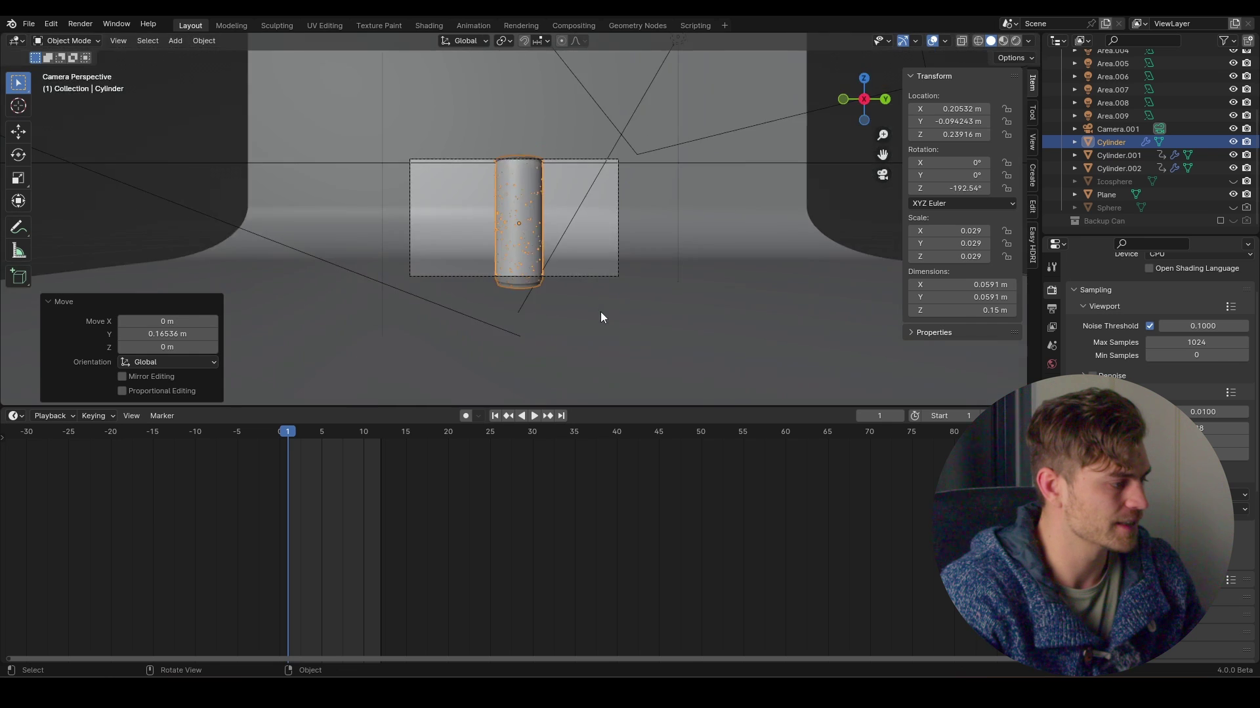
Step: Lower the can along Z onto the backdrop floor, to a height of about 0.075 m
middle_drag(601, 312, 684, 237)
key(KP_3)
scroll(515, 157, up, 4)
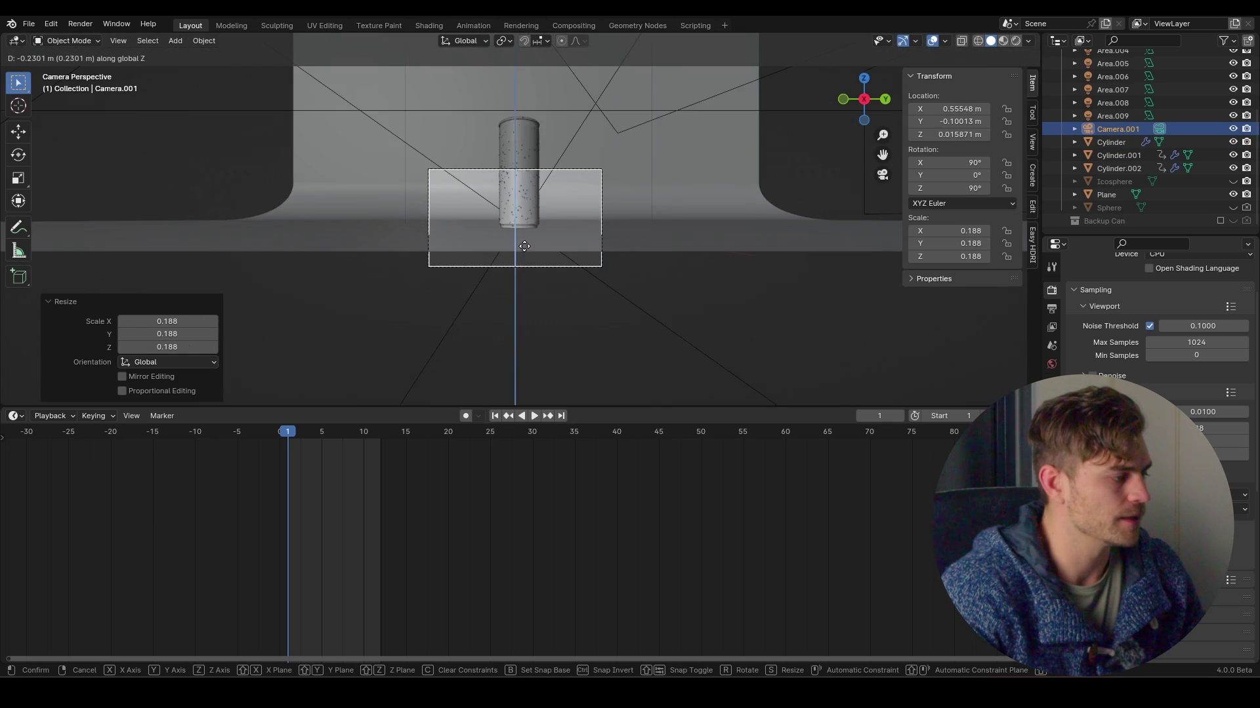
click(524, 246)
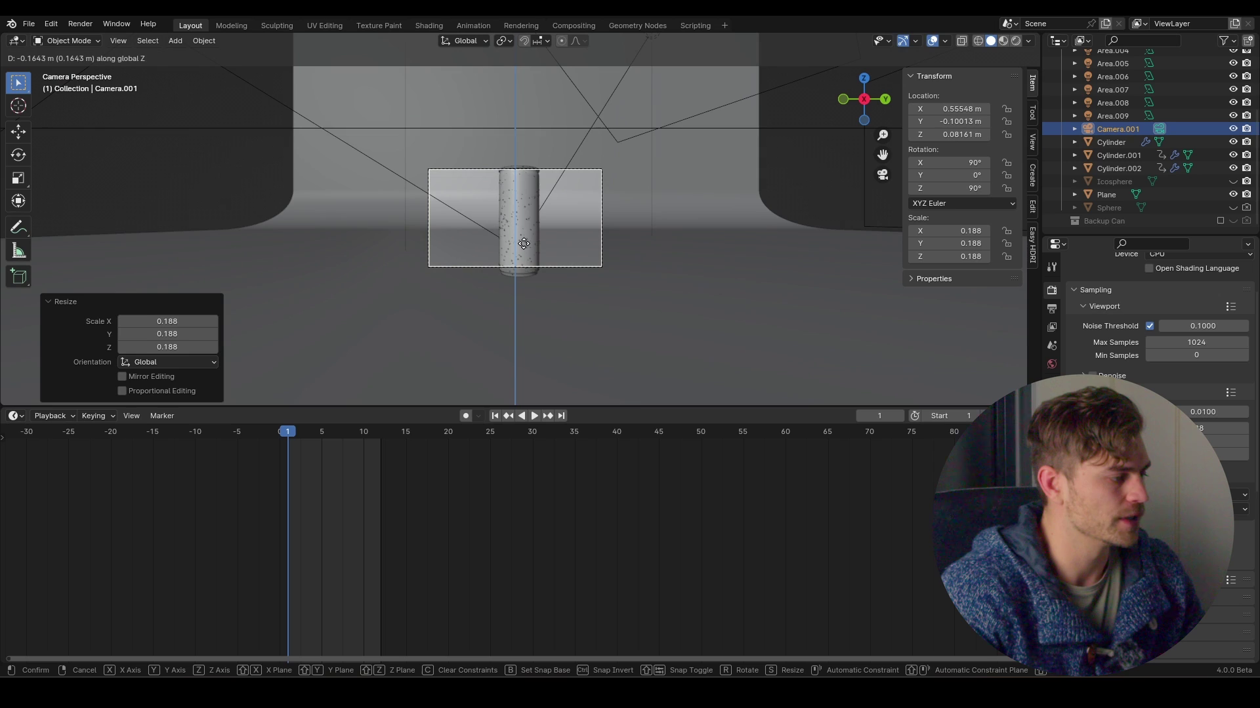
Step: Pull the camera back about 0.43 m along its local Z axis and preview the shot in rendered shading
key(g)
key(z)
key(z)
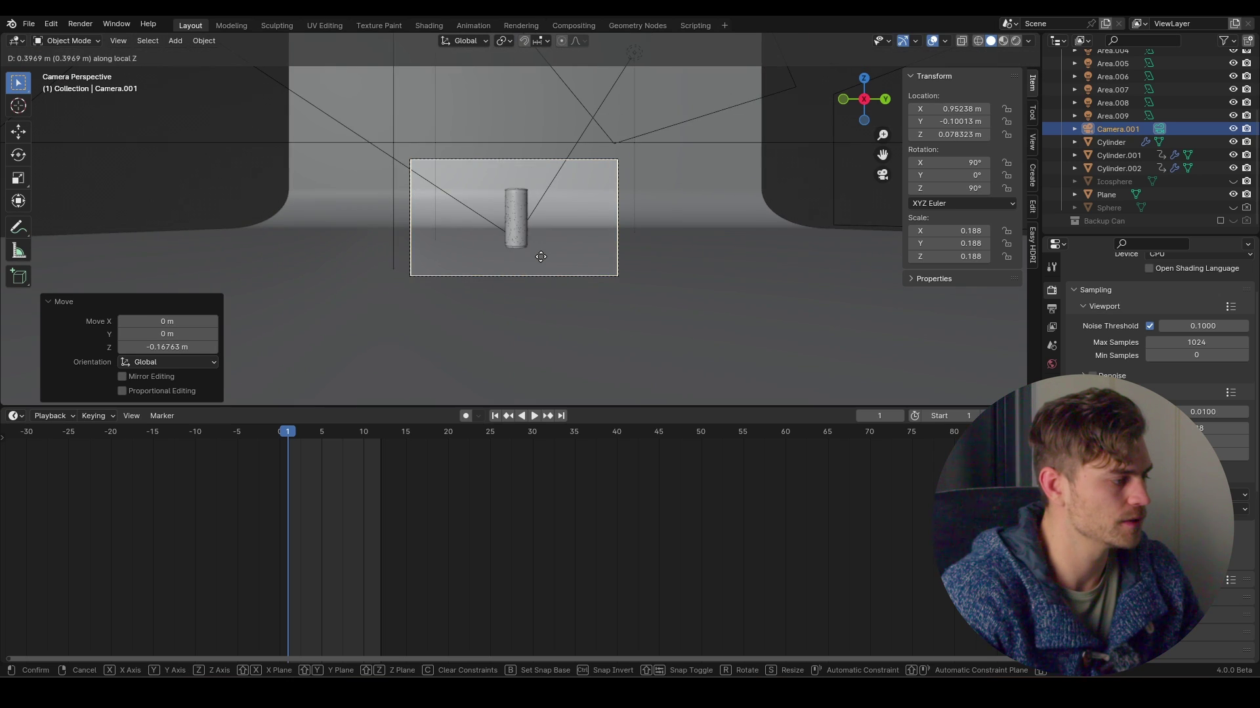
click(544, 262)
click(1014, 42)
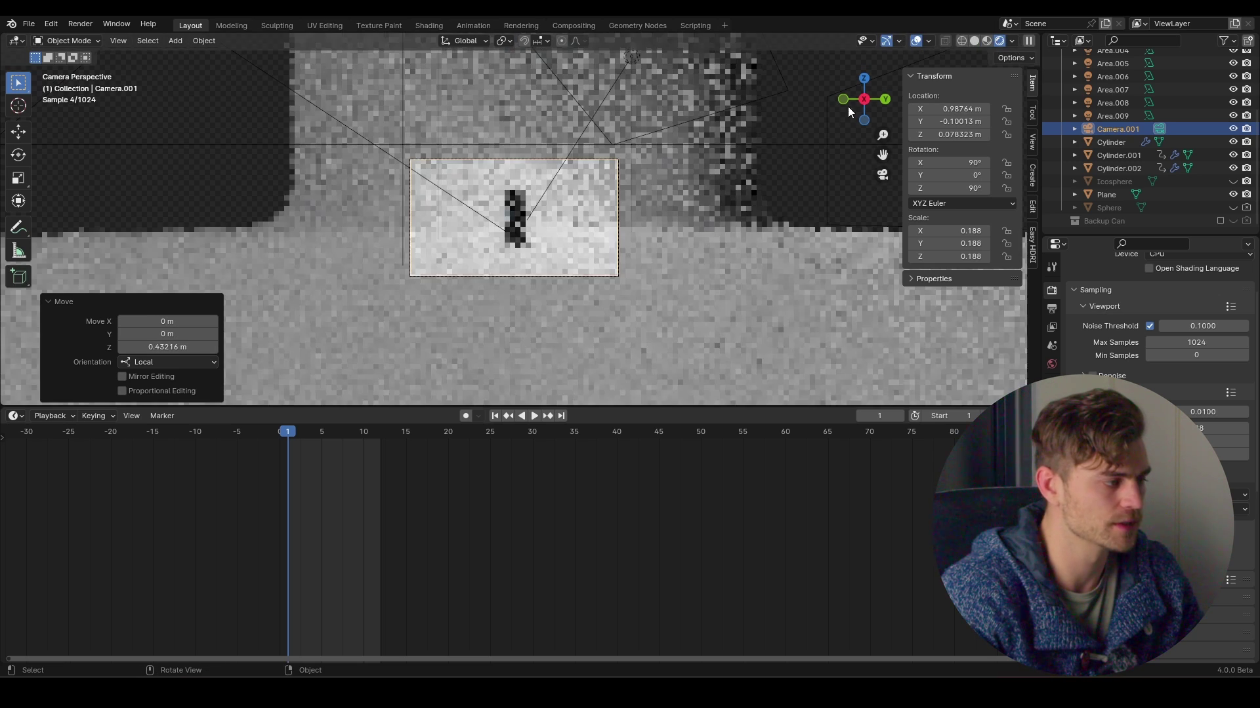
scroll(556, 247, up, 3)
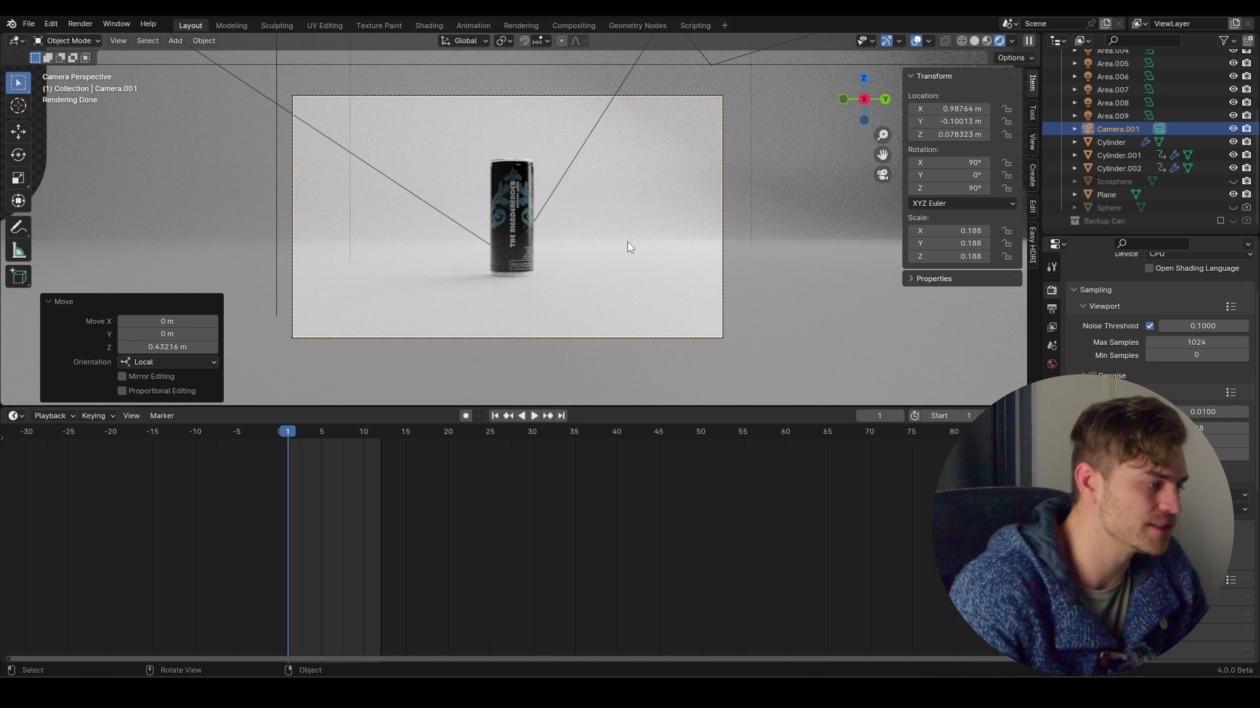
Step: Select the blue and red cans away from the set and clear their rotation
middle_drag(519, 197, 338, 185)
click(320, 166)
shift+click(298, 165)
scroll(420, 187, up, 4)
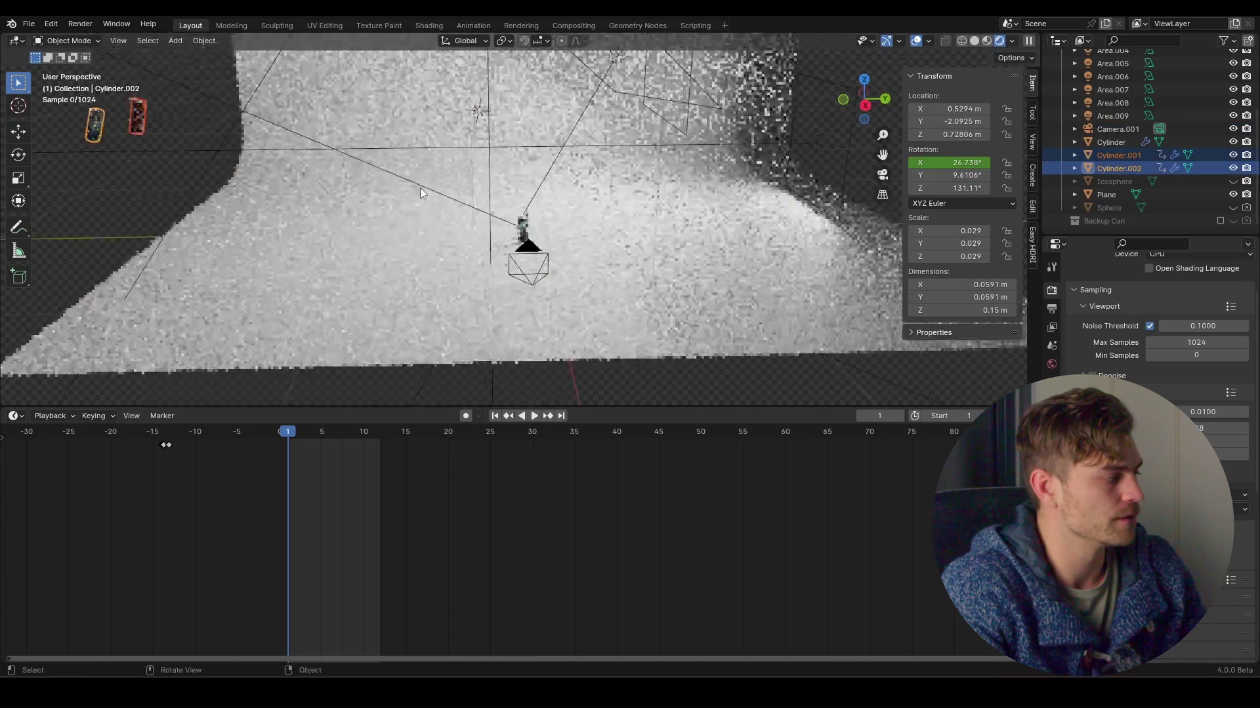
key(alt+r)
Step: Move both selected cans into the camera shot, with the blue can at about X -0.70, Y -0.215, Z 0.114 m
key(g)
key(x)
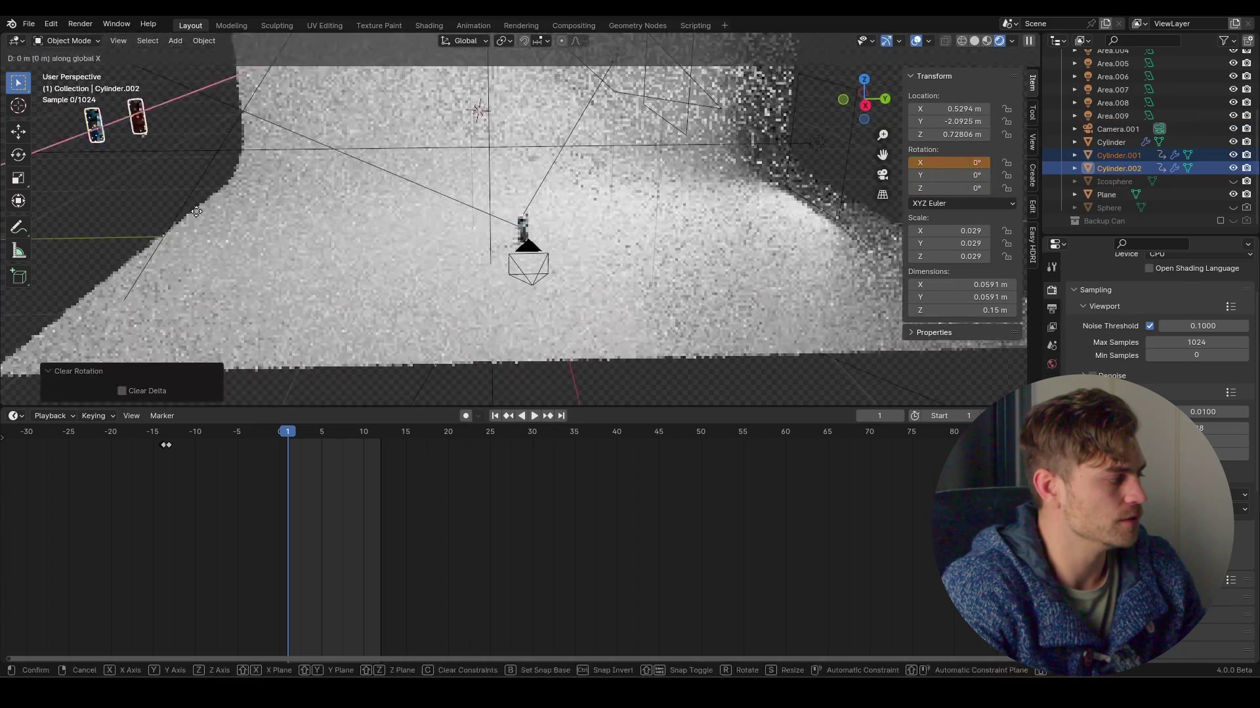
click(318, 223)
key(g)
key(y)
click(617, 238)
key(g)
key(z)
click(600, 324)
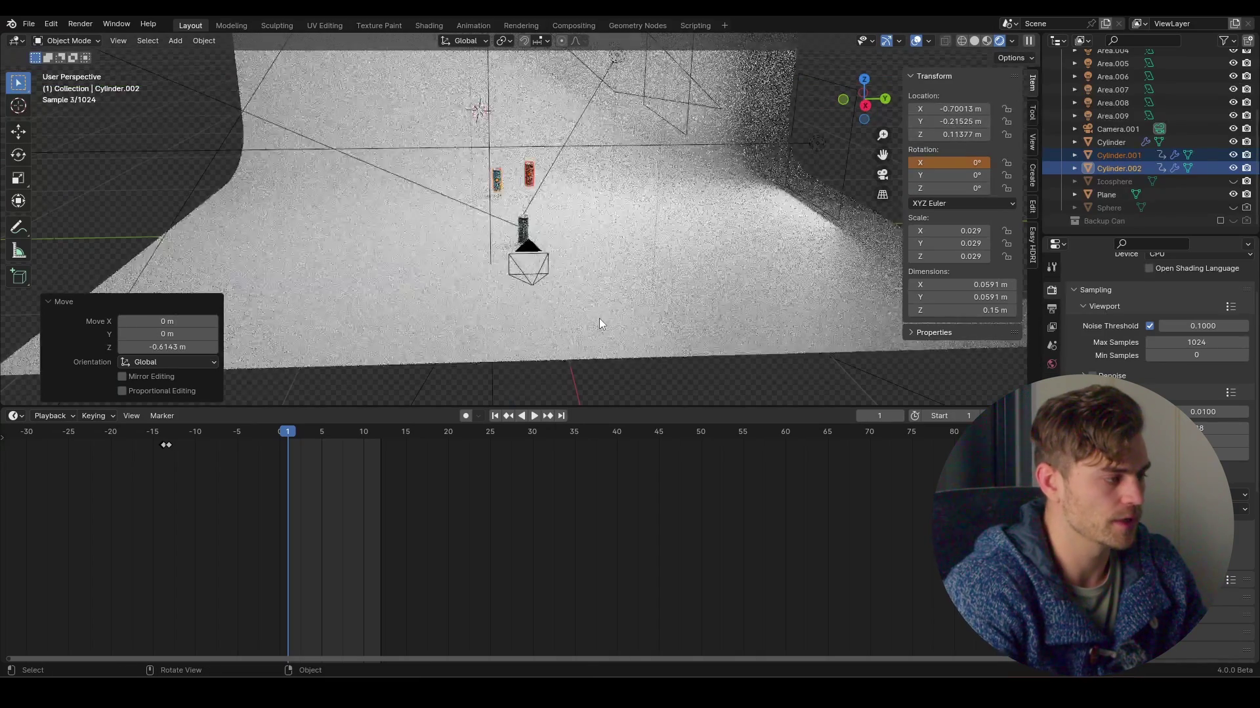
key(KP_0)
Step: Move the black can about -0.87 m along X to stand beside the blue and red cans
click(502, 224)
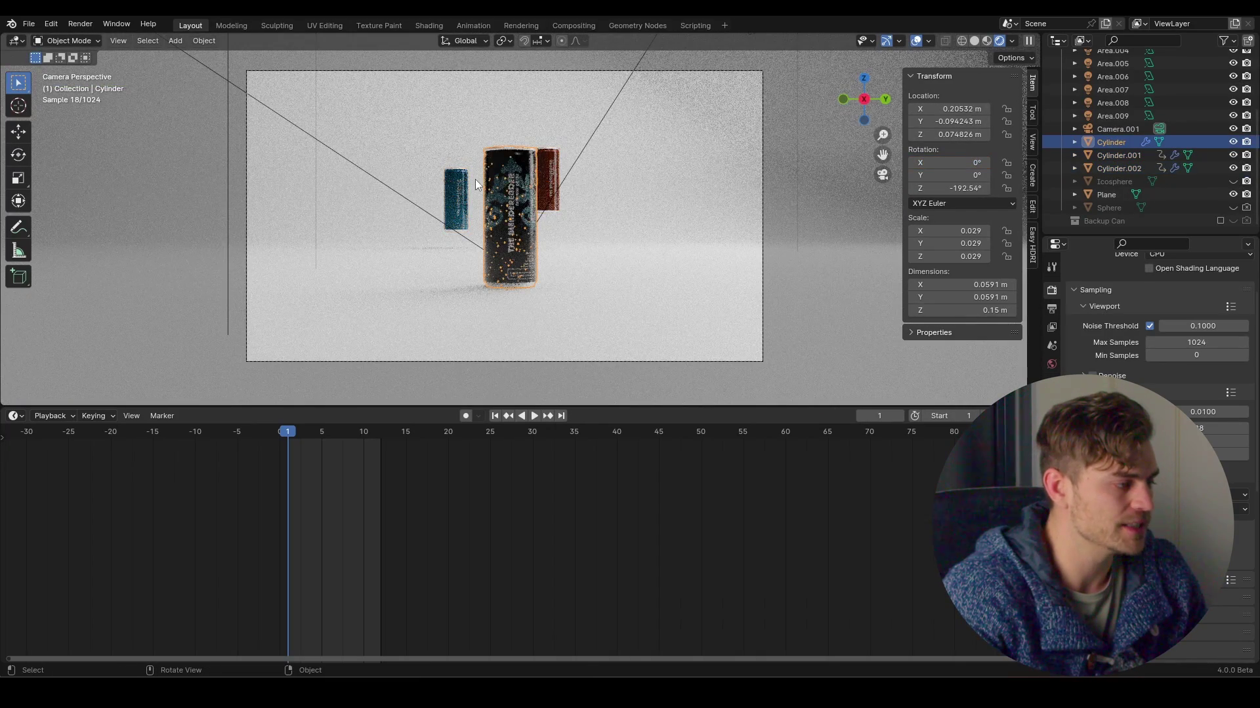
middle_drag(481, 235, 640, 254)
scroll(610, 253, down, 5)
key(g)
key(x)
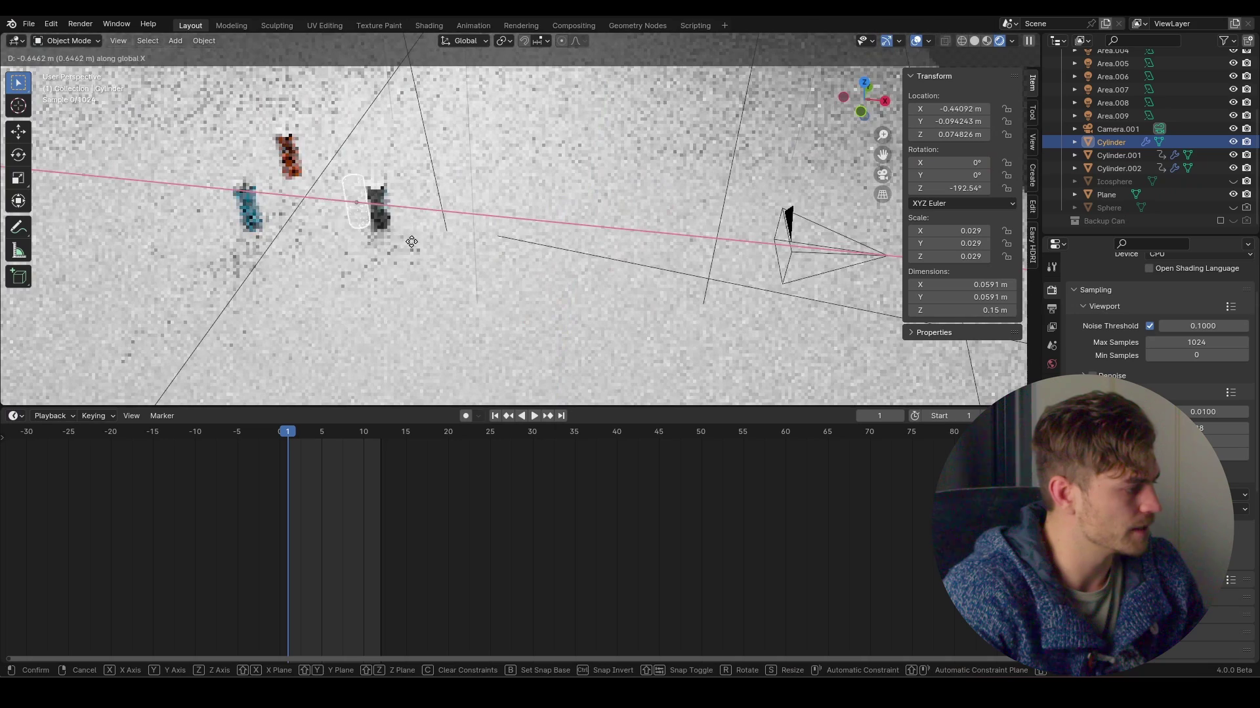
click(347, 238)
key(KP_0)
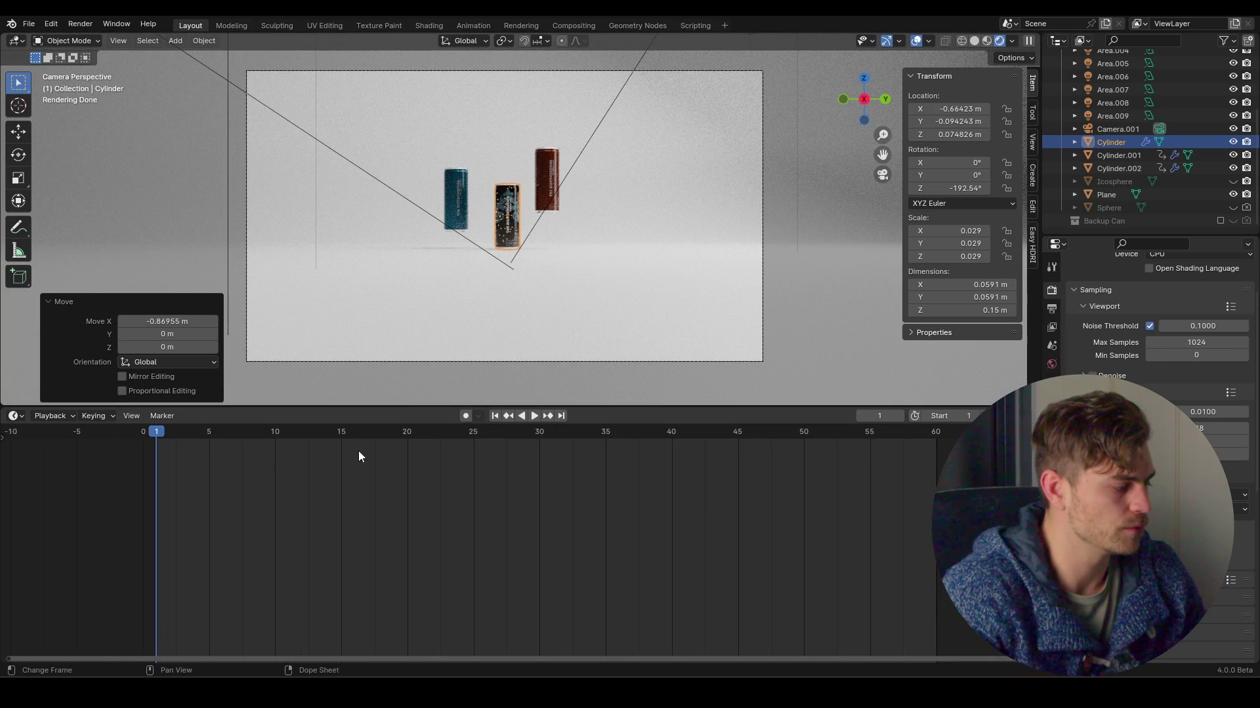
Step: Insert a keyframe for the camera's location, rotation and scale at frame 7
scroll(388, 479, down, 10)
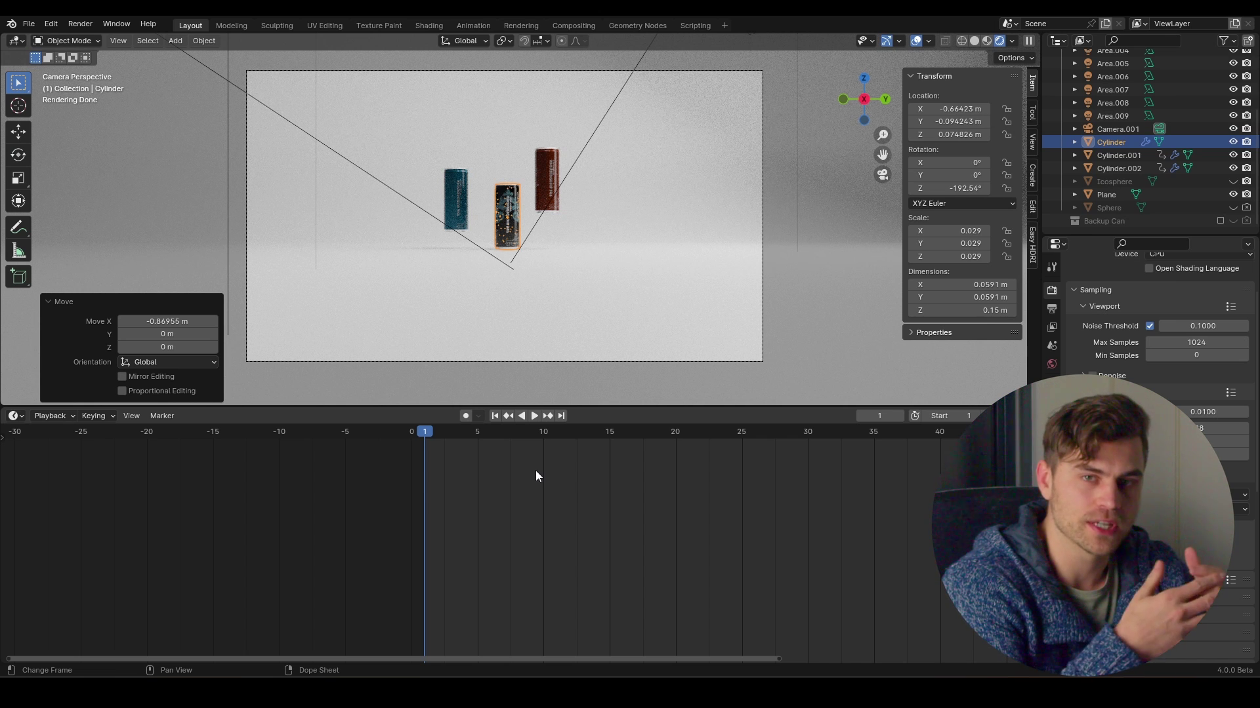
click(487, 436)
click(507, 447)
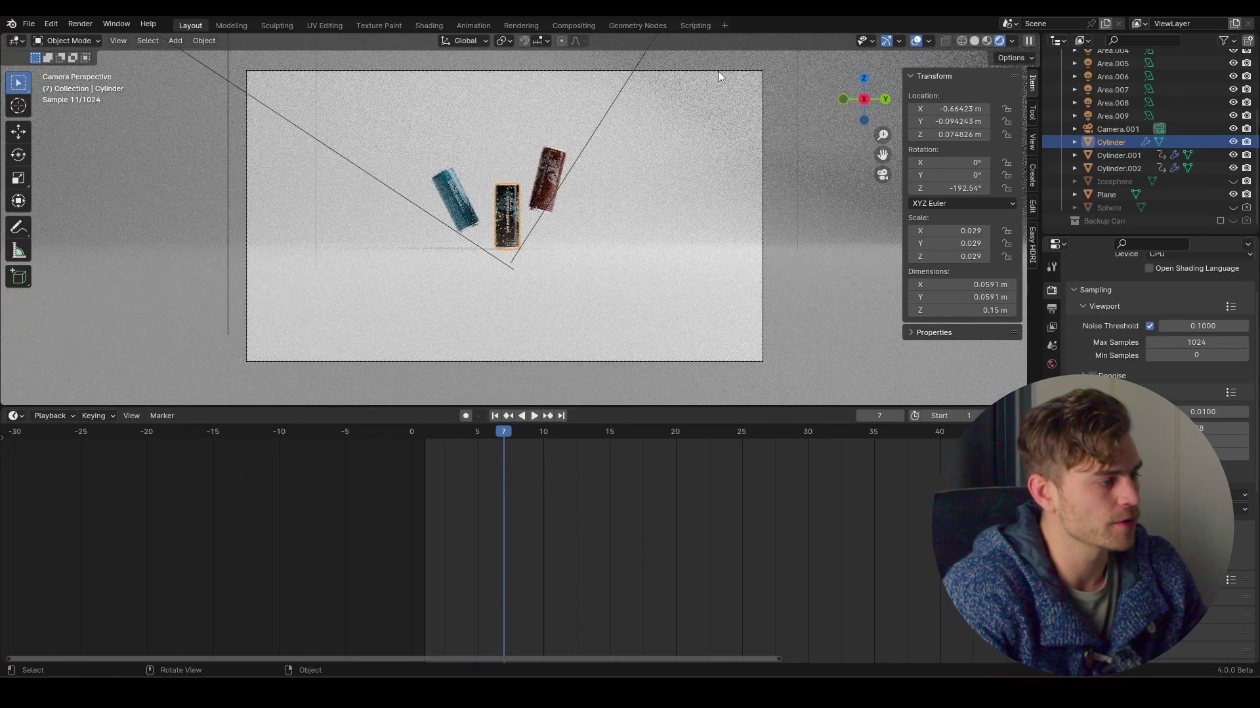
click(719, 76)
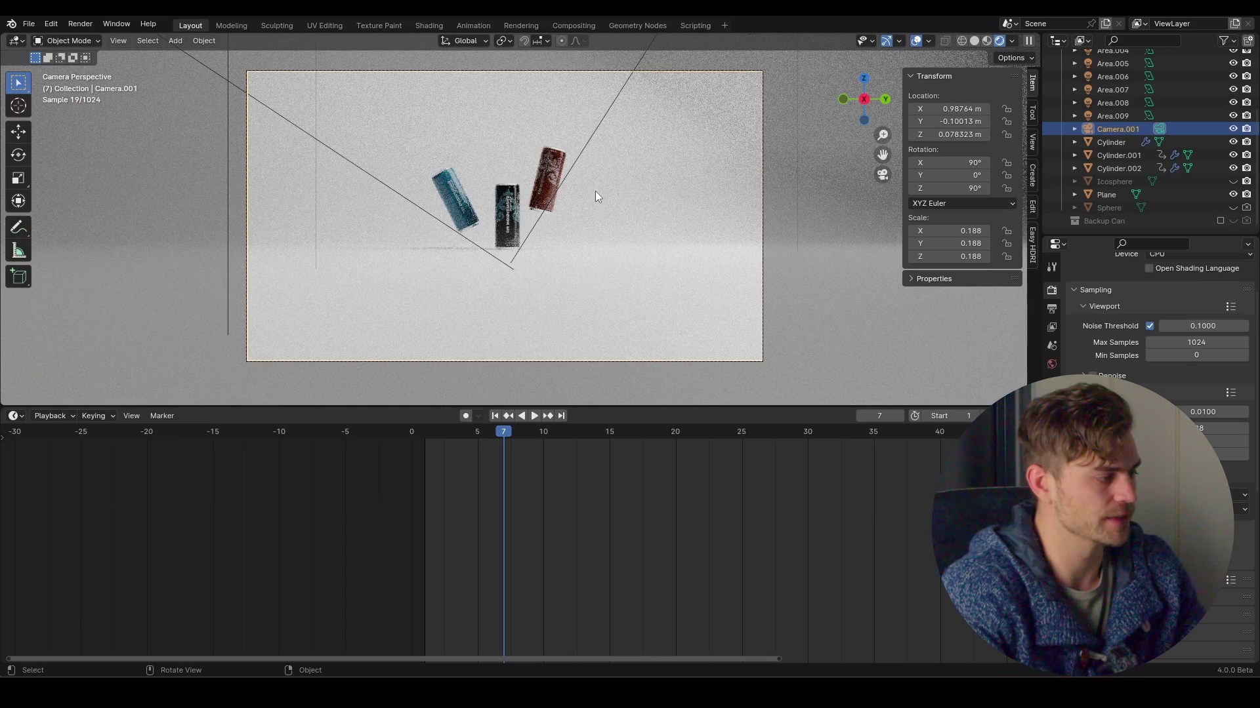
key(i)
click(595, 192)
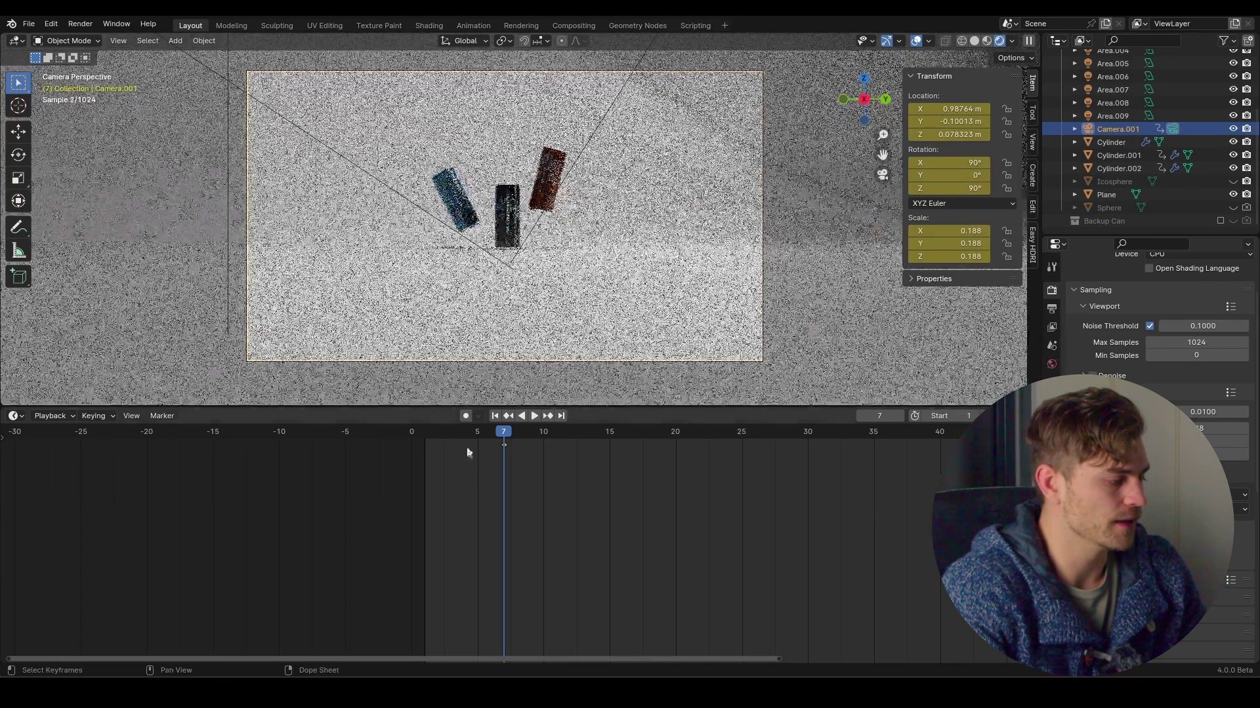
Step: At frame 1, keyframe the camera tilted about -21° around its local X axis, and preview the motion up to frame 7
drag(483, 443, 427, 437)
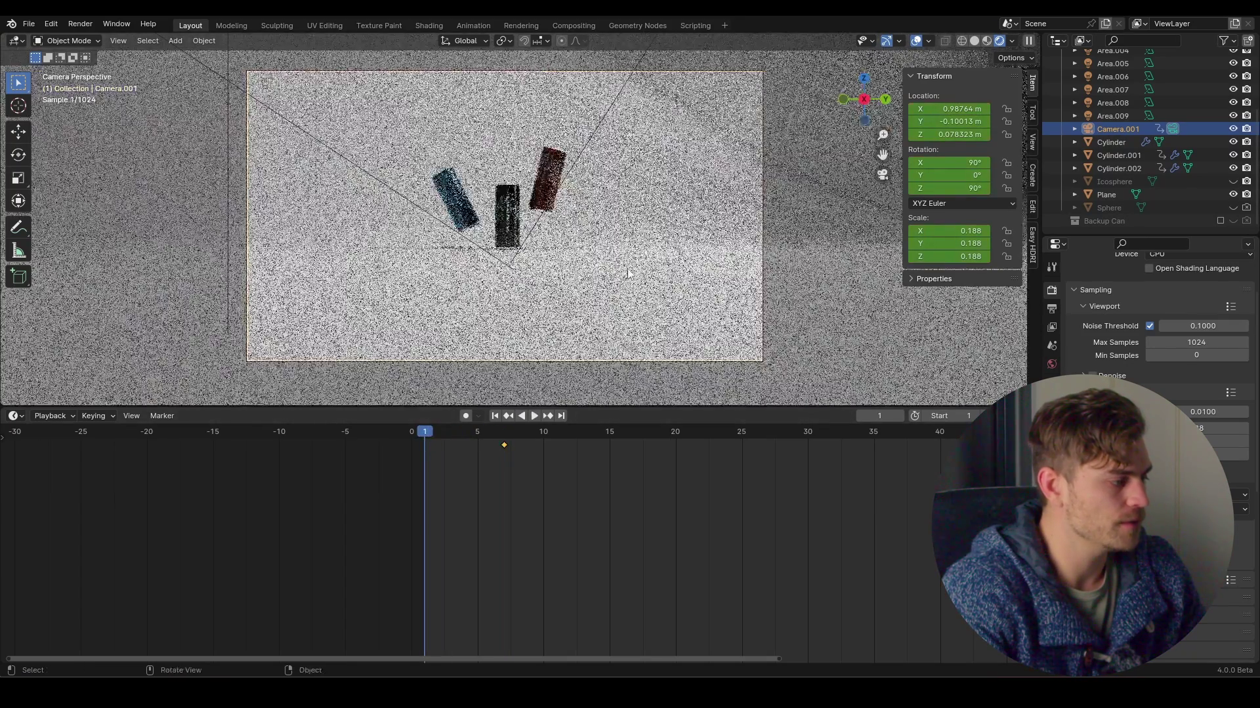
scroll(510, 217, down, 2)
key(r)
key(x)
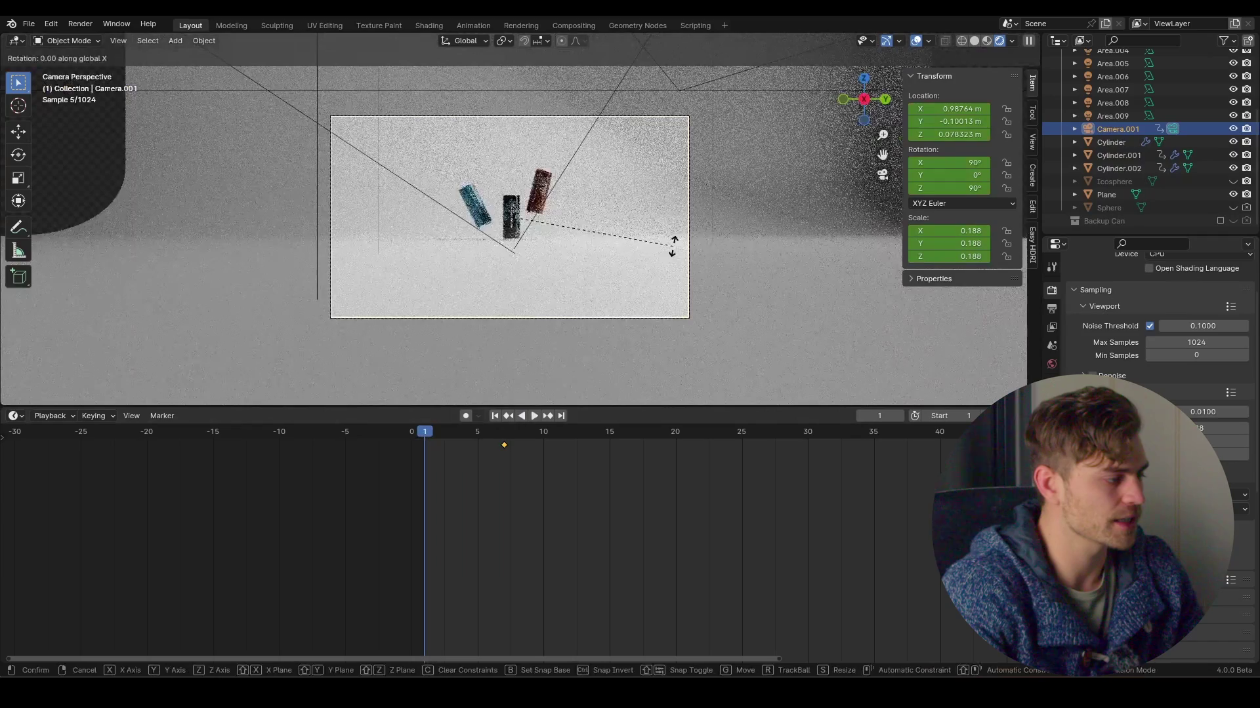
key(x)
key(x)
key(x)
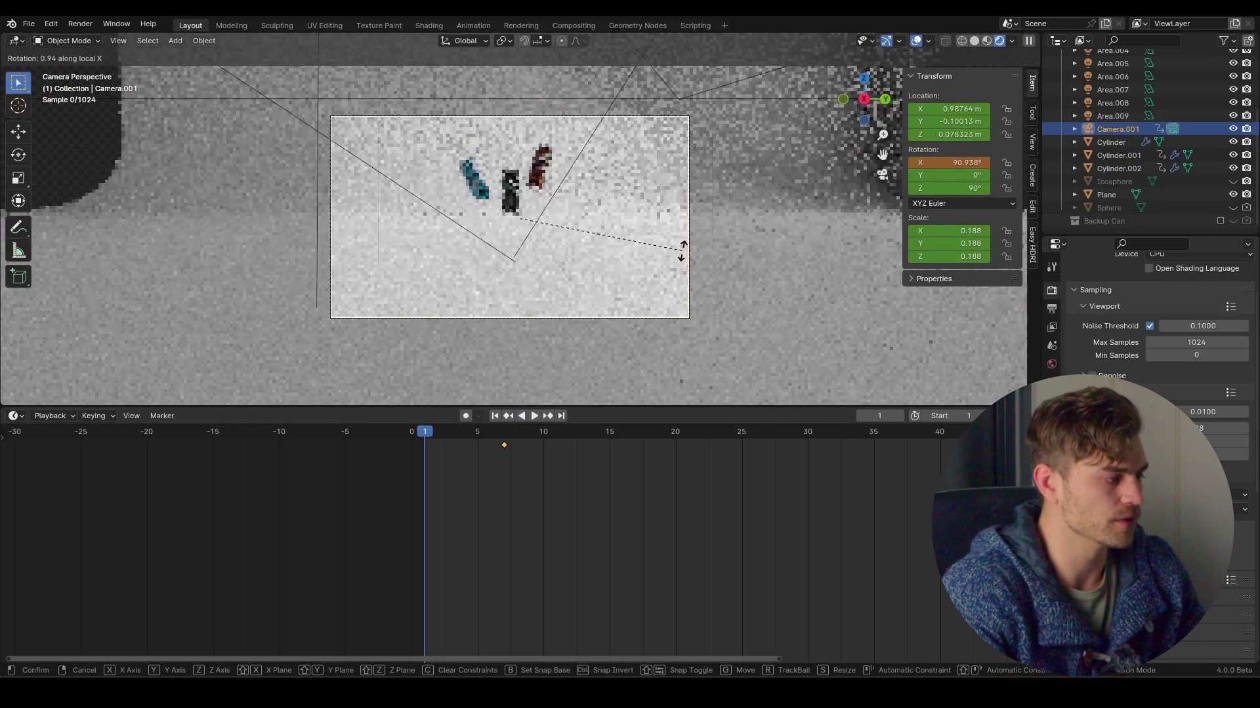
key(x)
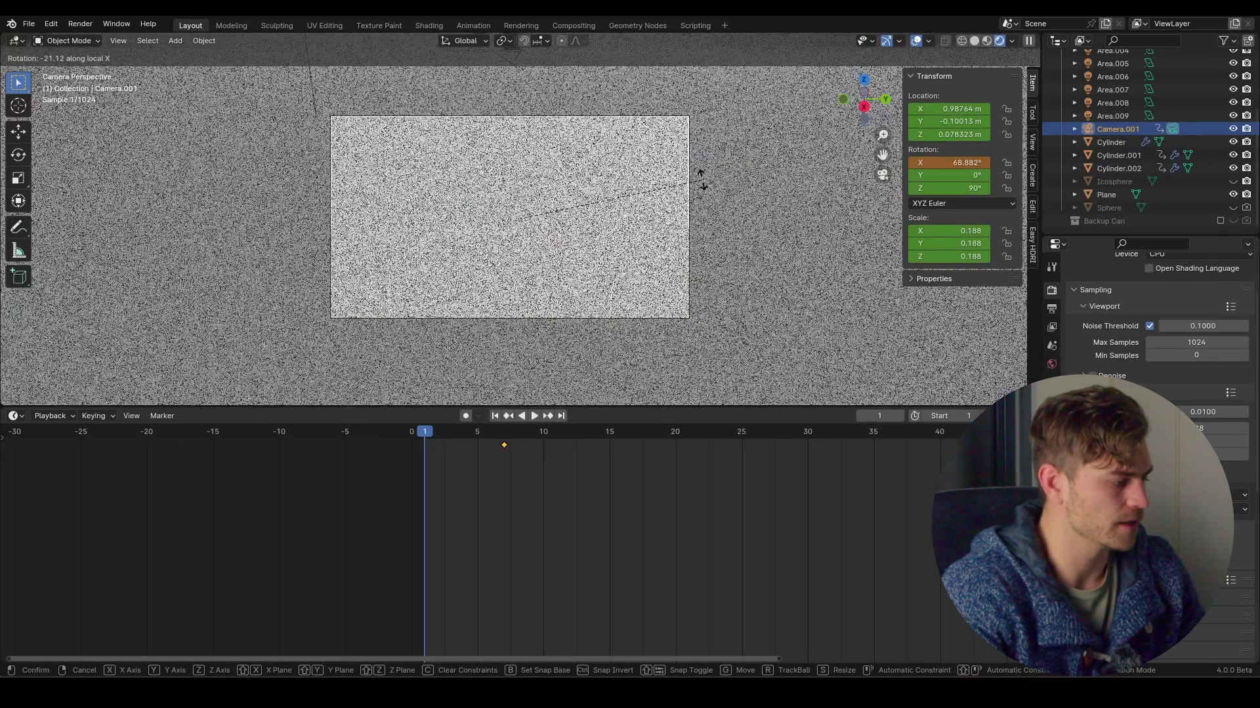
click(700, 178)
key(i)
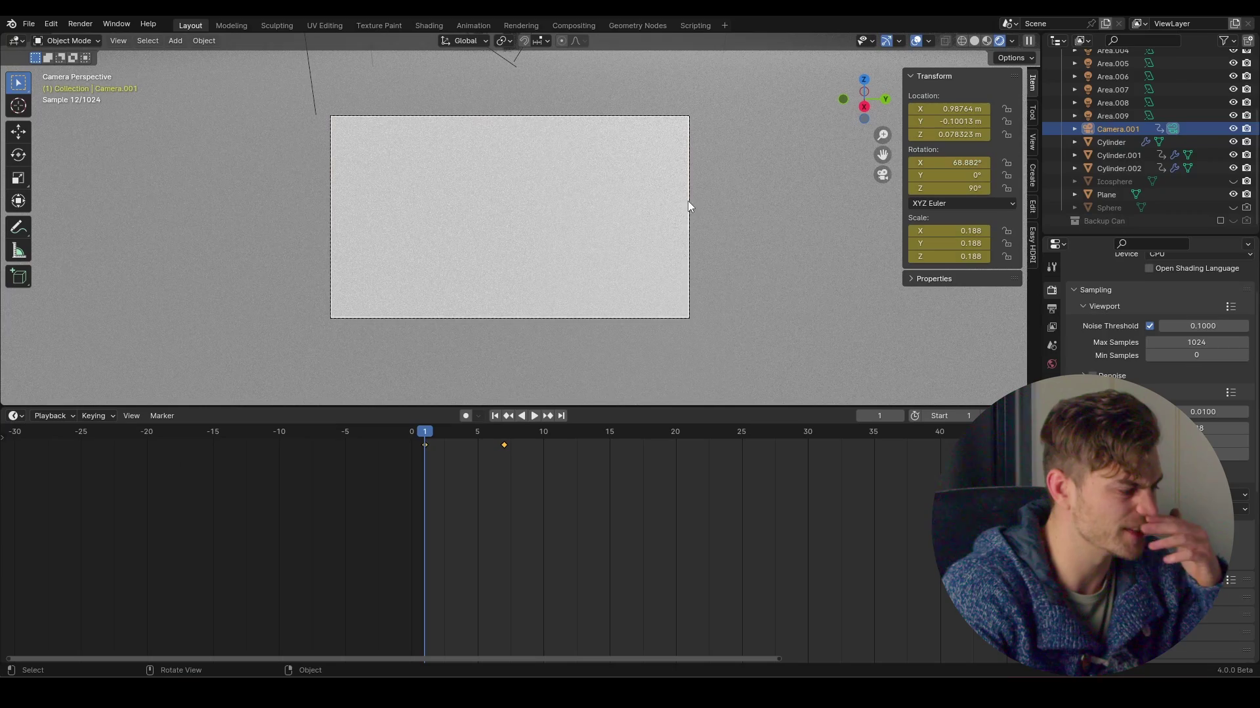
key(space)
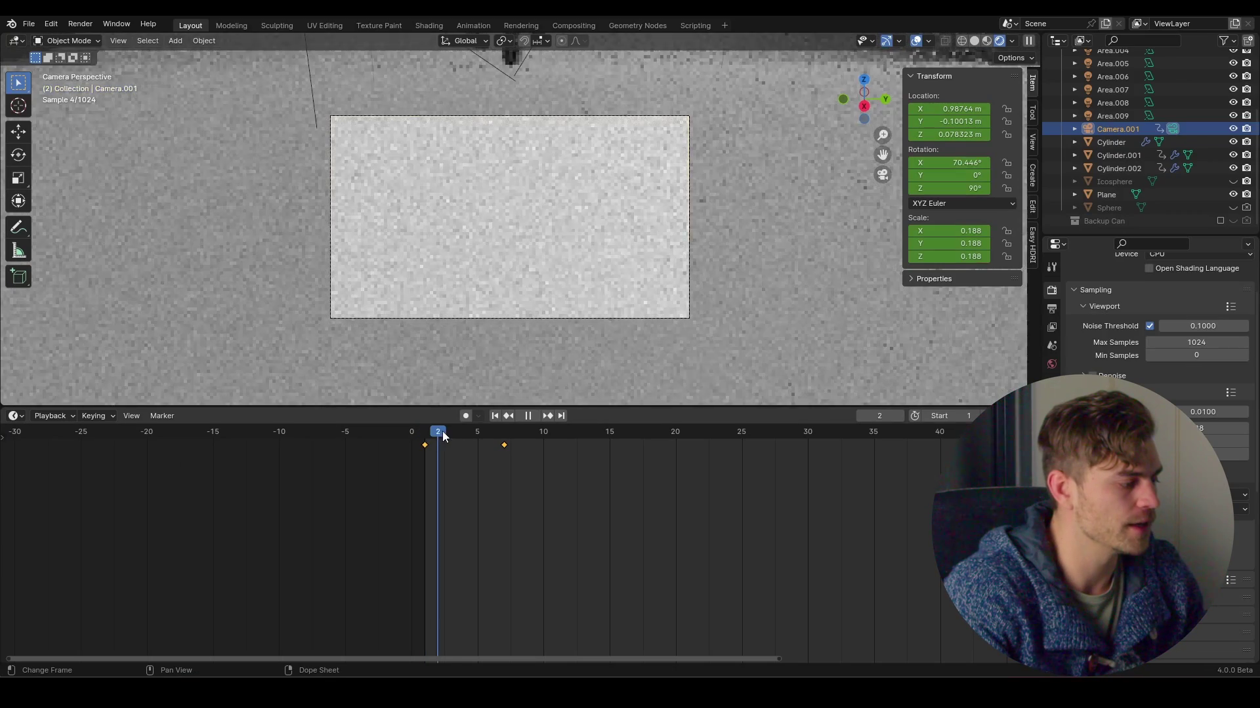
drag(483, 446, 521, 459)
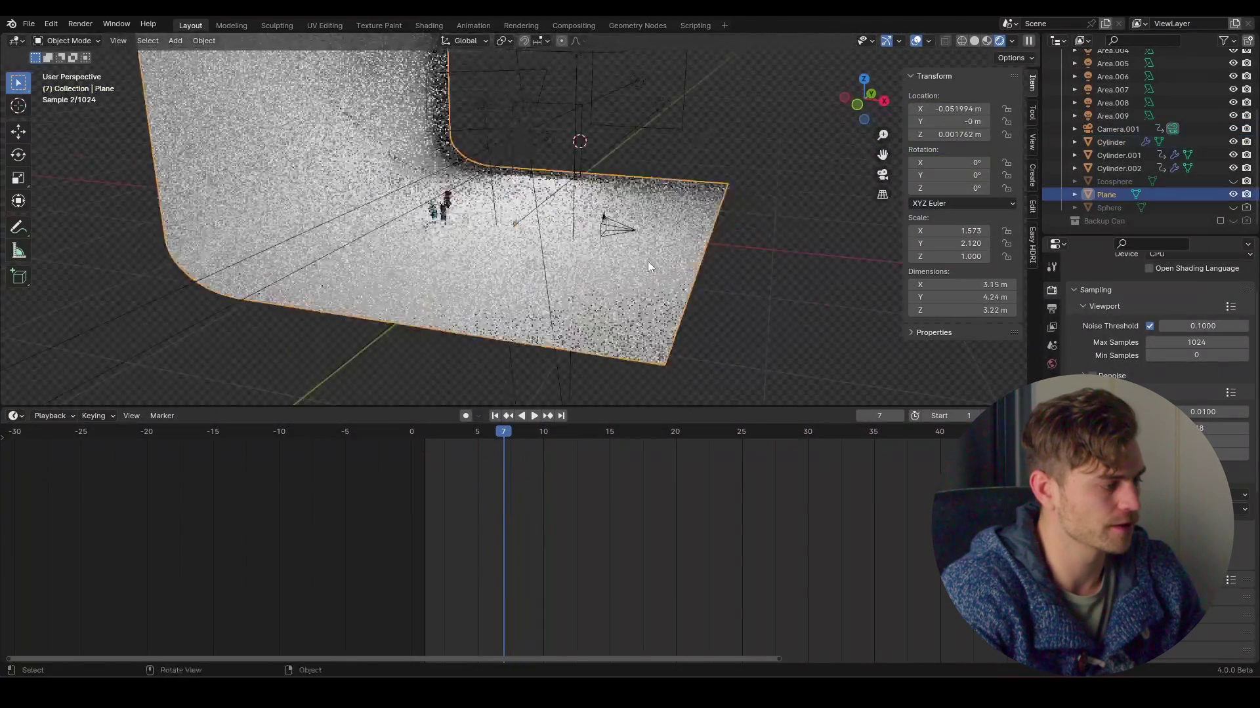
Step: Extend the front edge of the backdrop plane about 1.79 m along X
shift+middle_drag(649, 267, 576, 203)
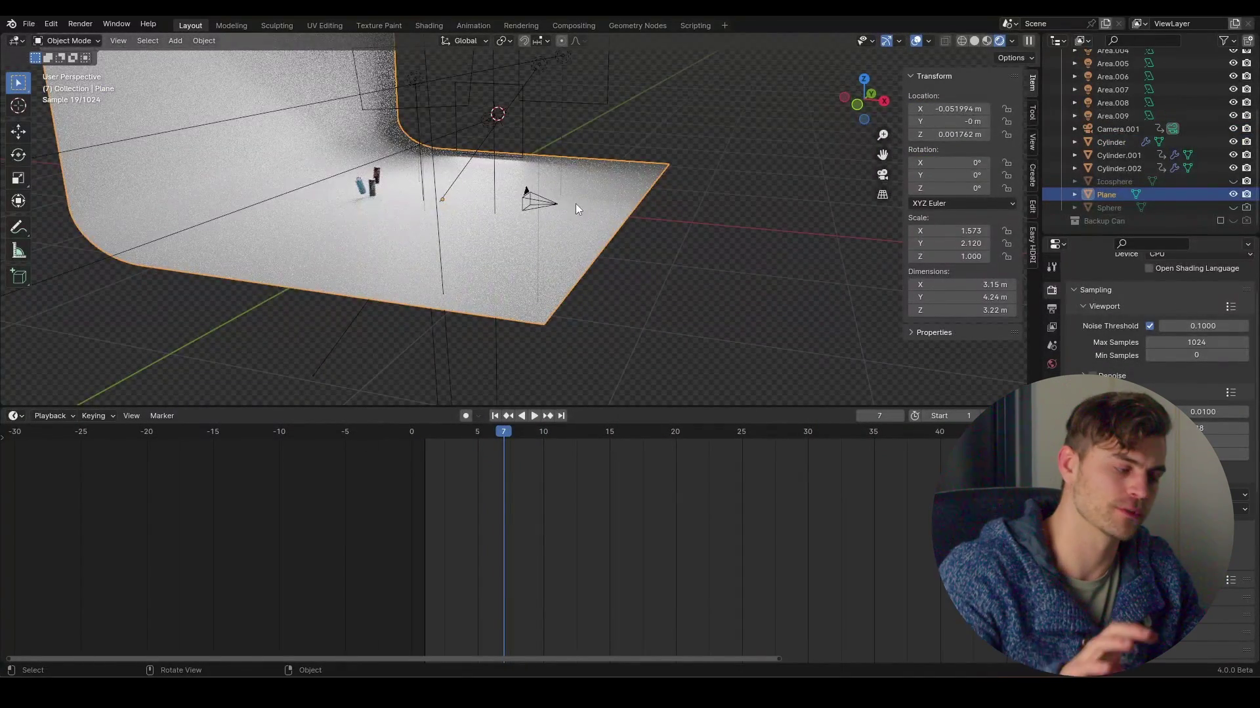
key(Tab)
key(g)
key(x)
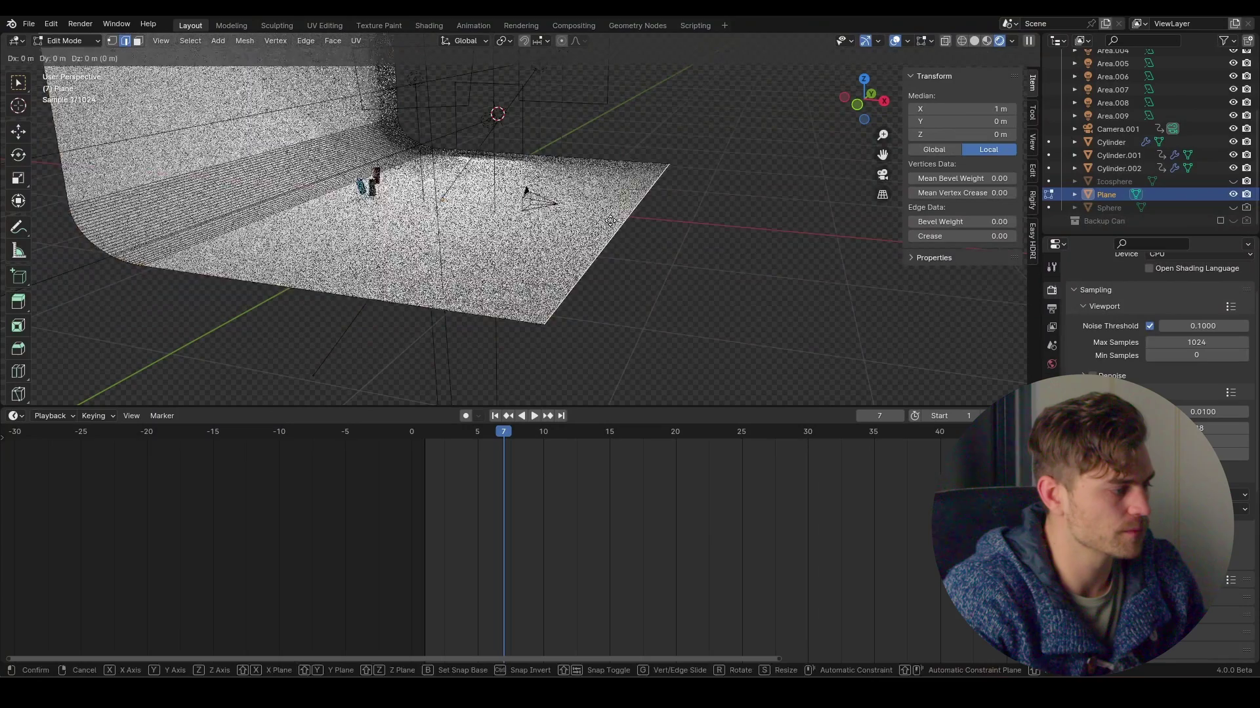
click(829, 301)
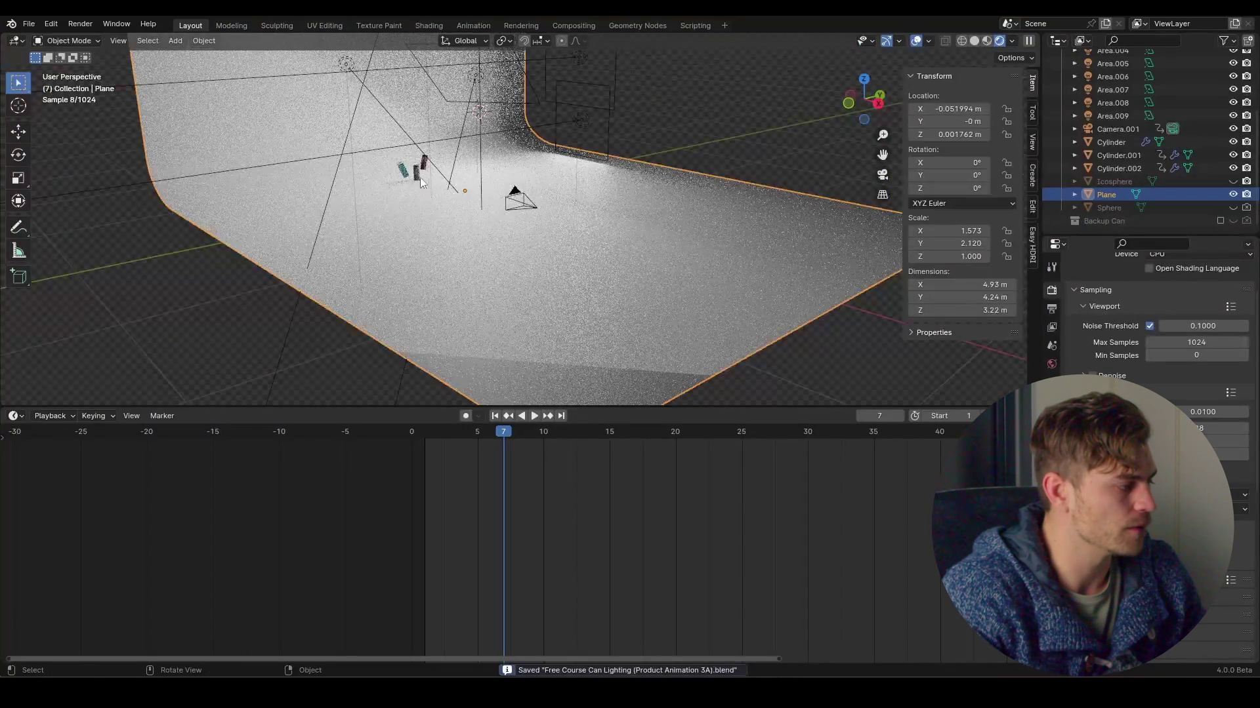
Step: Move the black can about 0.75 m along X, closer to the camera
click(418, 176)
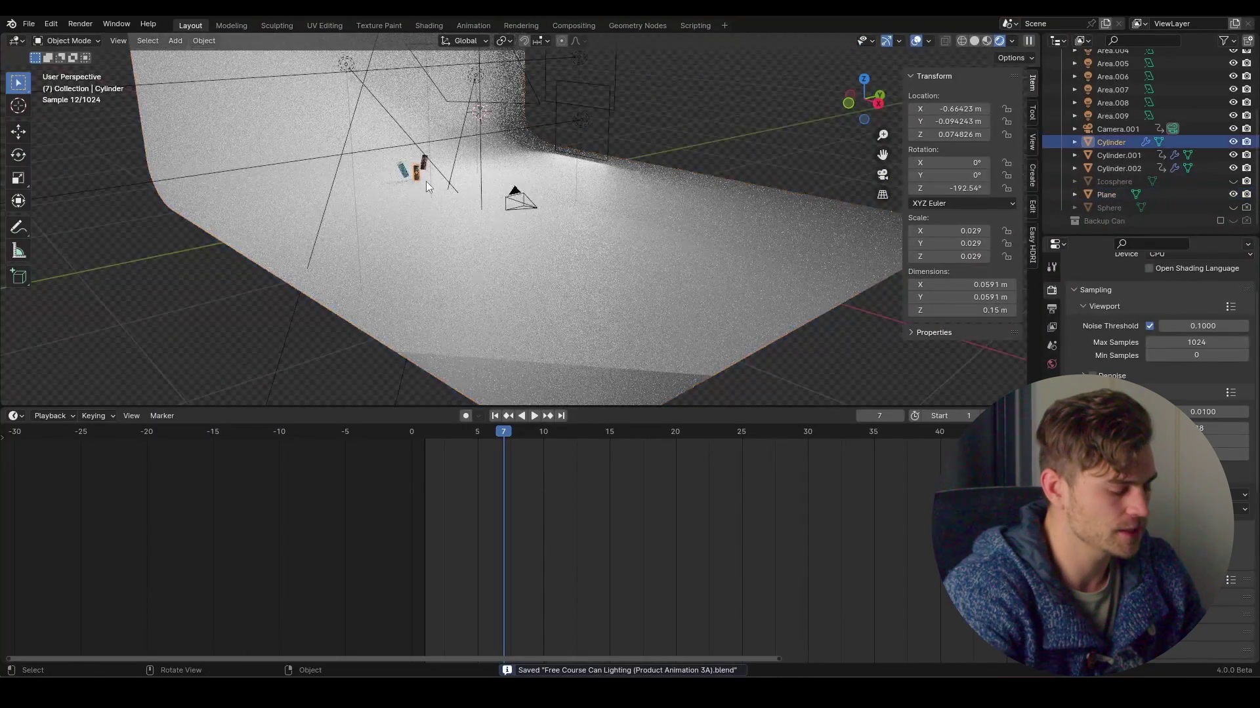
key(KP_0)
key(g)
key(x)
click(552, 341)
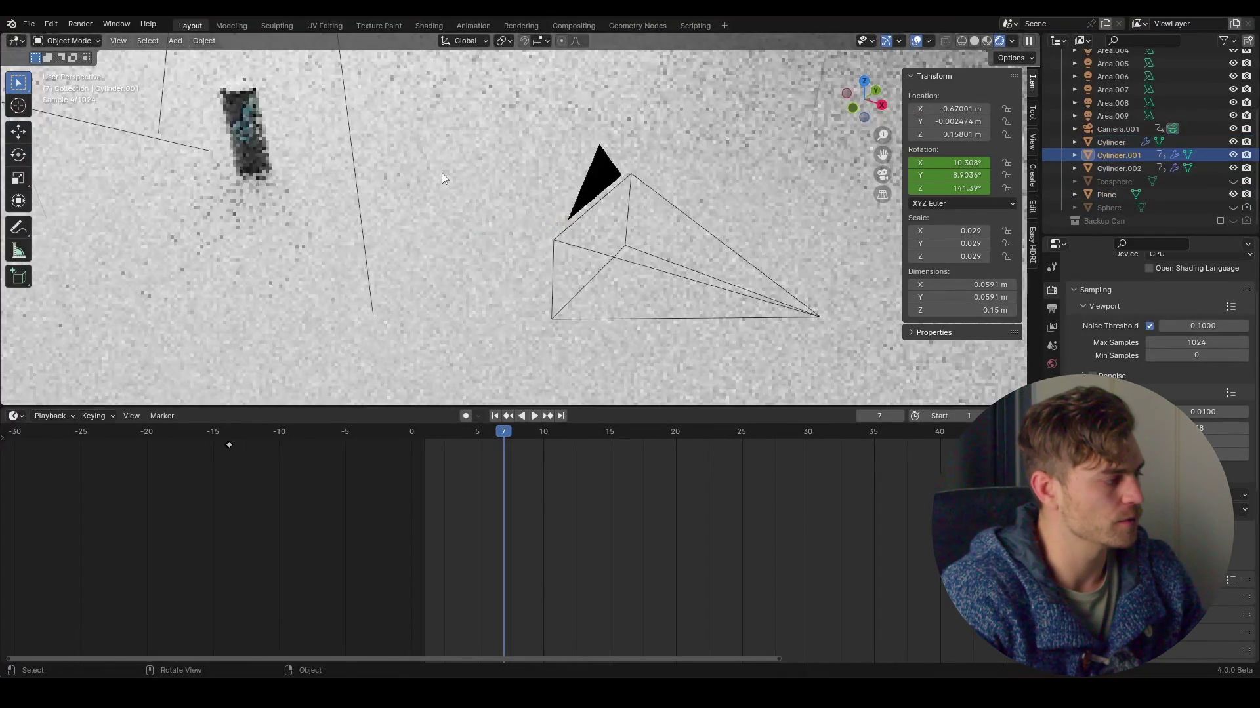
Step: Delete the red can's keyframes and clear its rotation so it stands upright
shift+middle_drag(318, 142, 439, 192)
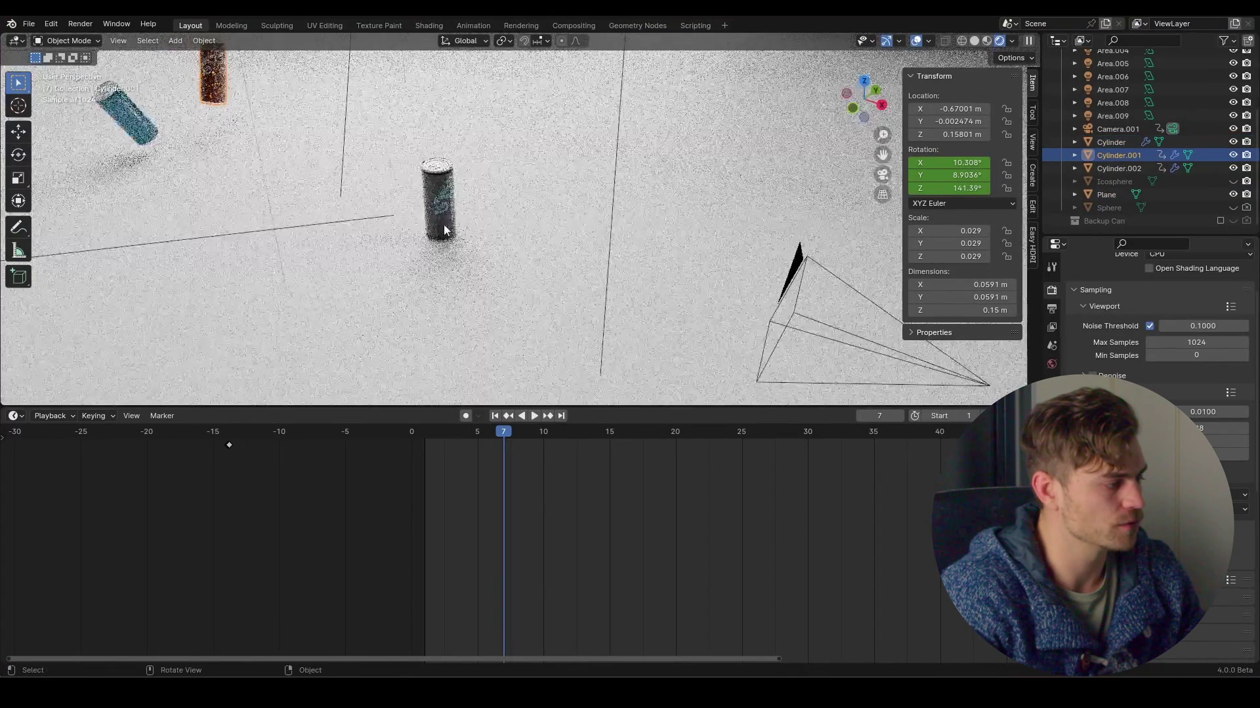
key(x)
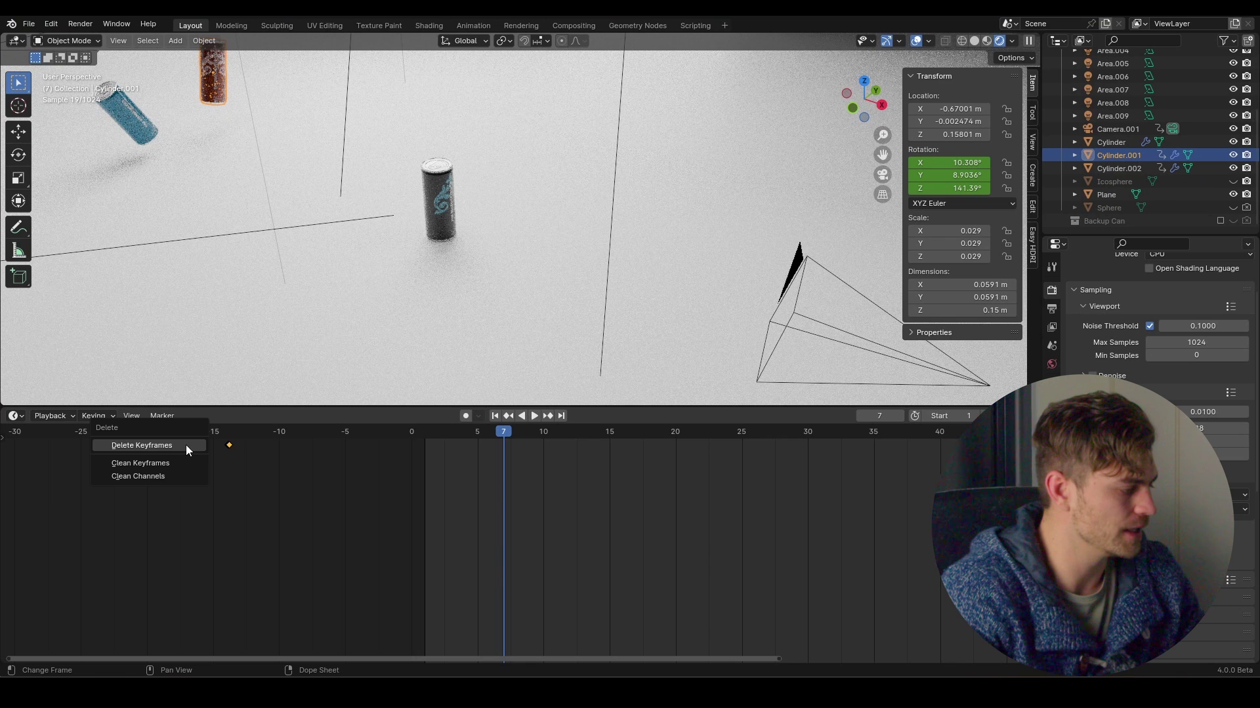
key(z)
scroll(417, 206, down, 1)
mouse_move(417, 206)
shift+middle_down()
mouse_move(451, 222)
mouse_move(416, 222)
mouse_move(564, 289)
mouse_move(332, 124)
shift+middle_up()
key(alt+r)
Step: Lower the red can along Z onto the floor, to a height of about 0.075 m
key(g)
key(z)
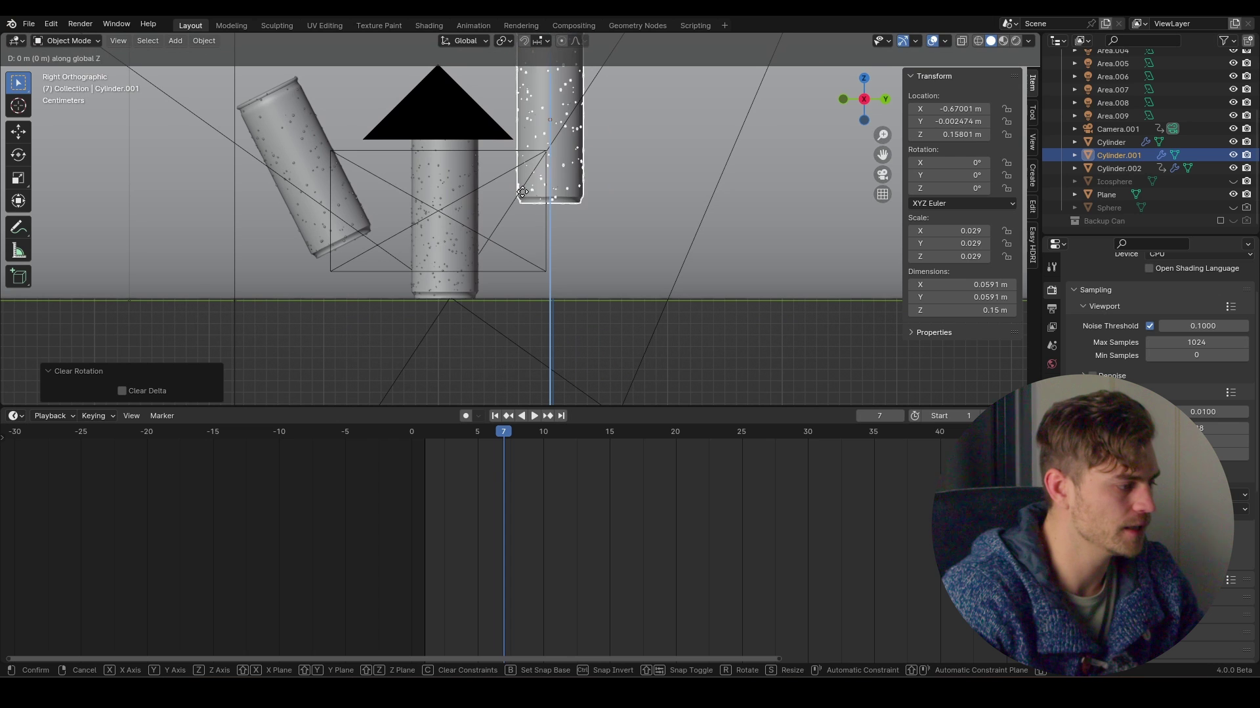
click(519, 332)
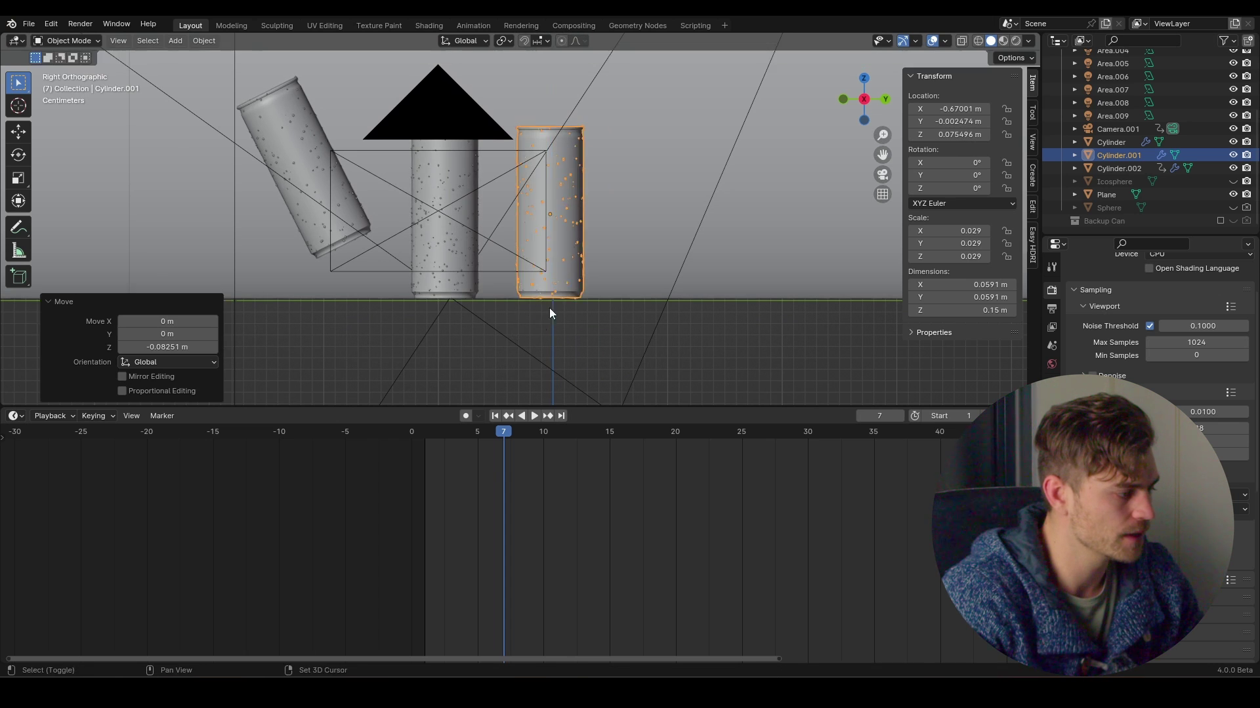
ctrl+middle_drag(540, 306, 497, 86)
key(g)
key(z)
click(497, 97)
Step: Move the red can in front of the black can, to about X 0.273 m and Y -0.079 m
scroll(465, 208, down, 1)
key(g)
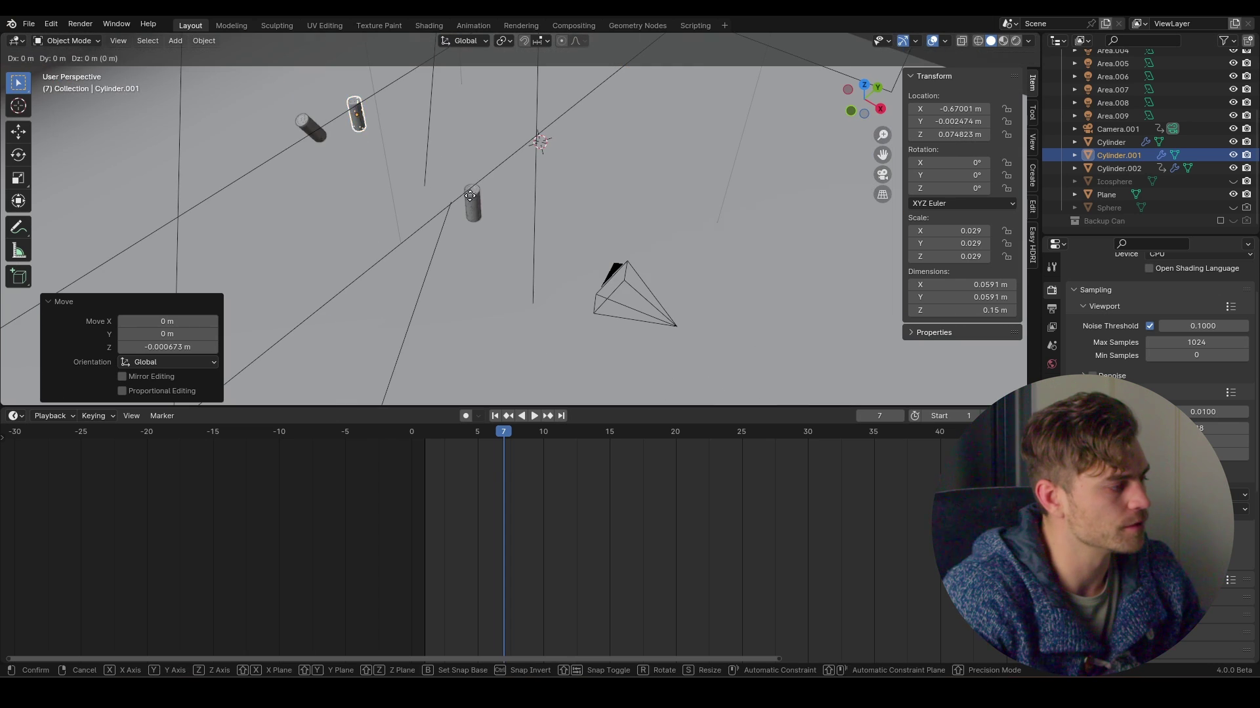
key(x)
click(630, 306)
key(g)
key(y)
click(615, 314)
Step: Align the red can with the black can from above by moving it about -0.02 m along Y
middle_drag(540, 224, 481, 241)
scroll(481, 241, up, 3)
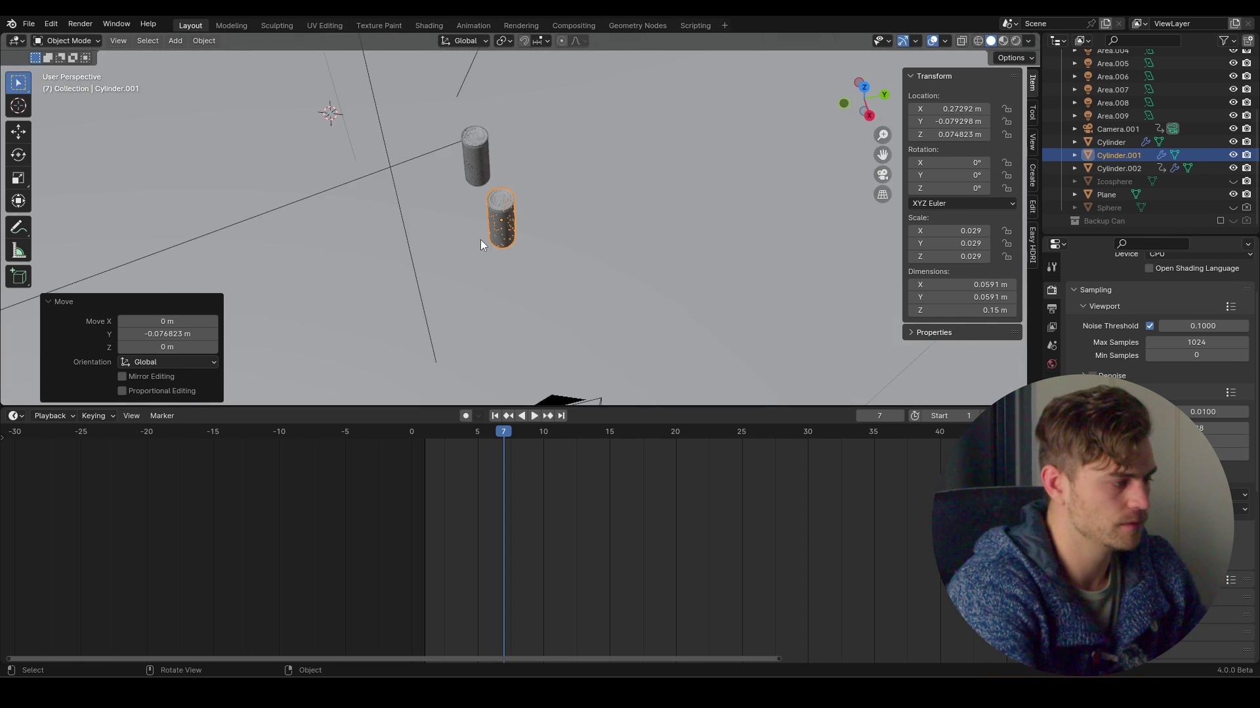
key(KP_7)
scroll(481, 240, up, 4)
scroll(480, 246, up, 4)
shift+middle_drag(542, 202, 657, 121)
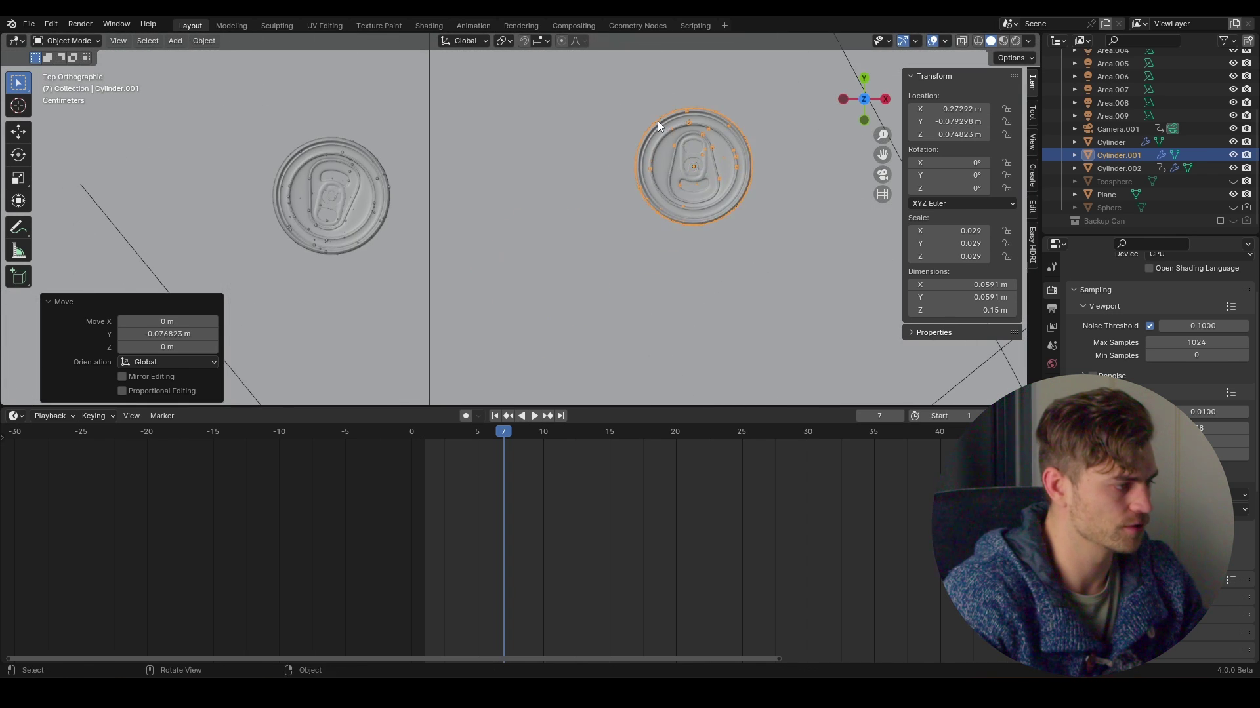
key(g)
key(y)
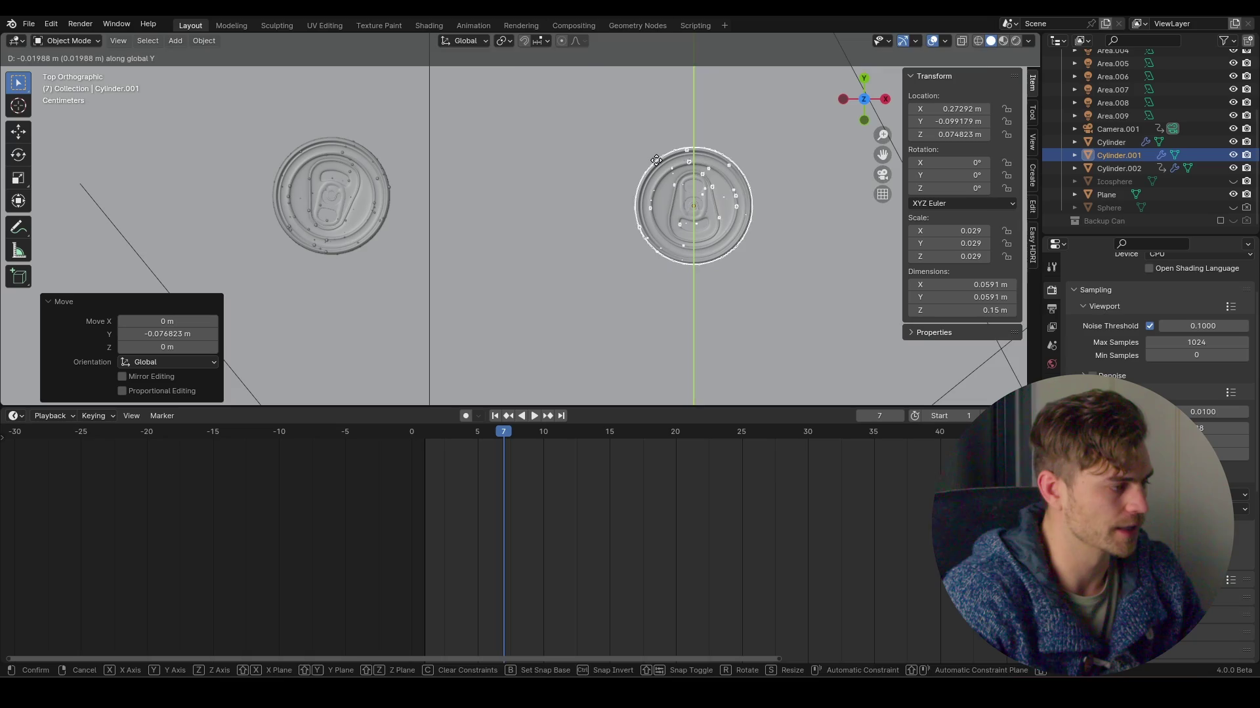
click(656, 160)
Step: Inspect the can arrangement through the camera in rendered shading
middle_drag(656, 160, 633, 128)
key(KP_0)
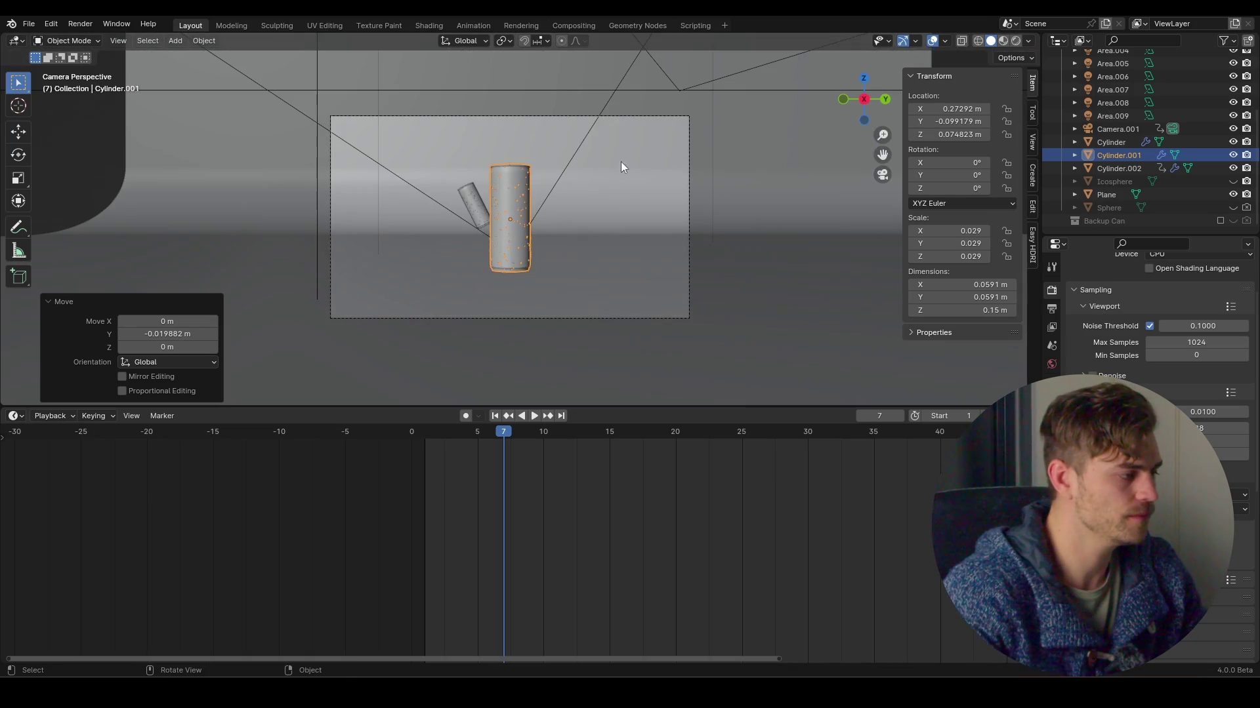
click(1015, 40)
scroll(584, 250, up, 4)
scroll(584, 250, down, 2)
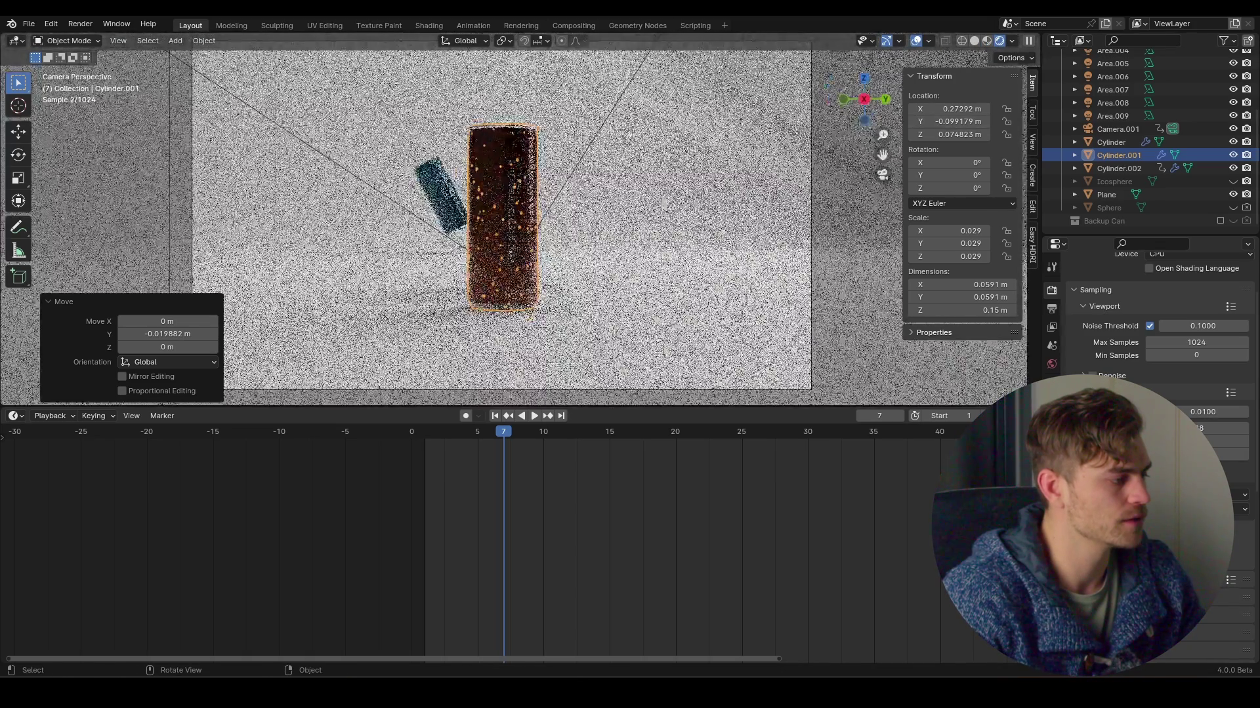
Step: Rotate the red can about -193° around the global Z axis so its label faces the camera
key(r)
key(z)
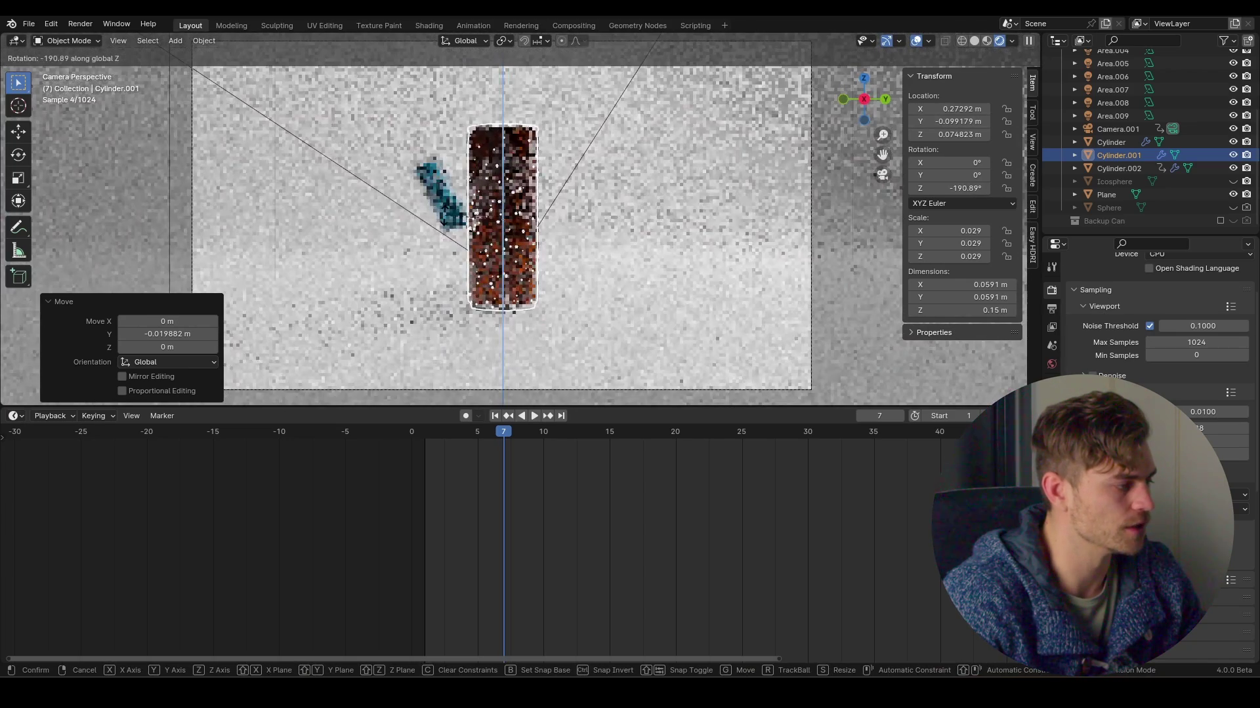
click(620, 280)
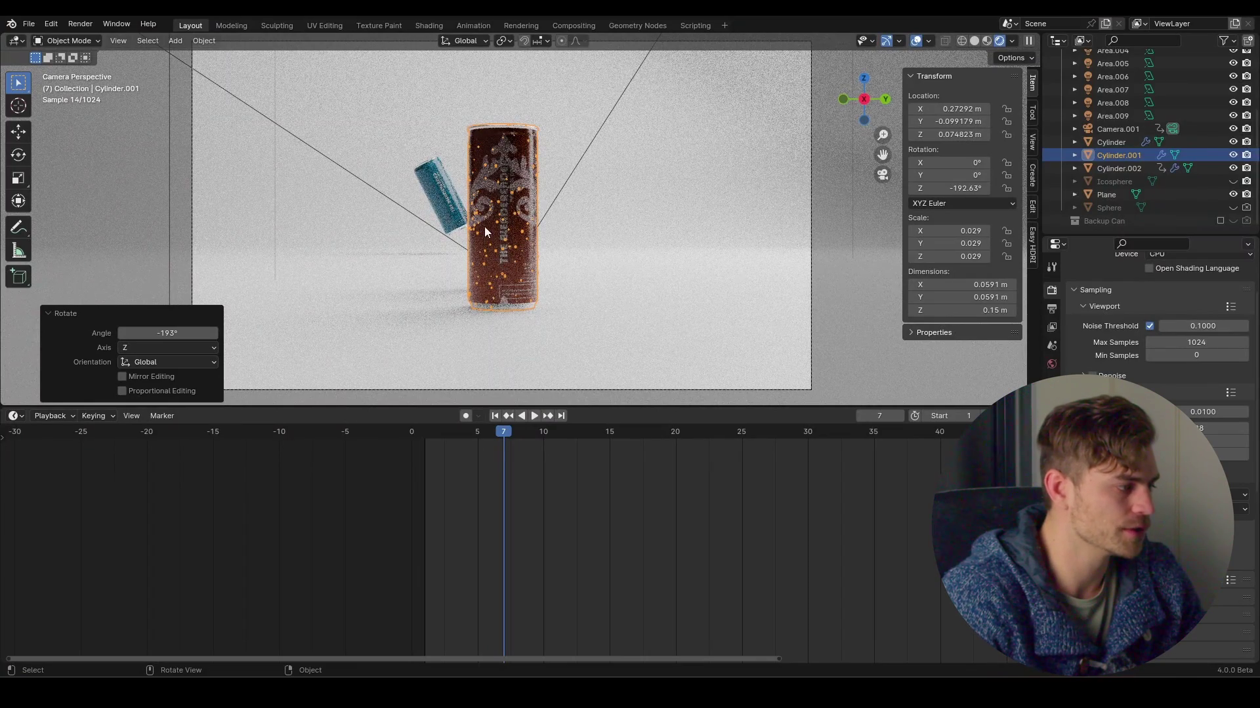
scroll(485, 242, down, 2)
middle_drag(438, 213, 569, 226)
scroll(569, 226, down, 5)
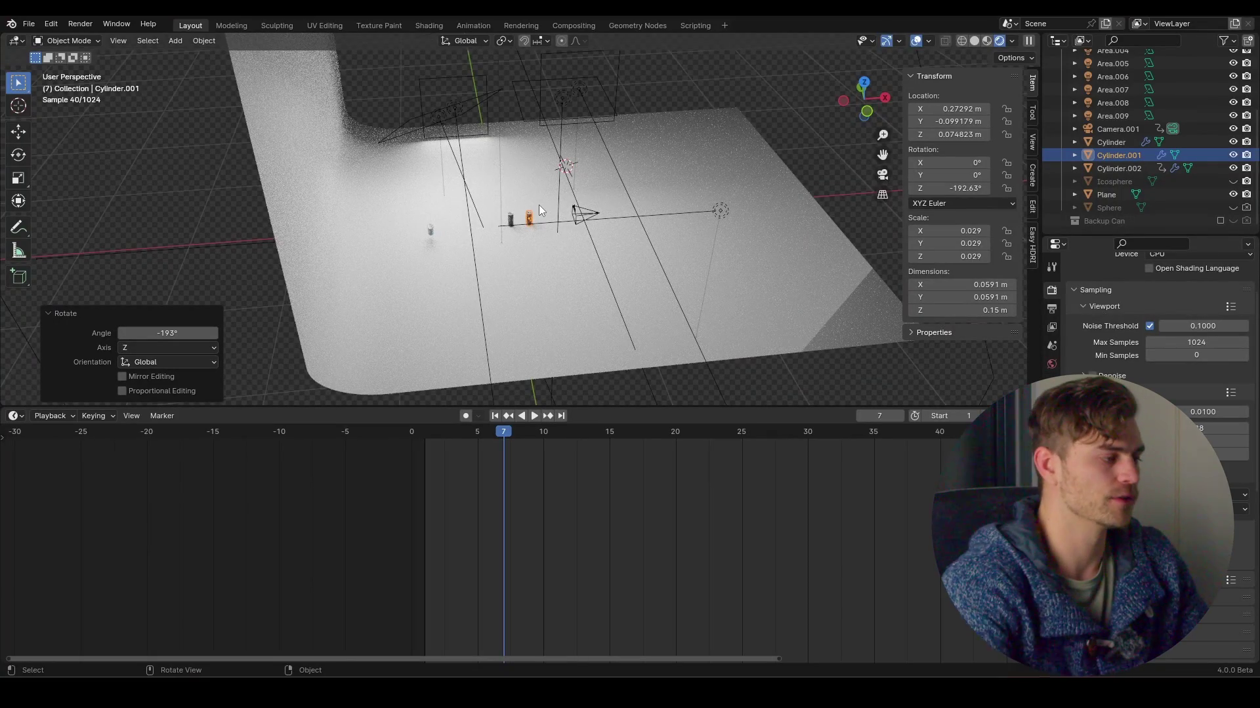
key(KP_0)
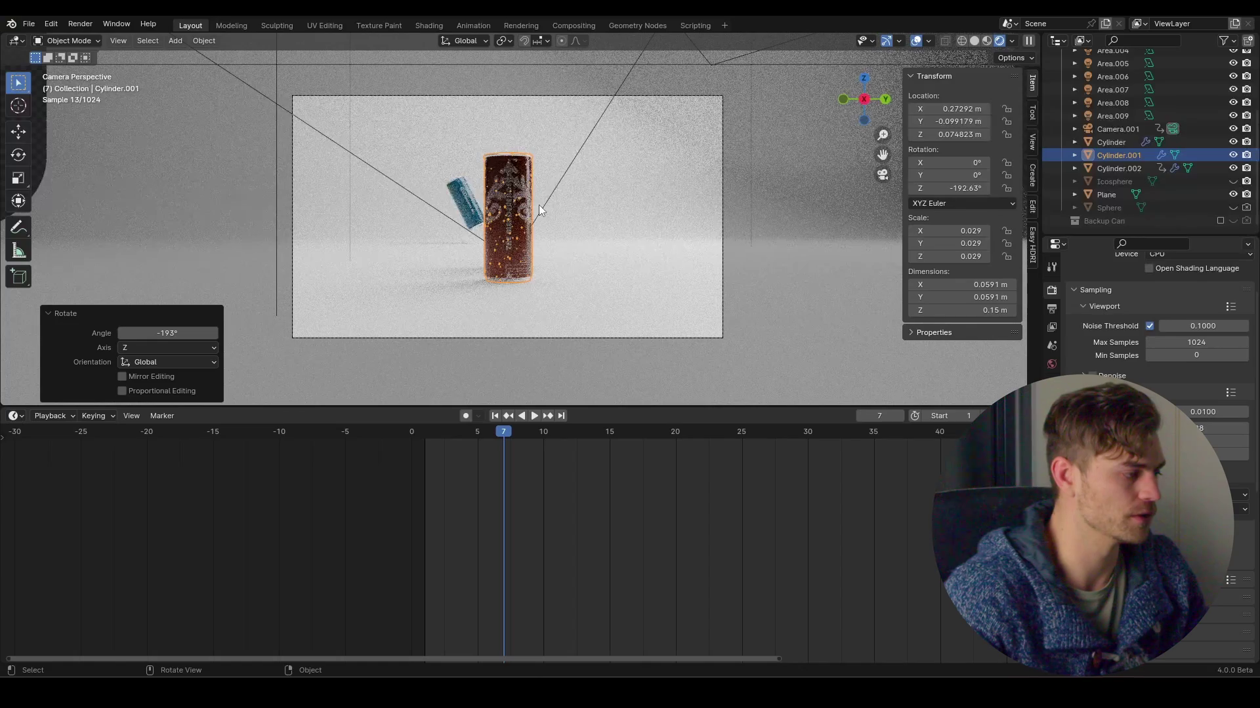
Step: Keyframe the red can's location, rotation and scale at frame 17
drag(506, 434, 636, 444)
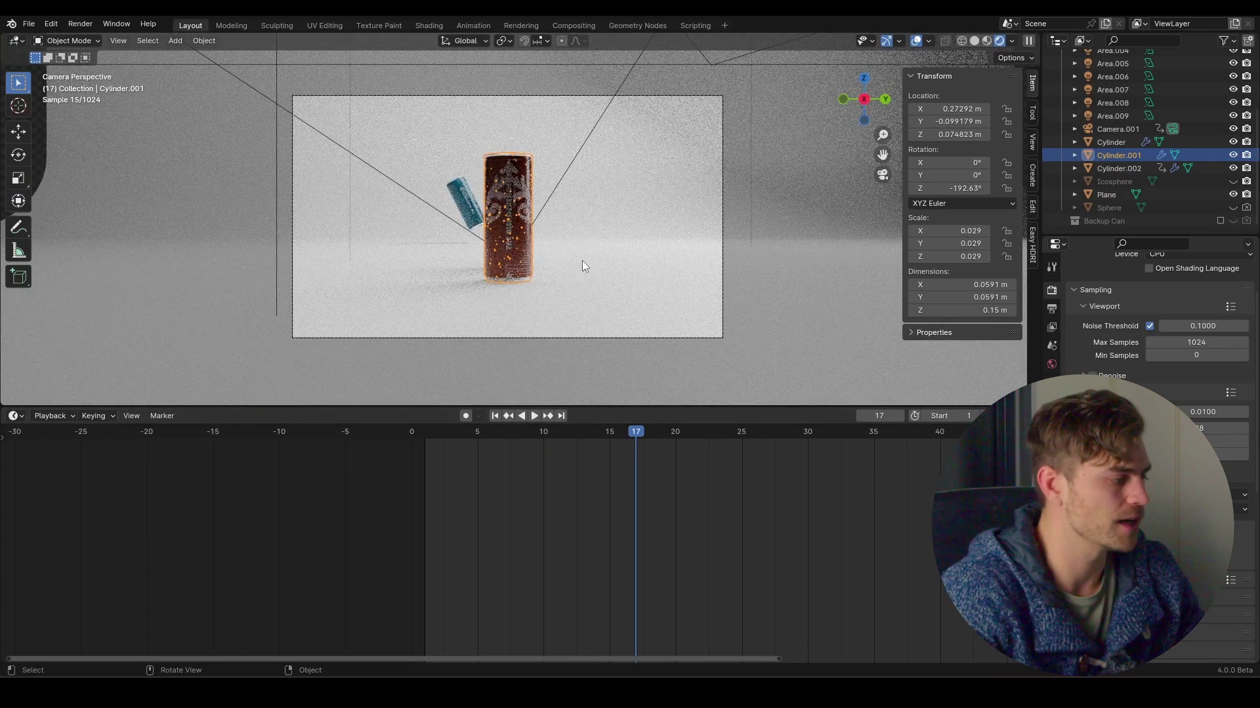
scroll(582, 234, up, 2)
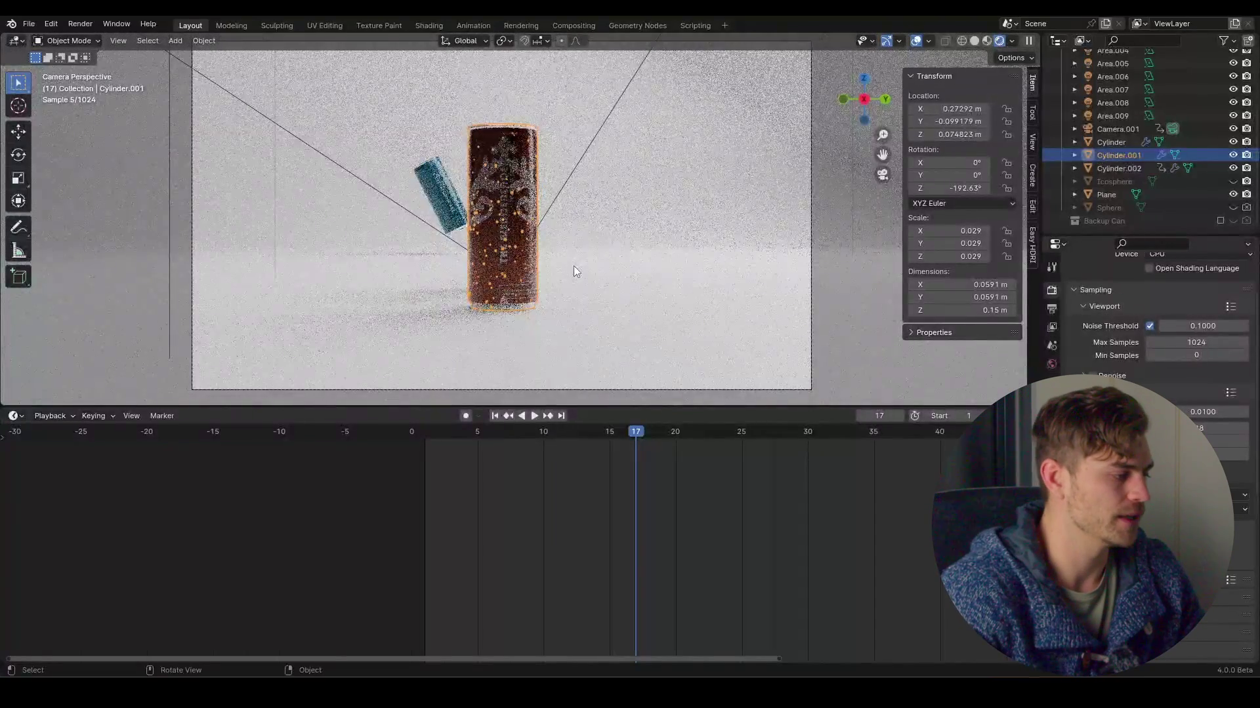
scroll(559, 227, down, 2)
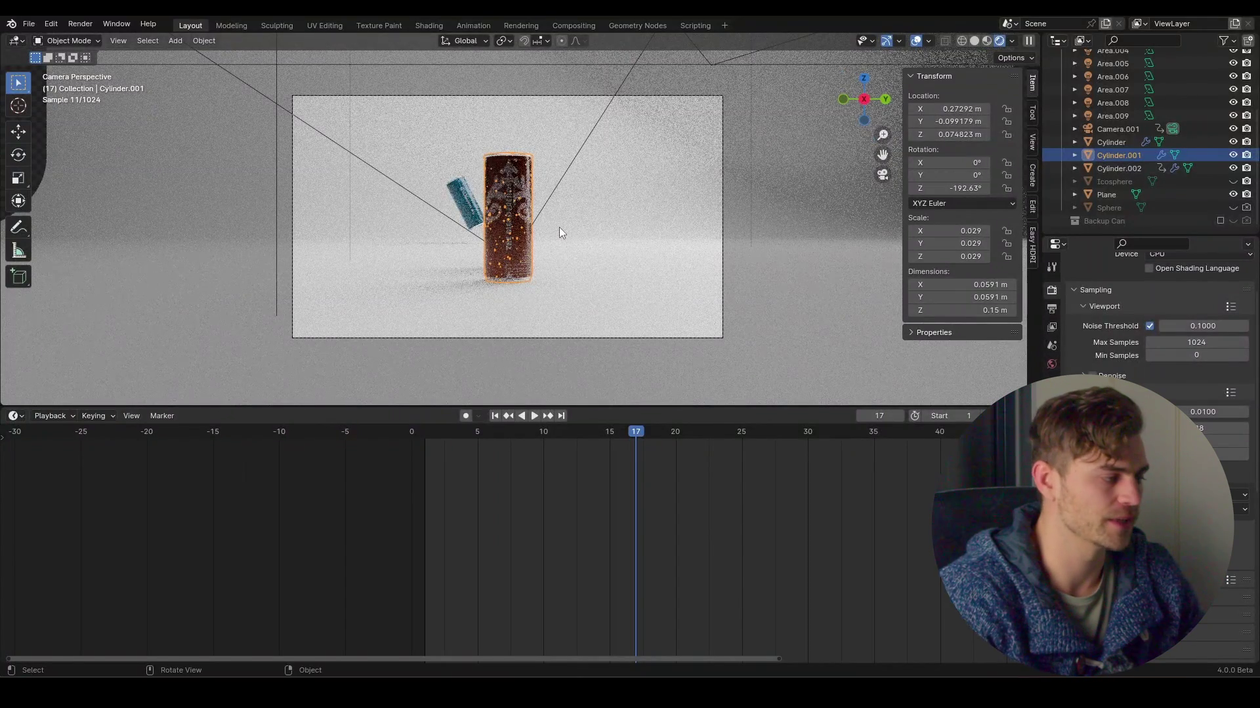
key(i)
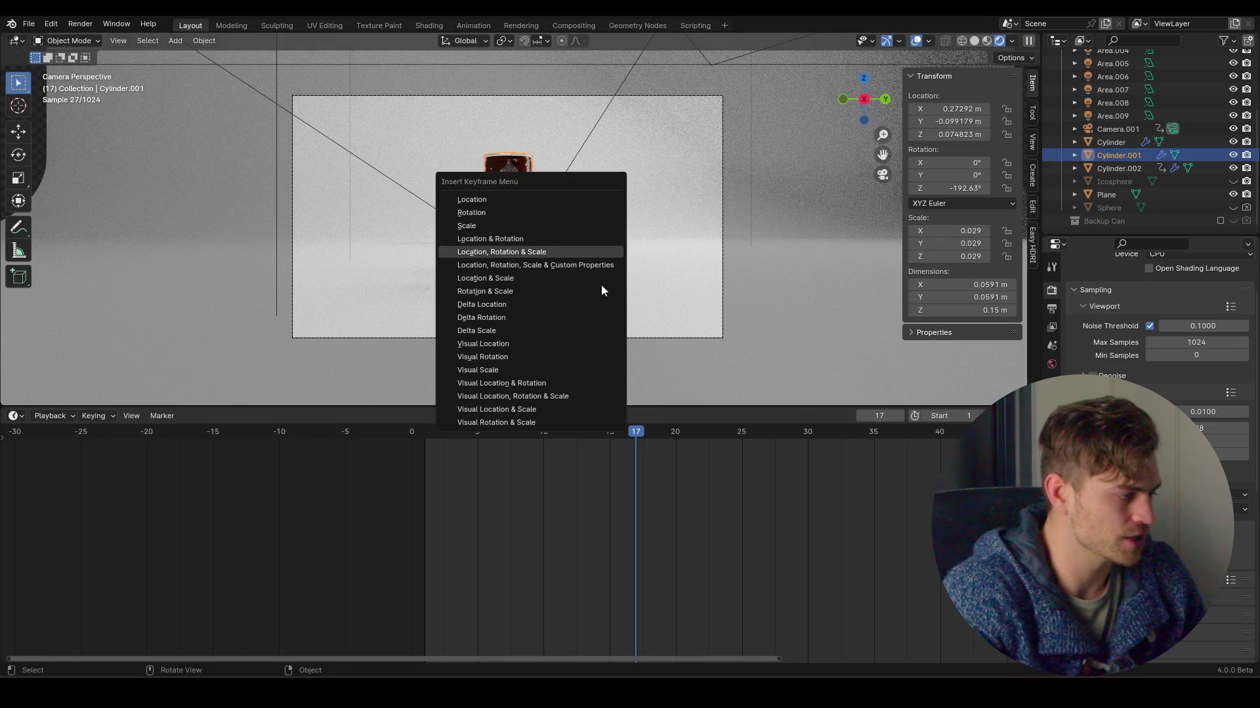
click(591, 265)
Step: At frame 7, raise the red can to about X 0.197, Y 0.015, Z 0.181 m and tilt it about 17.6° on X
drag(542, 434, 506, 443)
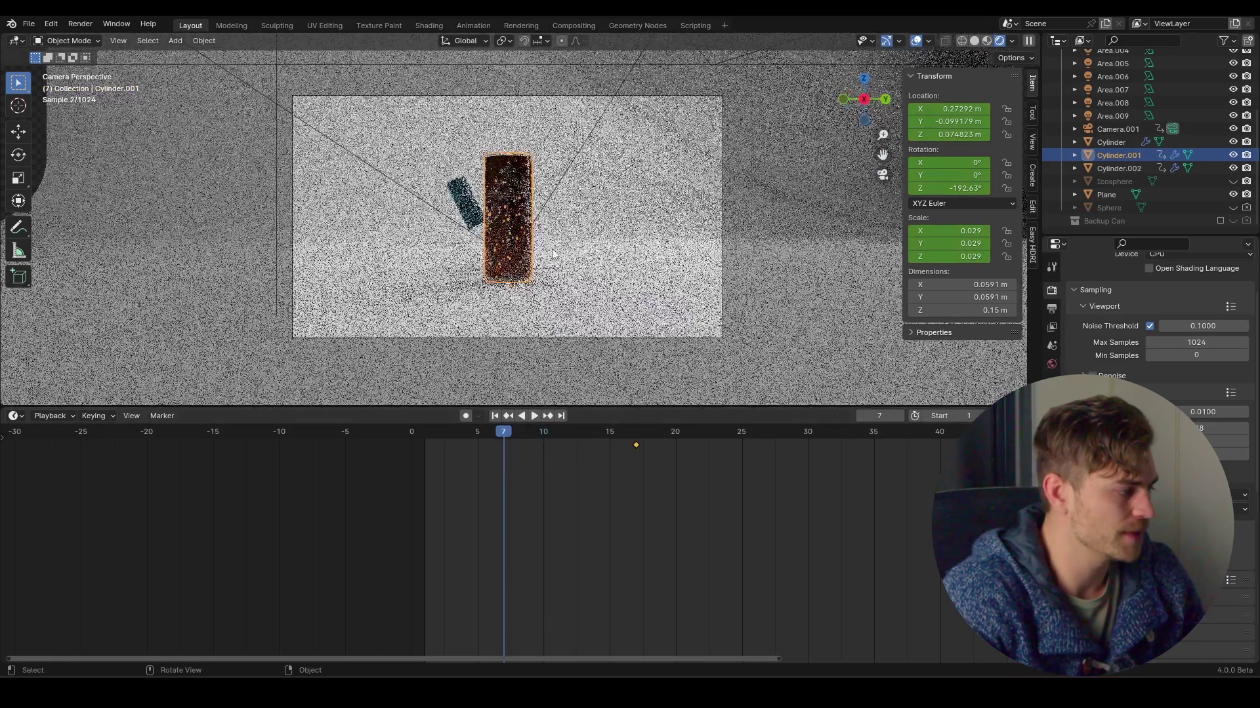
scroll(549, 239, up, 2)
scroll(545, 251, down, 2)
key(g)
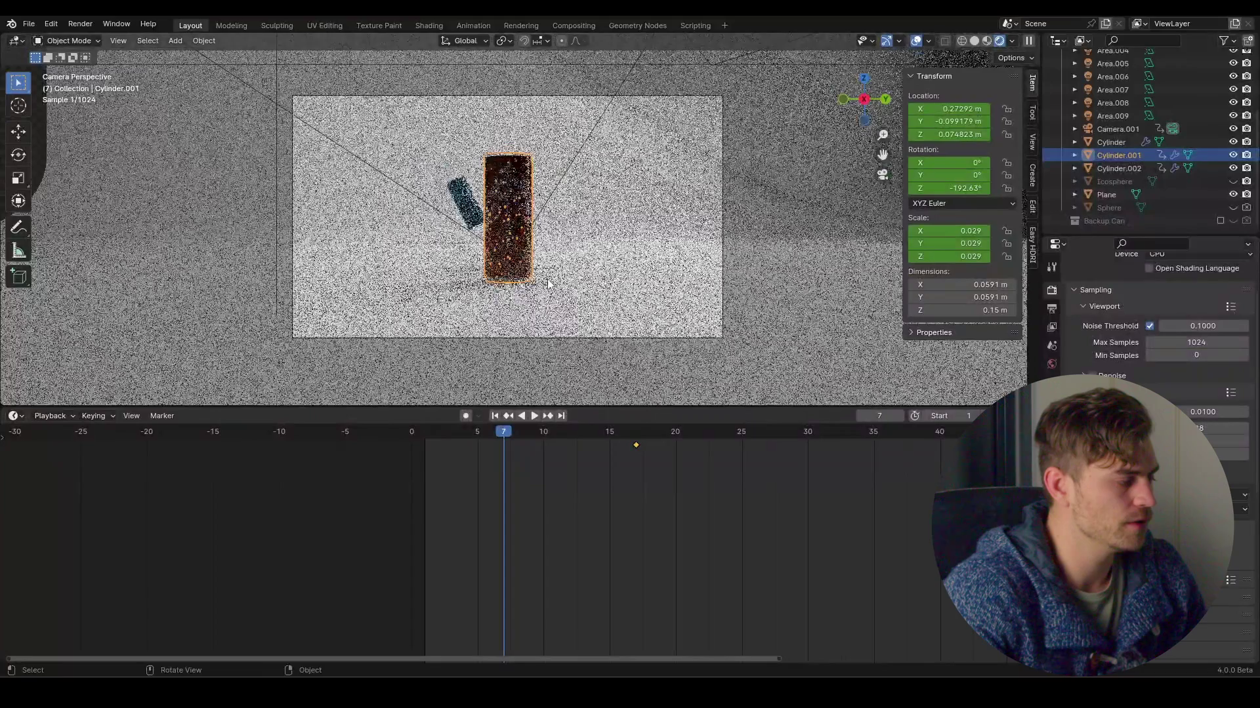
click(642, 192)
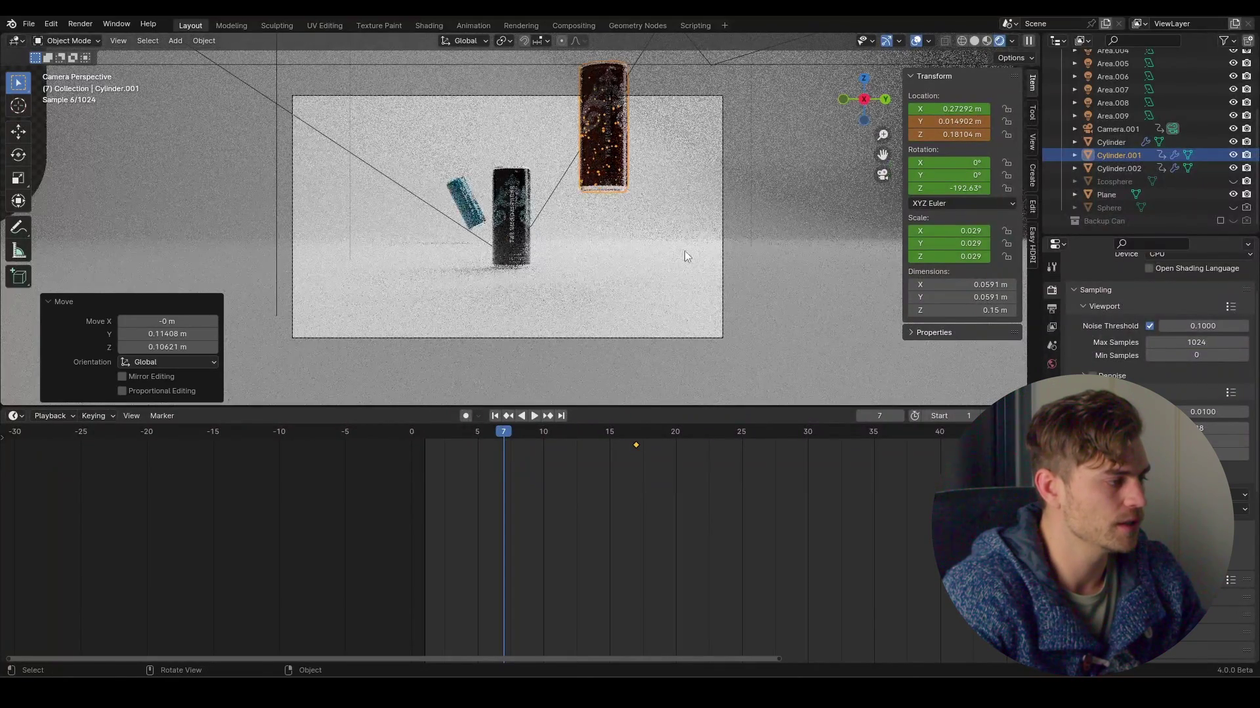
key(g)
key(x)
key(r)
click(679, 220)
Step: Scale the red can to 0 and keyframe its location, rotation and scale at frame 7
text(s0)
key(Return)
key(i)
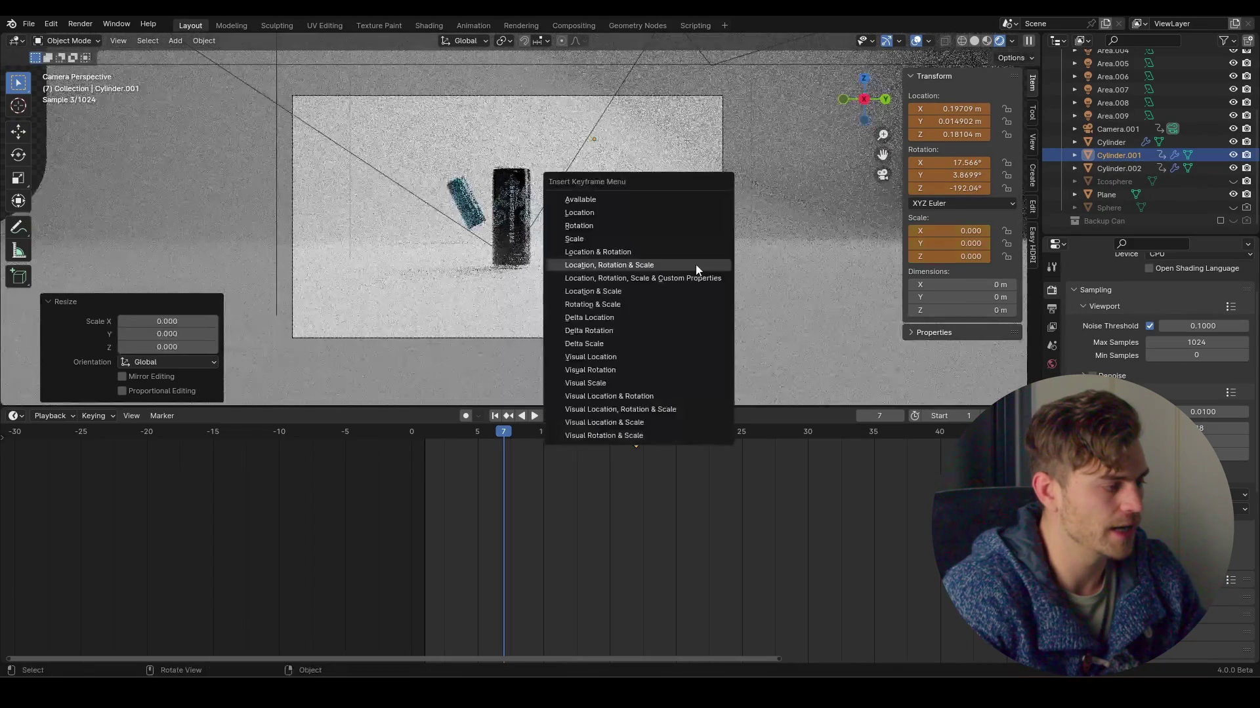
click(697, 265)
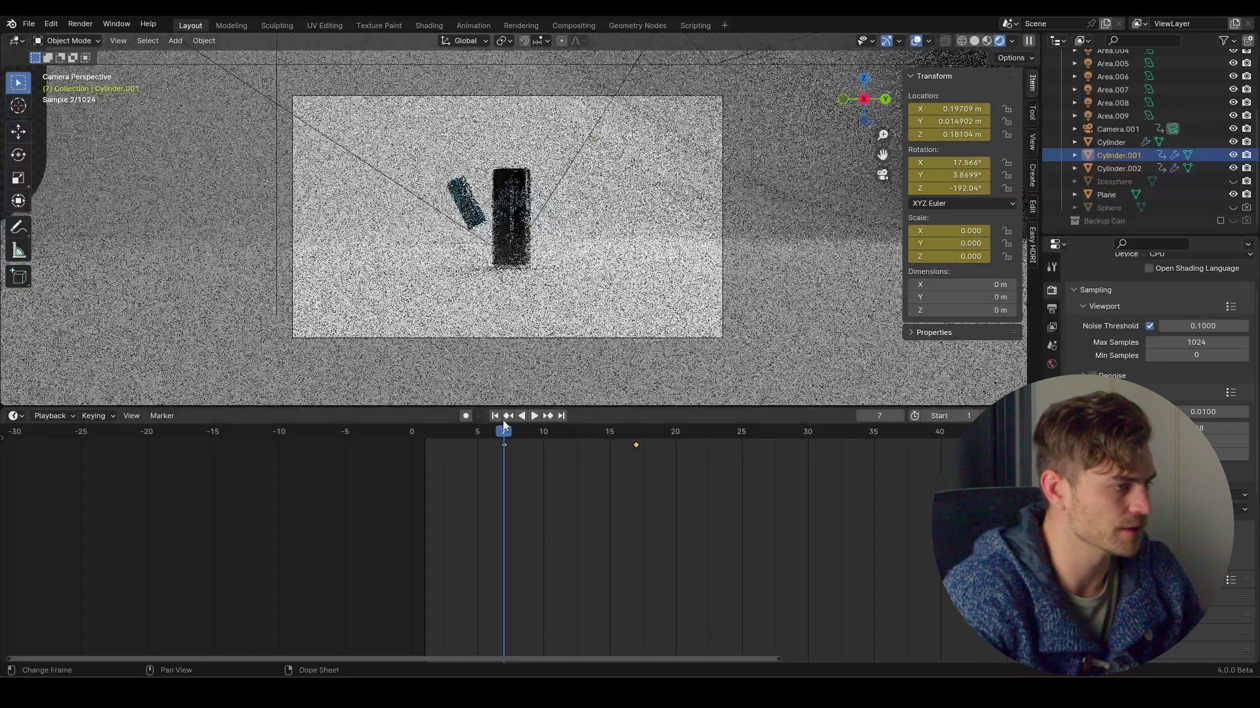
Step: Play back the red can's entrance in solid shading and examine its landing pose at frame 17
key(z)
key(space)
click(503, 431)
key(space)
click(503, 432)
key(space)
key(space)
drag(502, 432, 635, 441)
scroll(527, 313, up, 3)
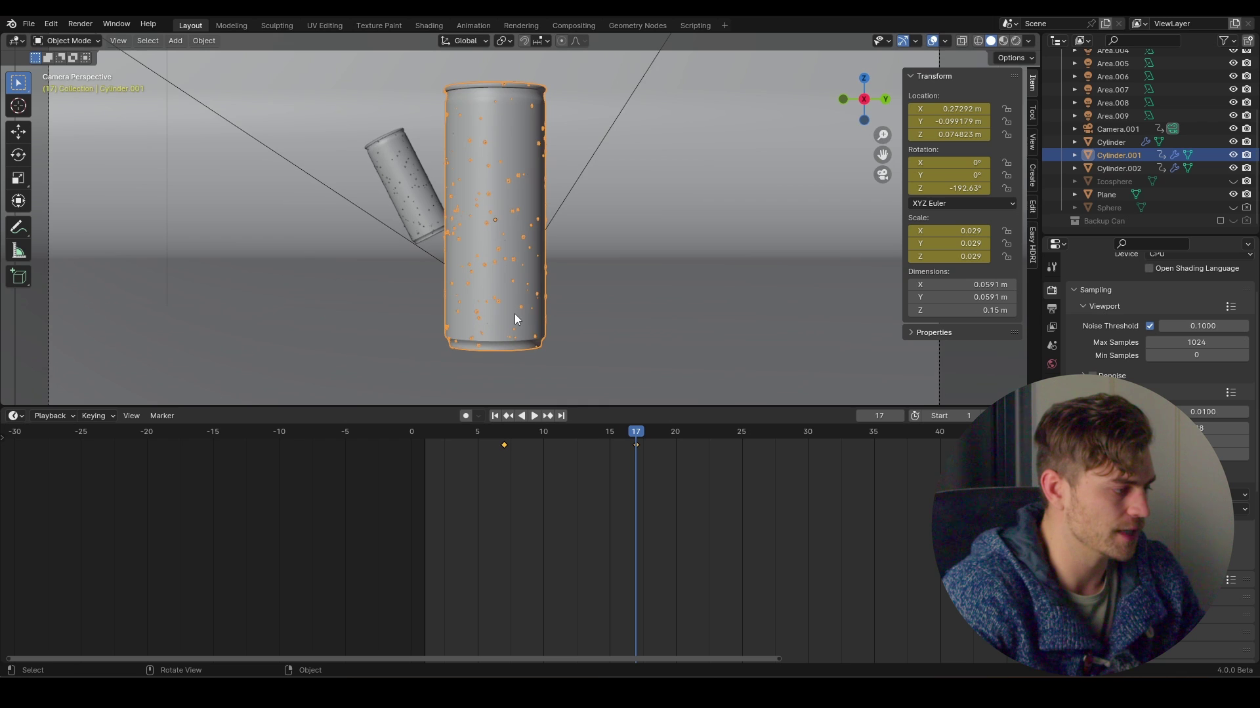
shift+middle_drag(516, 309, 518, 278)
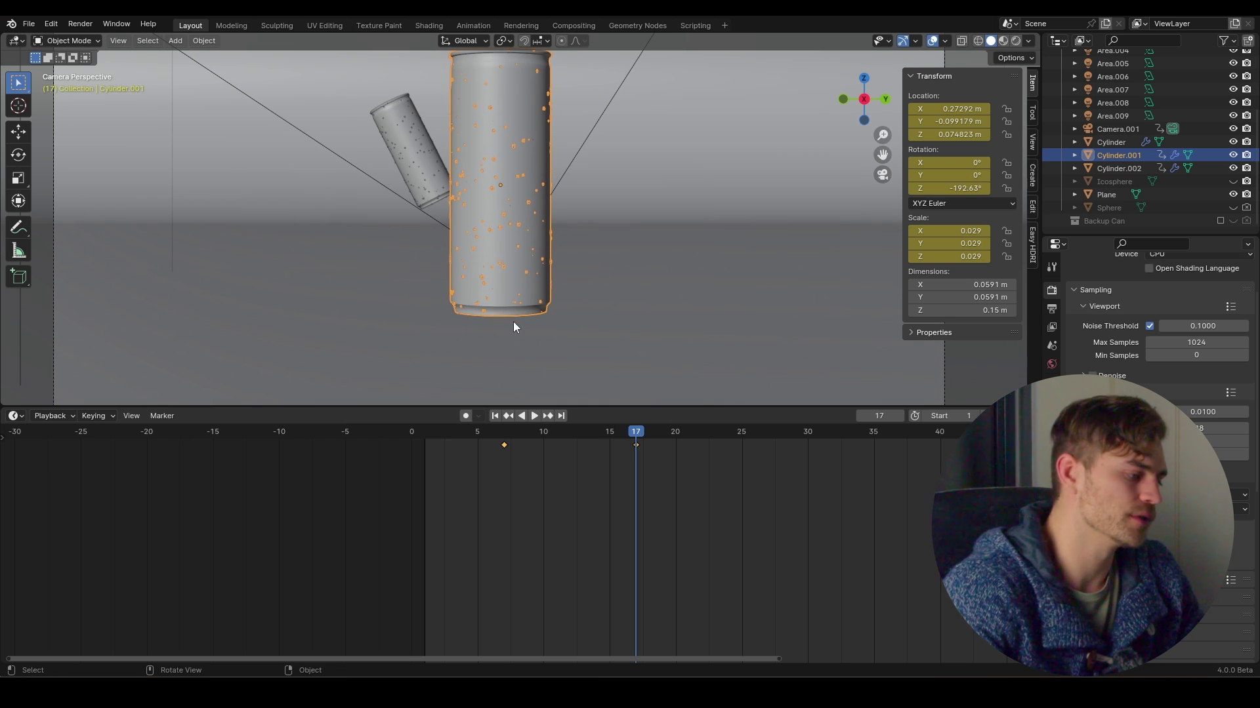
scroll(514, 308, down, 2)
Step: At frame 22, snap the 3D cursor to a selected point on the red can's bottom edge
drag(636, 432, 702, 440)
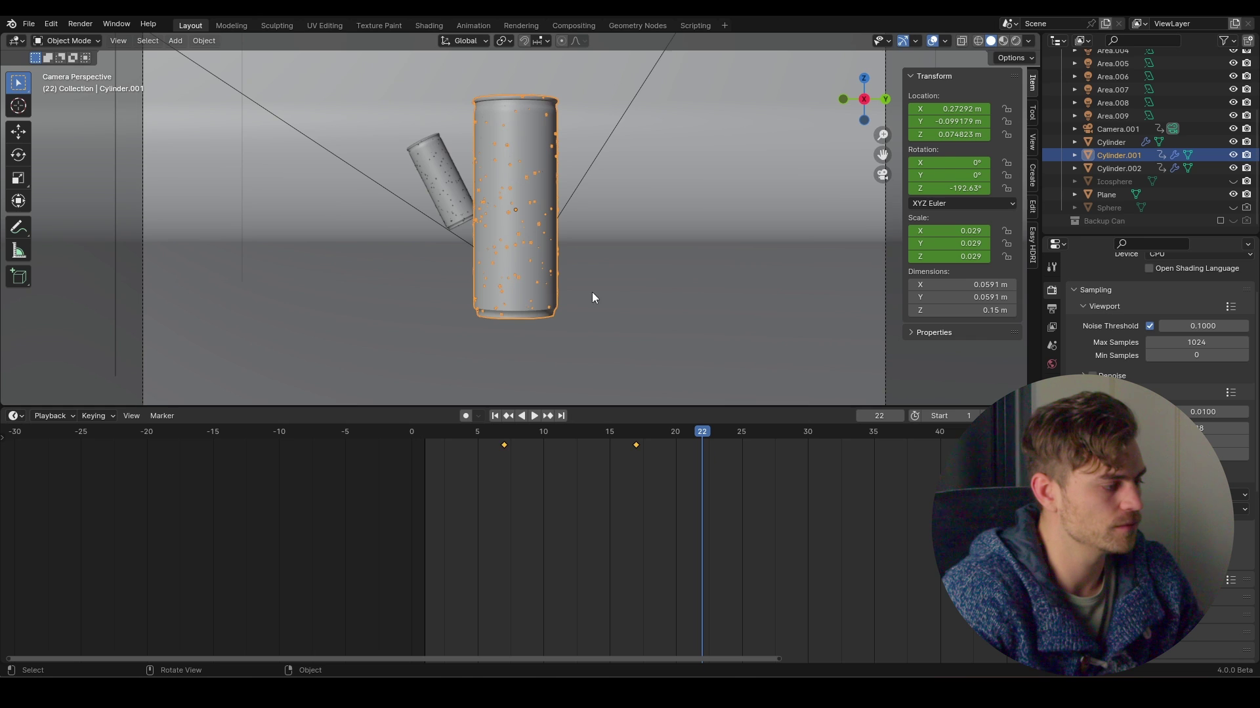
middle_drag(505, 310, 530, 234)
scroll(608, 317, up, 5)
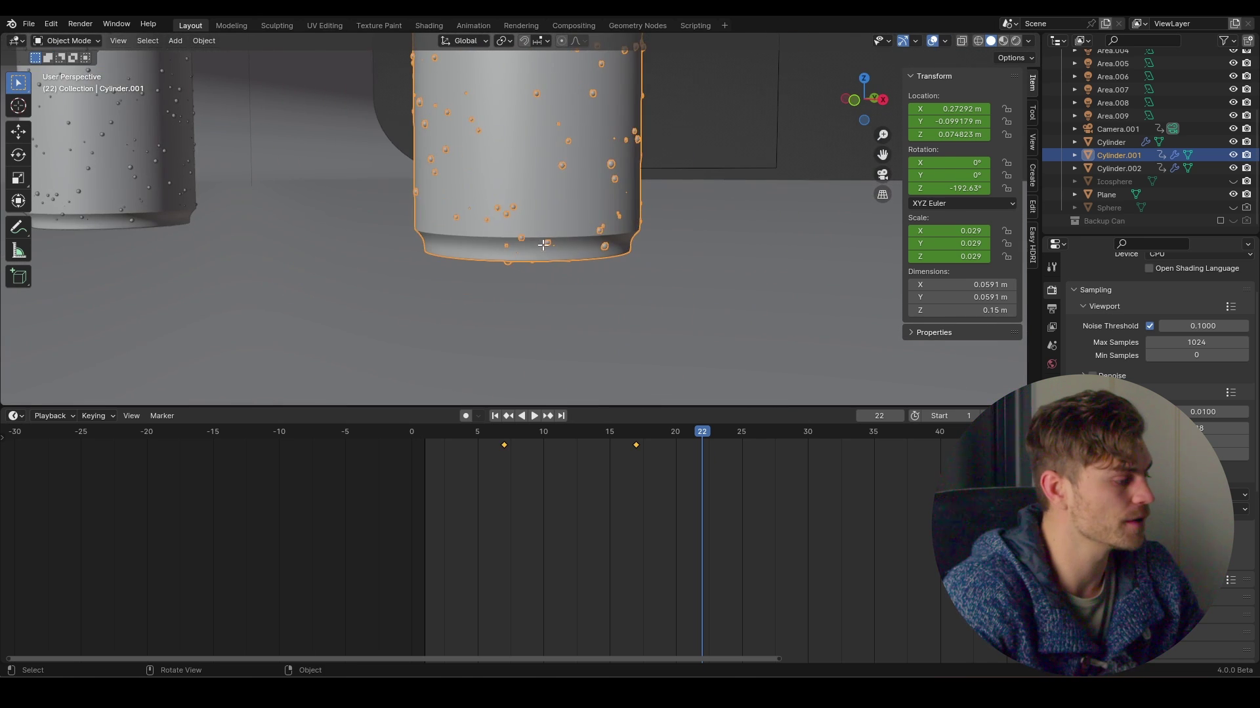
key(Tab)
scroll(466, 297, up, 2)
click(464, 295)
key(shift+s)
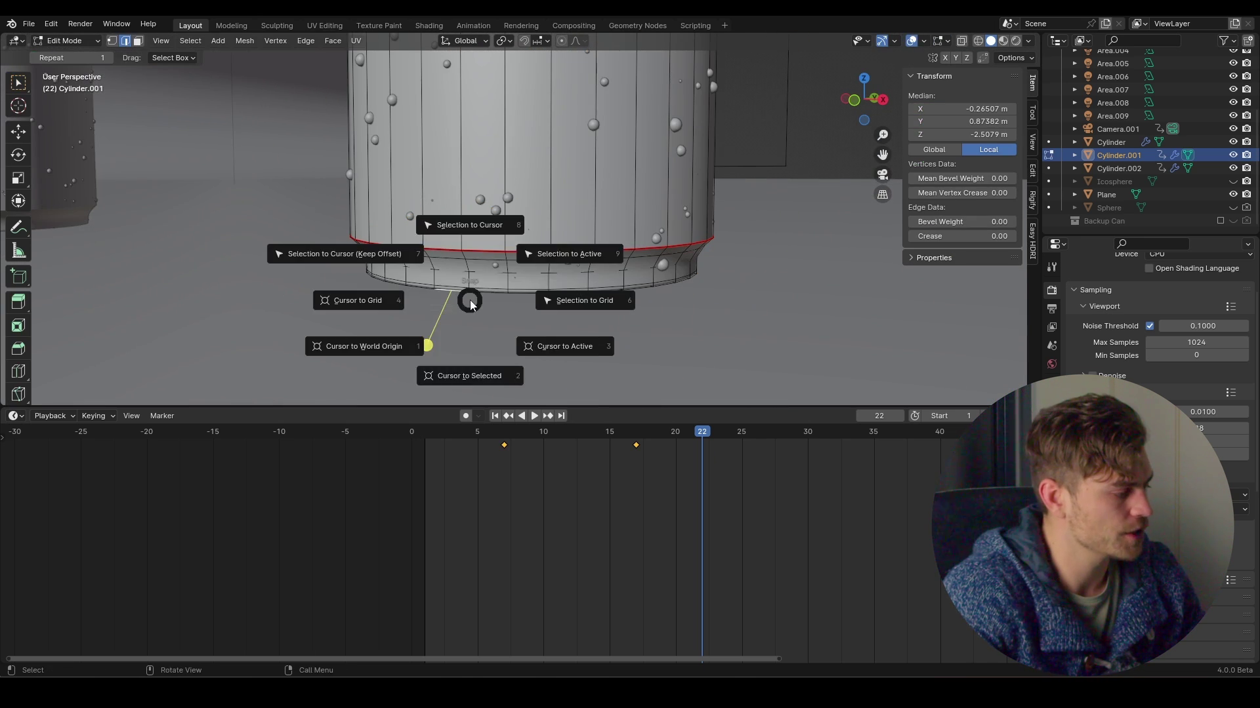
click(472, 377)
key(Tab)
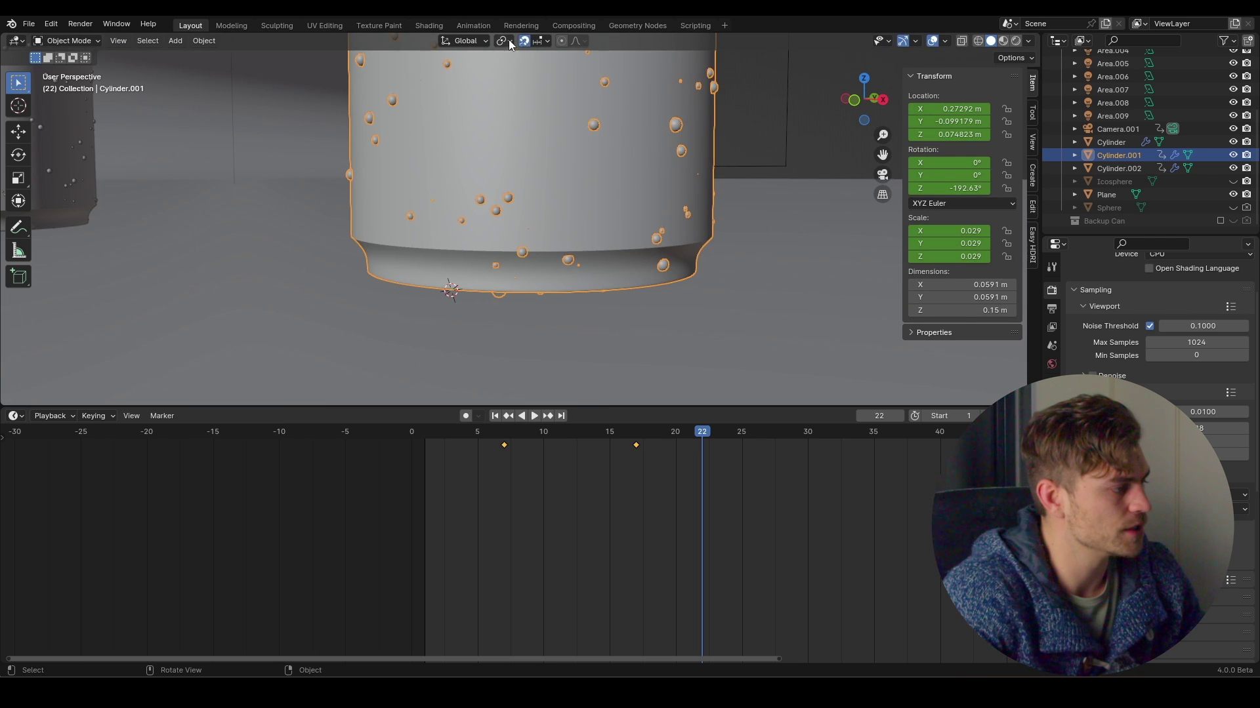
Step: Set the pivot point to the 3D Cursor and tilt the red can about 7.4° around the X axis
click(505, 42)
click(532, 87)
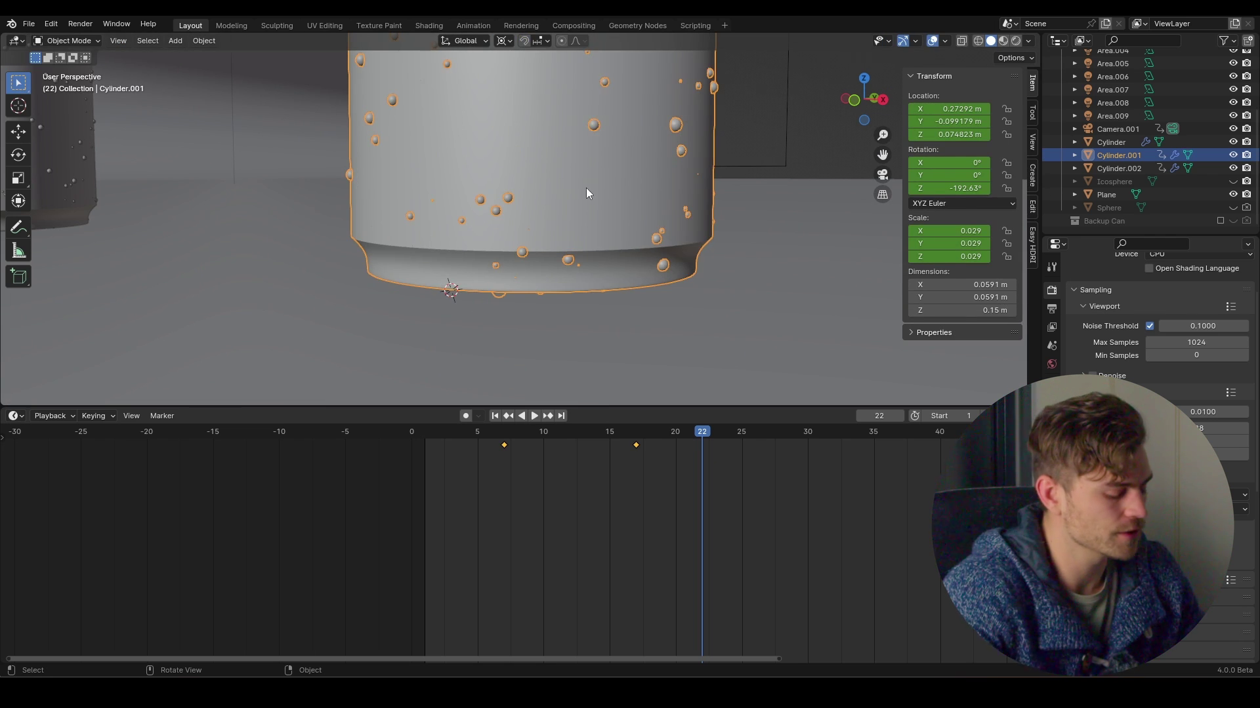
key(KP_0)
key(r)
key(y)
key(x)
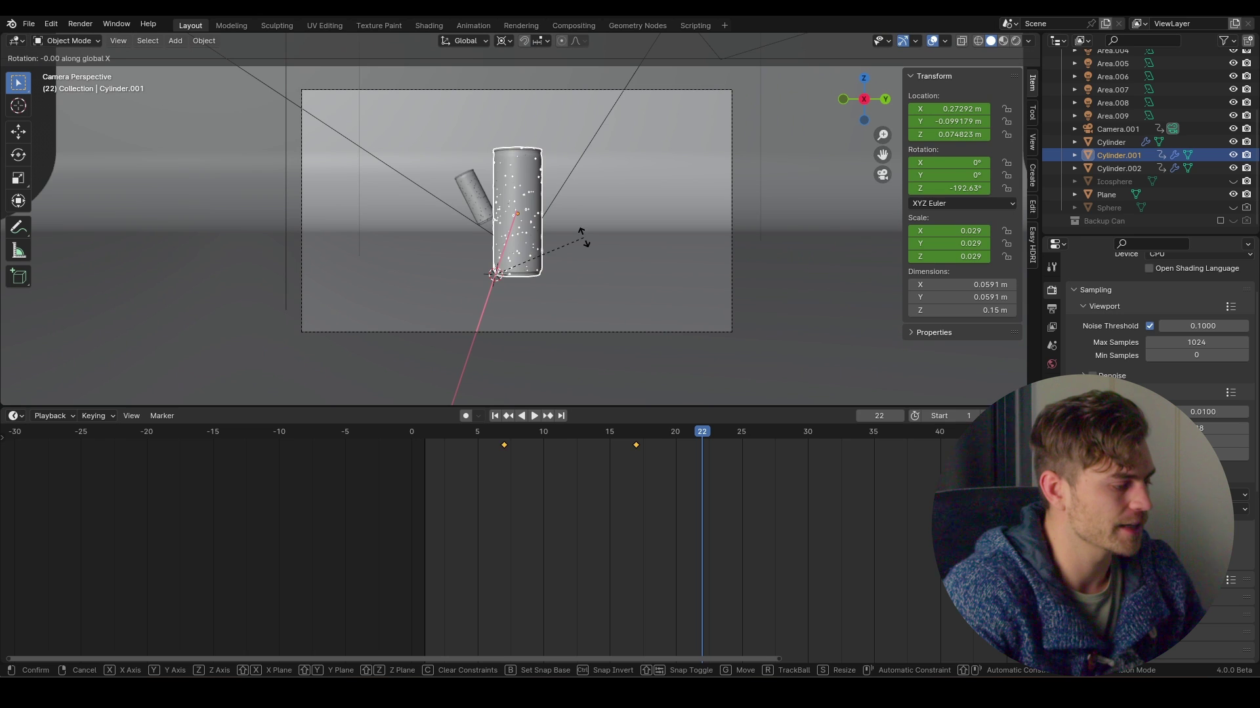
click(590, 219)
Step: Try keyframing only the red can's rotation at frame 22, and undo that keyframe
key(i)
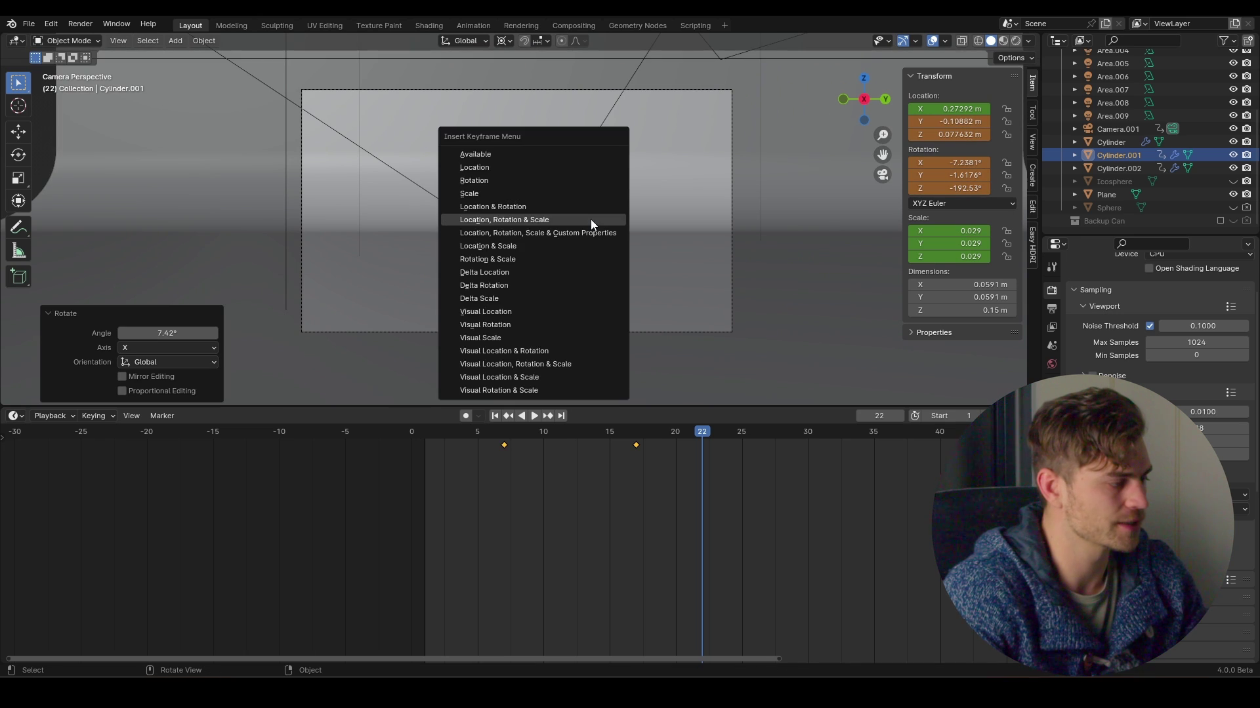
click(589, 180)
mouse_move(698, 428)
mouse_down()
mouse_move(636, 427)
mouse_move(701, 428)
mouse_up()
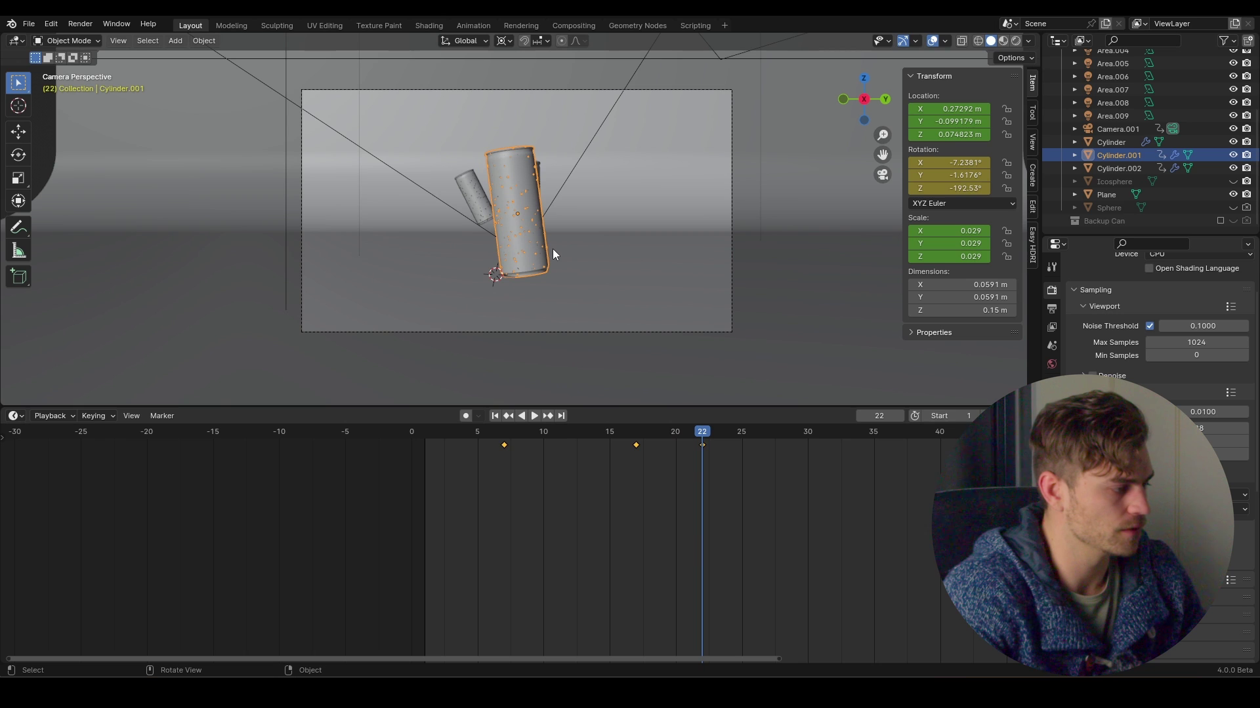
key(ctrl+z)
Step: Keyframe the tilted can's location, rotation and scale at frame 22, and play back the motion
key(i)
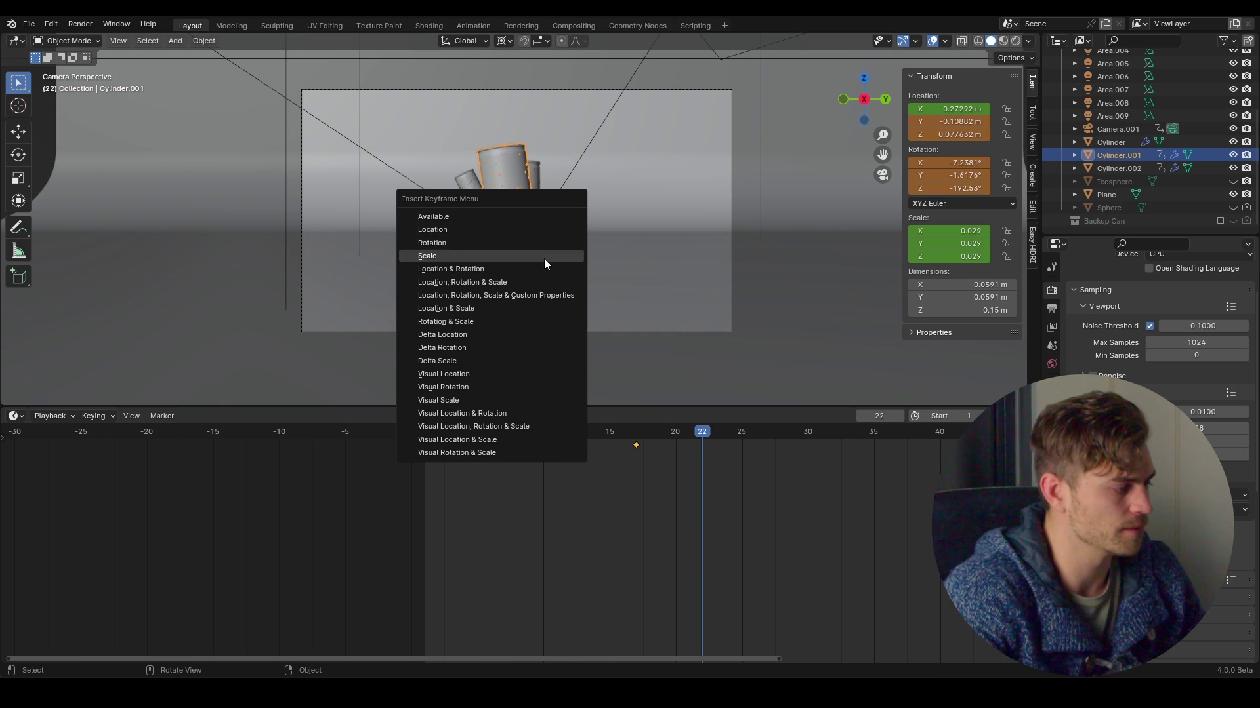
click(542, 281)
key(space)
click(663, 434)
drag(663, 438, 724, 450)
key(space)
scroll(482, 246, up, 5)
scroll(519, 257, down, 5)
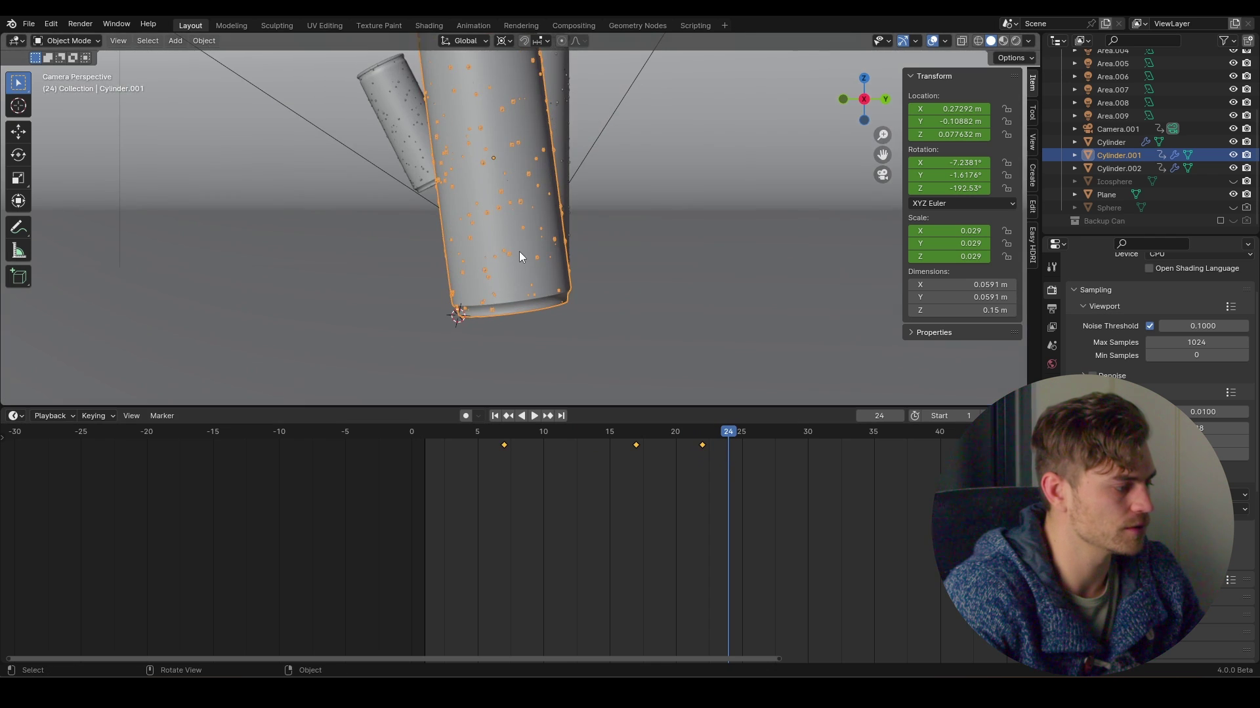
Step: Copy the red can's upright keyframe from frame 17 to frame 27
click(638, 447)
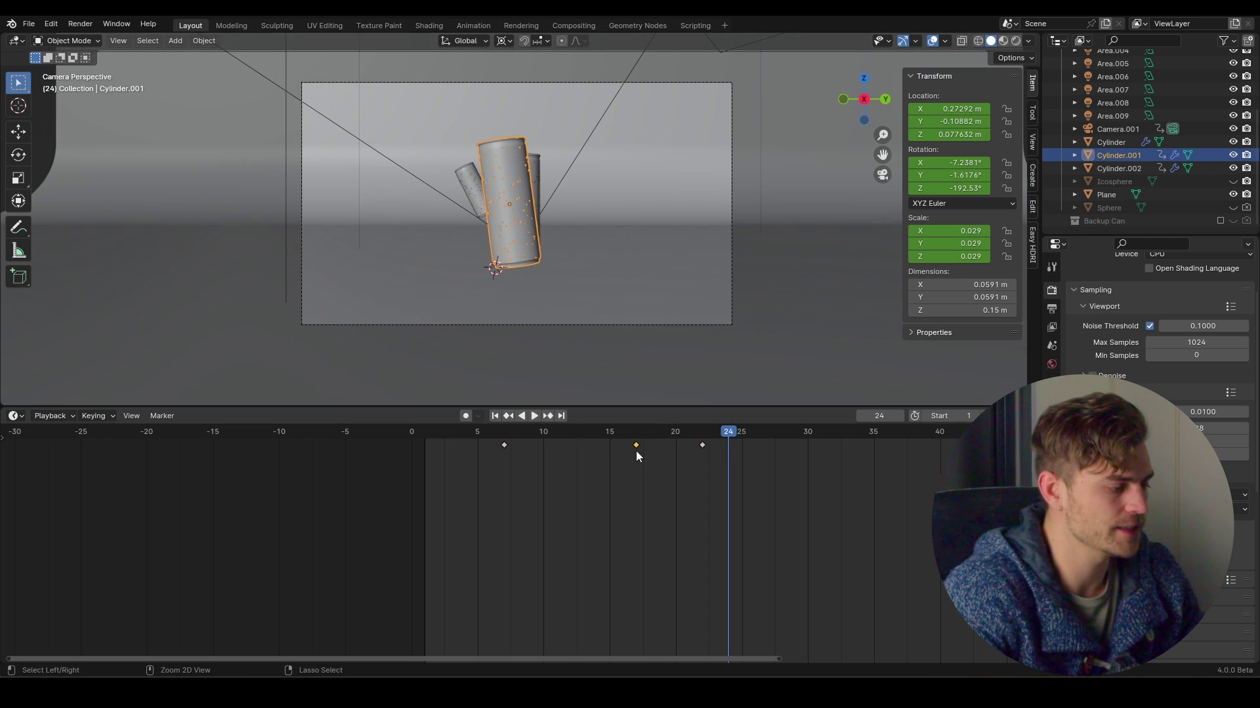
key(space)
key(ctrl+v)
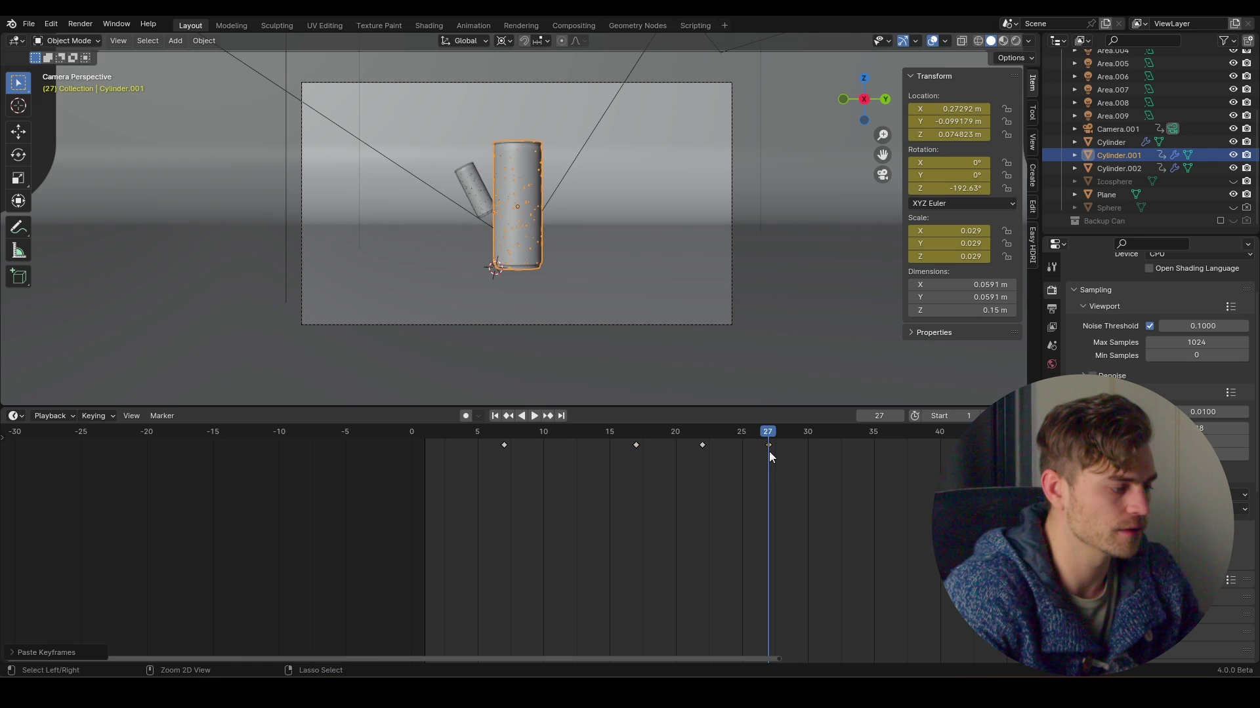
Step: Play back the red can's full entrance, tilt and settling motion from the start
drag(763, 435, 623, 438)
key(space)
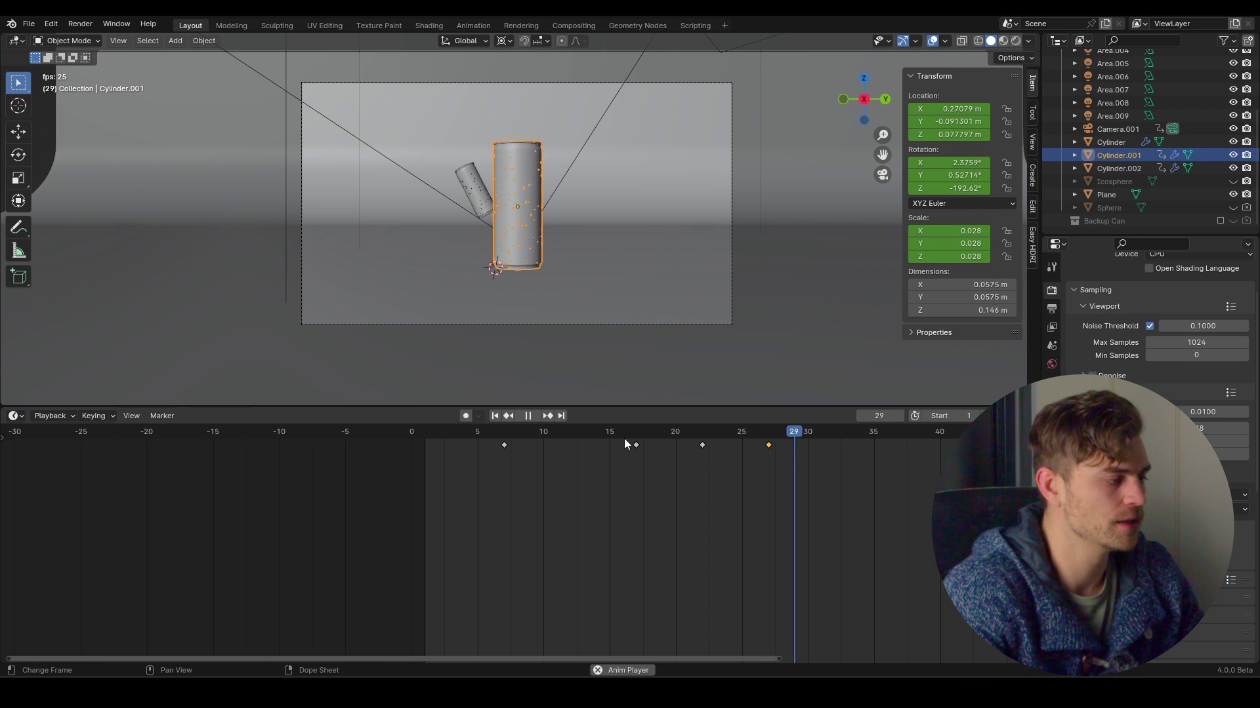
click(492, 435)
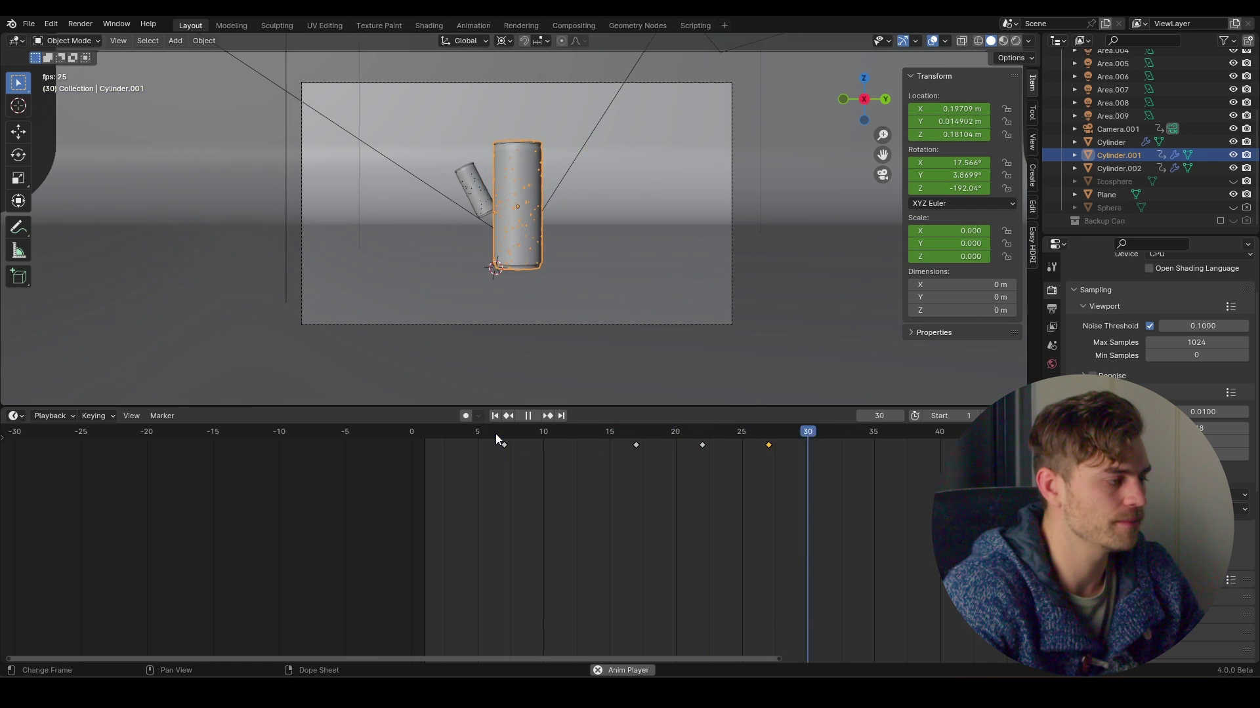
click(420, 432)
key(space)
Step: At frame 7, move the red can's start to about X 0.274, Y 0.025, Z 0.224 m and keyframe location, rotation and scale
drag(420, 431, 504, 436)
middle_drag(551, 229, 694, 242)
key(g)
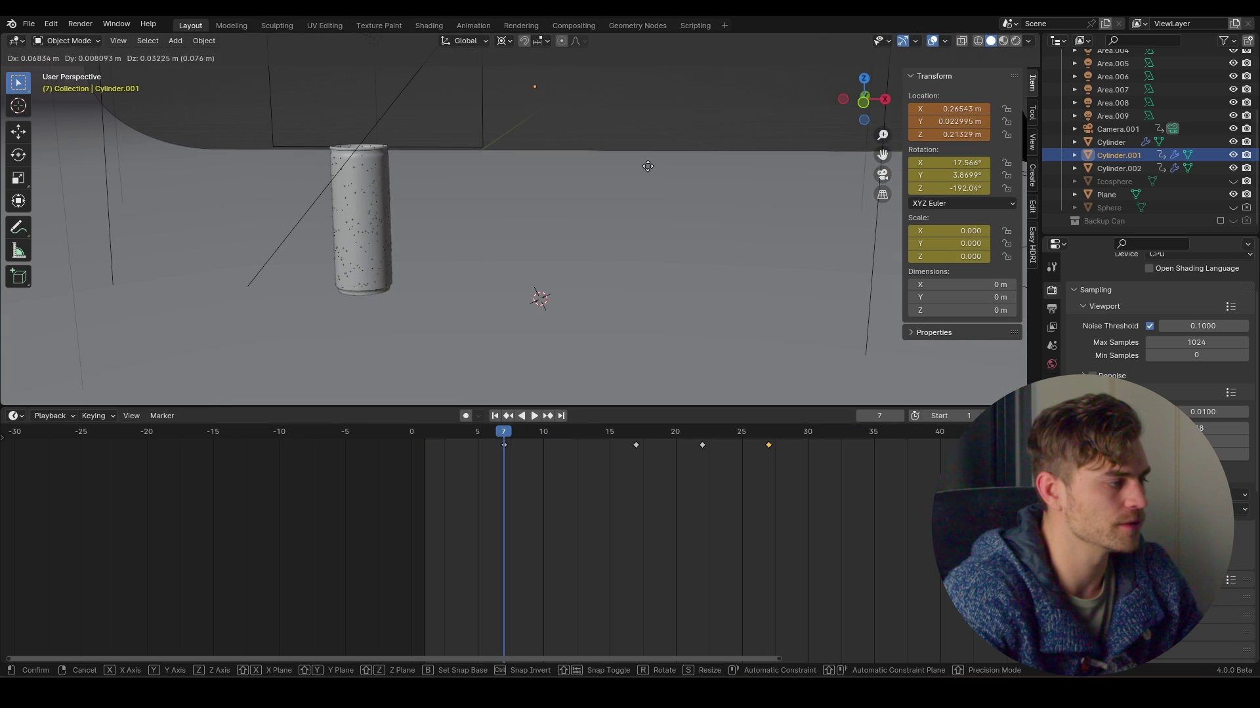
click(653, 156)
key(i)
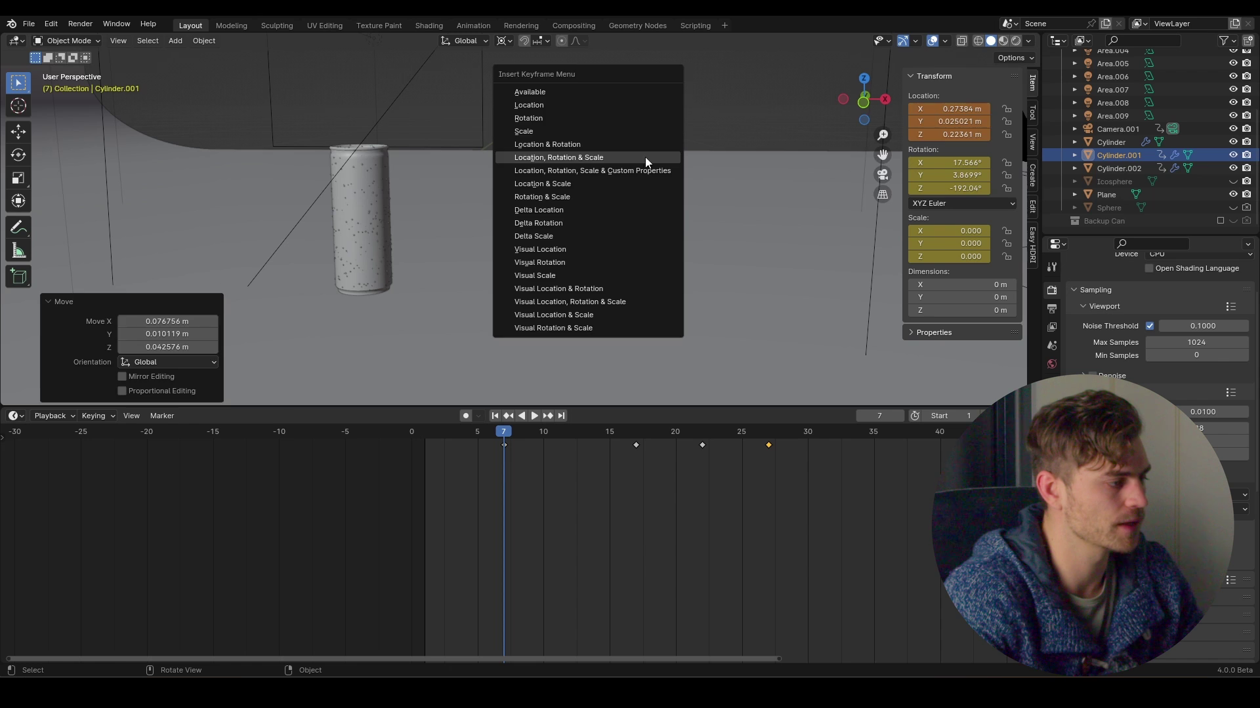
click(645, 156)
Step: Play back the revised entrance through the camera and save the file
key(KP_0)
key(space)
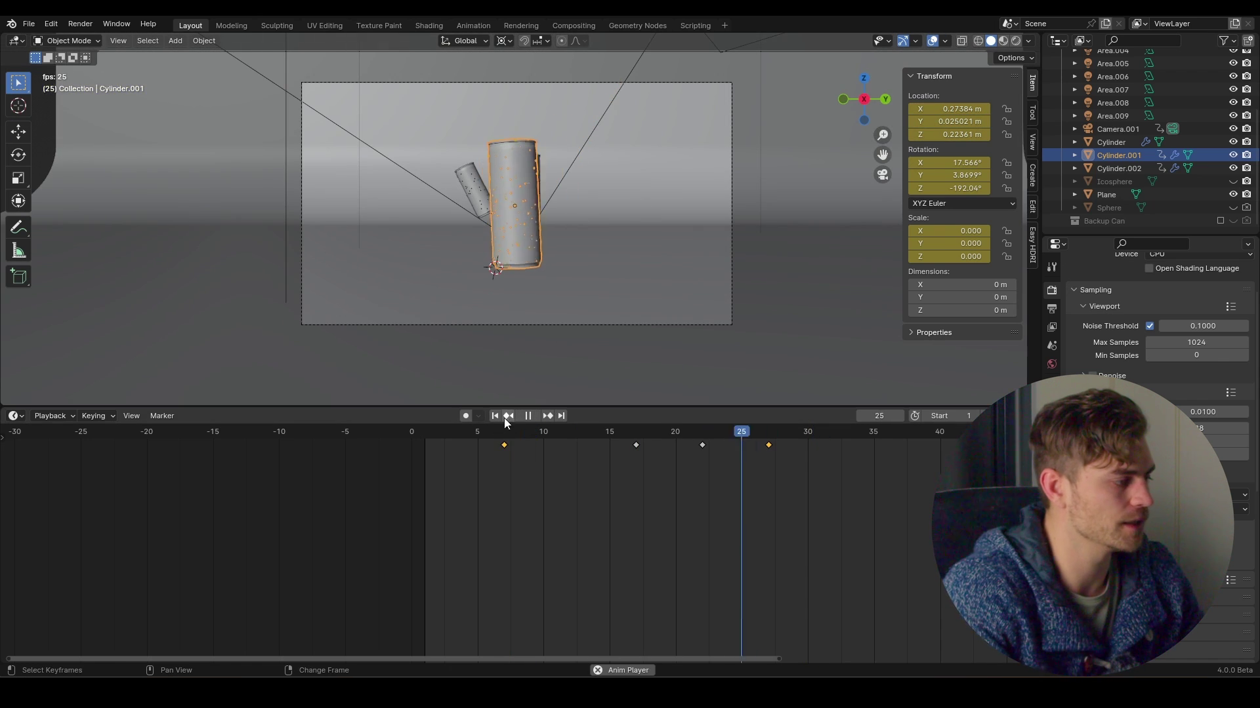
key(space)
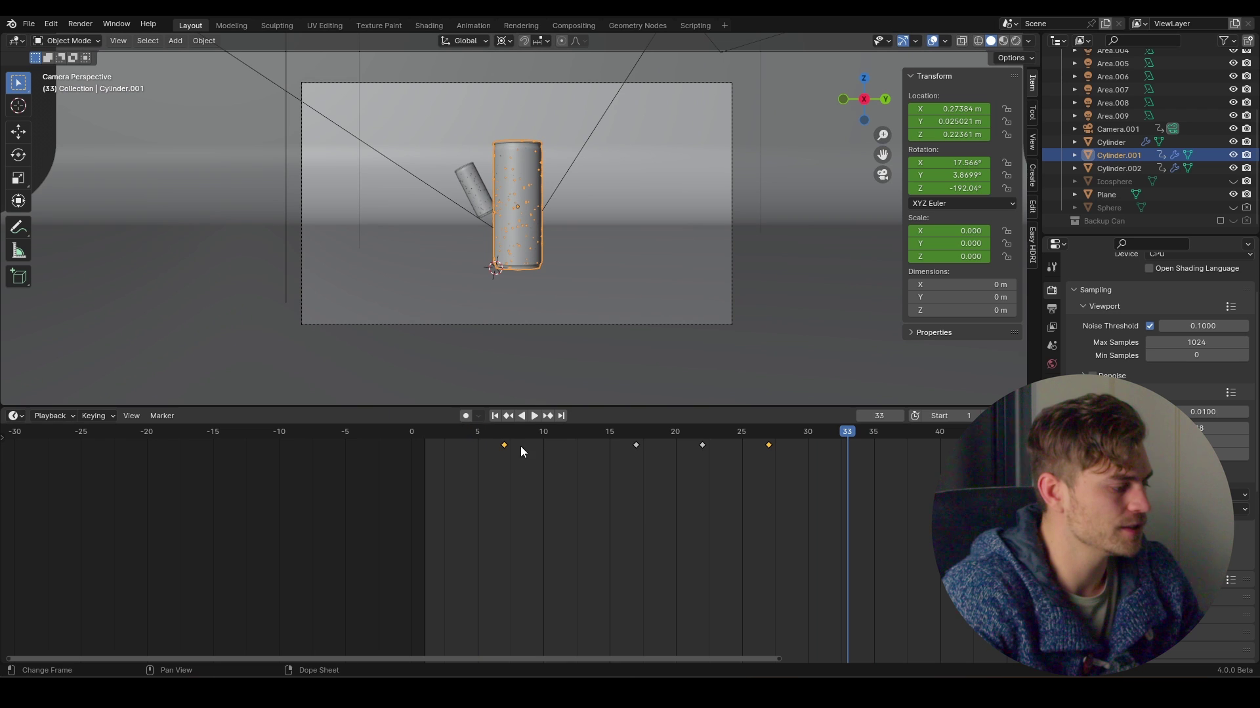
key(ctrl+s)
Step: Change the timeline area to the Graph Editor for the red can's animation curves
click(14, 416)
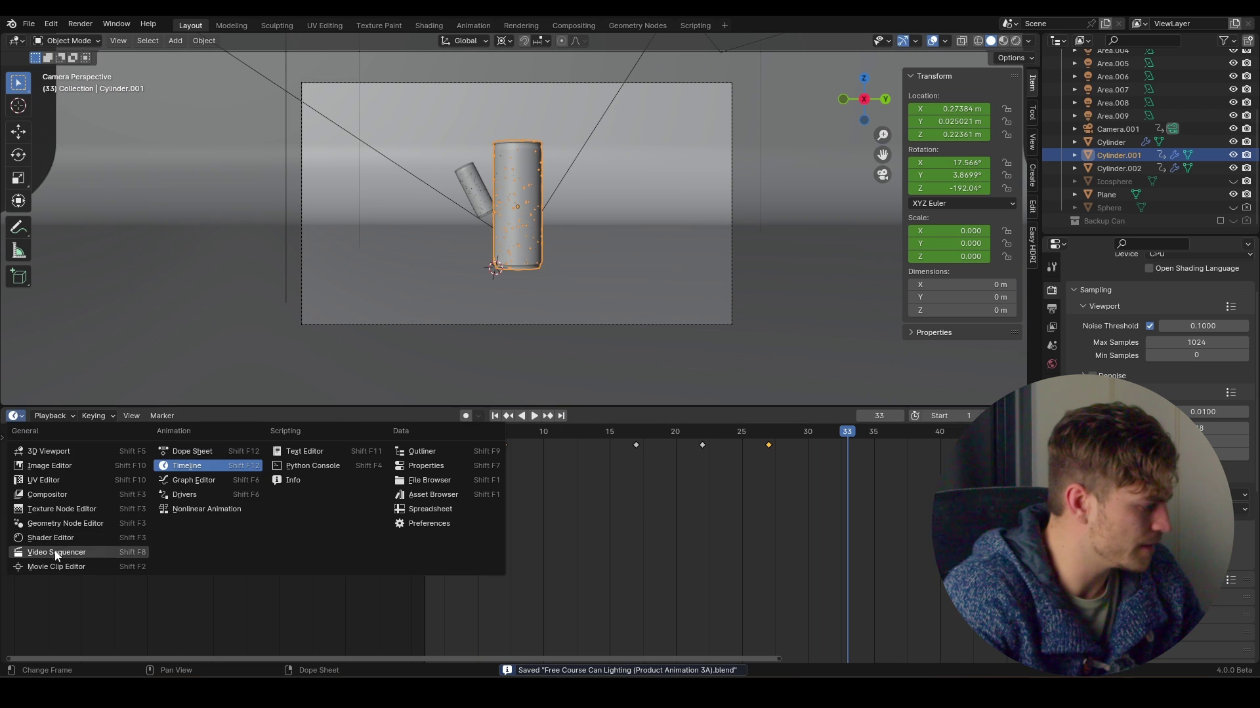
click(200, 481)
middle_drag(276, 446, 517, 485)
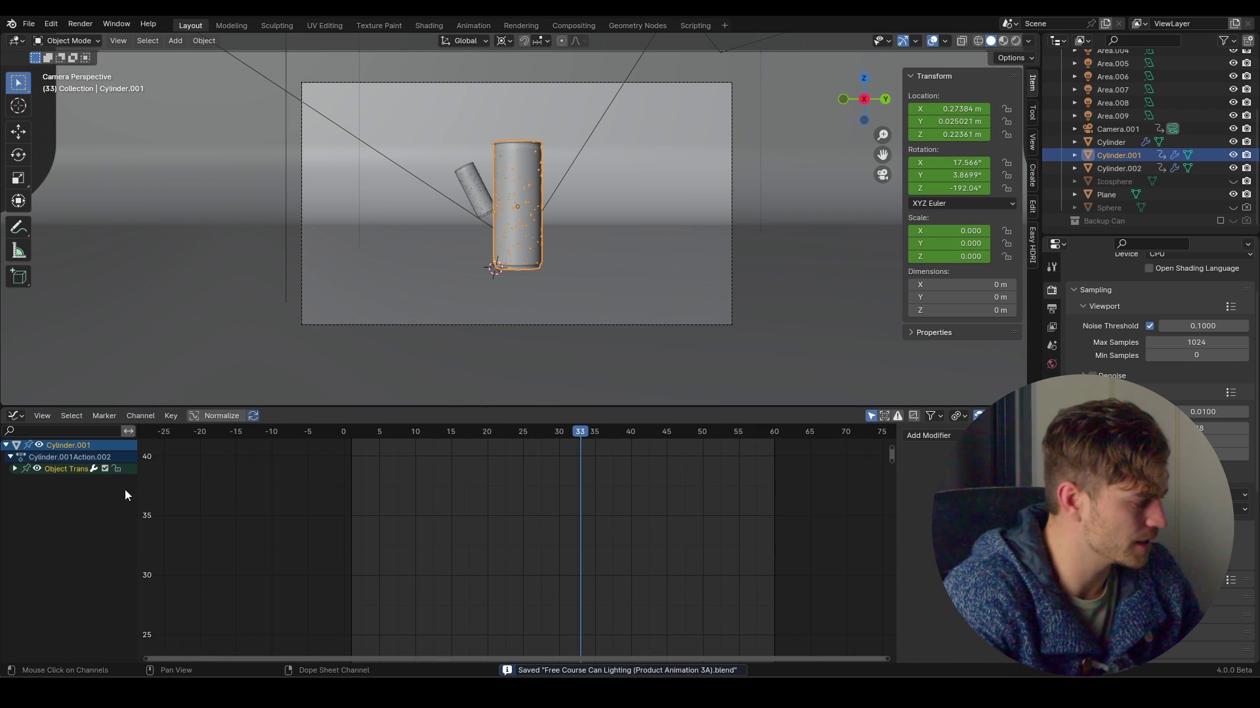
Step: Expand the red can's transform channels, lock all except X, Y and Z Scale, and frame the scale curves
click(14, 468)
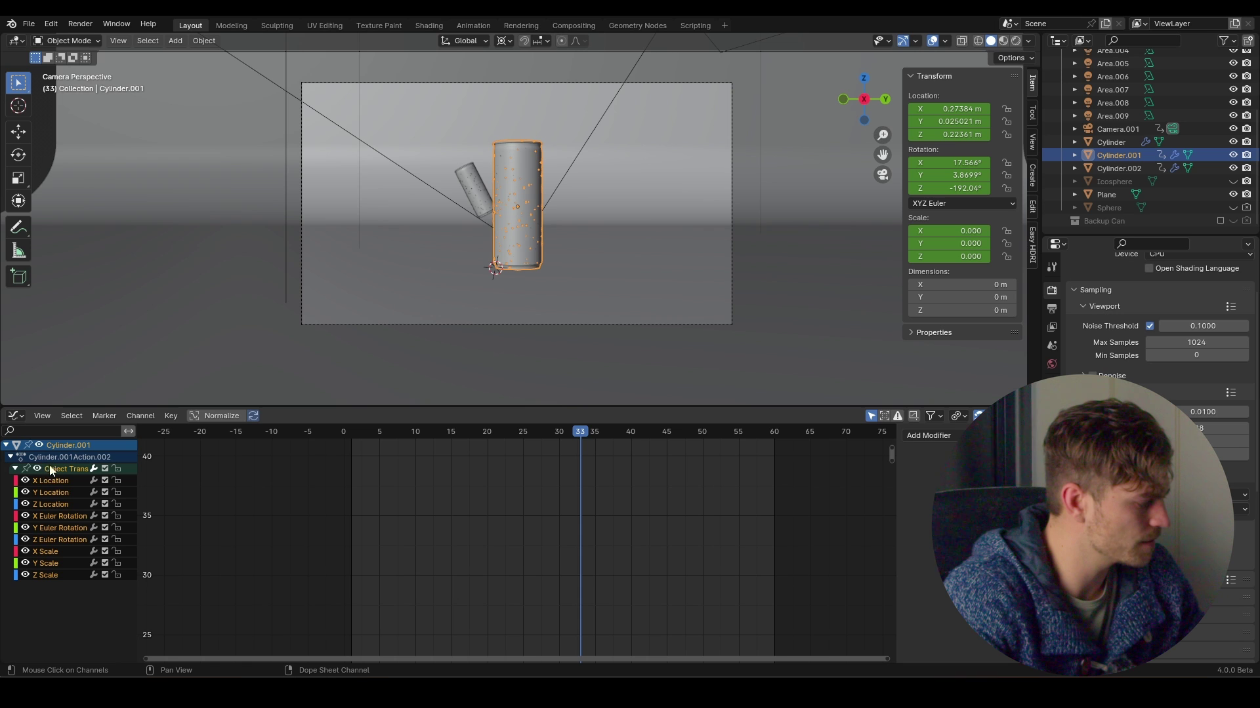
click(117, 469)
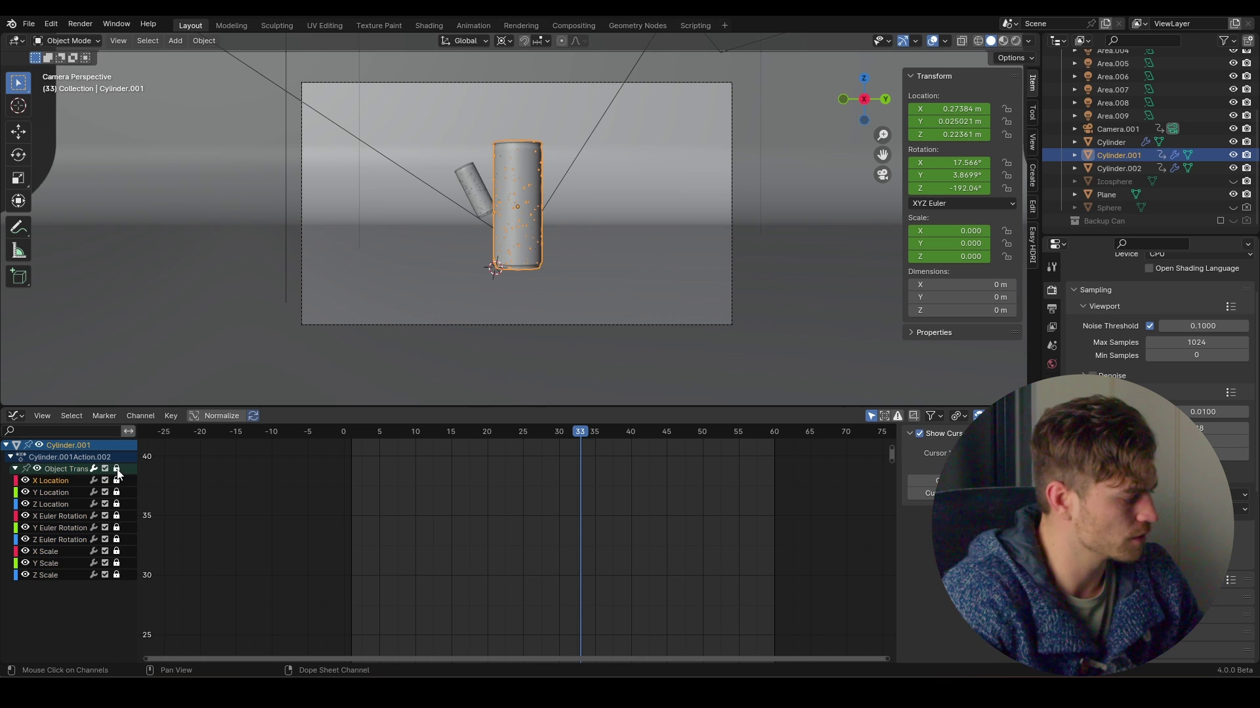
drag(118, 552, 42, 588)
key(KP_Decimal)
scroll(520, 538, down, 6)
middle_drag(530, 522, 654, 558)
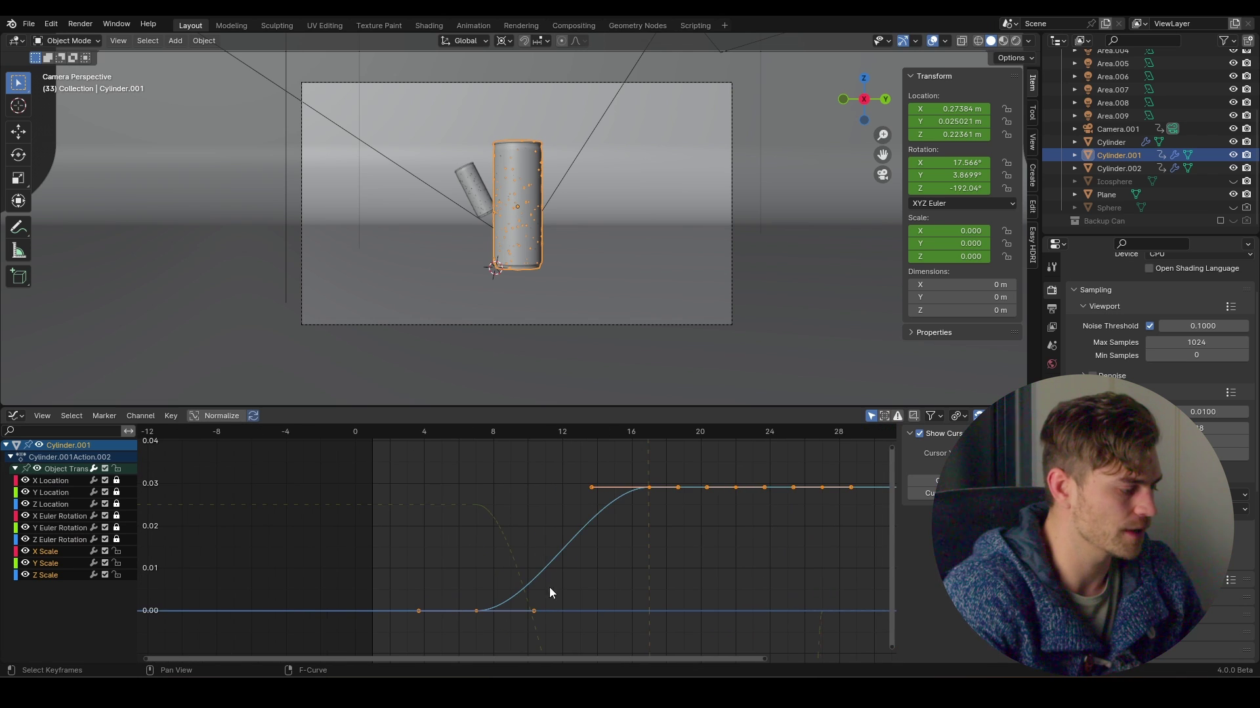
Step: Set the scale curves' handles at frame 7 to Free and raise the outgoing handle to about 0.019 for a faster start
drag(573, 580, 502, 635)
right_click(523, 613)
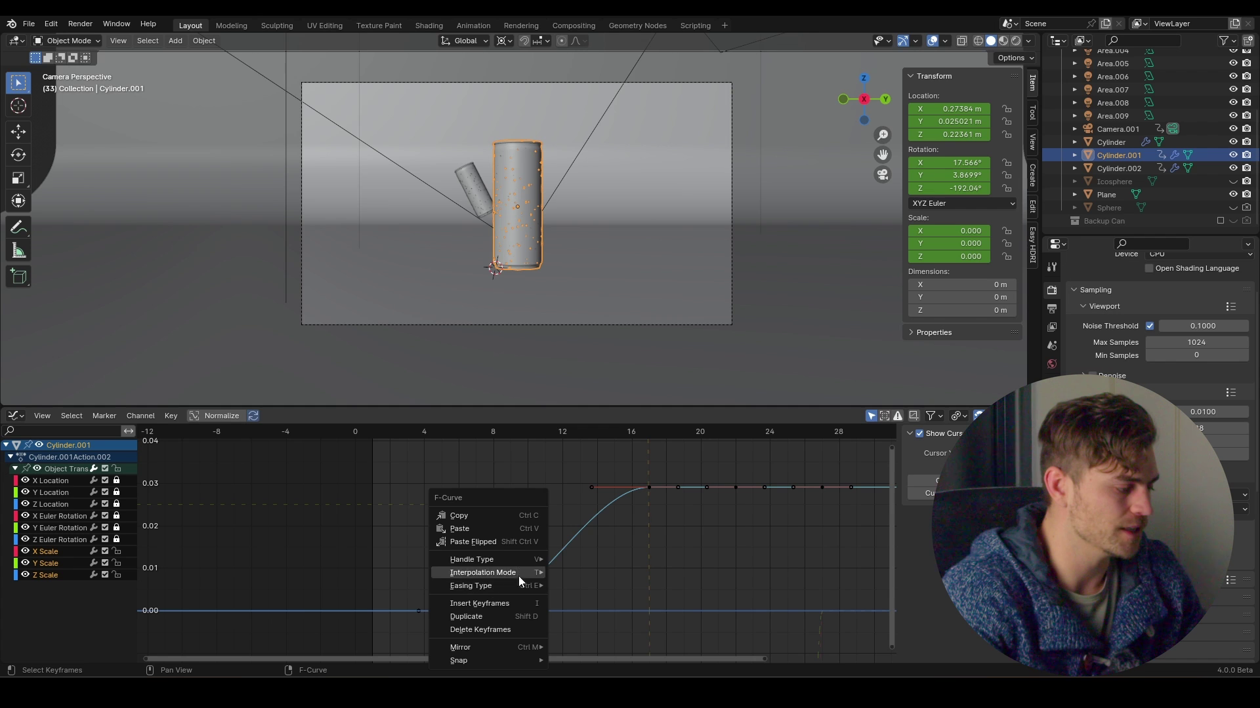
mouse_move(520, 560)
click(580, 559)
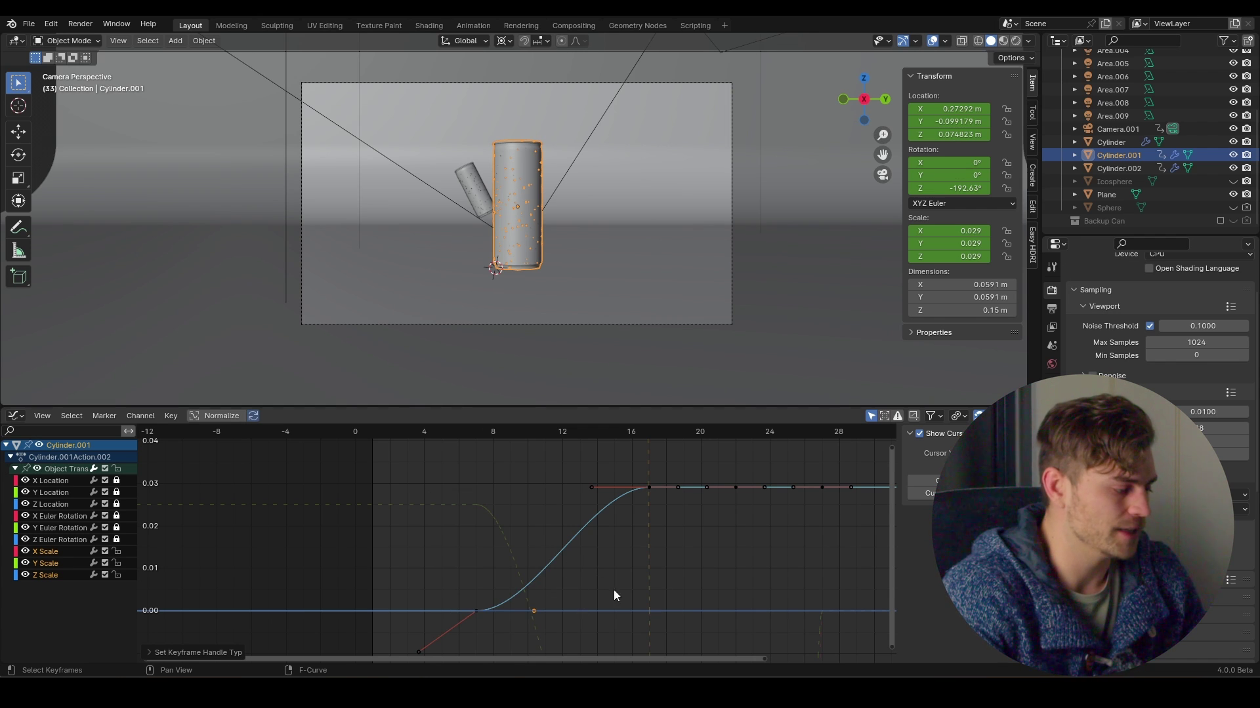
key(g)
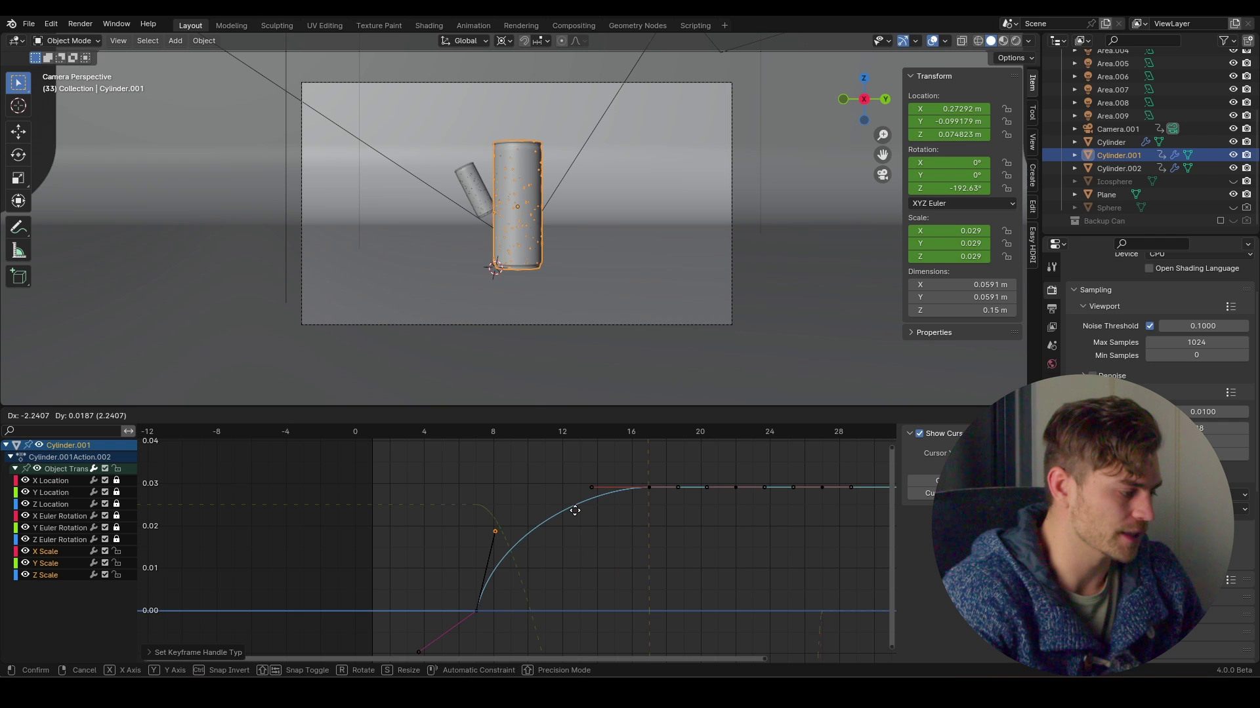
click(574, 511)
Step: Steepen the scale curves' outgoing handle at frame 7 to about 0.025 and play back the entrance
drag(493, 435, 683, 433)
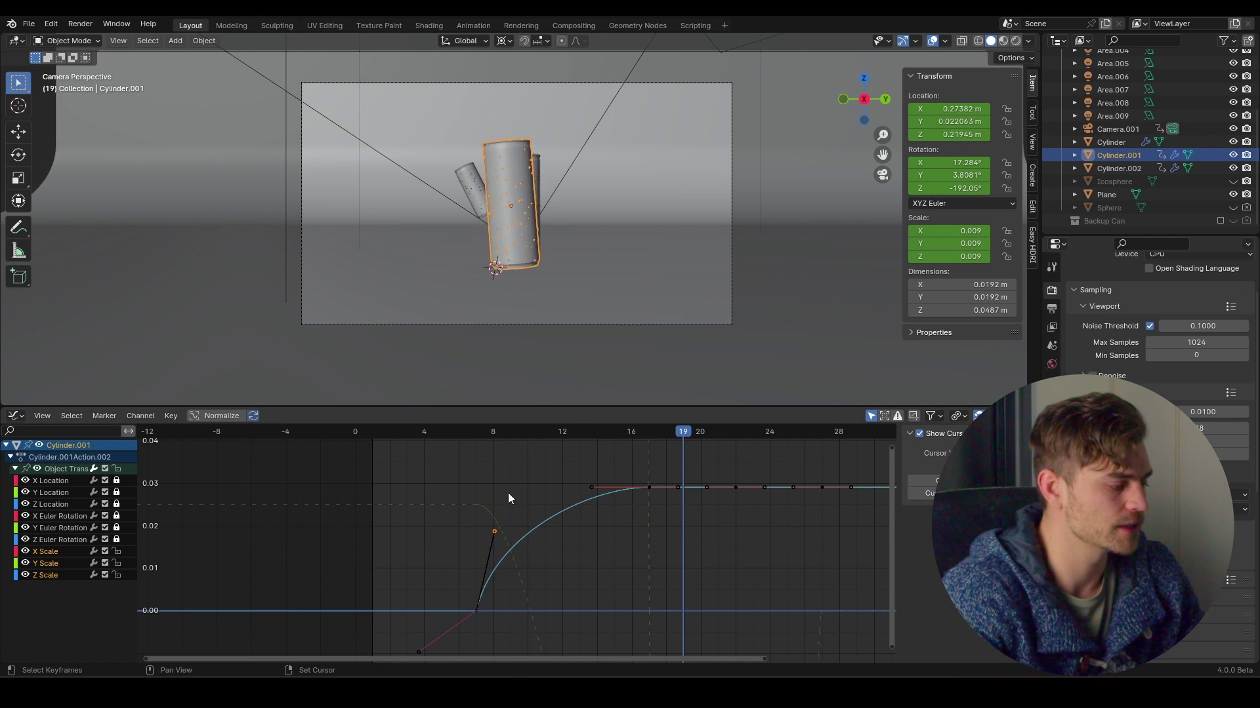
key(g)
click(506, 484)
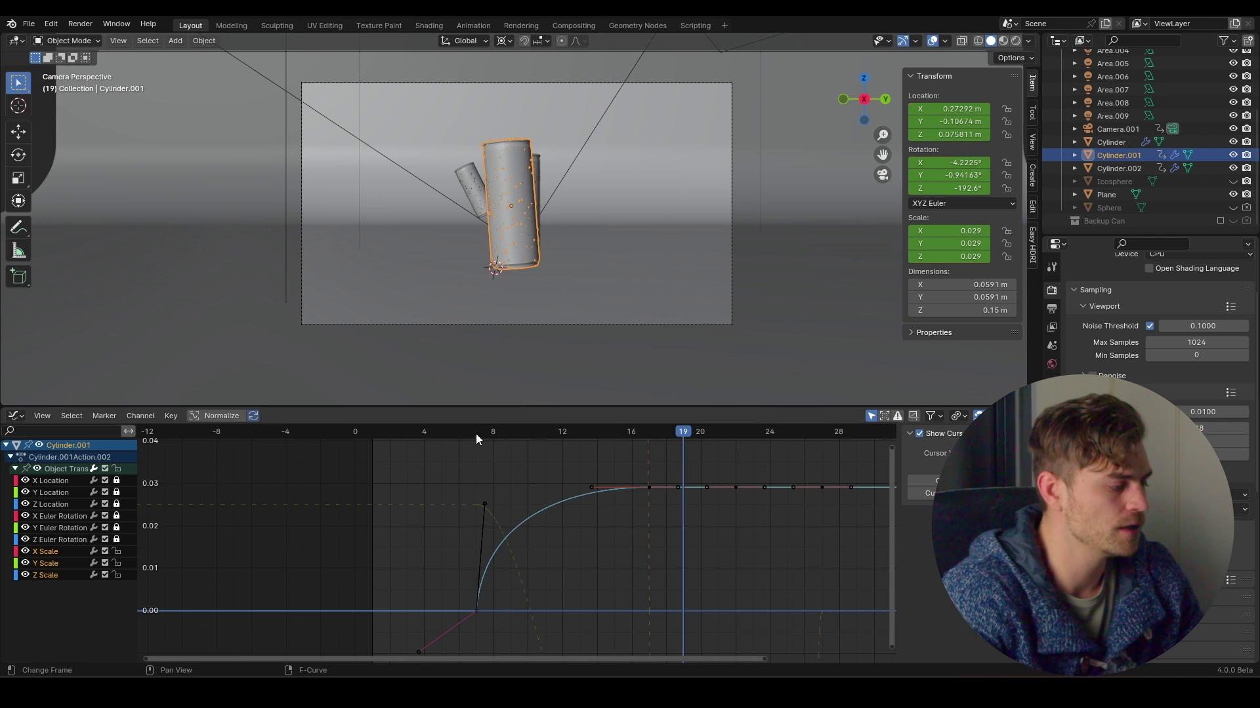
key(space)
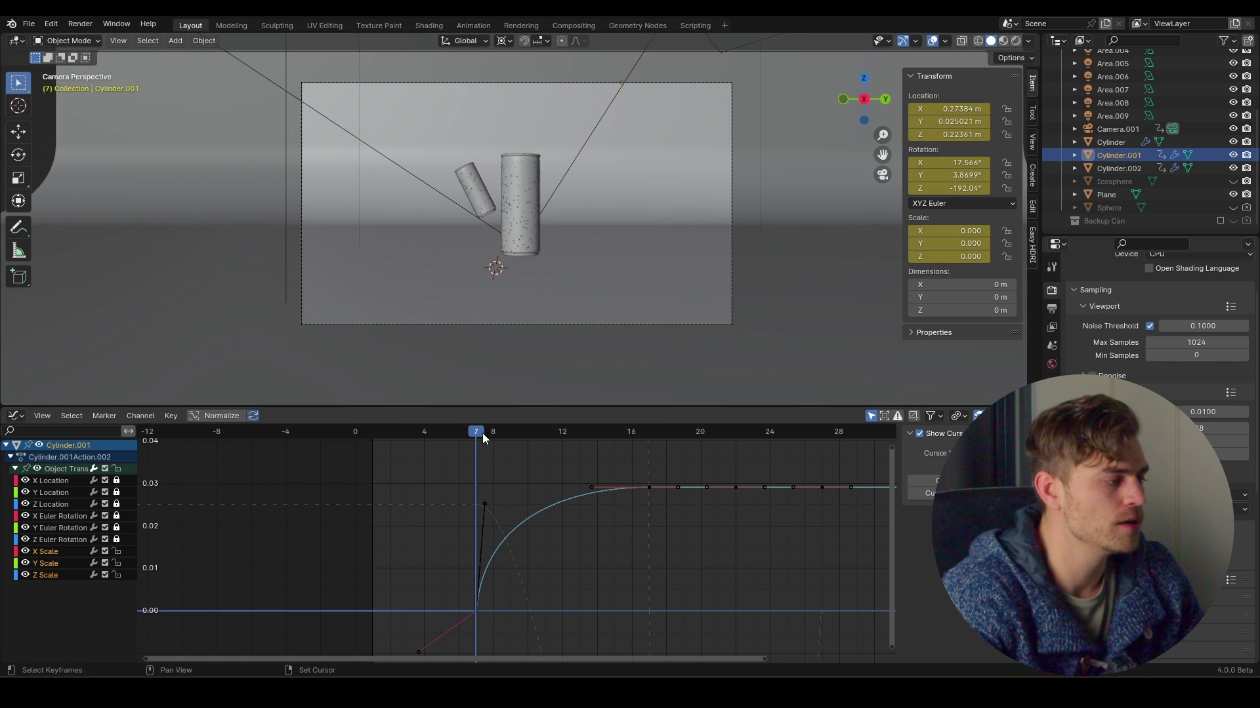
key(space)
Step: Lock the scale channels, leave only the rotation channels unlocked, and review the X Euler Rotation curve with a playback
middle_drag(620, 468, 416, 477)
key(Tab)
drag(116, 482, 117, 504)
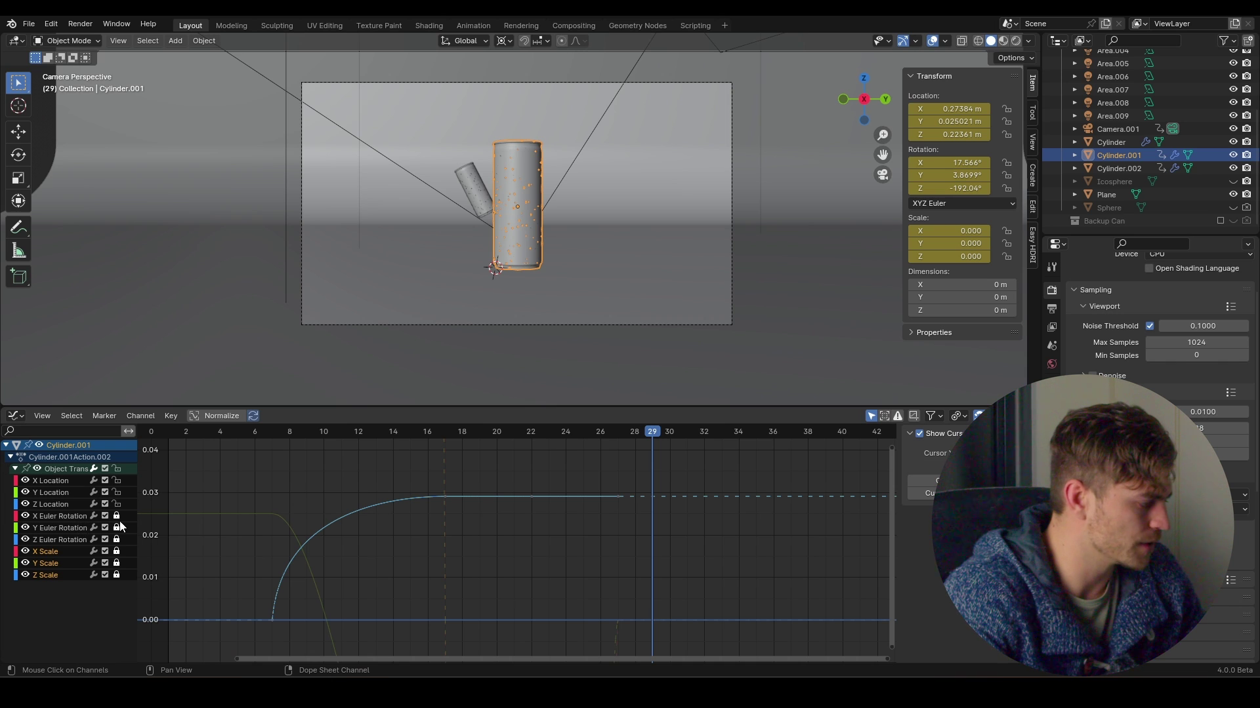
drag(117, 517, 119, 523)
click(59, 516)
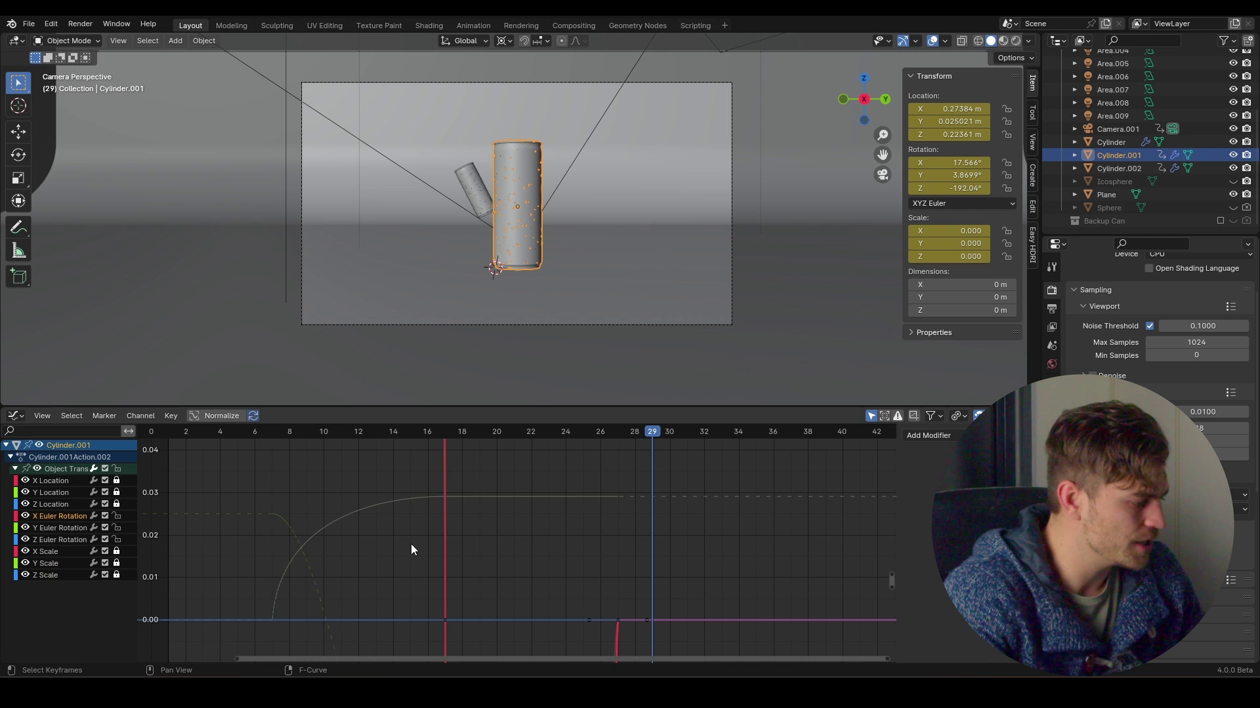
key(Home)
key(Home)
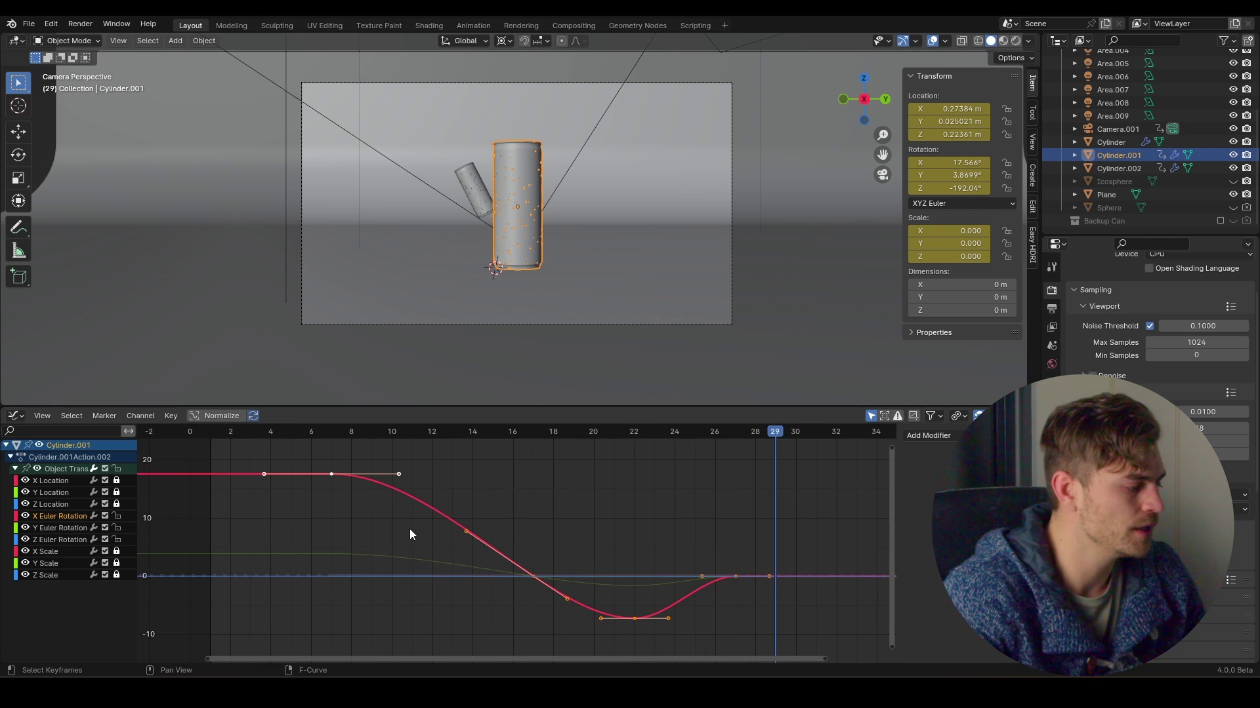
click(339, 435)
key(space)
key(space)
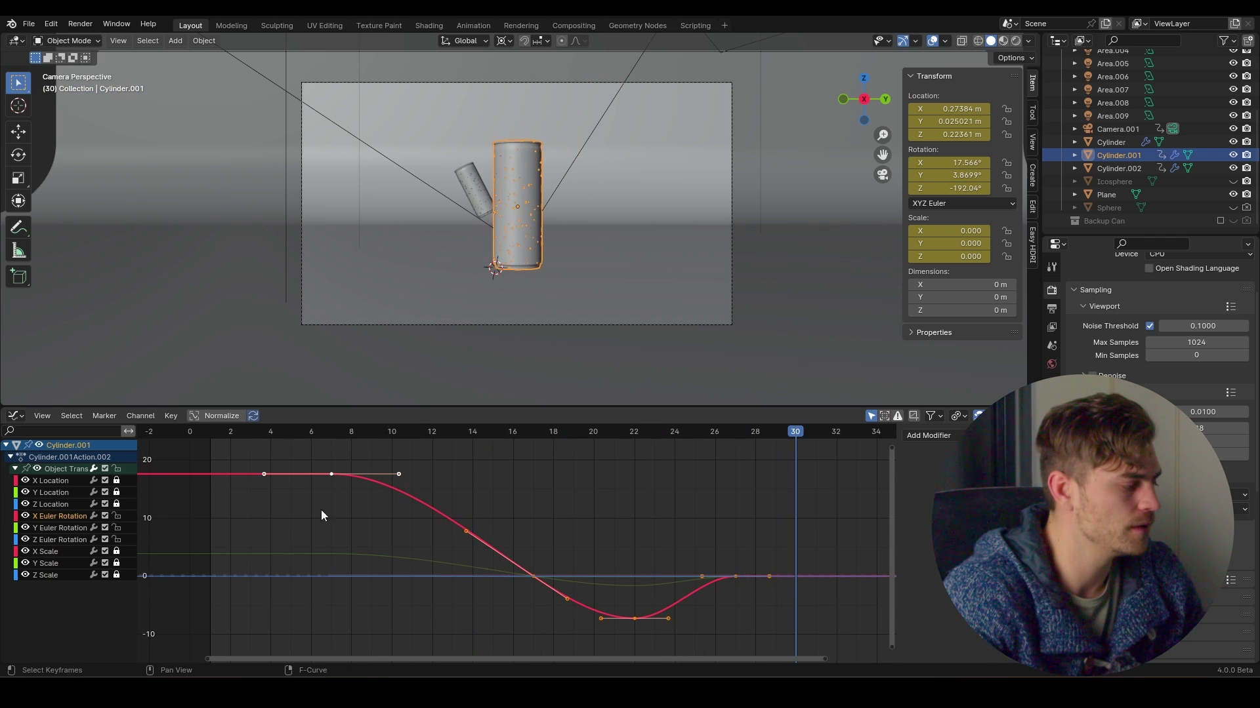
Step: Extend the Y Euler Rotation curve's outgoing handle at frame 7 horizontally to about frame 16 and play back the motion
click(75, 528)
key(Home)
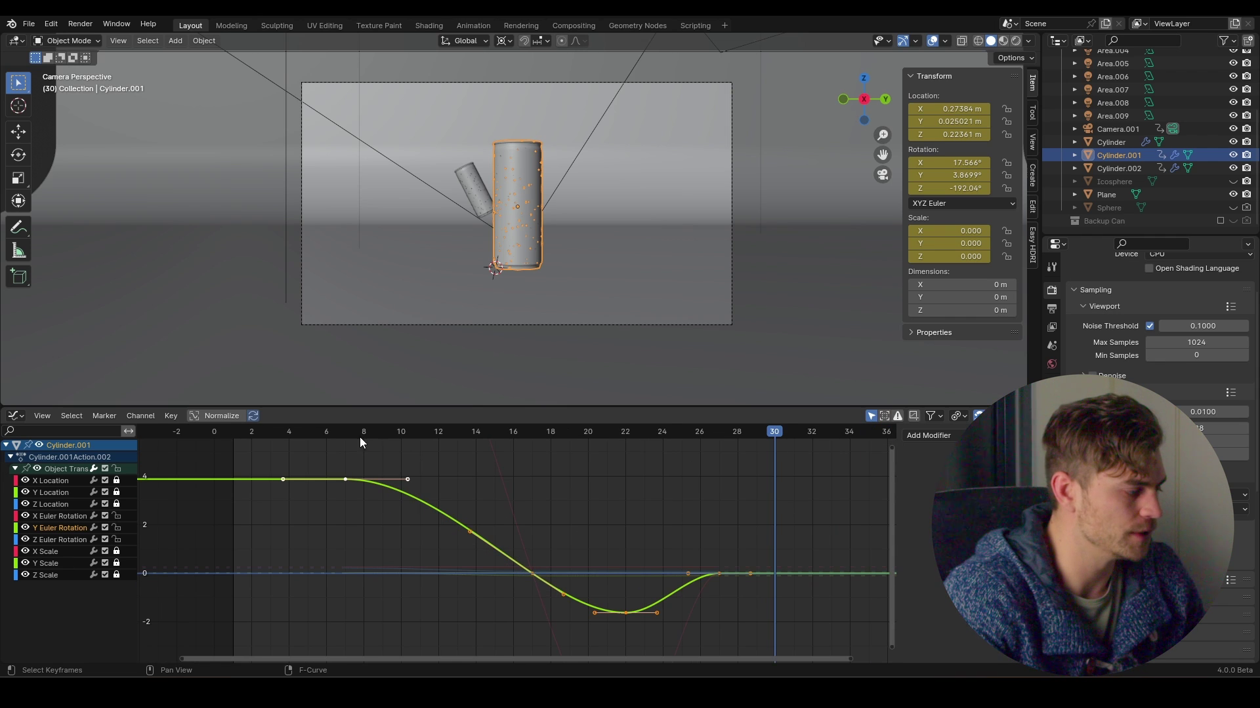
click(356, 431)
key(space)
drag(441, 450, 397, 484)
key(g)
key(x)
click(499, 483)
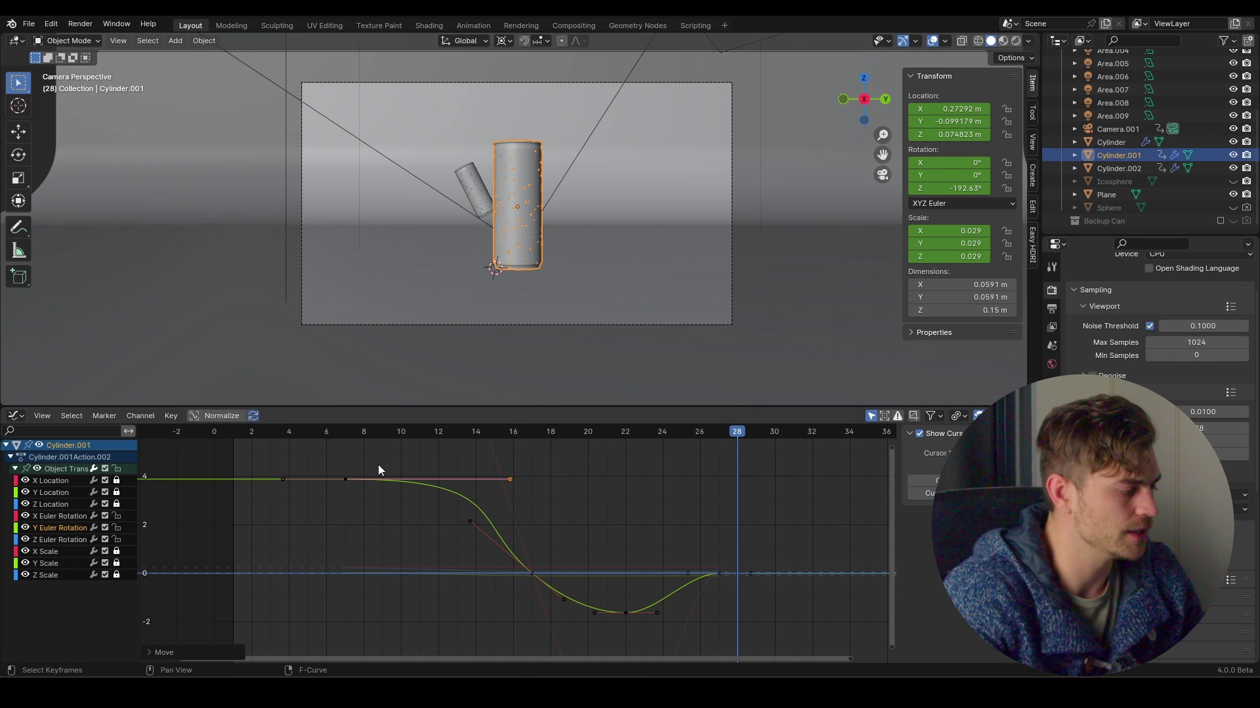
click(352, 429)
key(space)
key(space)
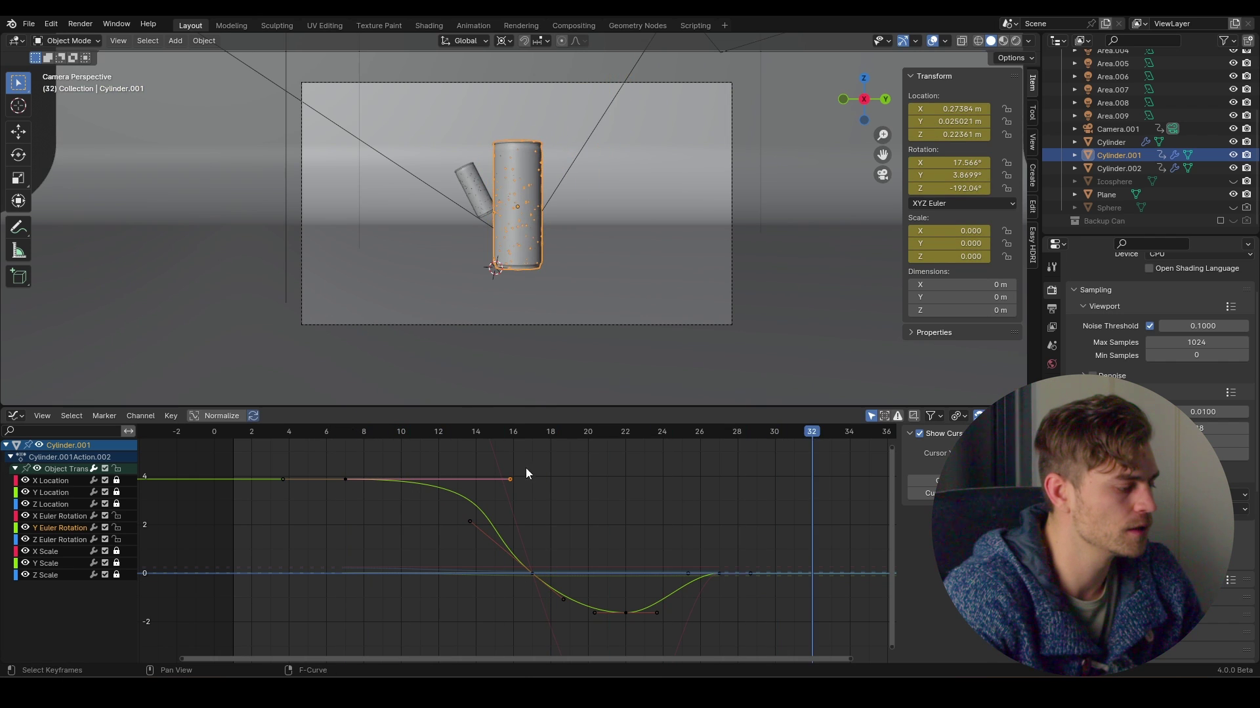
Step: Set the Y Euler Rotation handles at frame 22 to Free, raise the outgoing handle to about 0, and play back
drag(470, 435, 617, 459)
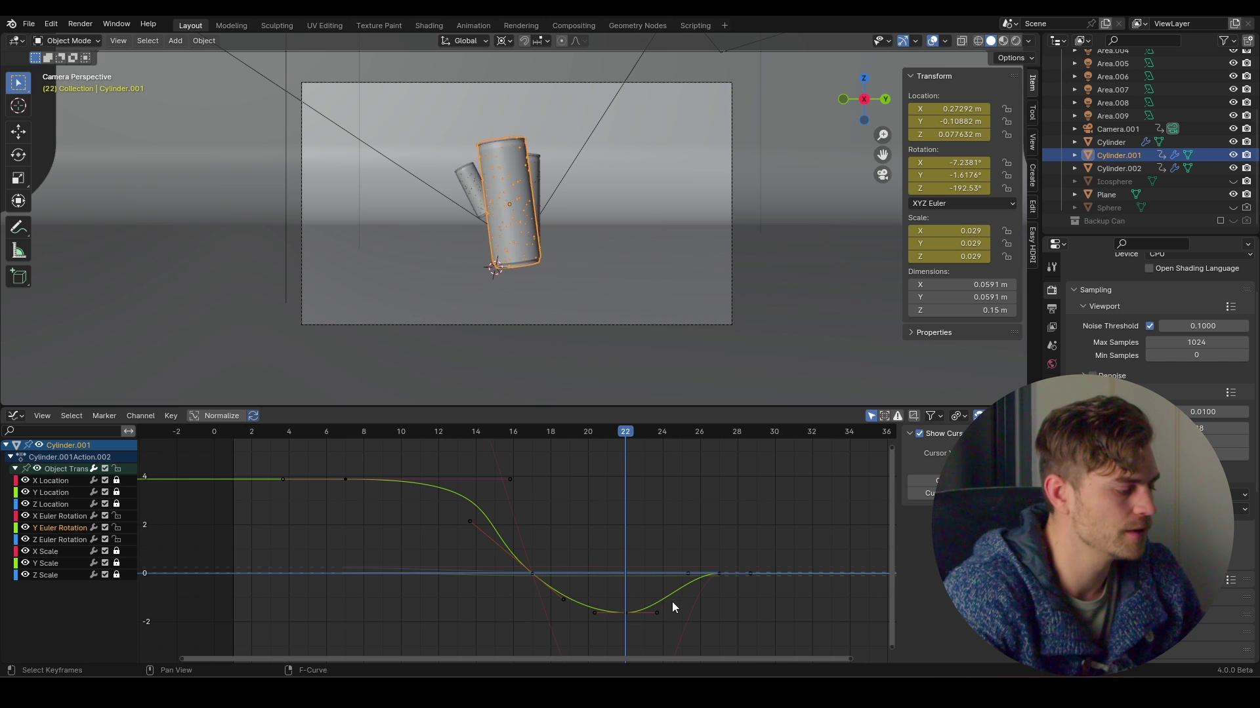
right_click(639, 623)
mouse_move(623, 559)
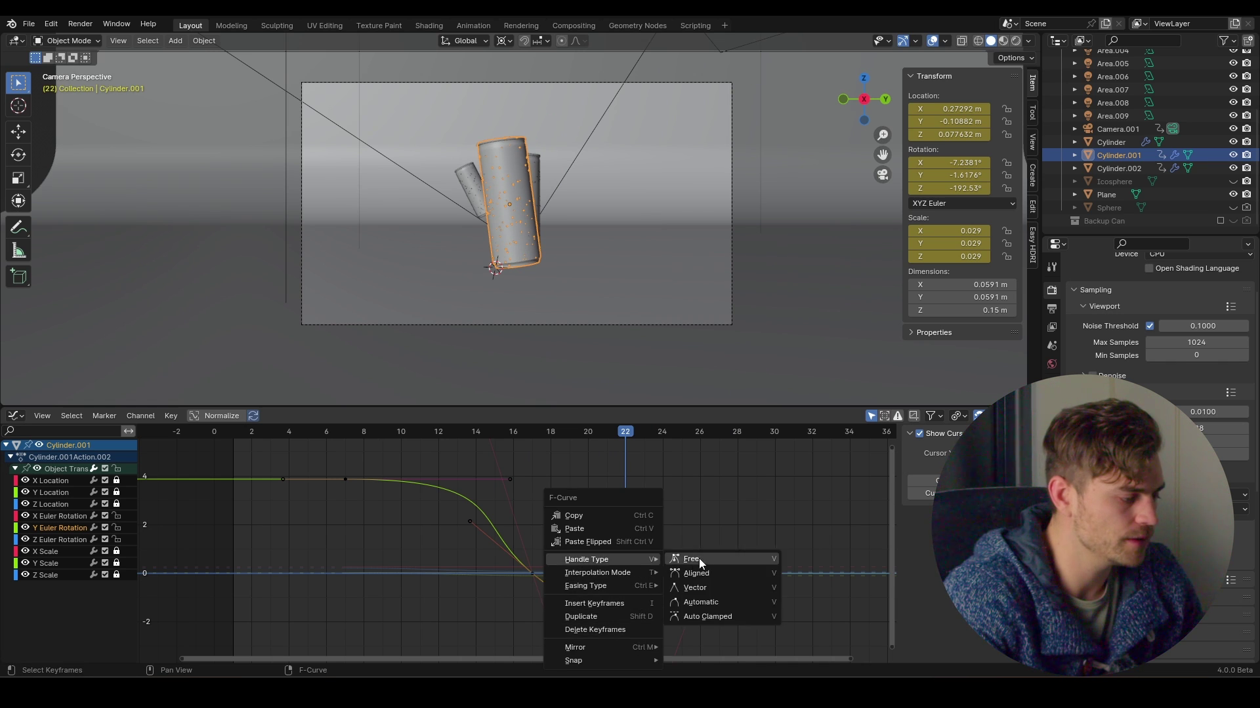
click(693, 564)
key(g)
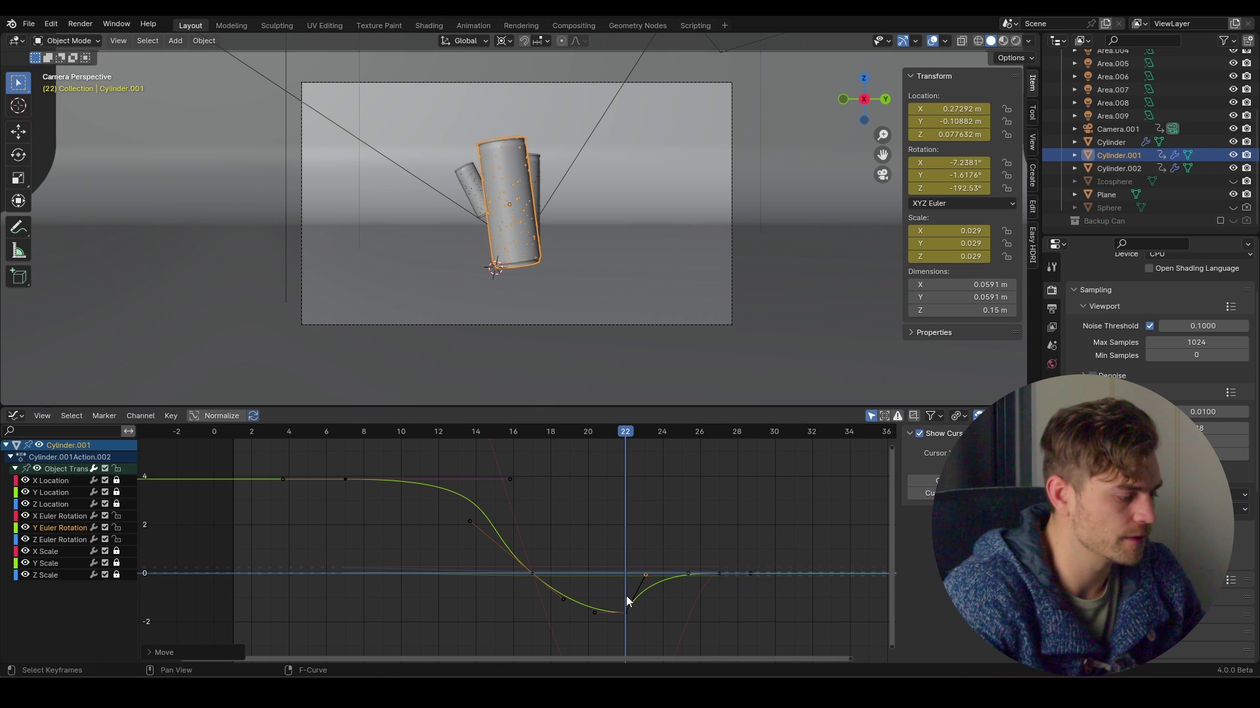
click(556, 432)
key(space)
Step: Stretch the Y Euler Rotation curve's incoming handle at frame 22 back to about frame 18.6 and play back the tilt
key(space)
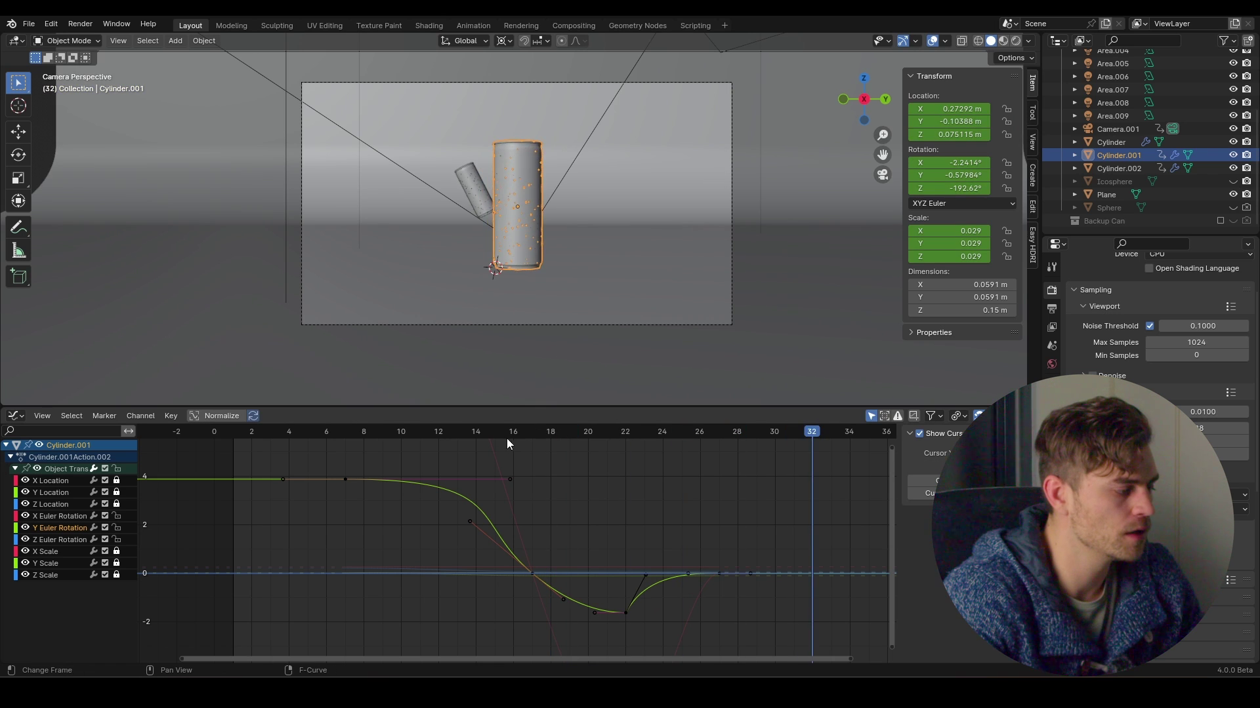
key(space)
scroll(590, 511, up, 3)
drag(522, 569, 471, 635)
key(g)
click(418, 629)
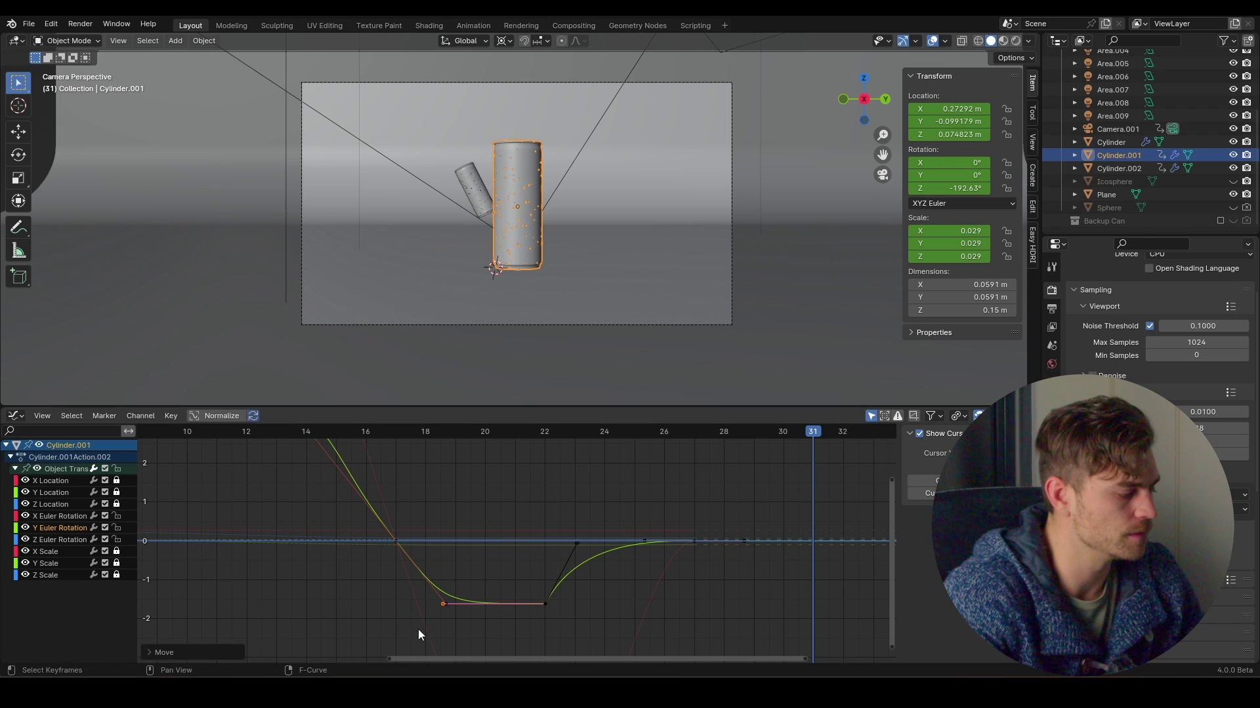
click(292, 430)
key(space)
key(space)
Step: On the Z Euler Rotation curve, scale the handles of the frame 17, 22 and 27 keyframes along X by about 2.9
scroll(436, 466, down, 2)
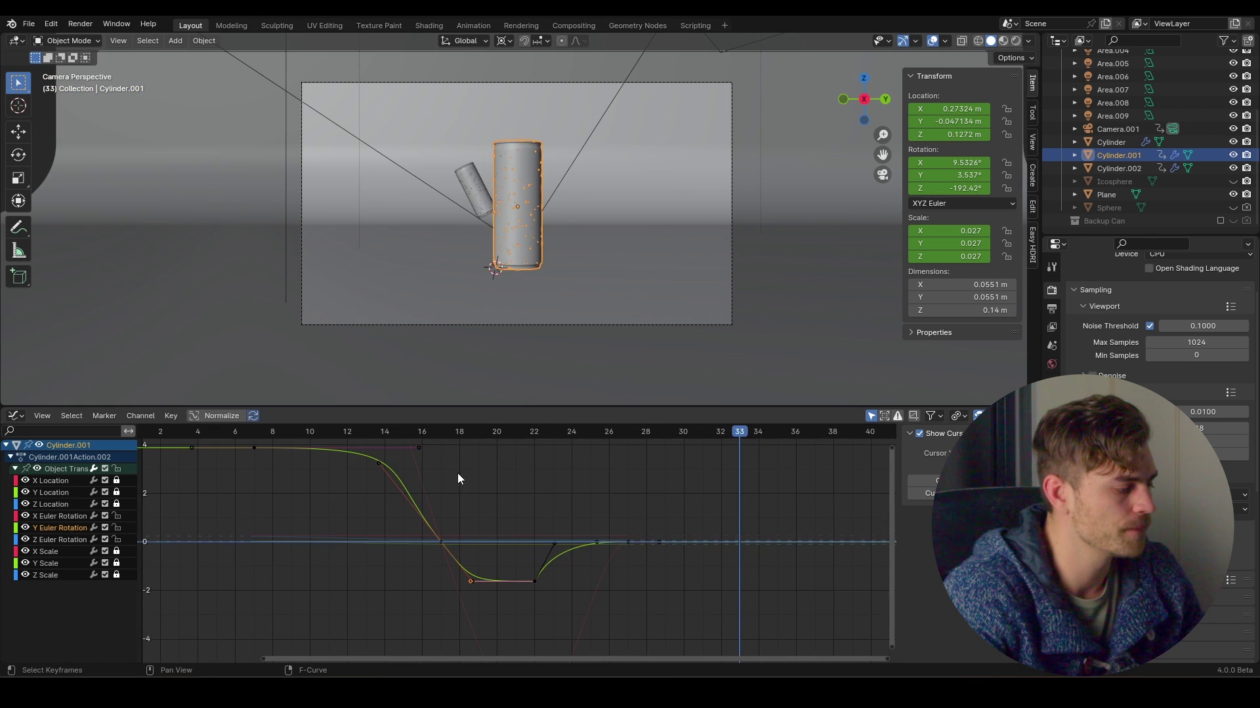
middle_drag(450, 474, 477, 489)
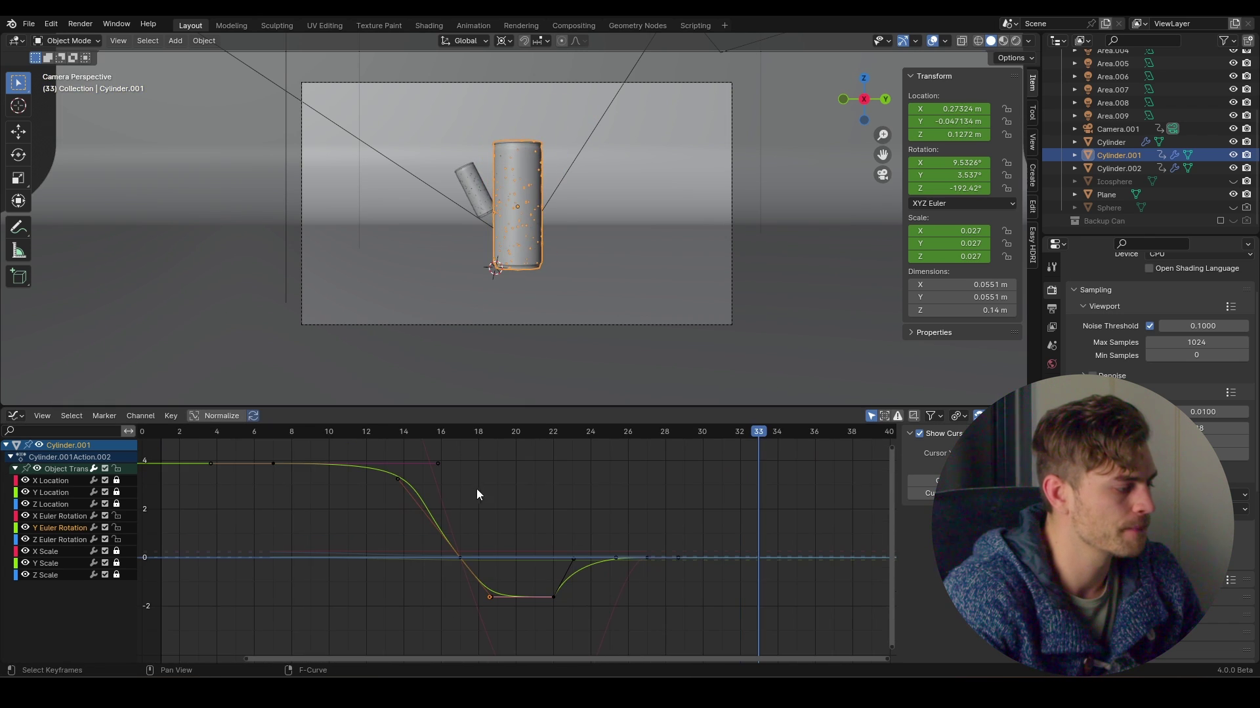
click(69, 539)
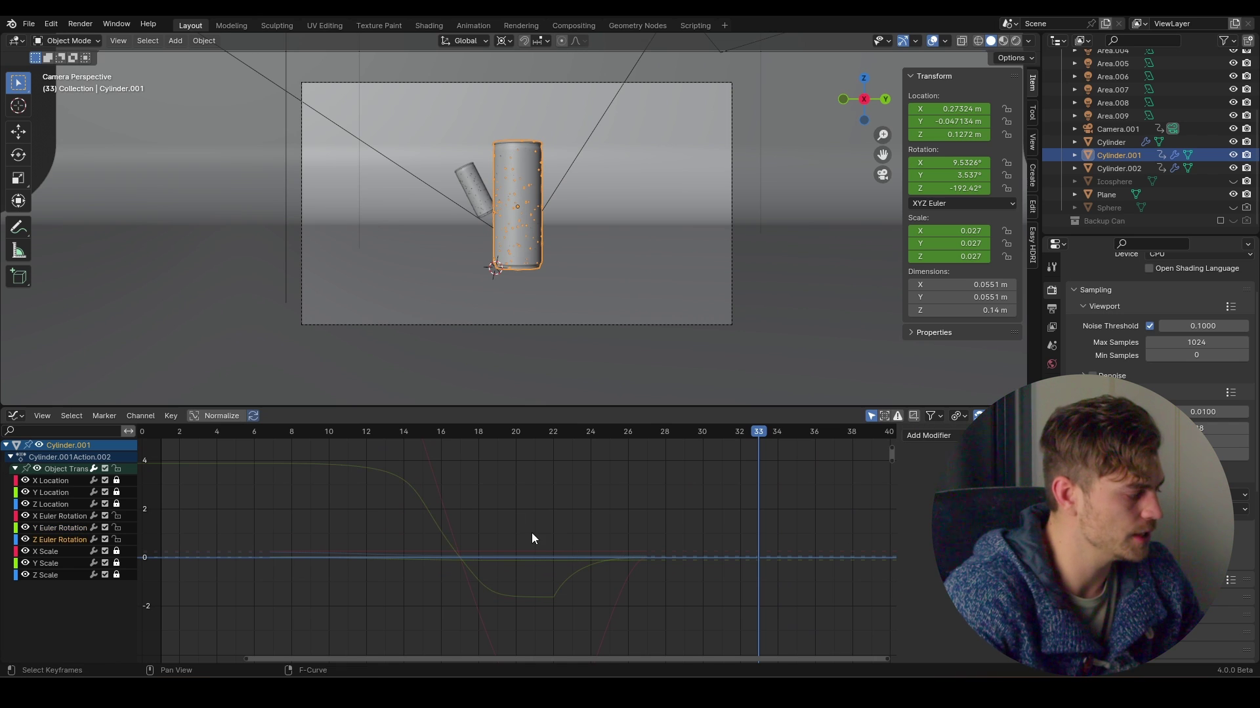
key(Home)
middle_drag(566, 550, 544, 524)
click(513, 431)
drag(737, 491, 594, 585)
drag(799, 521, 423, 626)
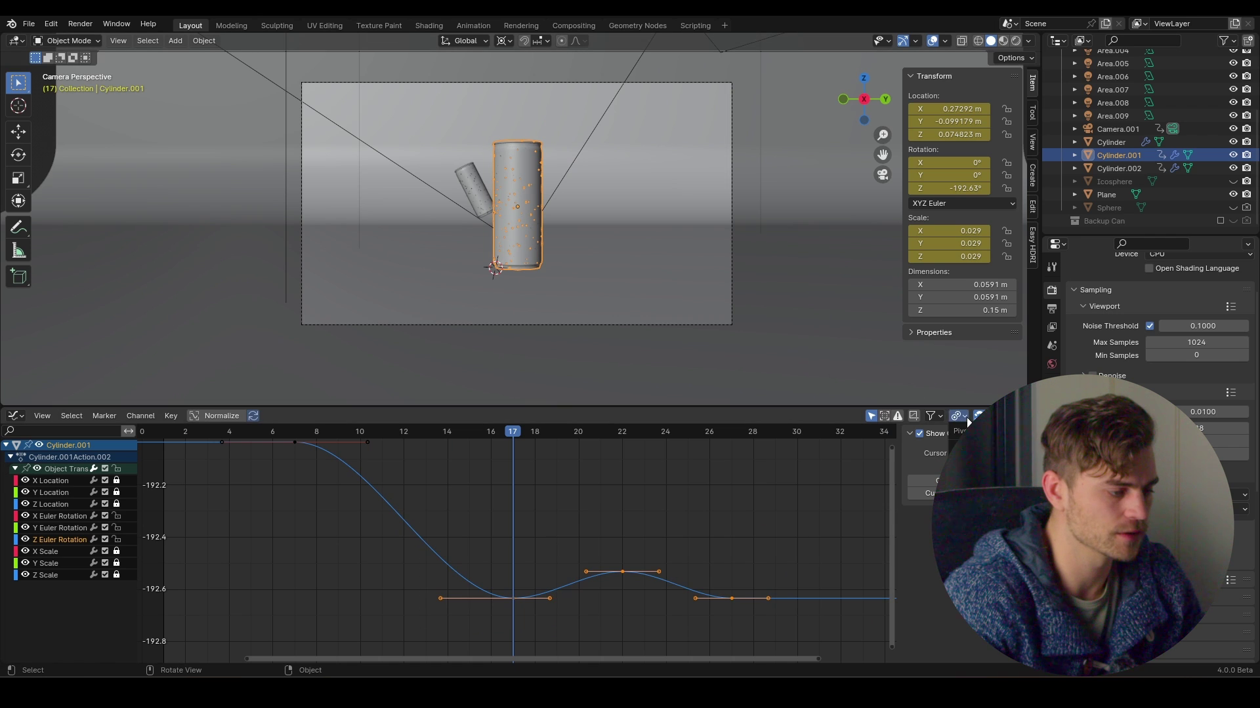
key(s)
key(x)
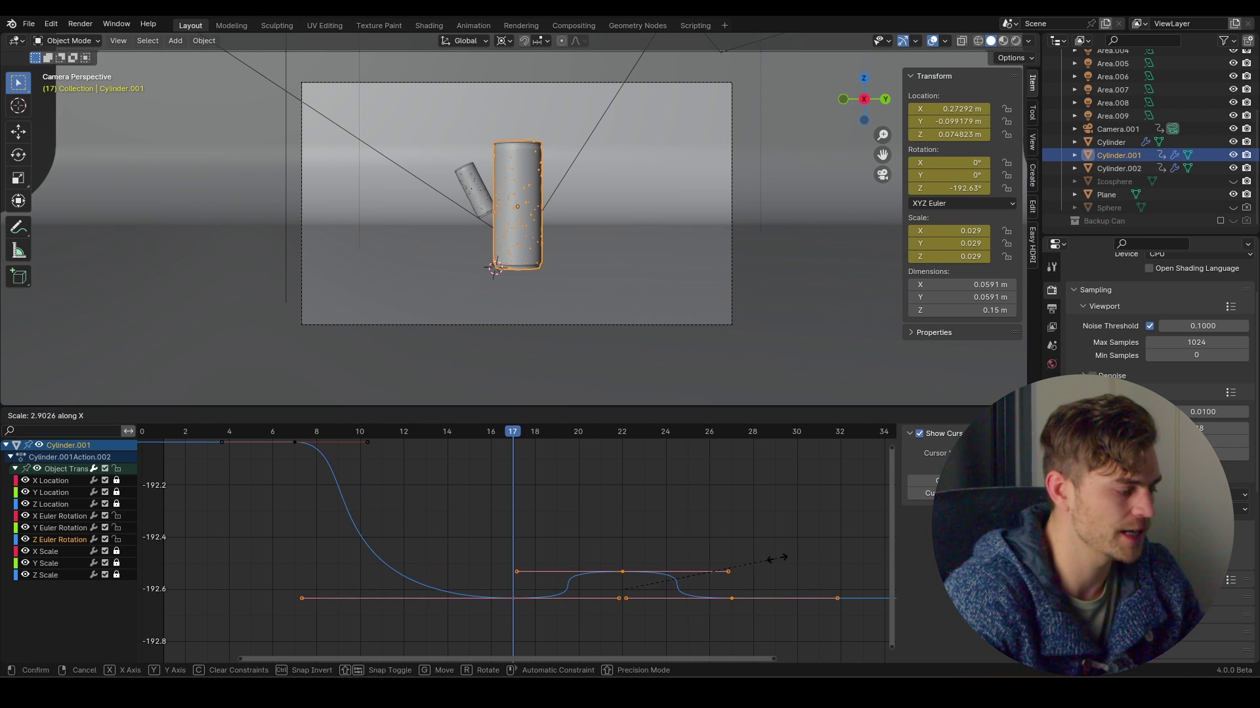
click(769, 559)
Step: Play back the entrance from about frame 8 to check the adjusted Z rotation timing
click(317, 432)
key(space)
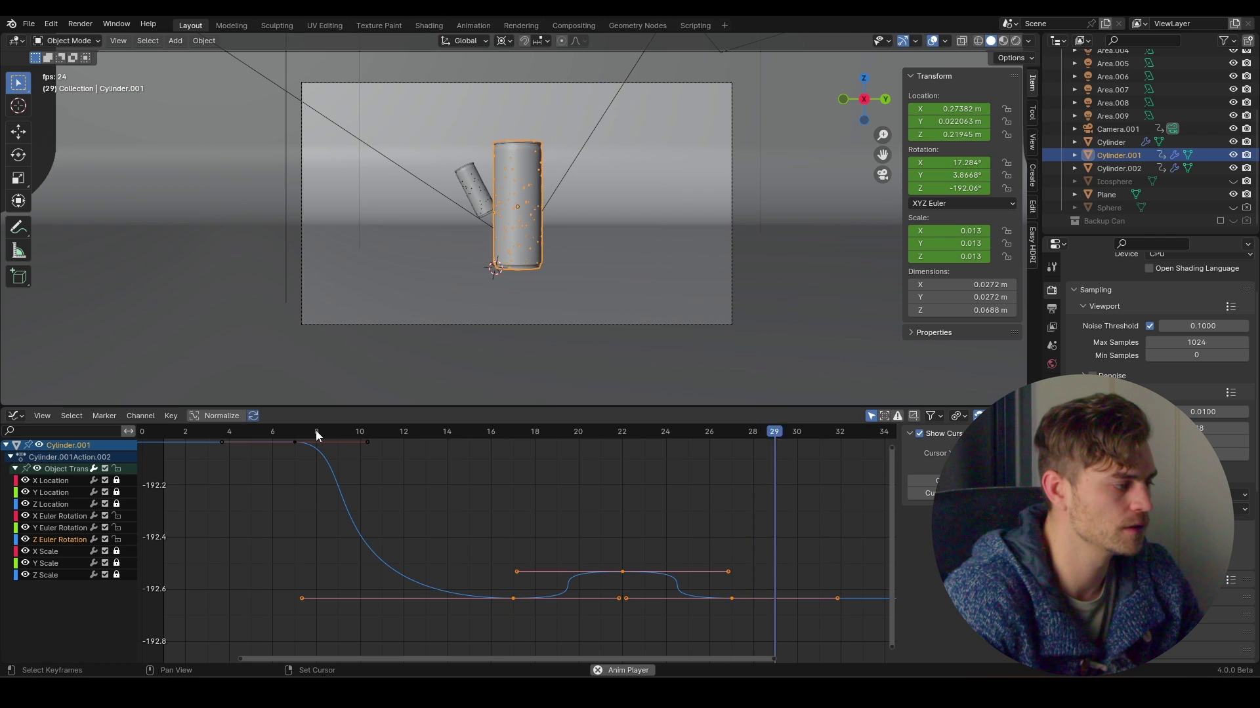
key(space)
click(304, 432)
key(space)
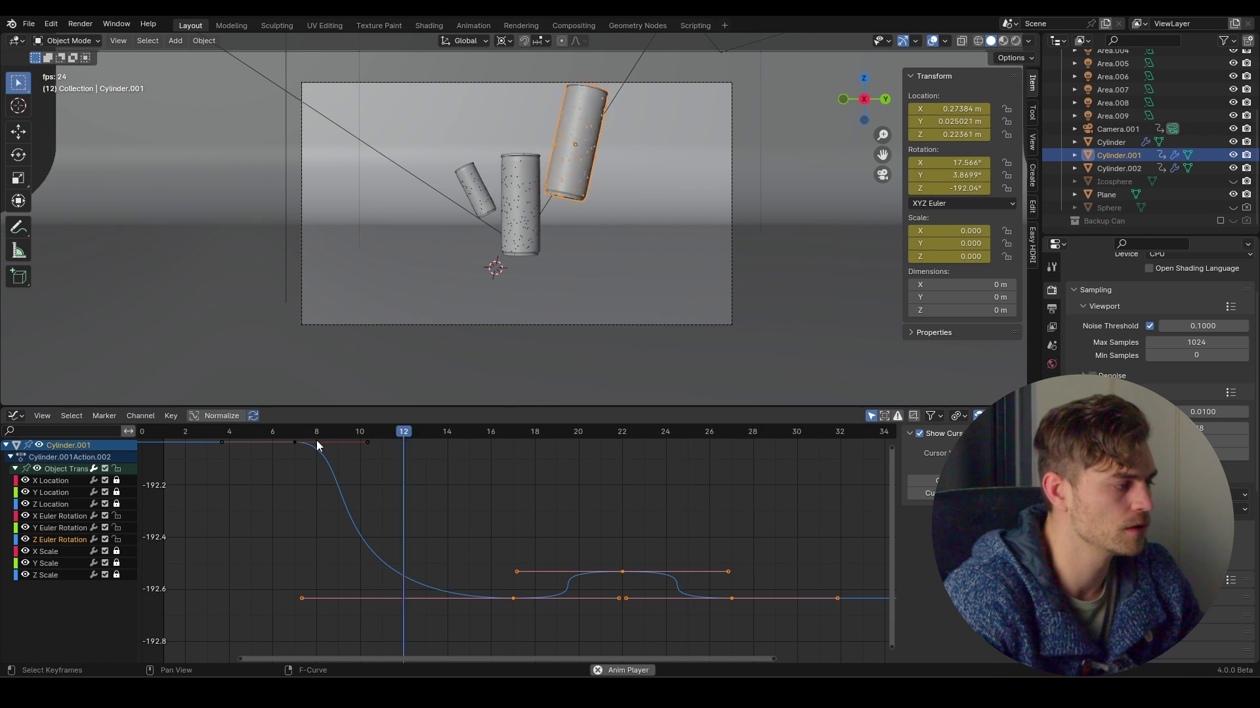
click(372, 439)
key(space)
Step: Lower the Z Euler Rotation curve's outgoing handle at frame 22, shorten it to about frame 24.5, and play back
key(alt+a)
click(728, 571)
key(g)
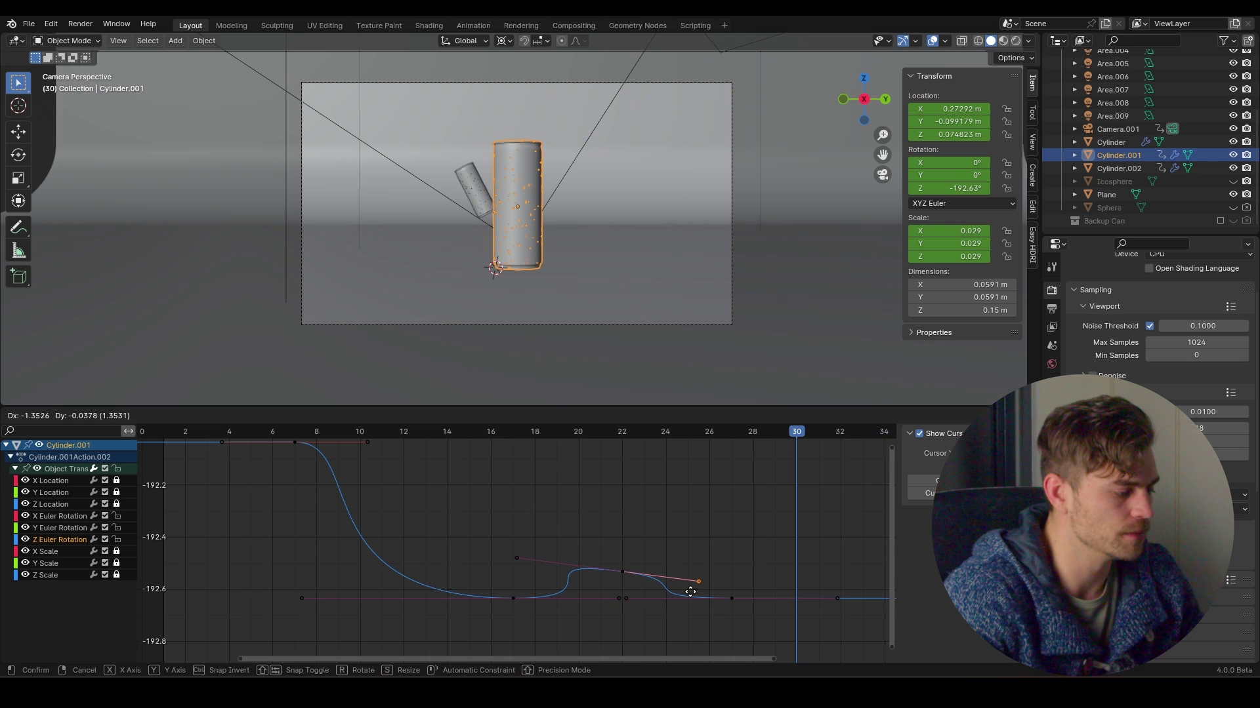
click(667, 595)
click(427, 432)
key(space)
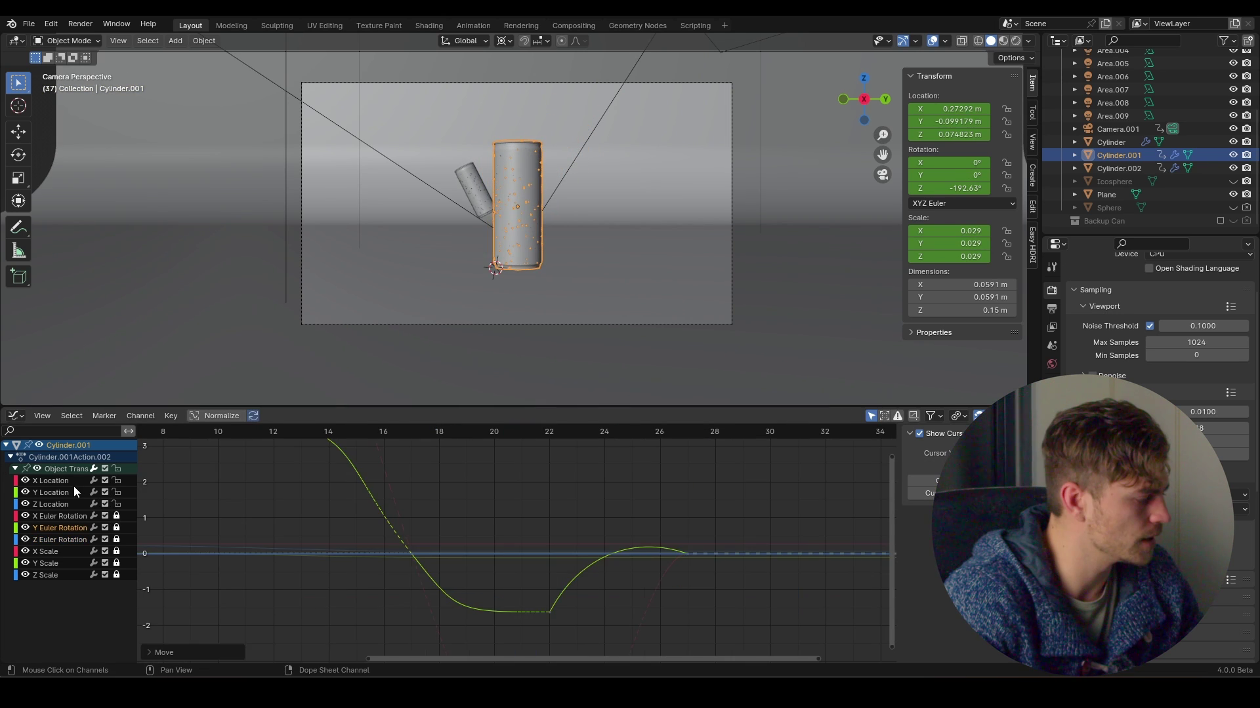
Step: Unlock the location channels, keep rotation and scale locked, and frame the X Location curve
click(74, 481)
drag(116, 480, 116, 504)
key(a)
key(KP_Decimal)
key(Home)
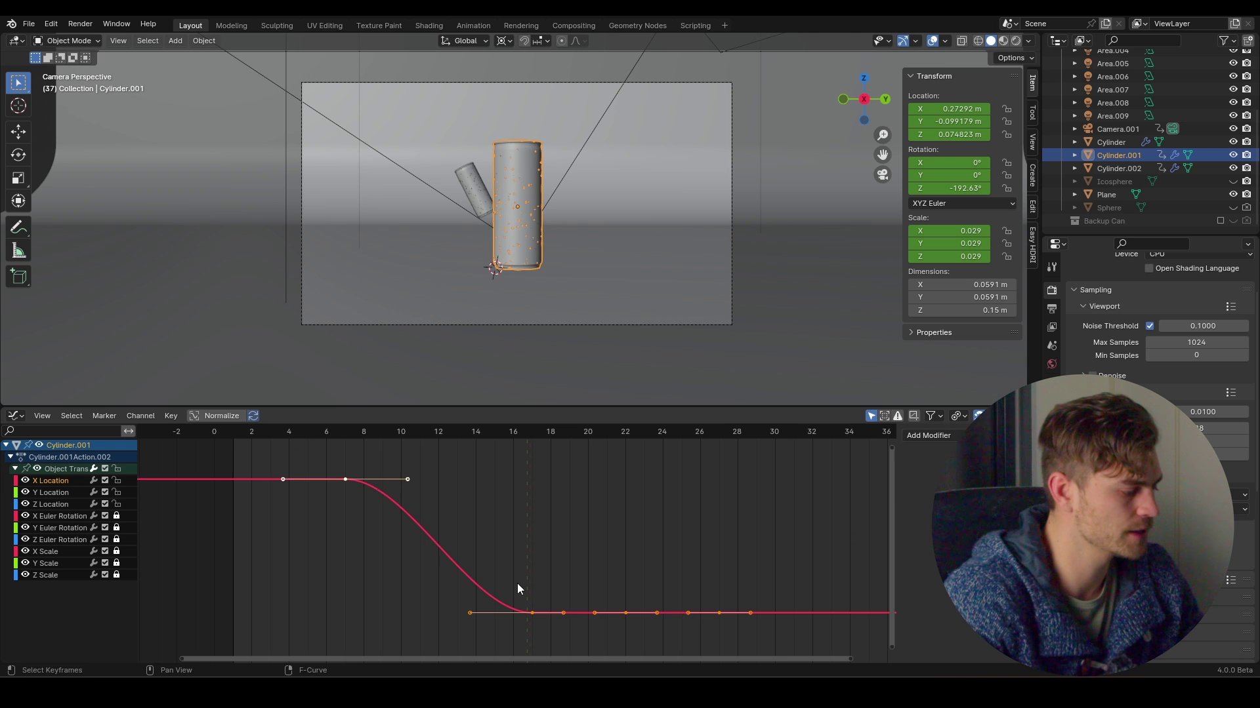
Step: Set the X Location curve's incoming handle at frame 17 to Free, move it upward, and play back the motion
click(470, 613)
right_click(447, 629)
mouse_move(438, 554)
click(508, 559)
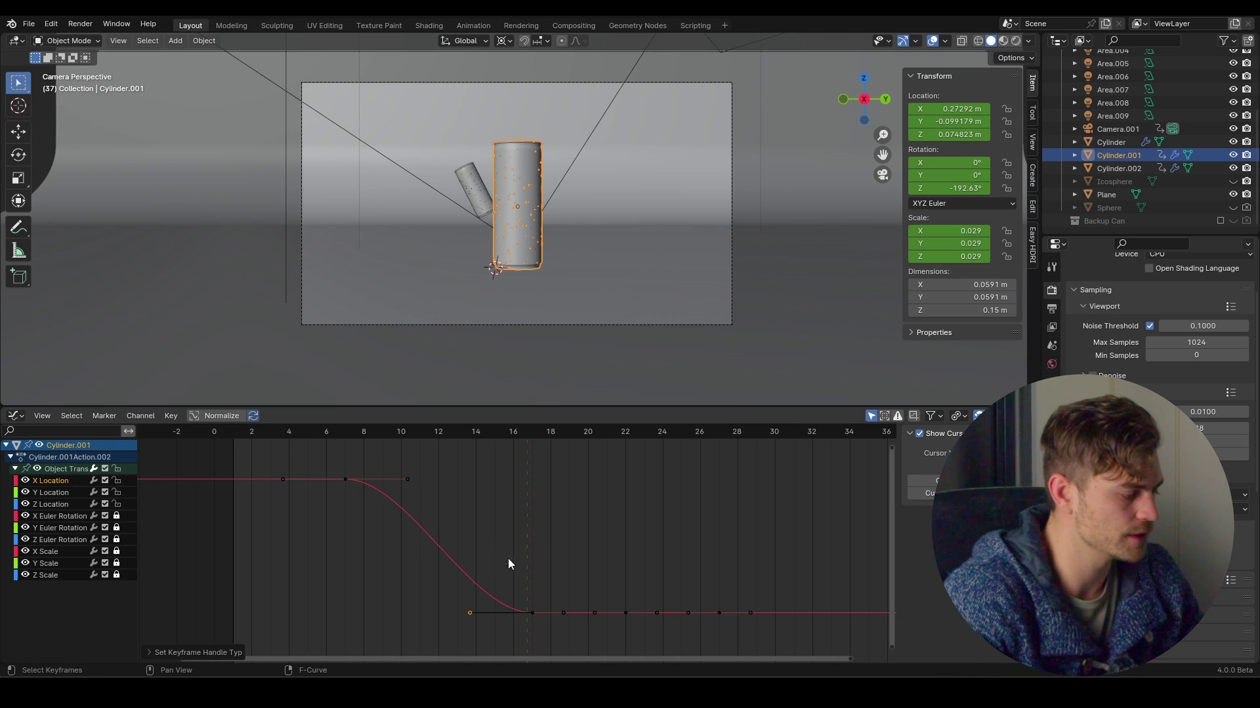
key(g)
click(519, 495)
click(329, 434)
key(space)
key(space)
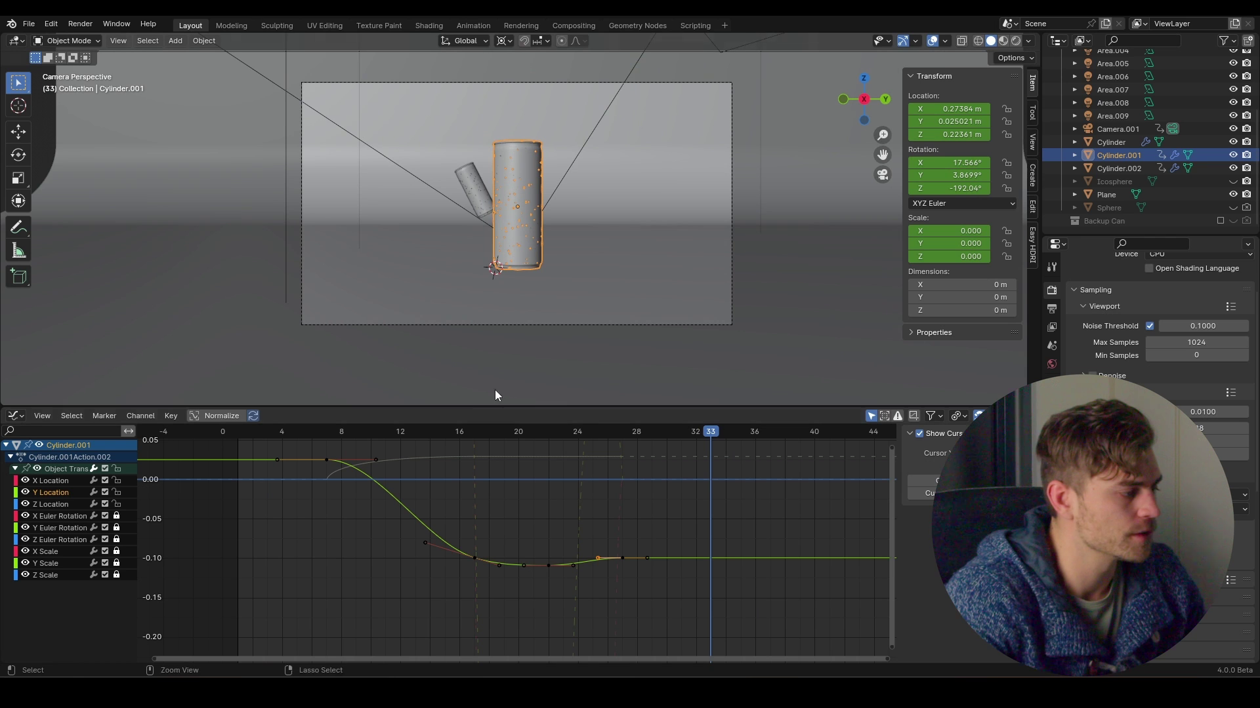
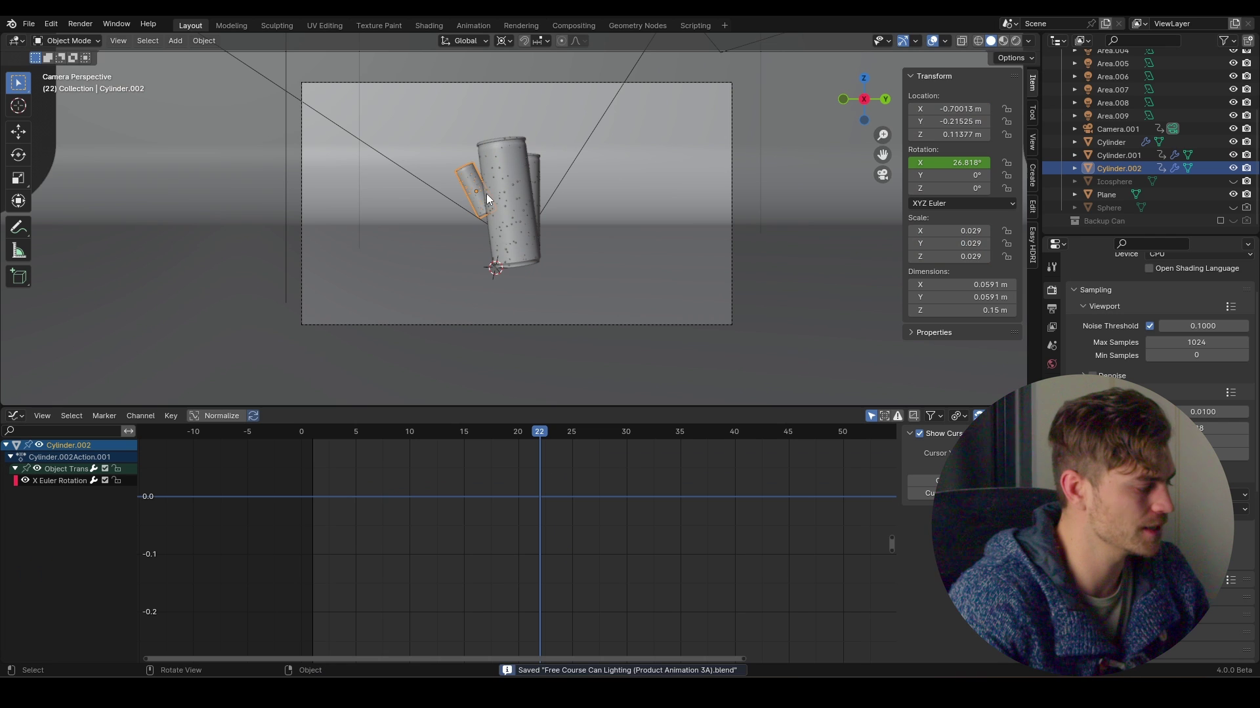
Step: Delete the small tilted can's existing keyframes in the Timeline and clear its rotation
click(14, 415)
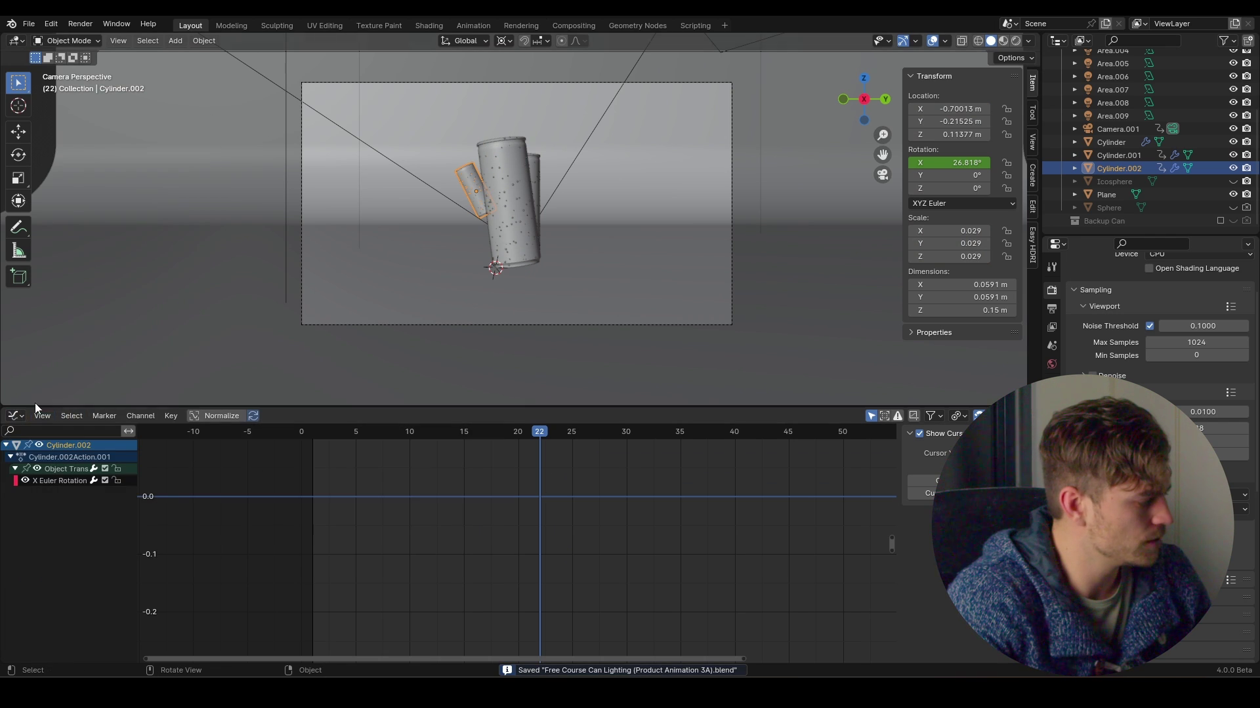
click(22, 415)
click(226, 477)
scroll(412, 489, down, 3)
drag(423, 477, 197, 435)
key(x)
click(197, 435)
mouse_move(403, 241)
middle_down()
mouse_move(444, 253)
mouse_move(353, 191)
mouse_move(392, 238)
middle_up()
key(alt+r)
Step: Move the can in top view in front of the other two, to about X 0.40 m and Y -0.10 m
key(KP_7)
scroll(401, 236, down, 2)
key(g)
click(766, 197)
scroll(612, 203, up, 8)
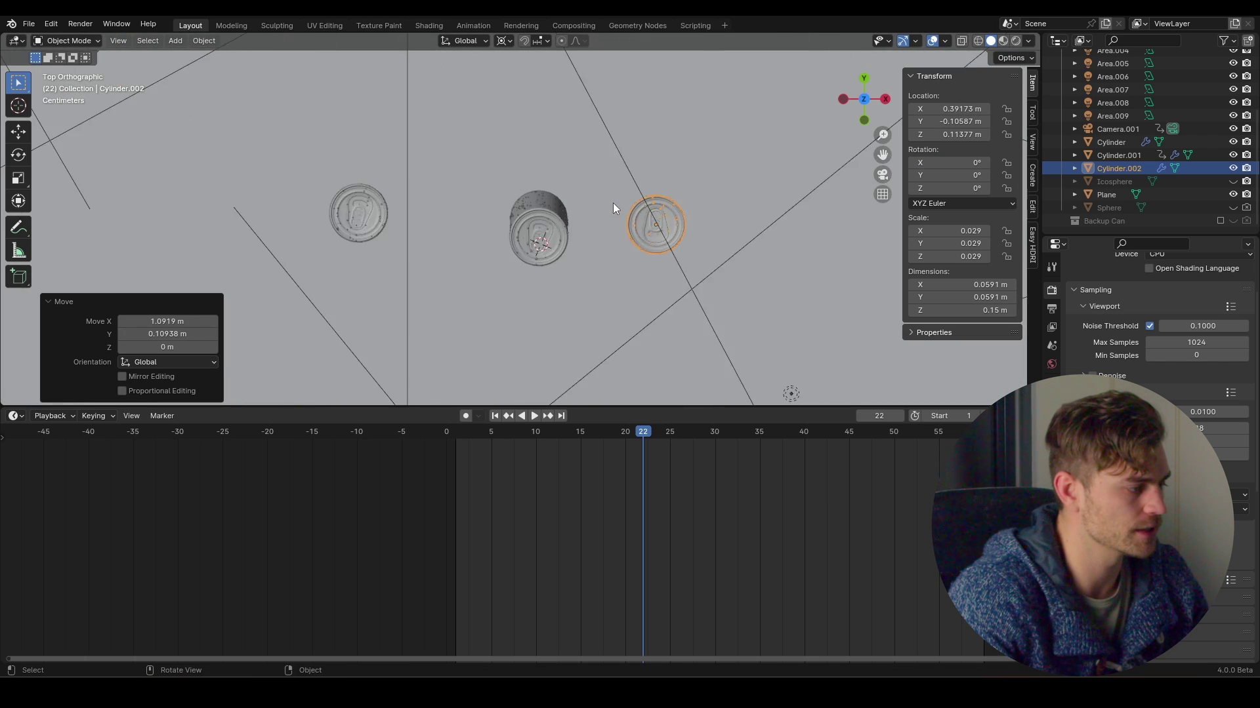
scroll(515, 209, down, 3)
key(g)
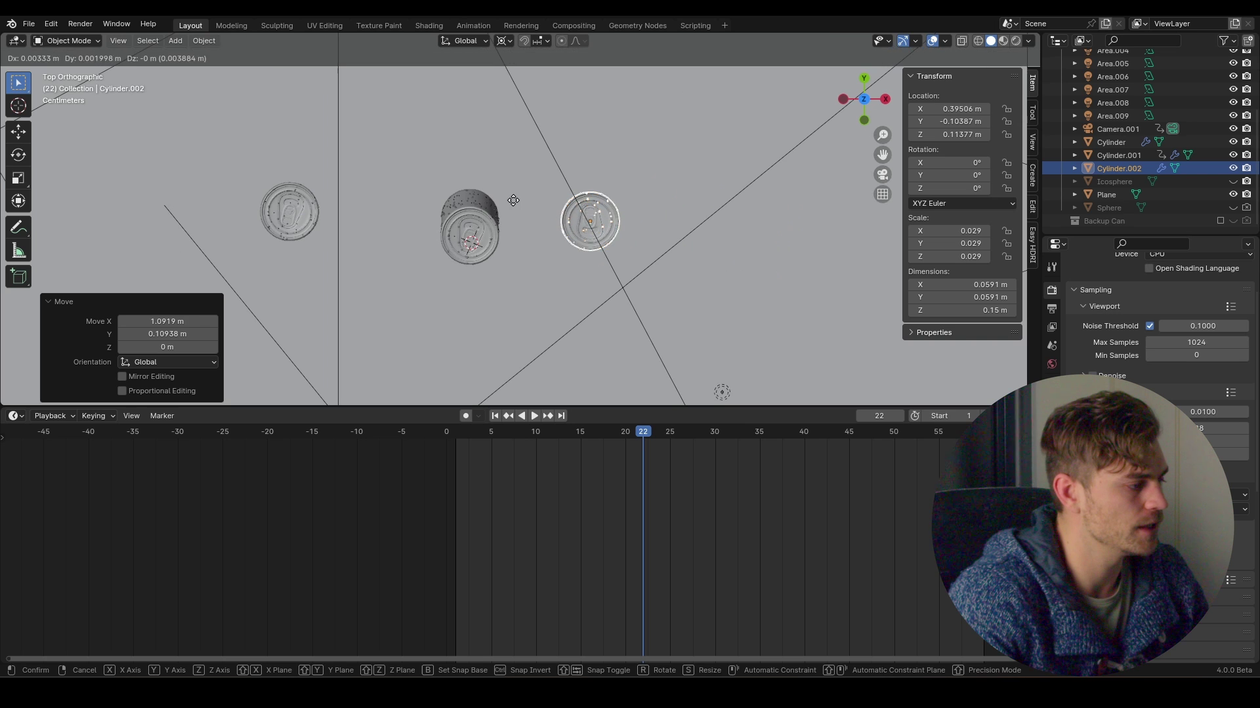
click(518, 197)
key(KP_0)
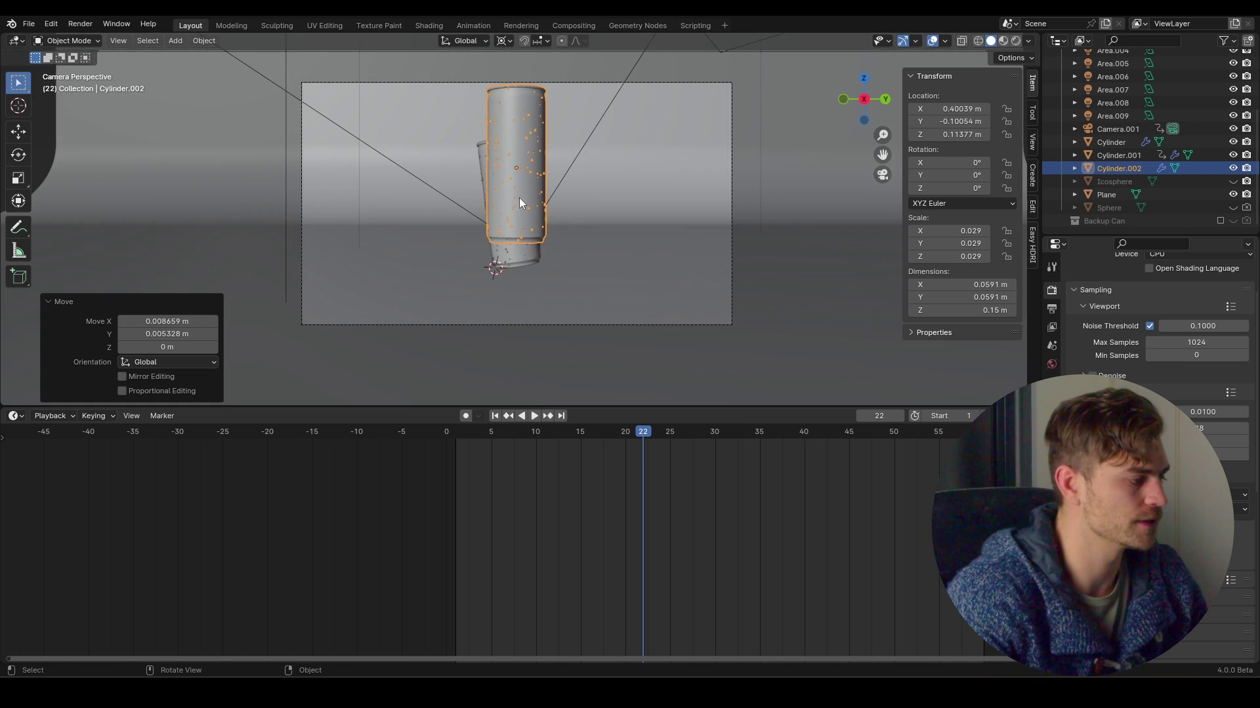
Step: Lower the front can along Z by about 0.04 m towards the floor
key(g)
key(z)
click(552, 225)
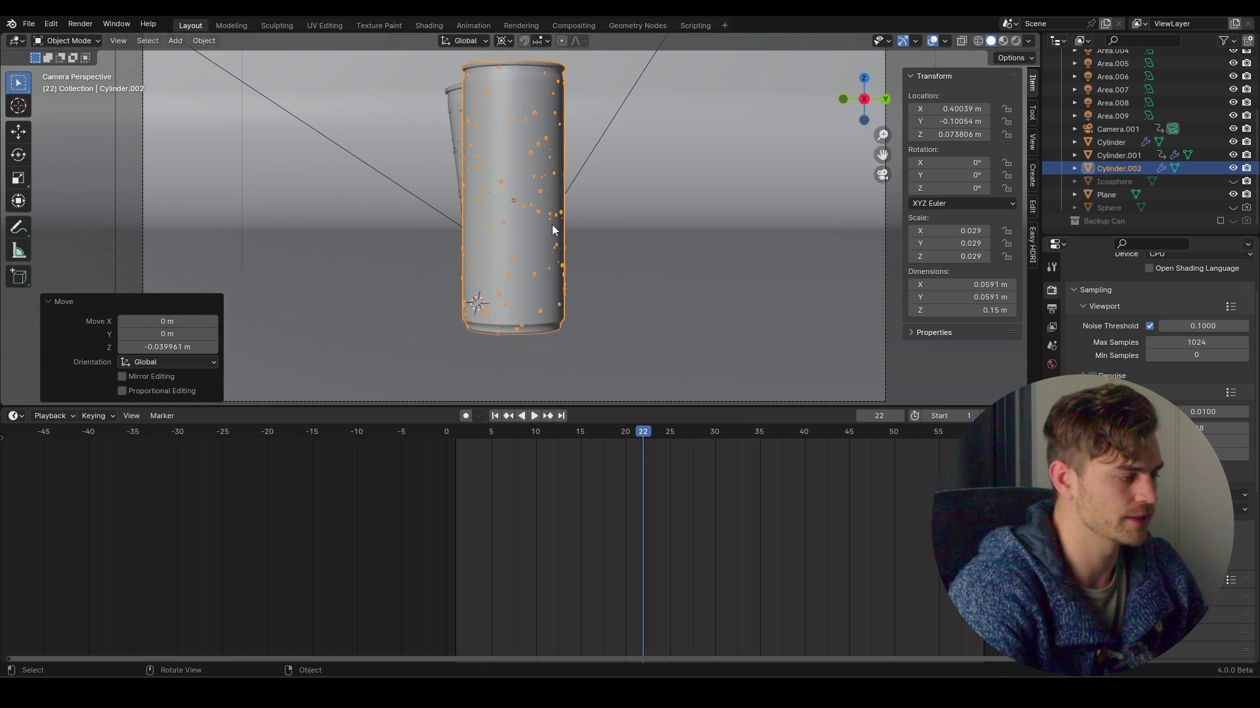
Step: Raise the front can about 1 mm along Z in the right view to seat its base on the floor, and save
key(KP_3)
scroll(552, 224, up, 3)
scroll(546, 376, up, 2)
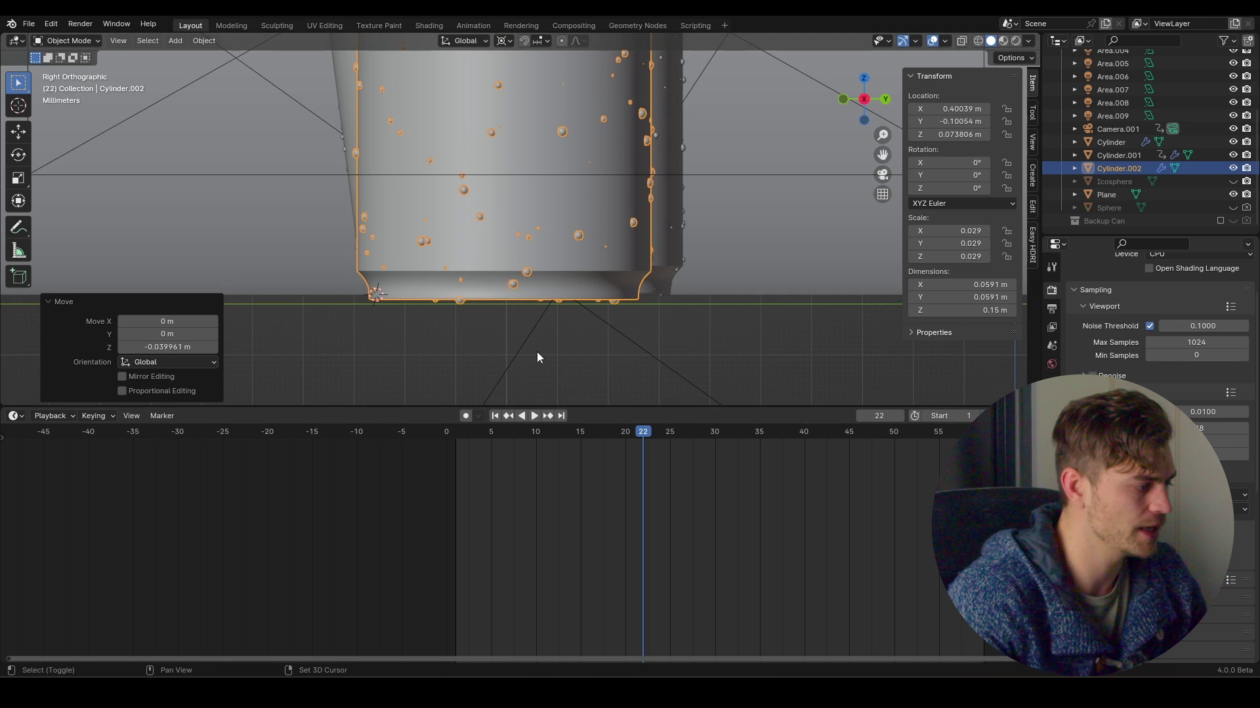
scroll(542, 270, up, 2)
scroll(542, 275, up, 1)
key(g)
key(z)
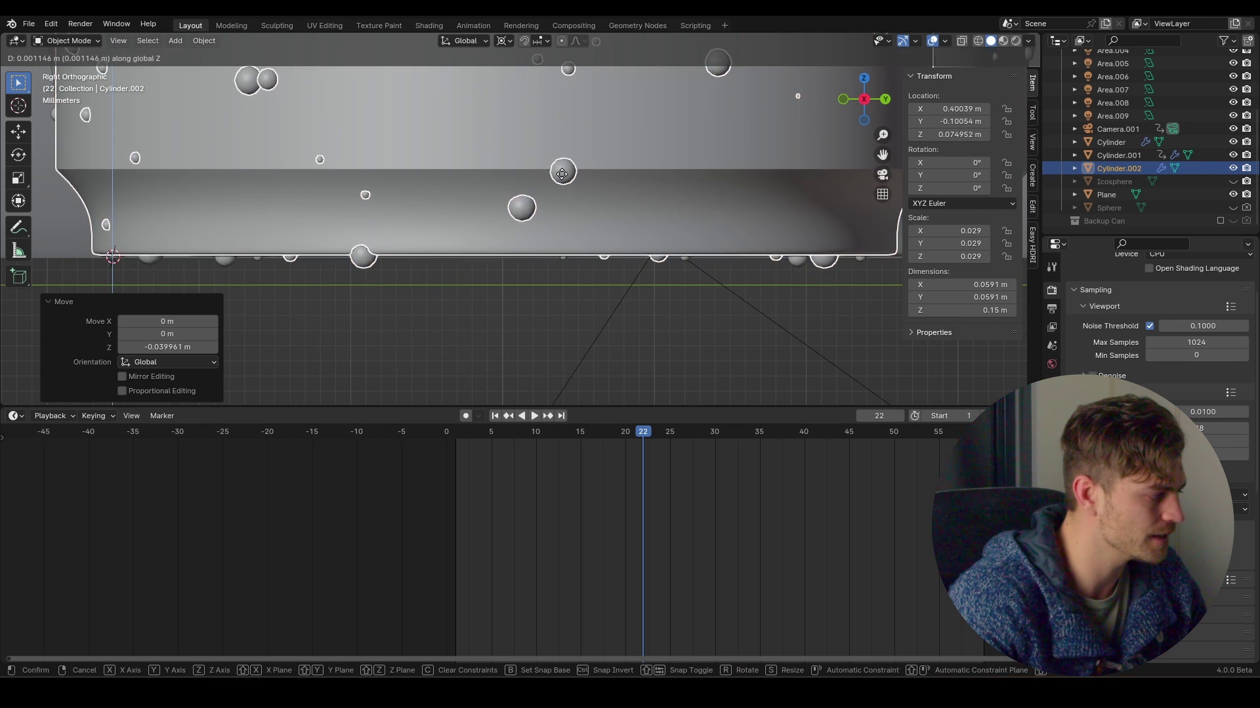
click(561, 192)
key(KP_0)
key(ctrl+s)
Step: Check the red can's keyframe timing, and keyframe the front can's location, rotation and scale at frame 22
scroll(524, 206, up, 2)
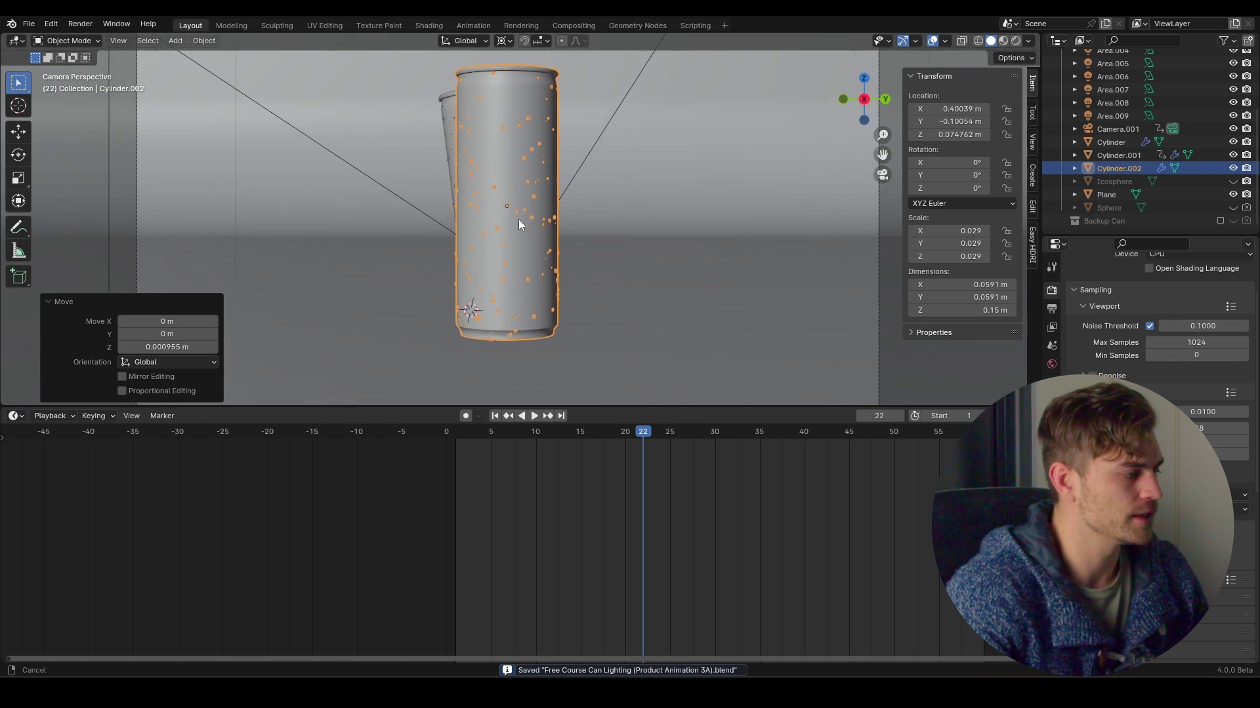
scroll(521, 245, down, 2)
scroll(489, 198, down, 2)
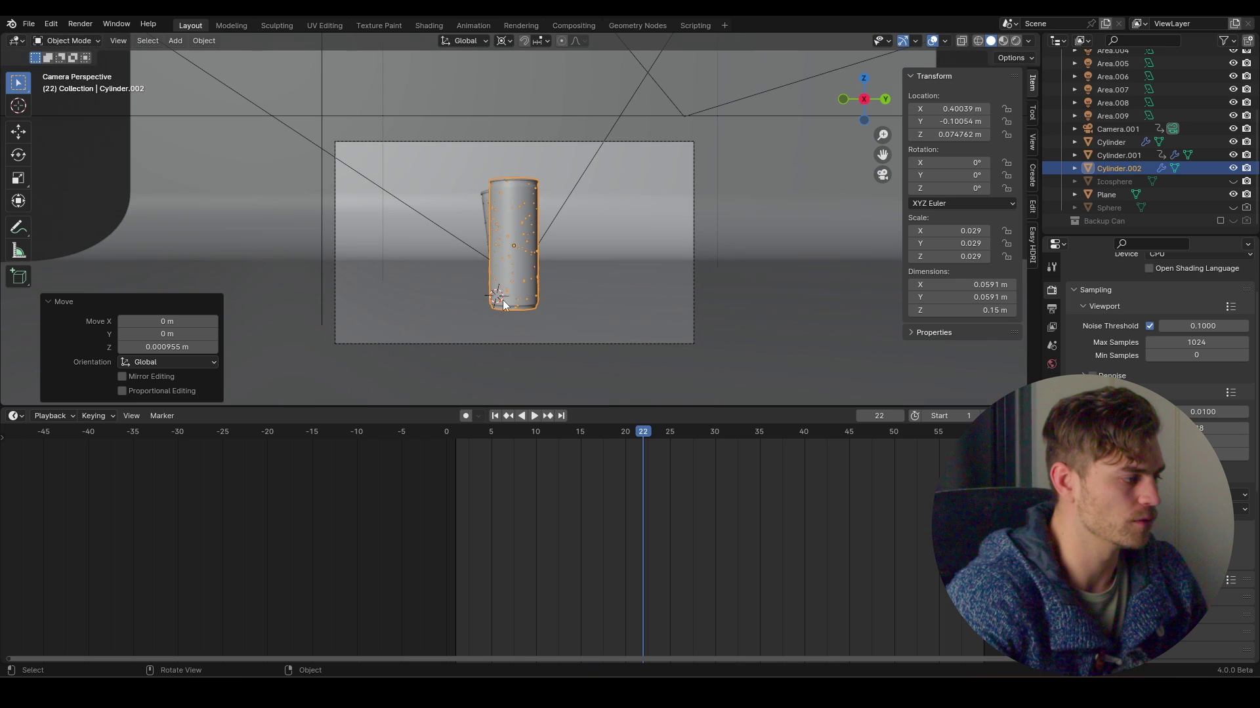
click(482, 196)
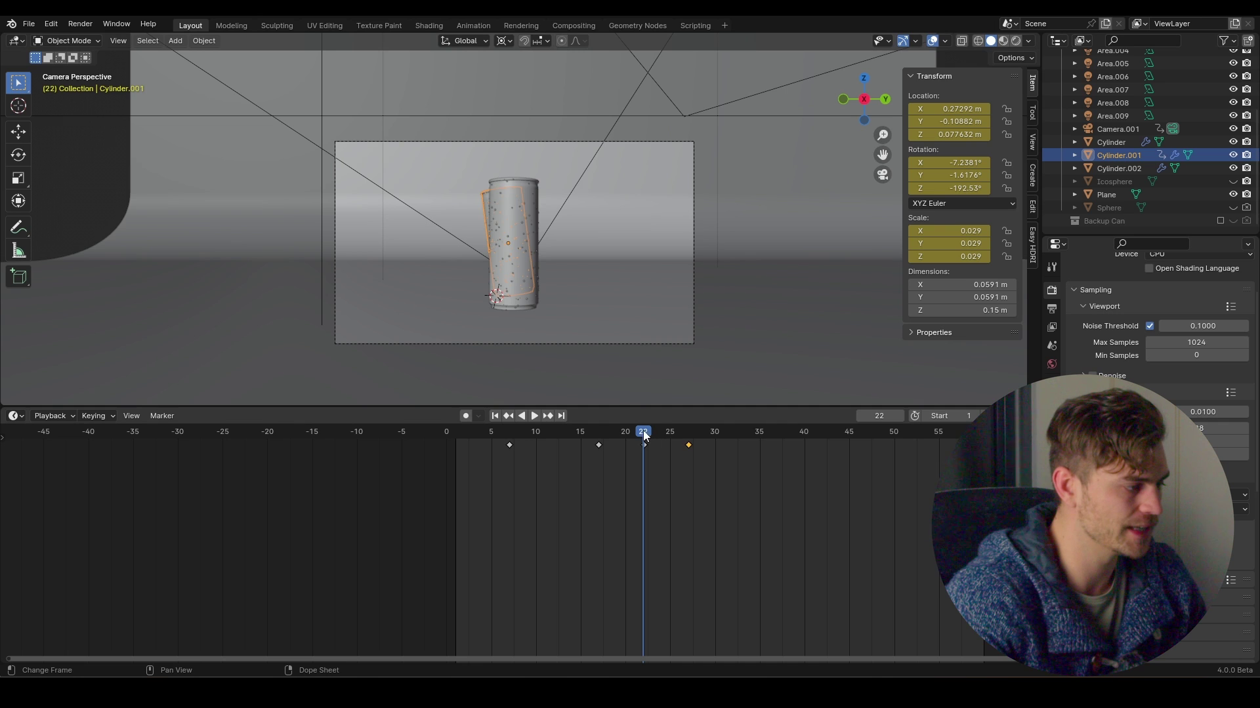
click(516, 207)
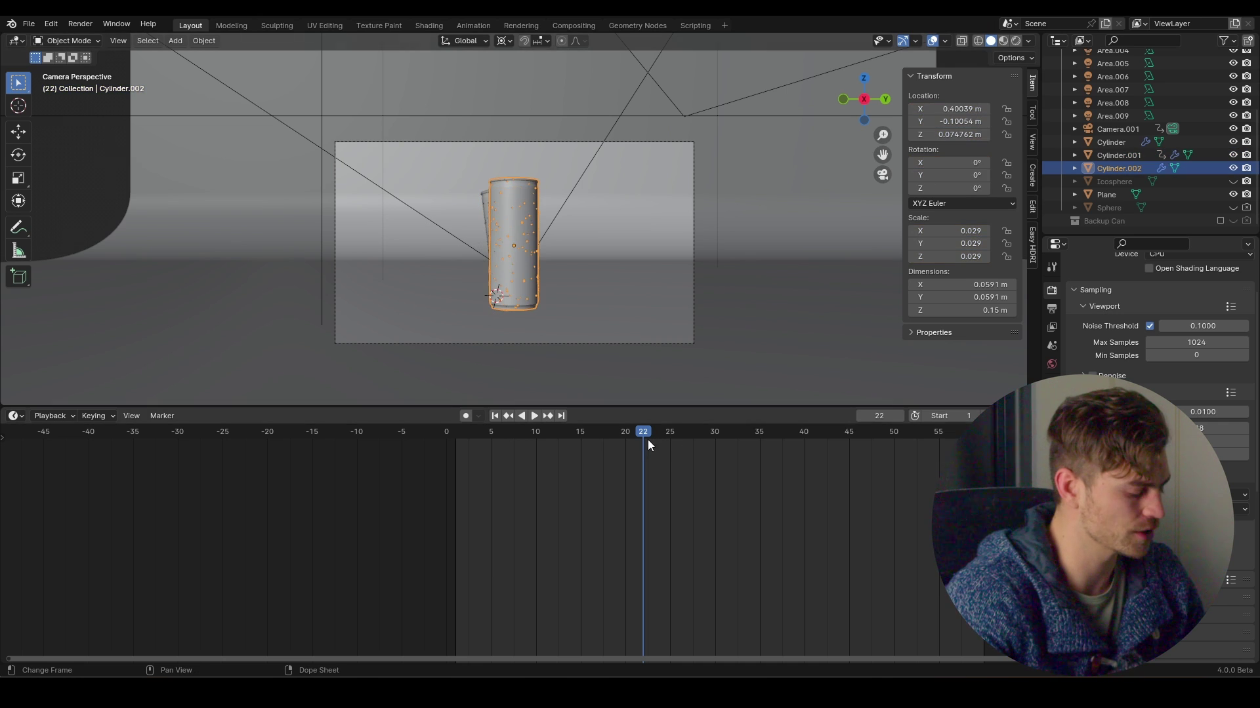
key(i)
click(510, 286)
Step: At frame 12, move the front can along Y out of the camera frame, to about Y -0.355 m
drag(642, 438, 553, 433)
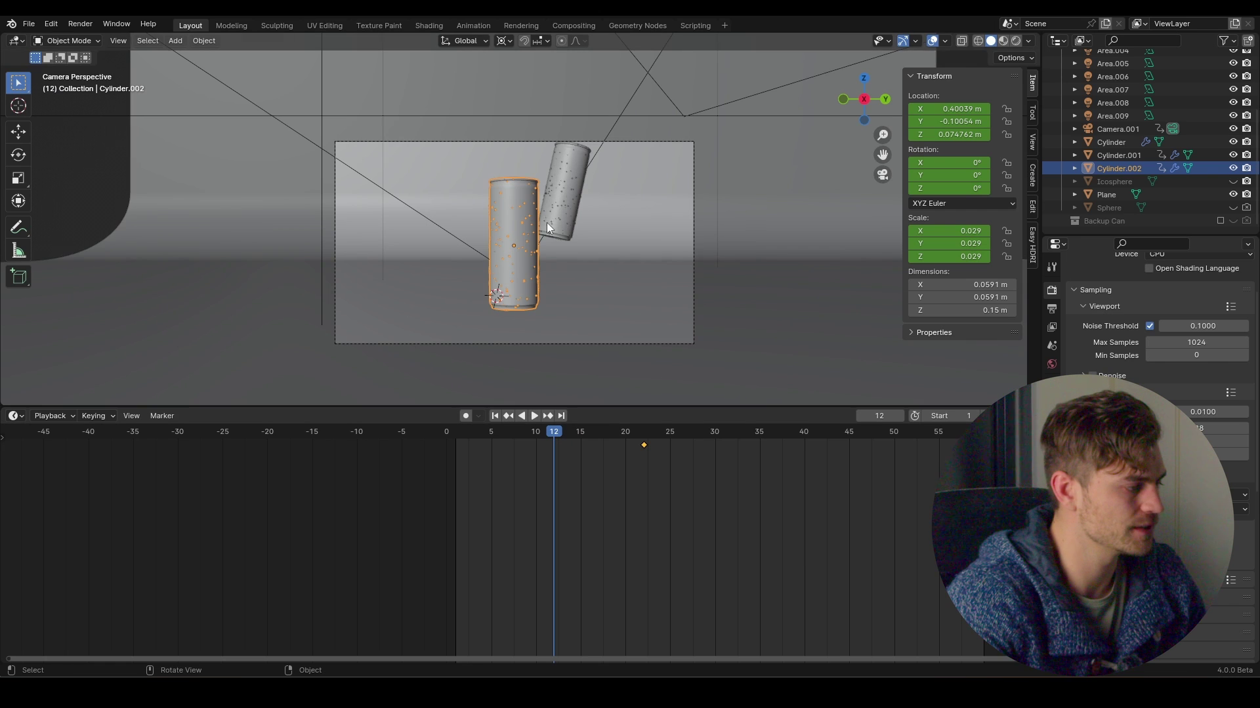
scroll(563, 234, up, 1)
key(ctrl+s)
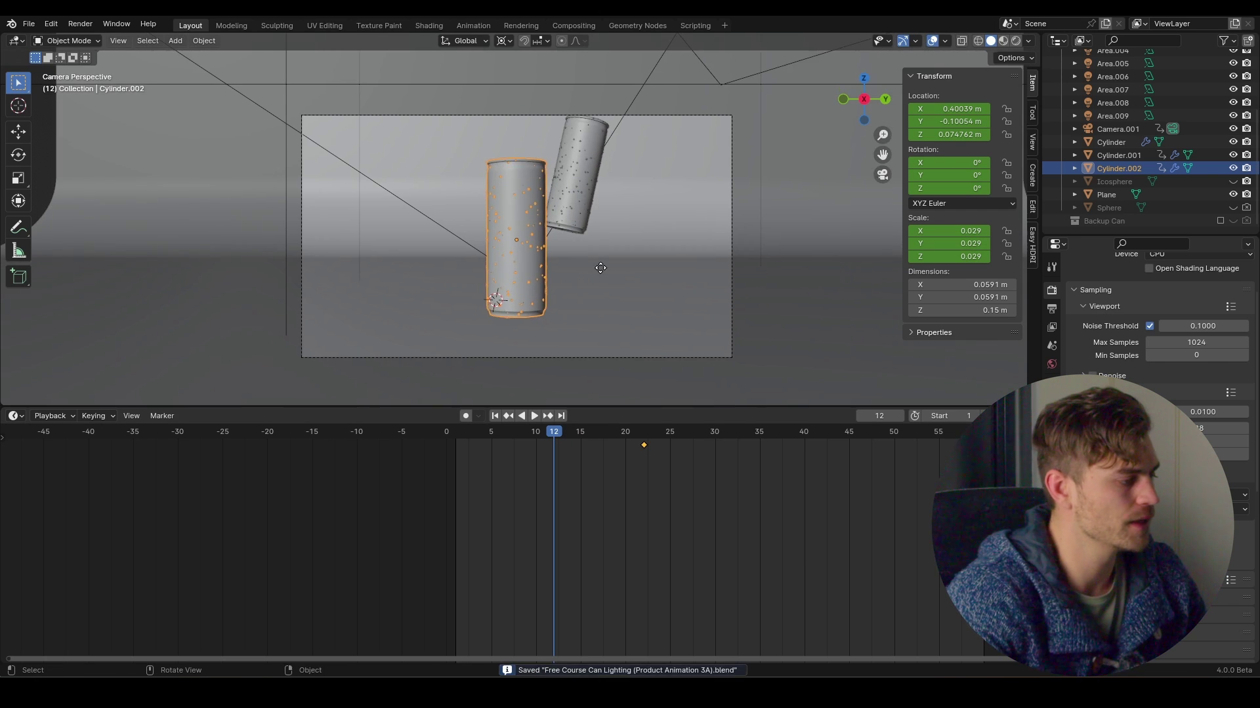
key(g)
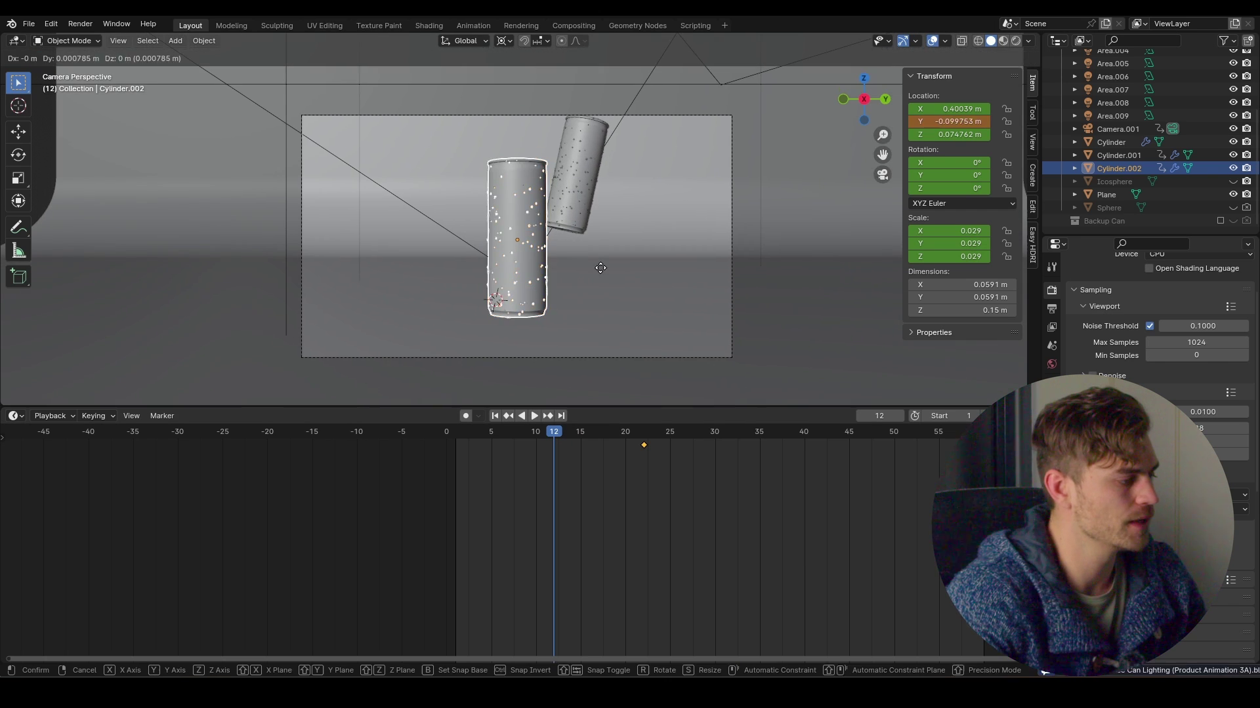
key(y)
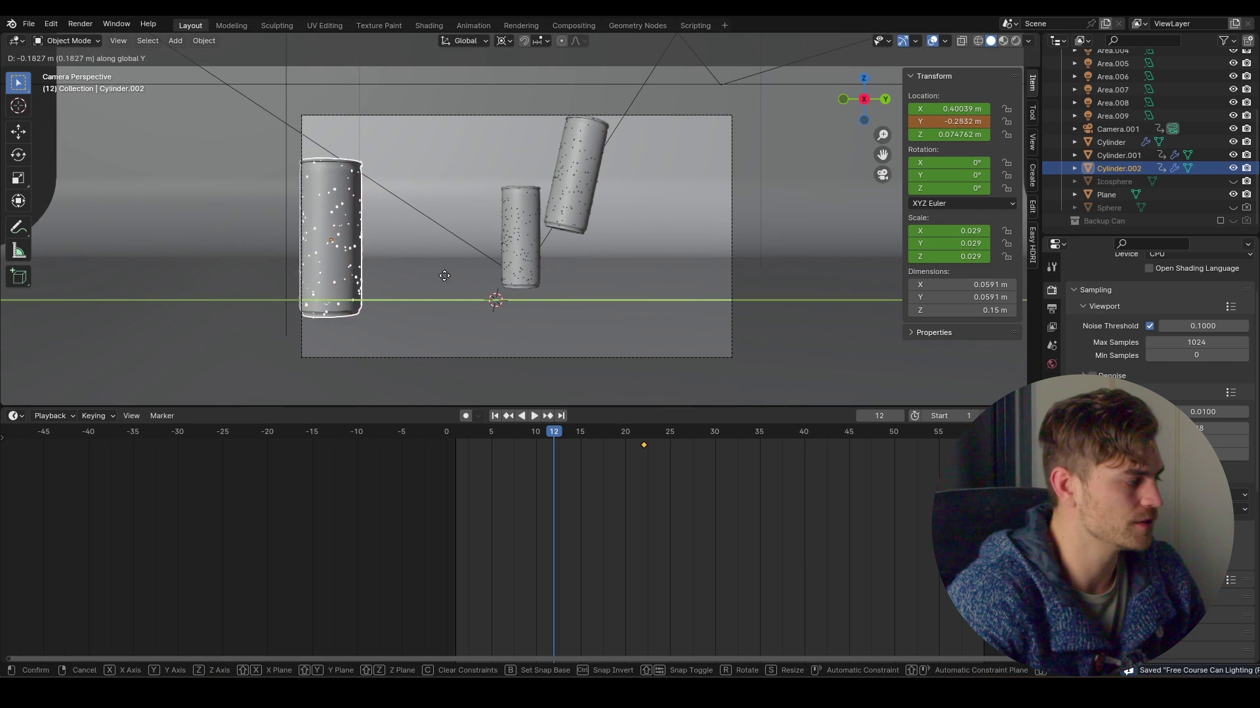
click(387, 275)
key(r)
key(z)
key(Escape)
Step: Using the Median Point pivot, rotate the front can about -216° around Z and keyframe it at frame 12
click(504, 41)
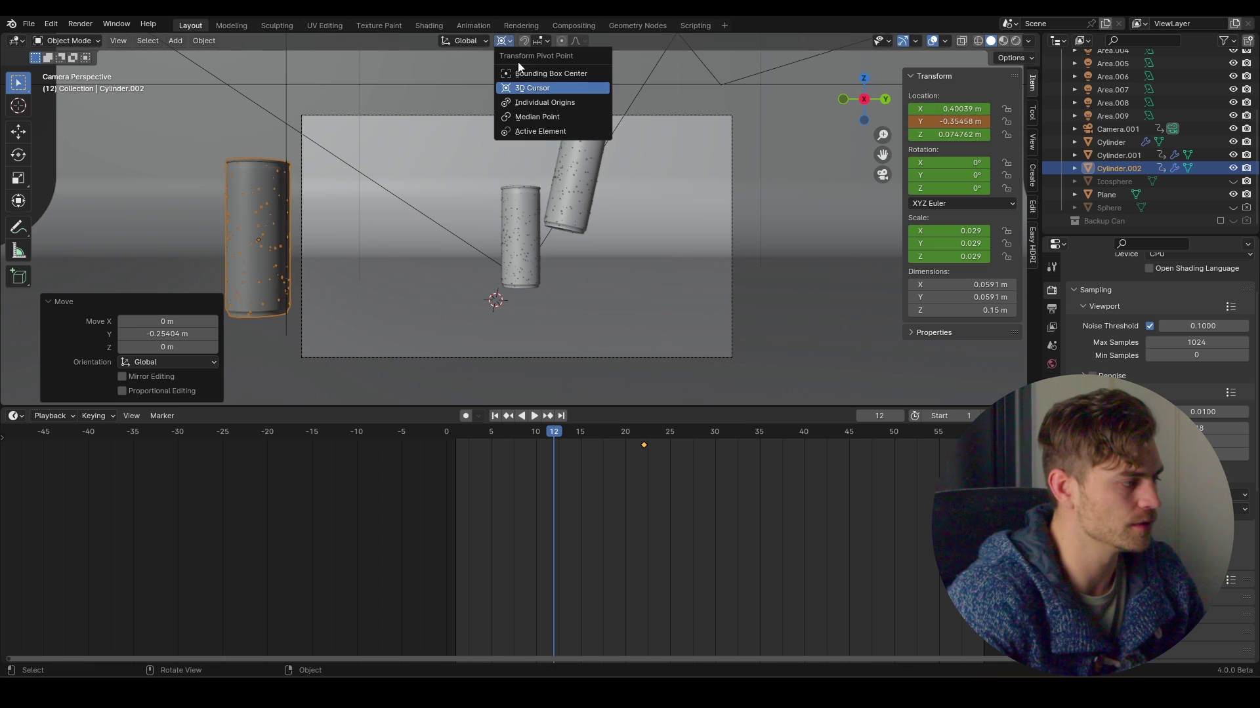
click(549, 117)
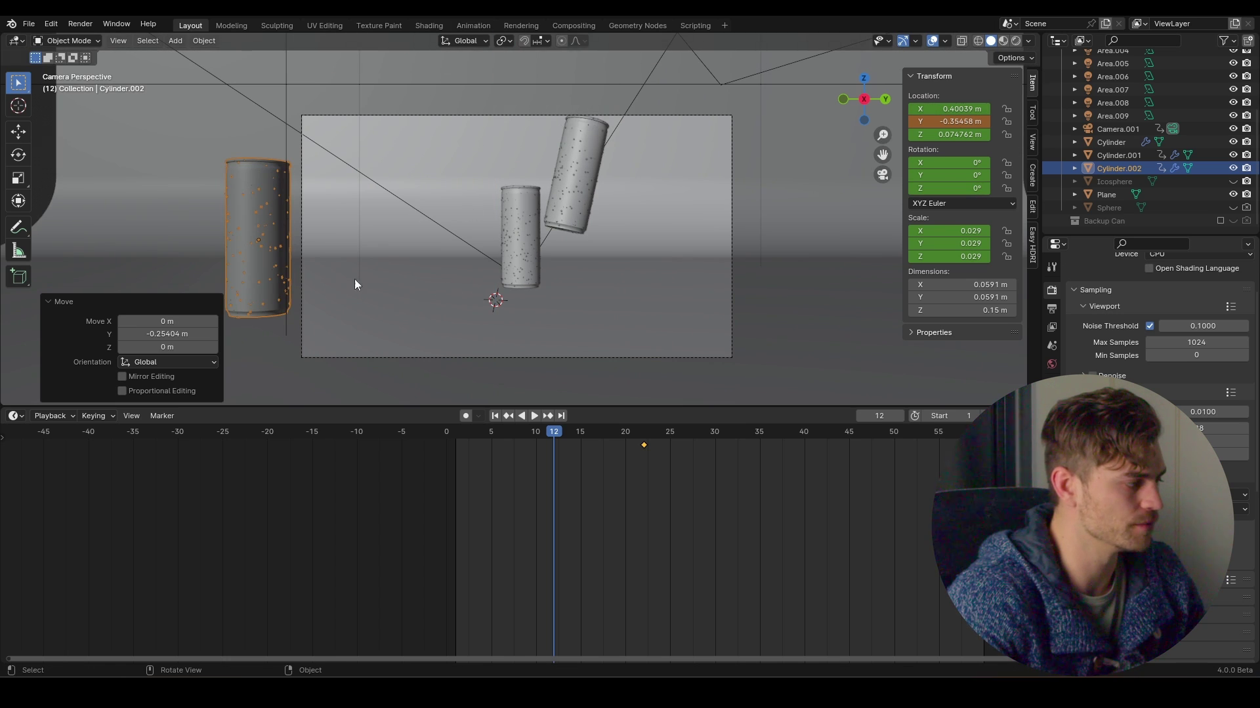
key(r)
key(z)
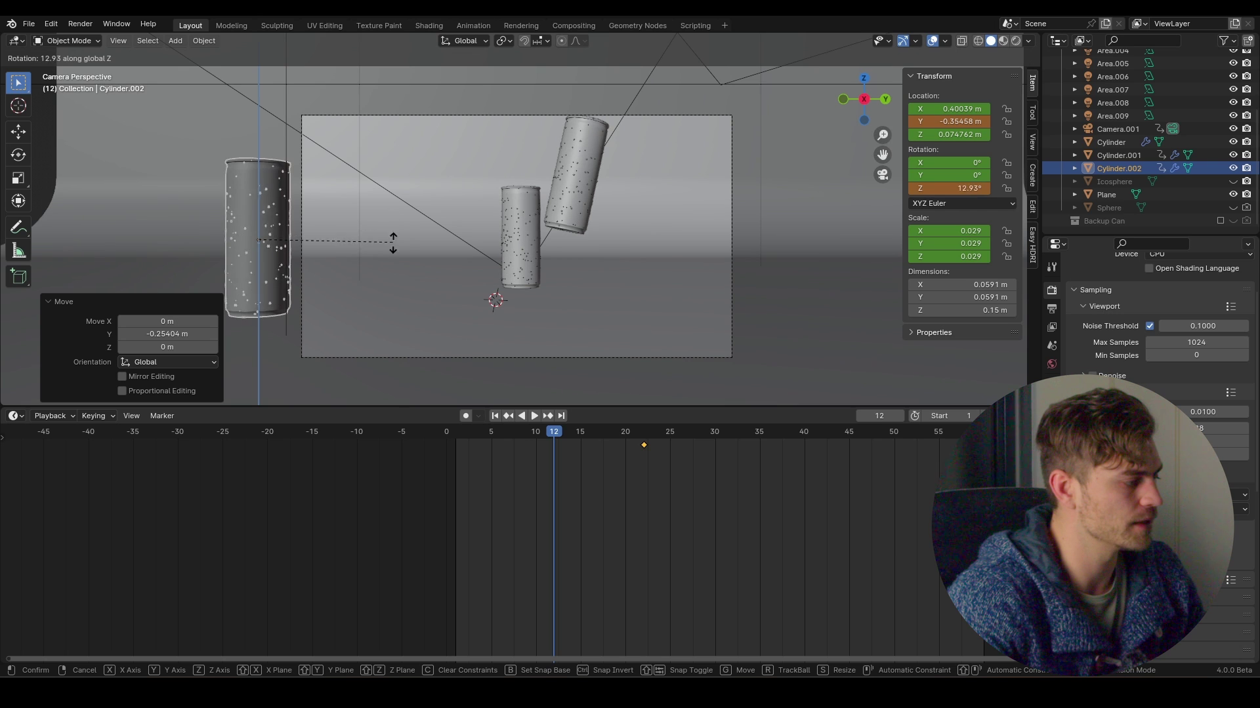
click(234, 210)
key(i)
click(234, 210)
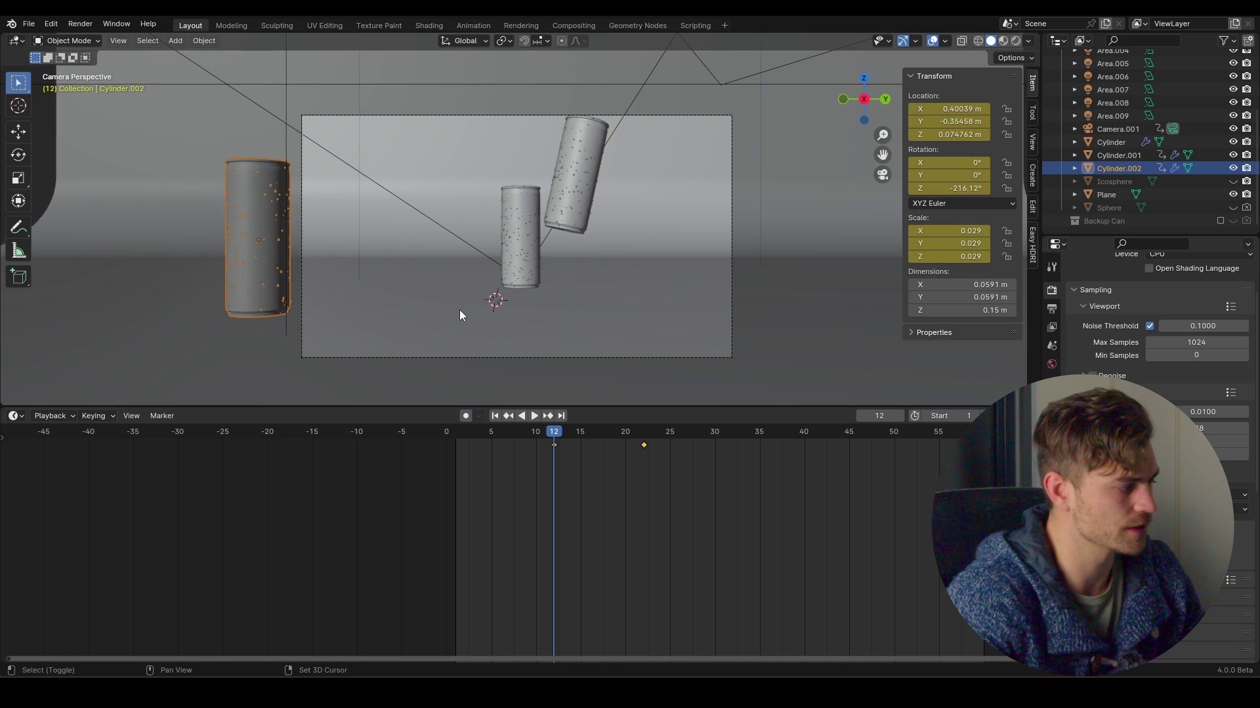
Step: Shift the front can's frame 12 keyframe earlier to about frame 8.5 and play back the motion
key(space)
click(550, 438)
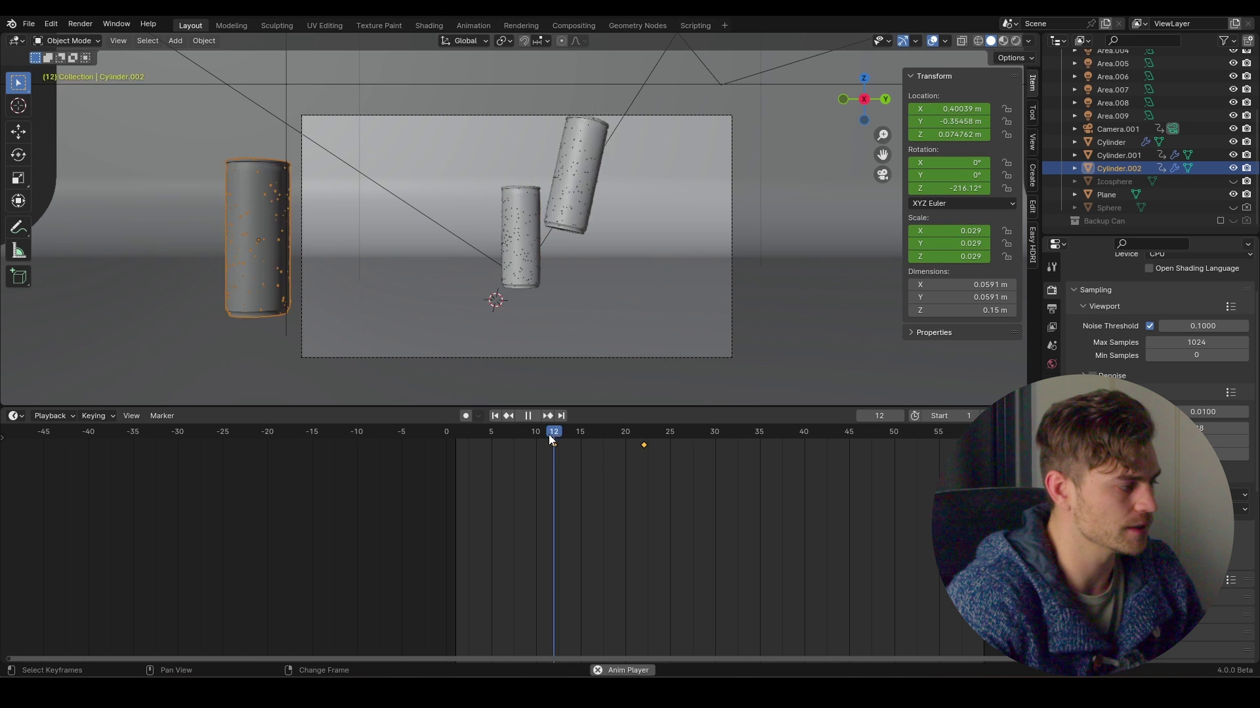
key(Escape)
key(ctrl+s)
key(g)
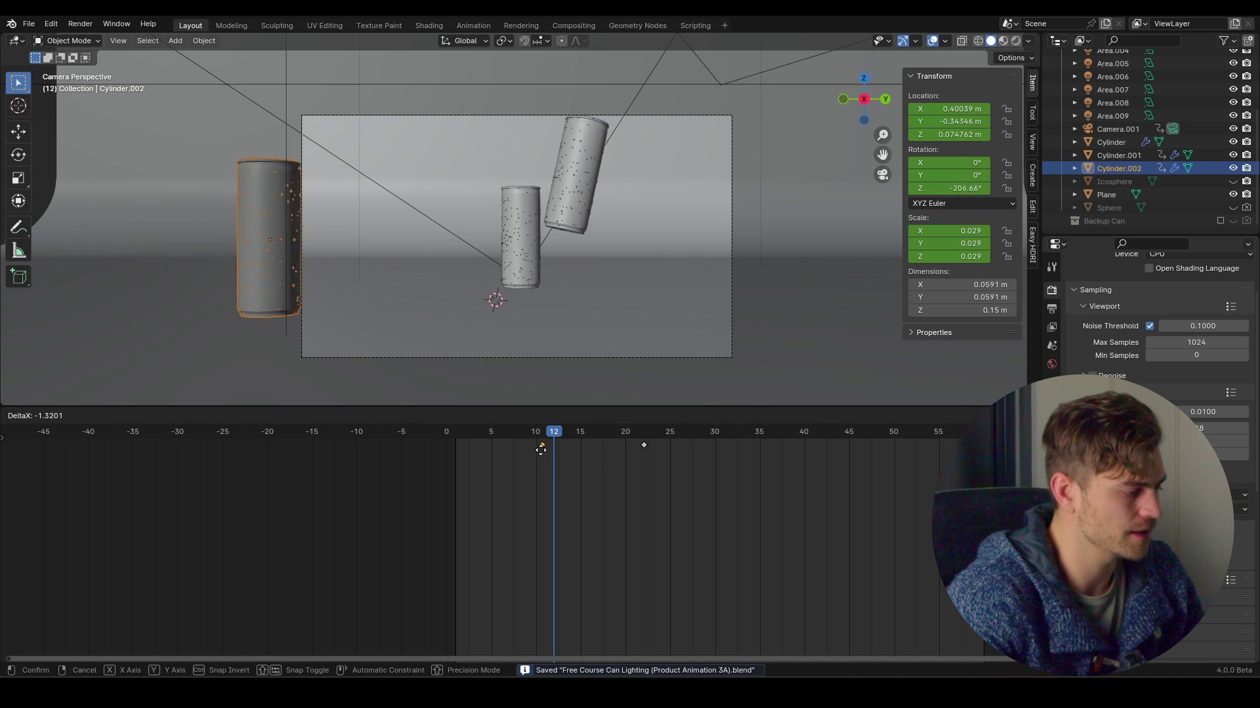
click(523, 461)
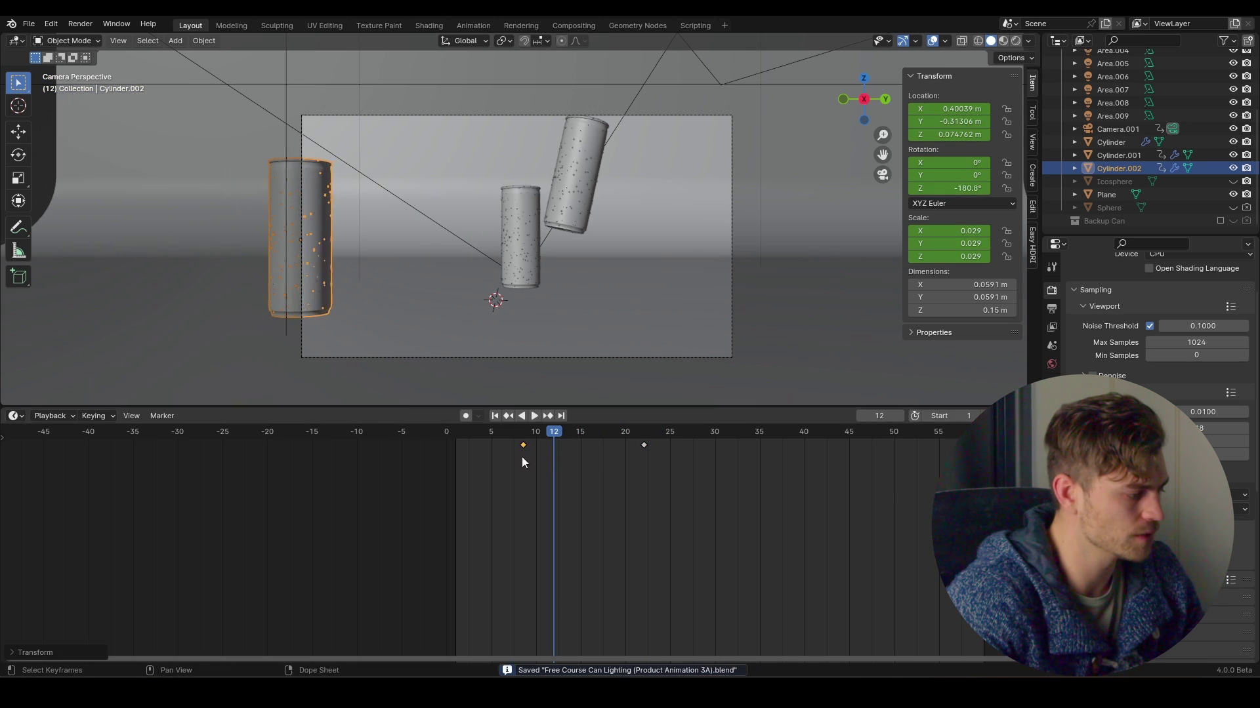
click(476, 431)
key(space)
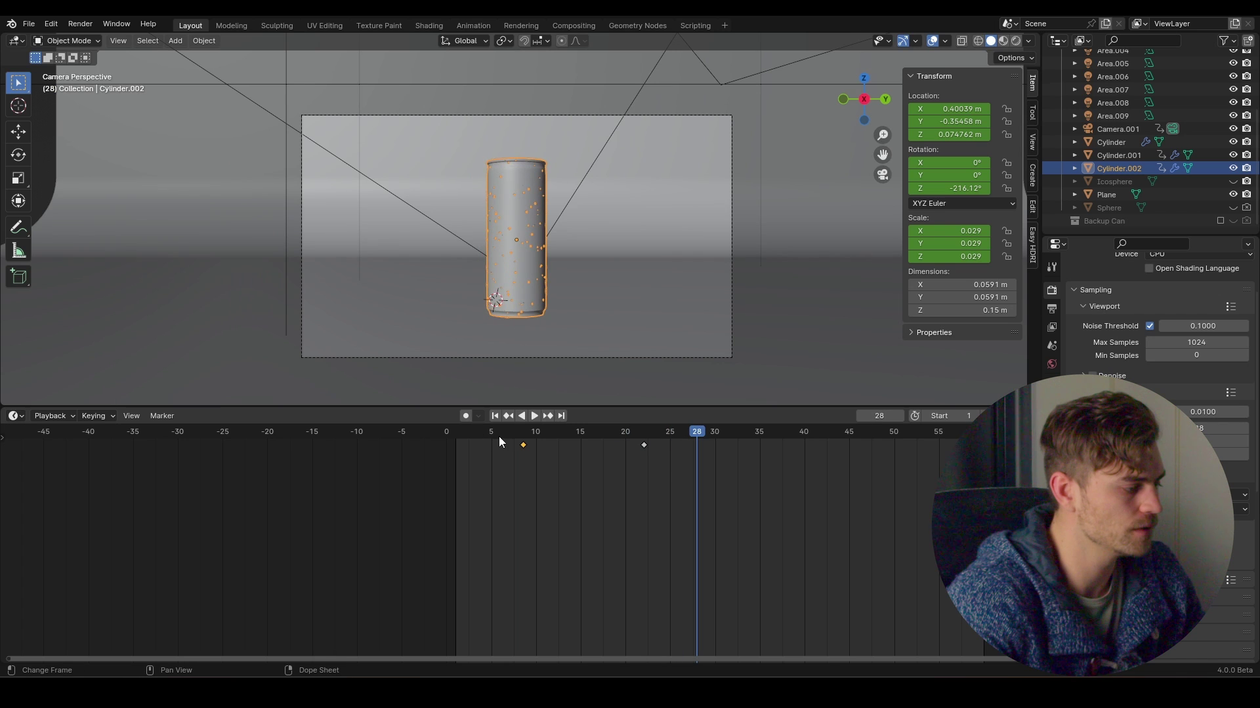
Step: Shift both of the front can's keyframes about two frames, to about frames 10.5 and 24
click(644, 431)
drag(671, 448, 509, 449)
key(g)
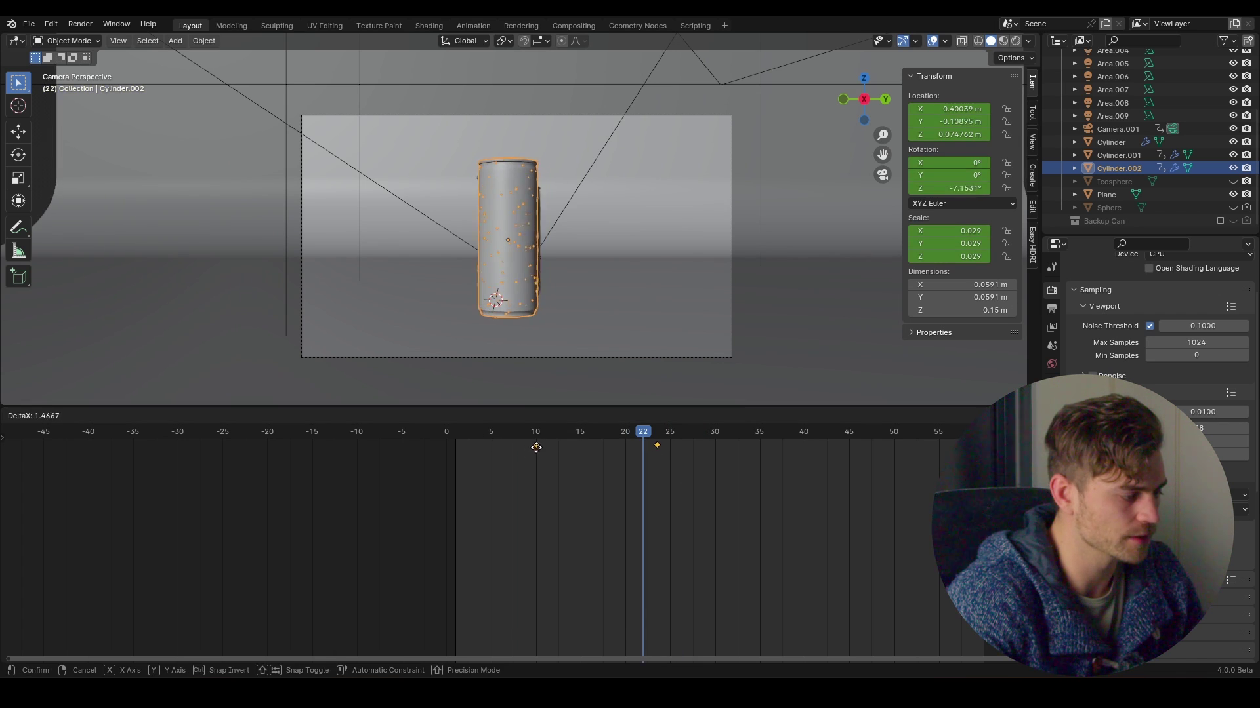
click(541, 449)
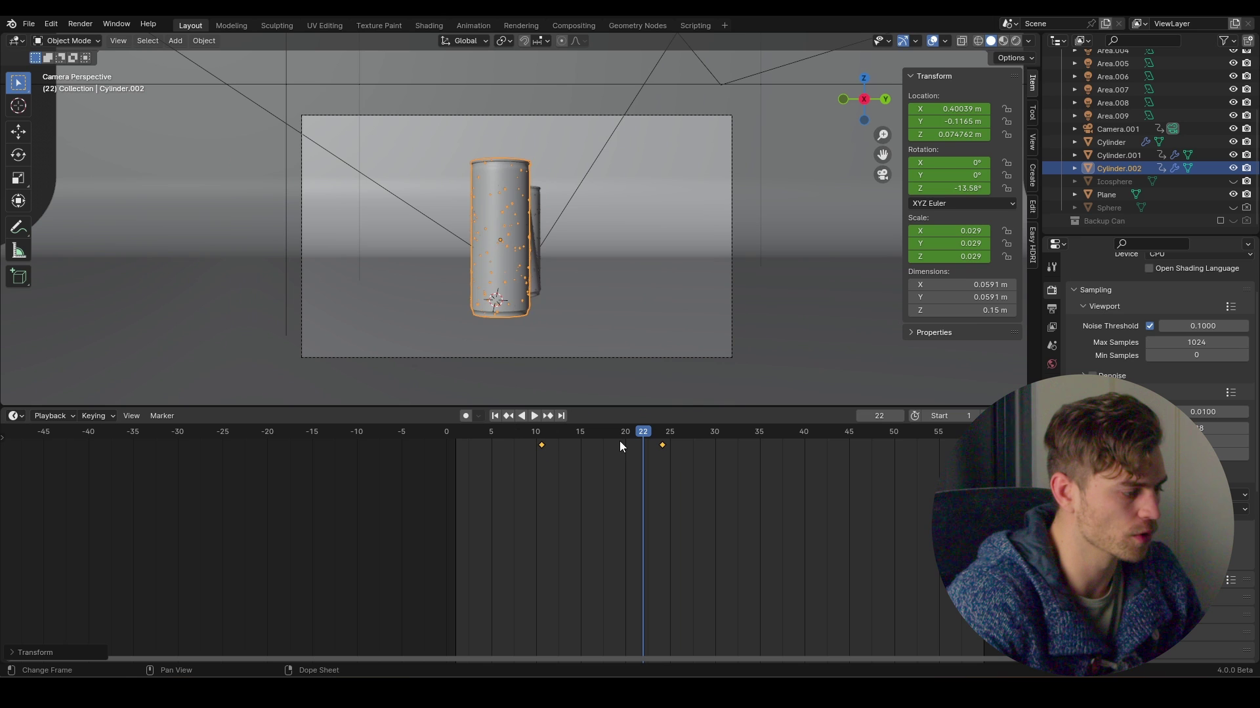
Step: Play back the front can's entrance from frame 9 to check its timing, and save the file
click(527, 434)
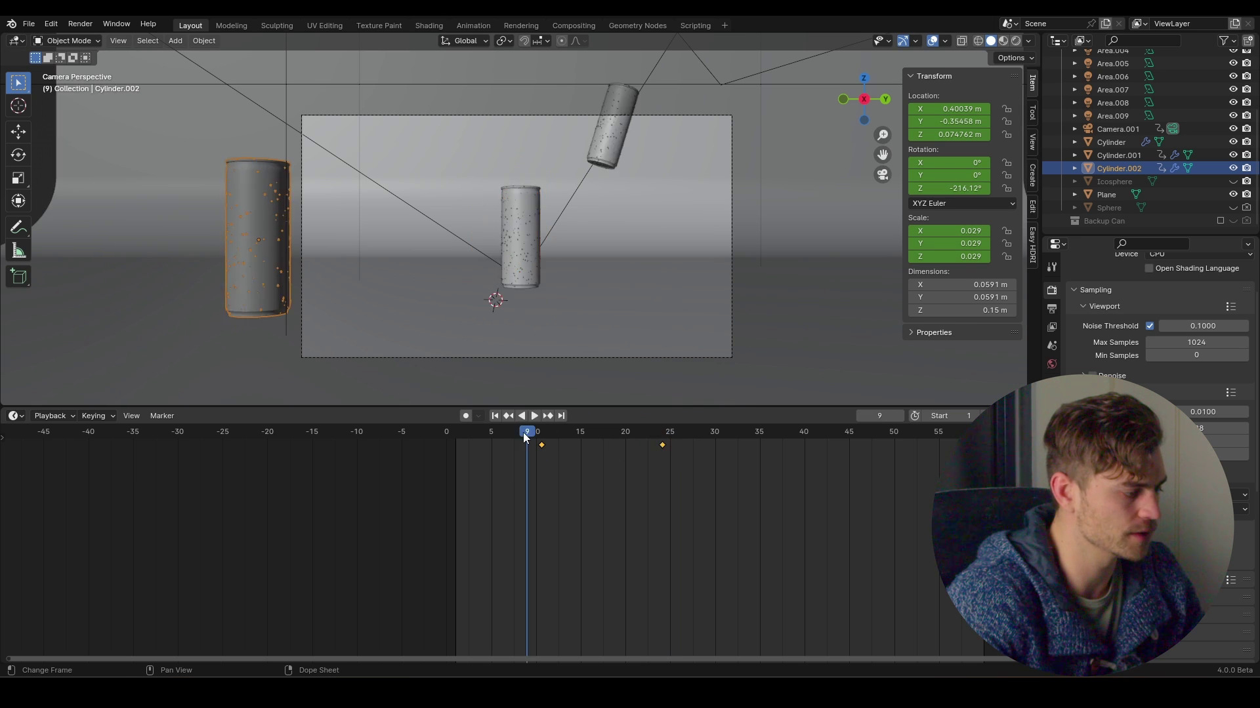
key(space)
key(space)
click(592, 475)
click(528, 437)
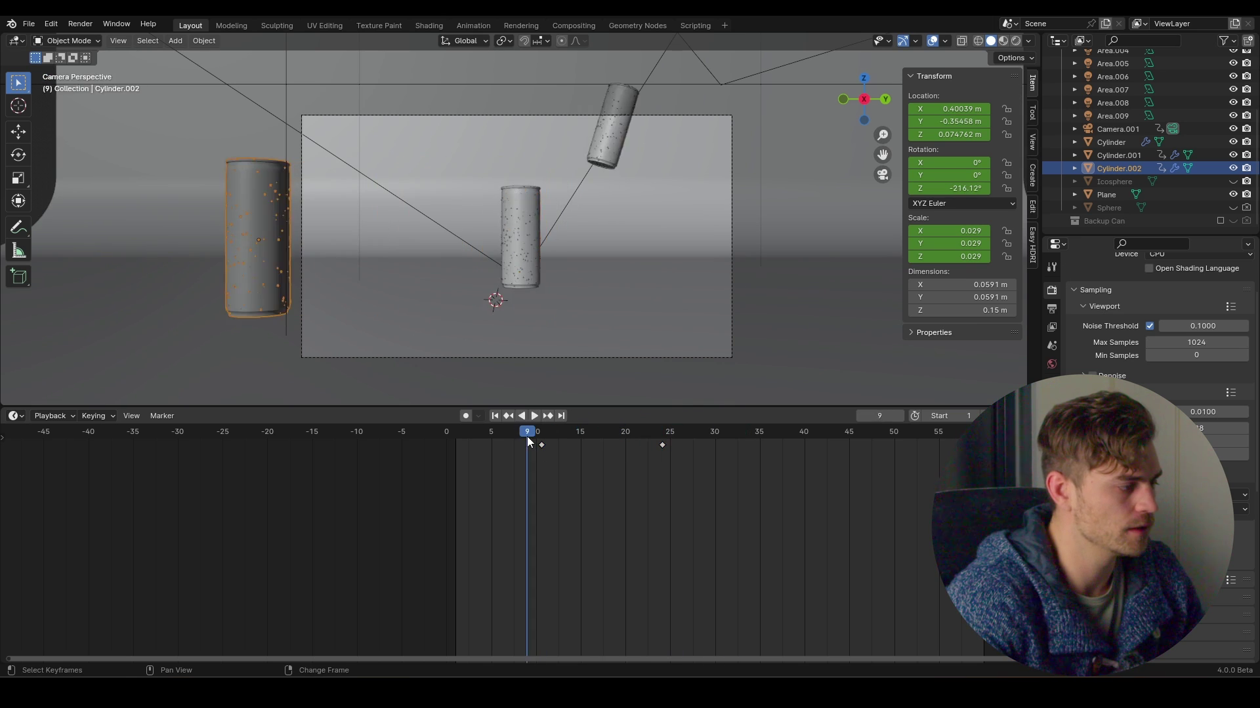
key(space)
key(space)
key(ctrl+s)
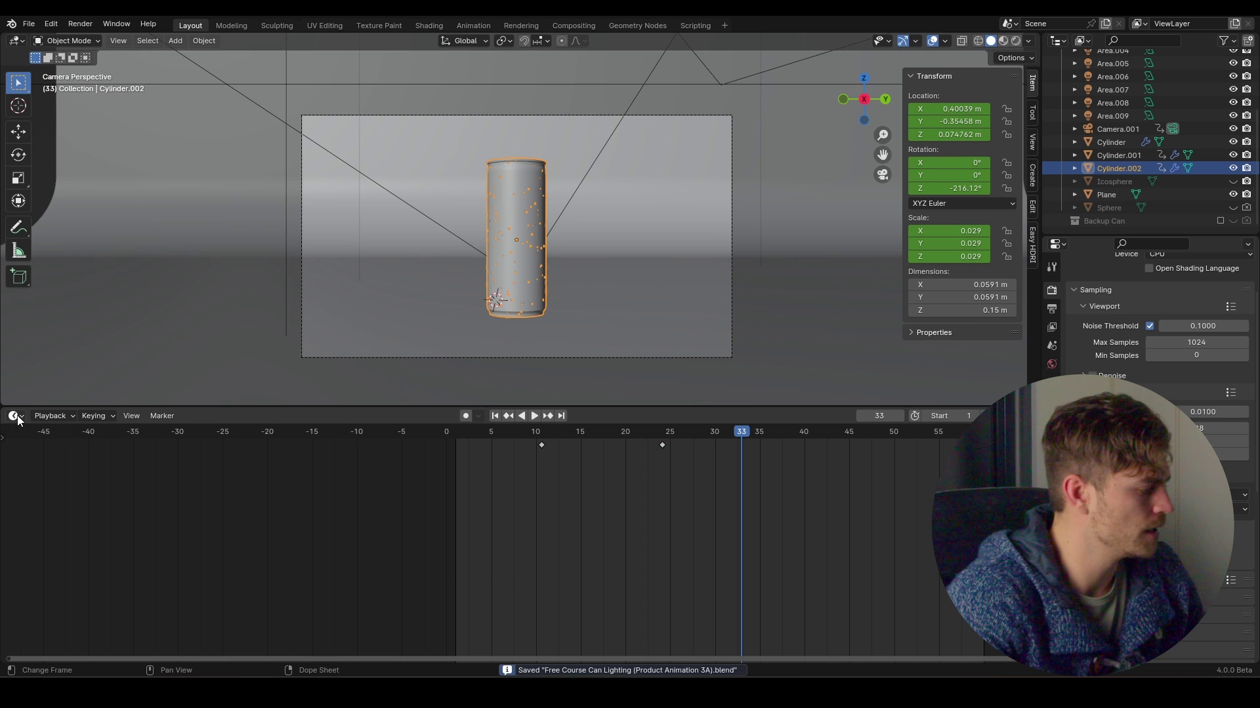
Step: Move the front can's first keyframe to about frame 10, play back the entrance, and save
click(14, 420)
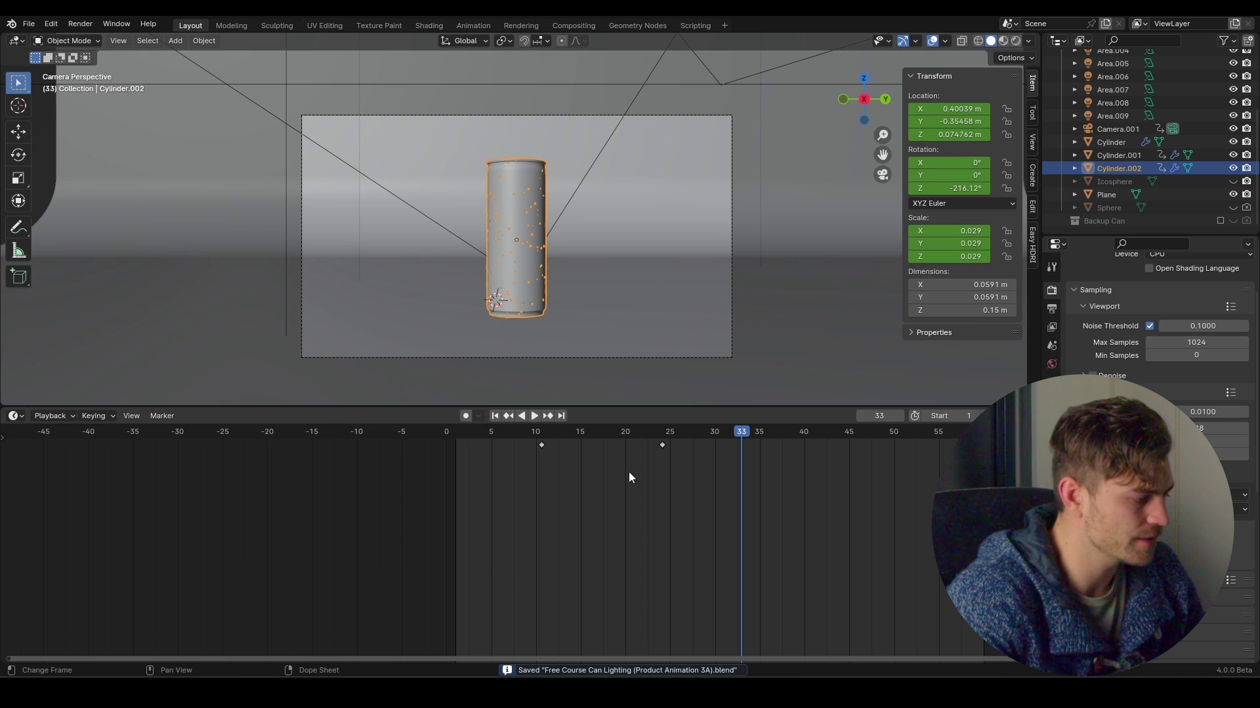
click(540, 433)
key(space)
drag(545, 447, 537, 450)
key(space)
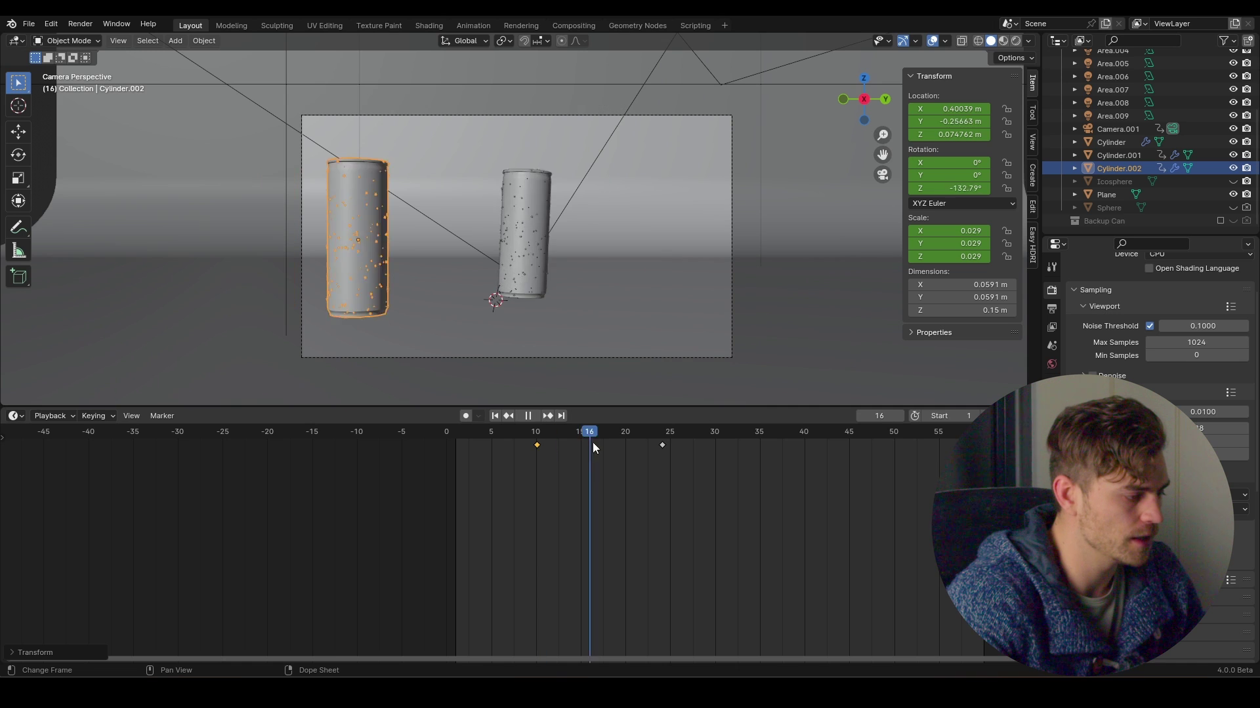
key(space)
drag(675, 455, 527, 441)
key(ctrl+s)
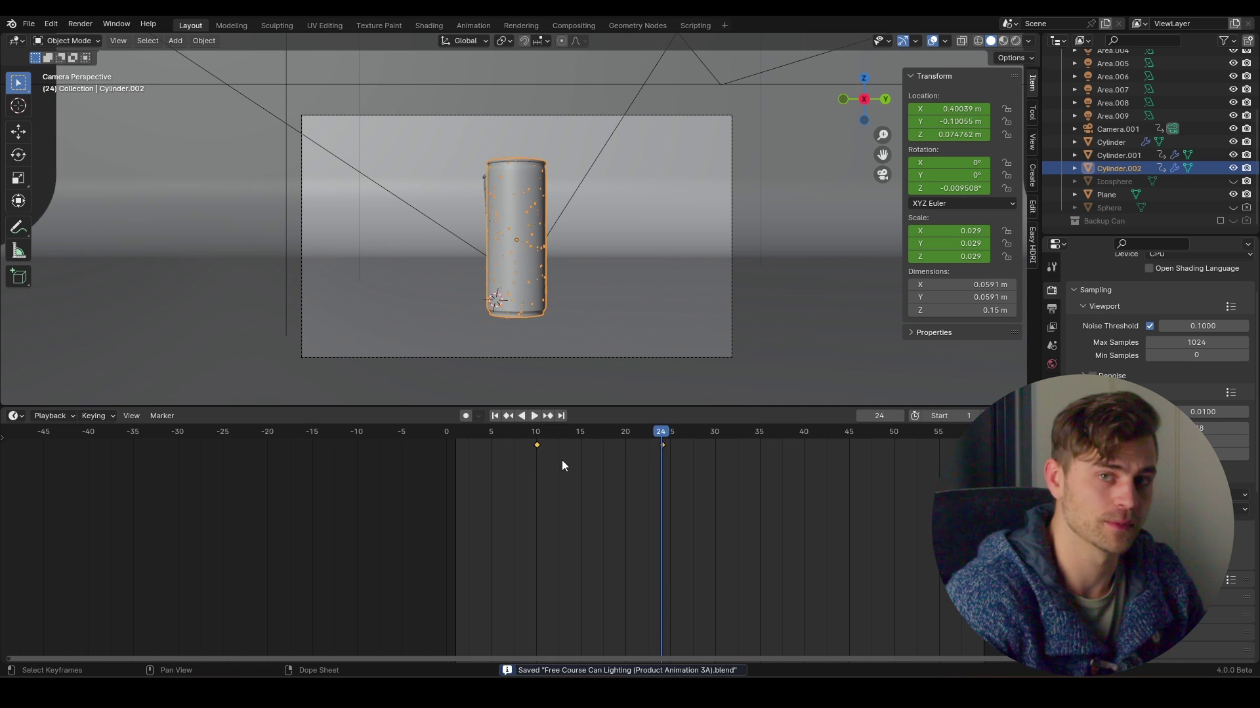
Step: Switch the Timeline to the Graph Editor and expand the front can's Object Transforms channels
click(14, 416)
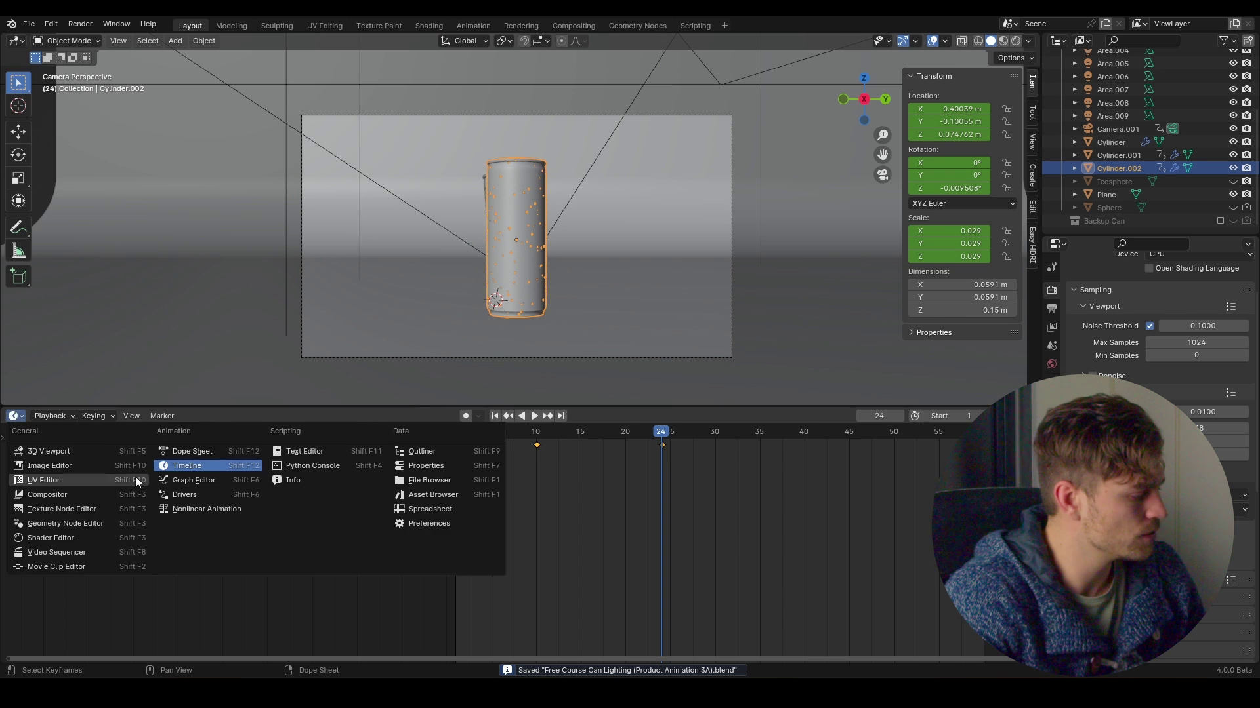
click(175, 480)
click(14, 469)
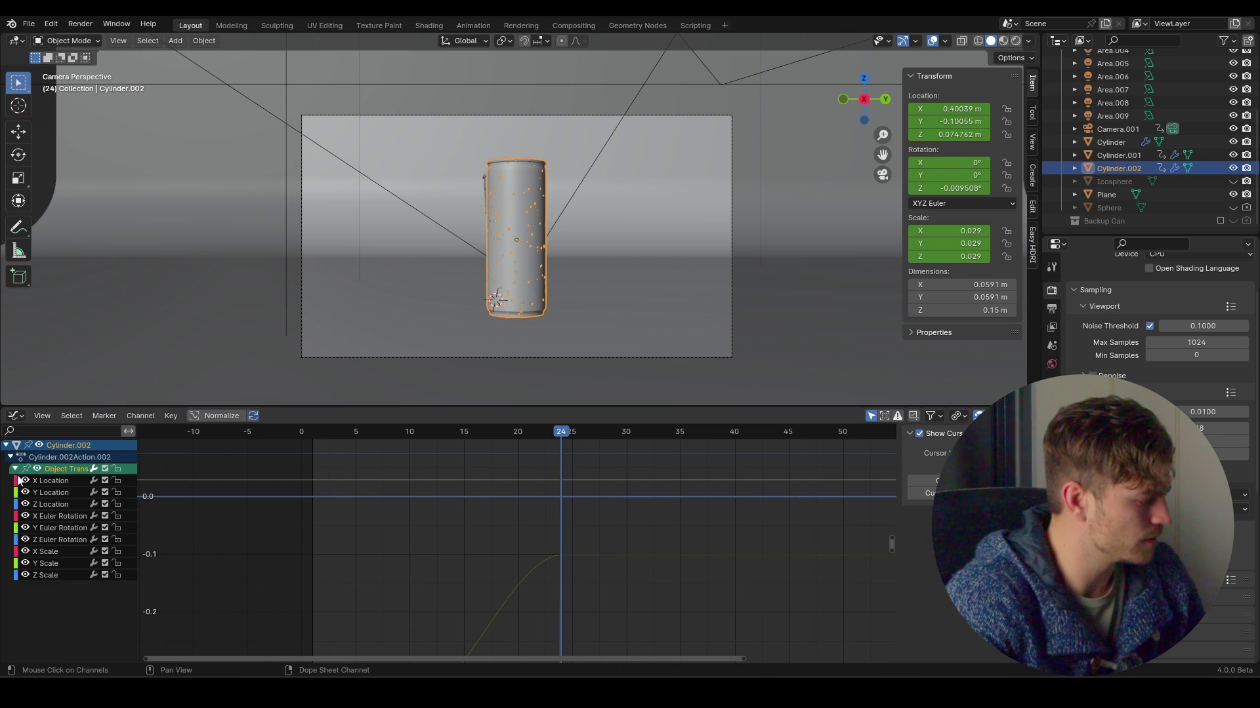
key(g)
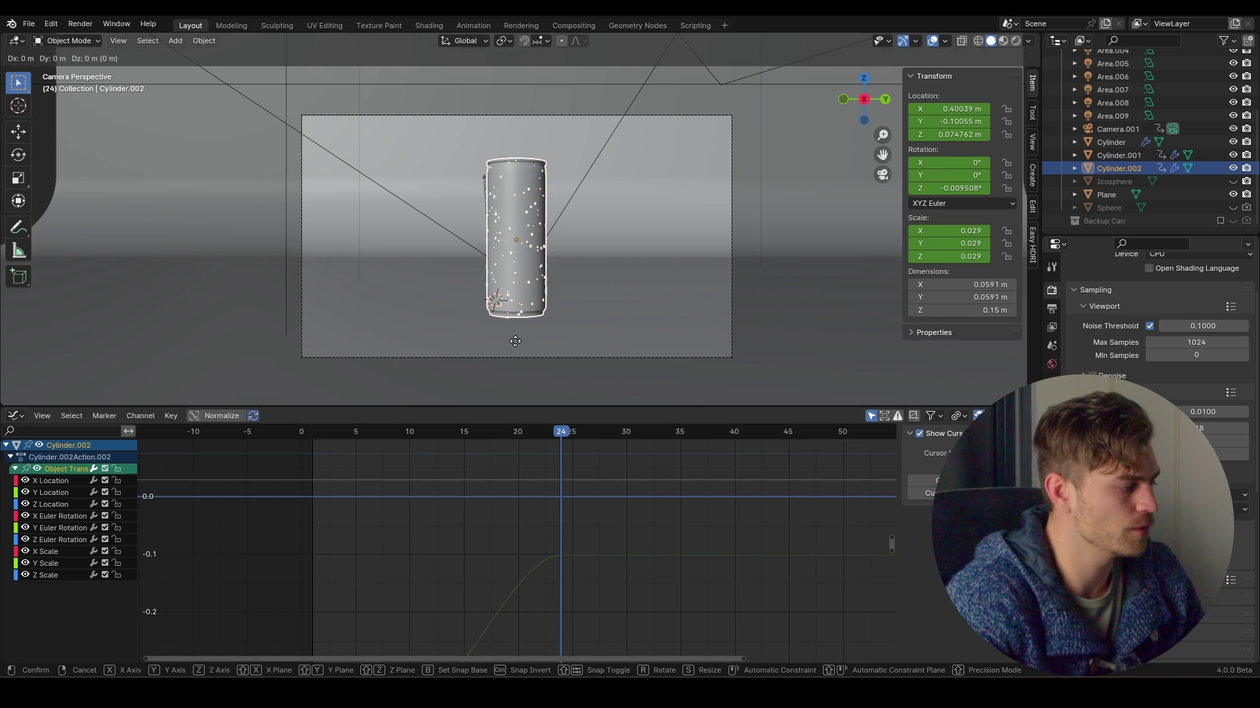
key(y)
key(Escape)
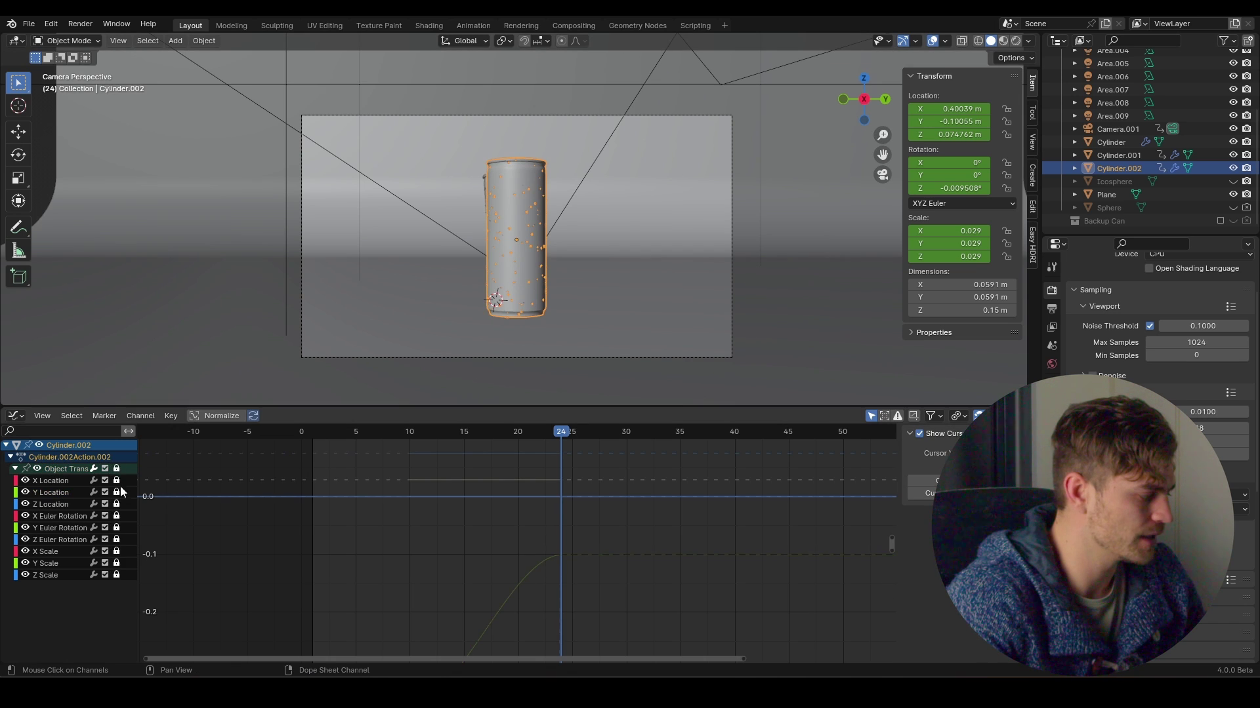
Step: Keep every transform channel locked except Y Location, and frame the Y Location curve
click(68, 490)
key(Home)
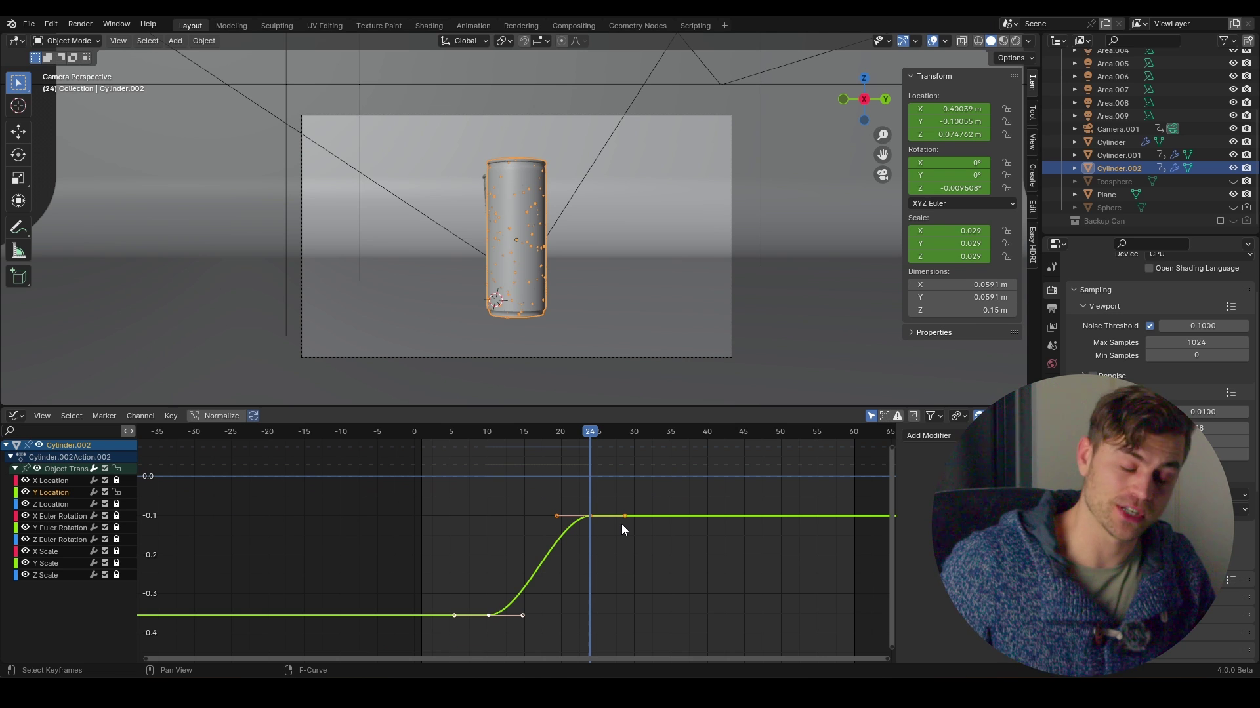
Step: Set the handle type of the first Y Location keyframe at about frame 10 to Free
scroll(536, 542, up, 3)
drag(612, 575, 535, 635)
right_click(542, 604)
mouse_move(526, 559)
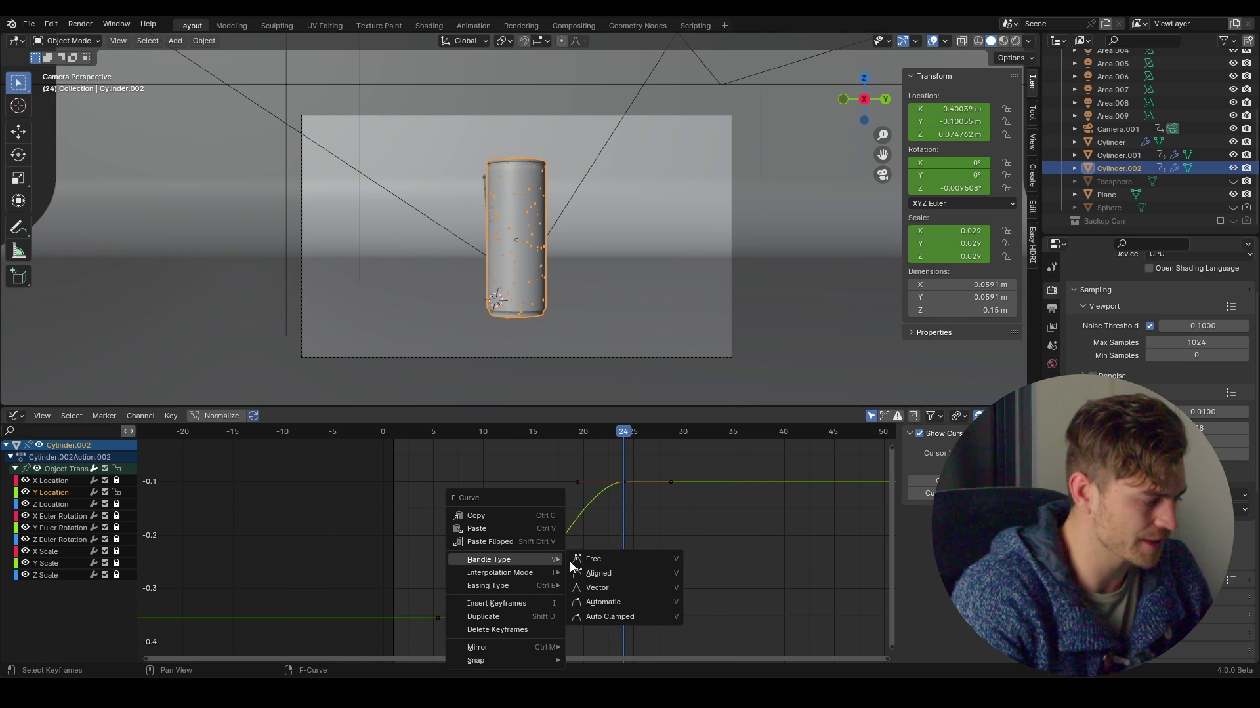
click(598, 558)
Step: Steepen the Y Location start by moving the first keyframe's outgoing handle to about frame 10.5 and -0.16, play back, and save
drag(600, 553, 518, 627)
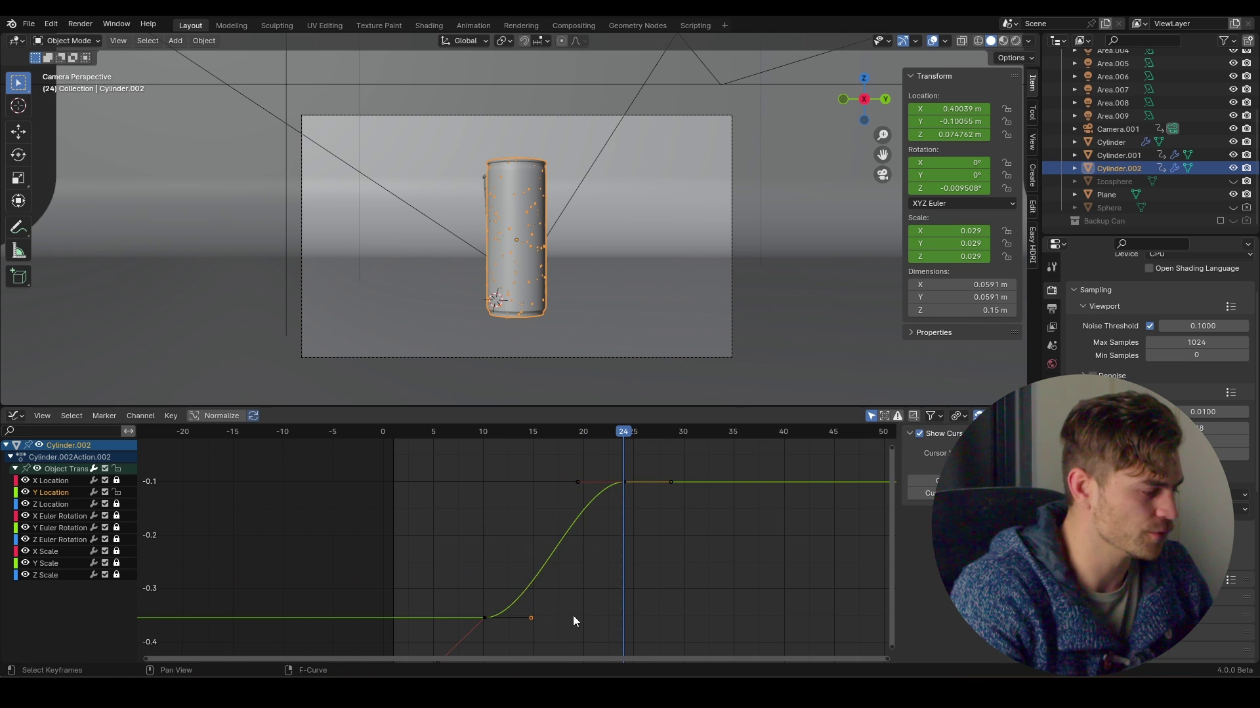
key(g)
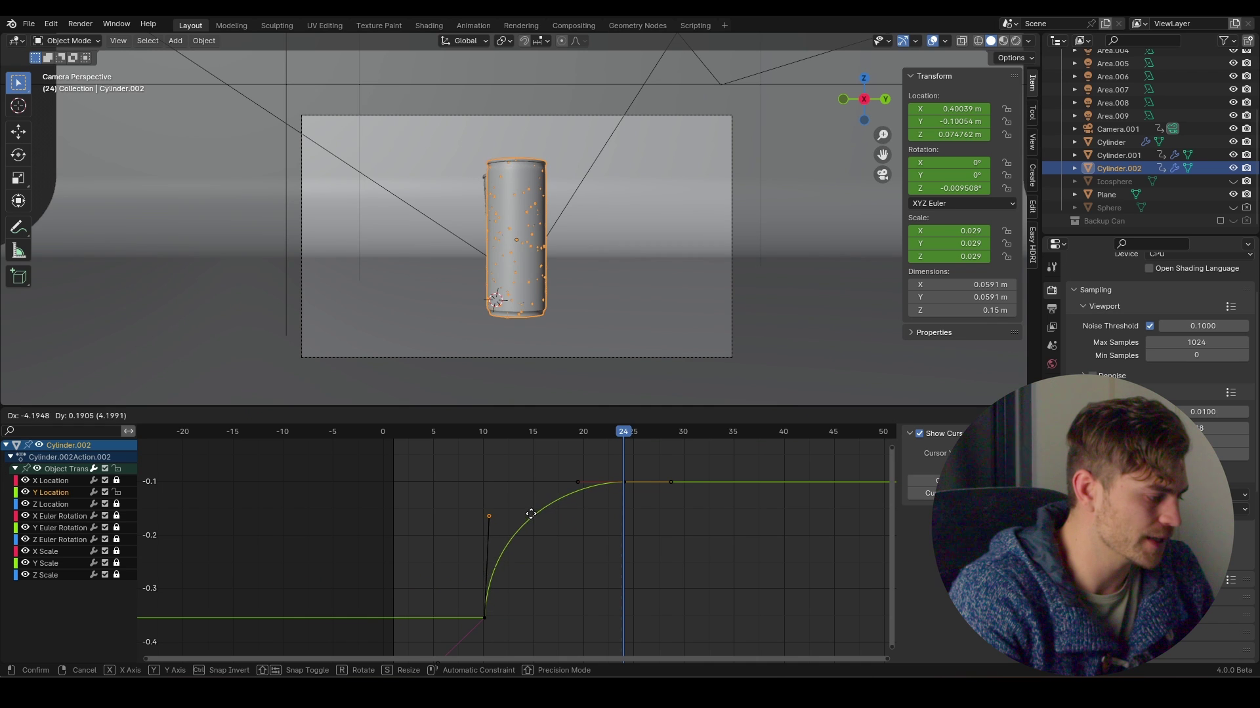
click(530, 513)
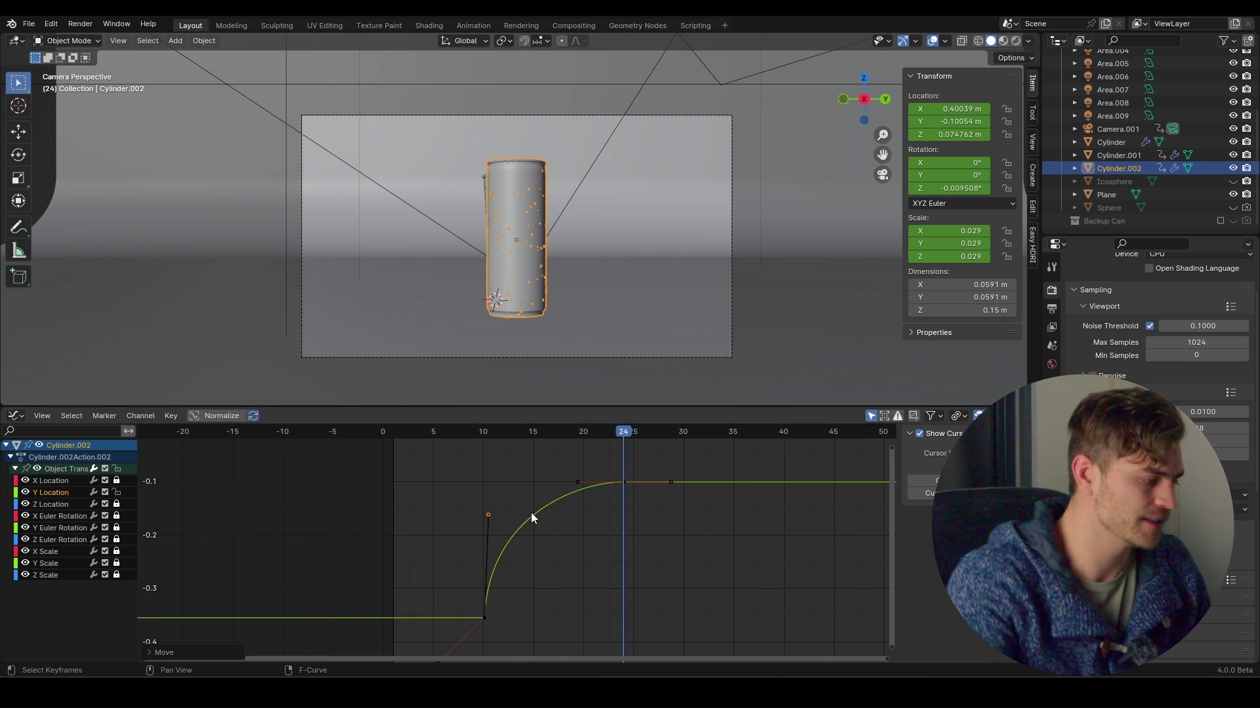
key(space)
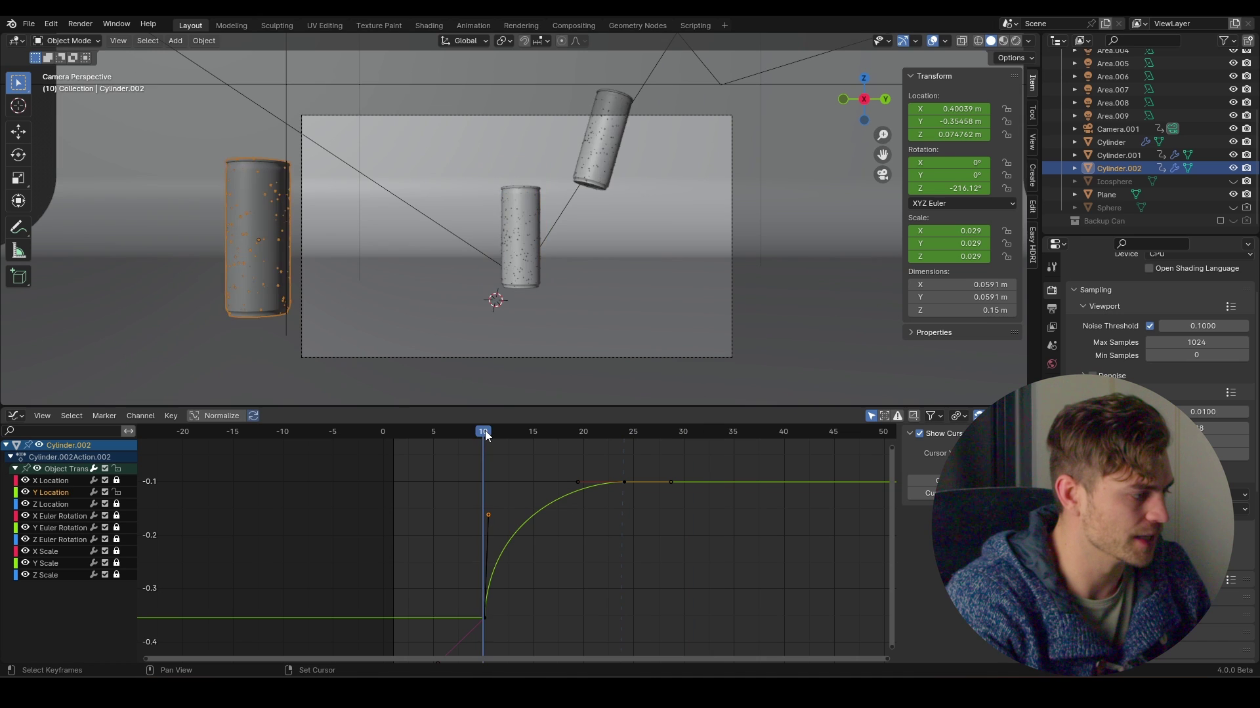
key(space)
key(ctrl+s)
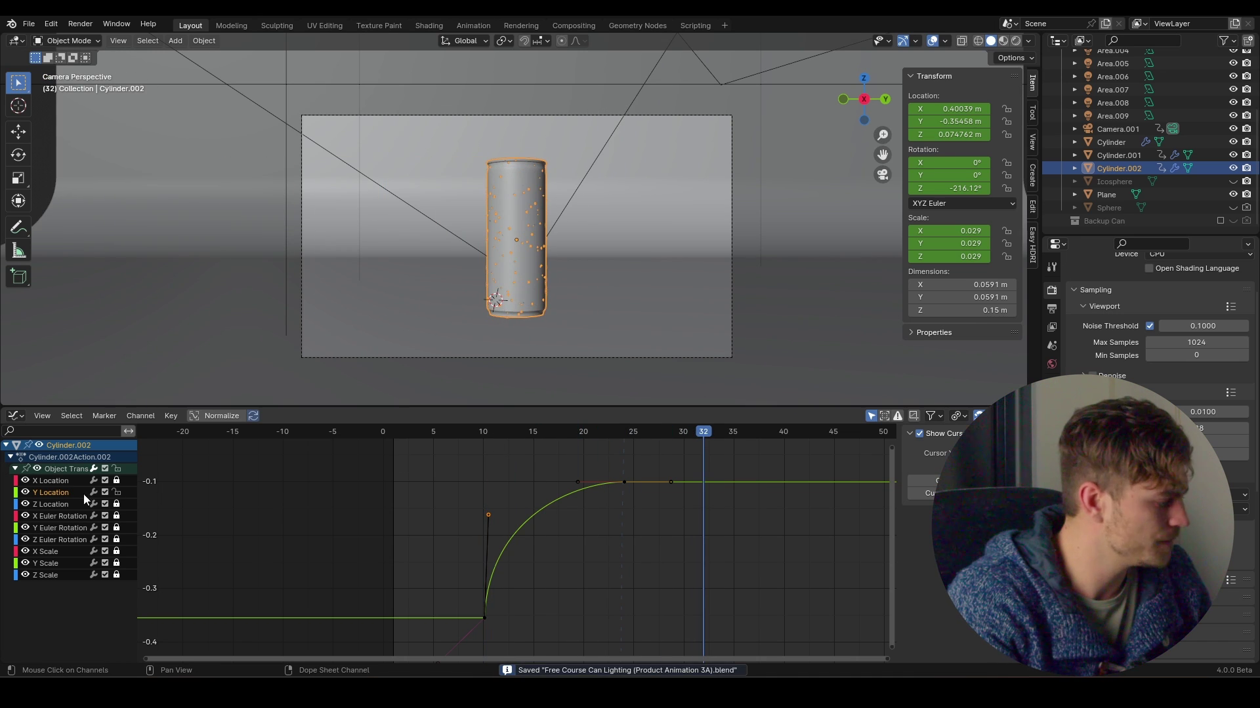
Step: Lock the Y Location channel, unlock Z Euler Rotation, and frame the Z Euler Rotation curve
click(116, 492)
click(59, 538)
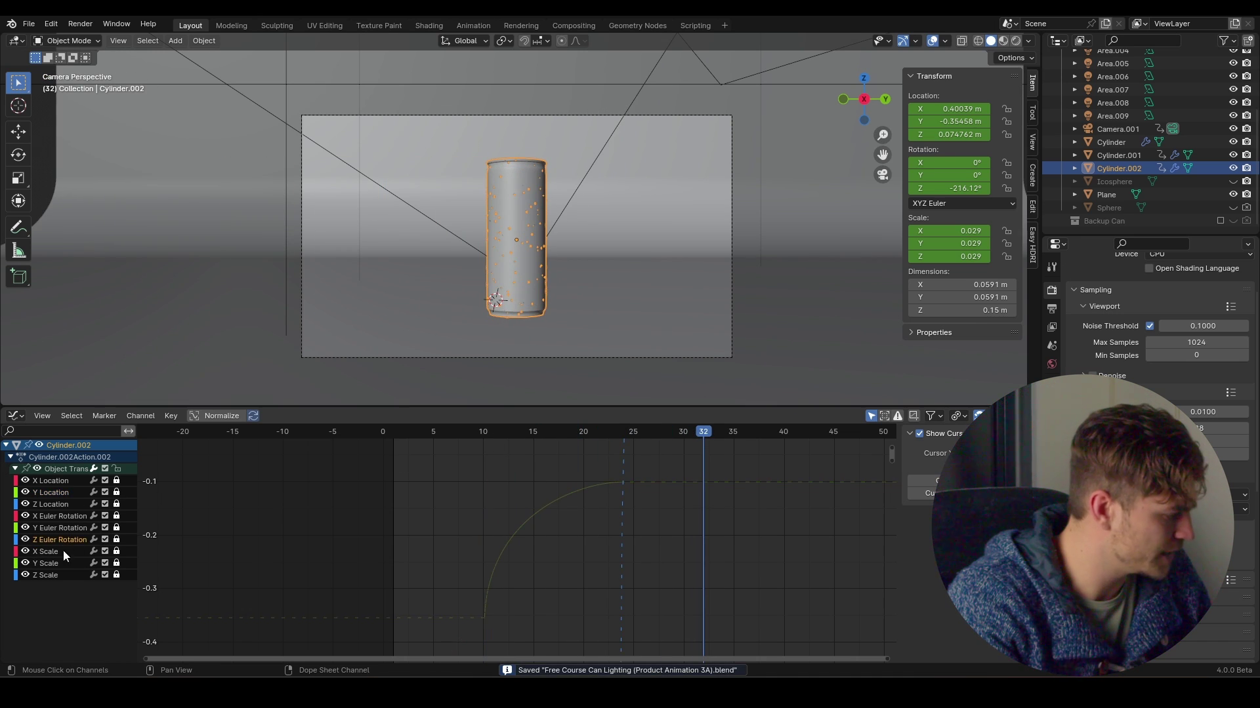
click(117, 539)
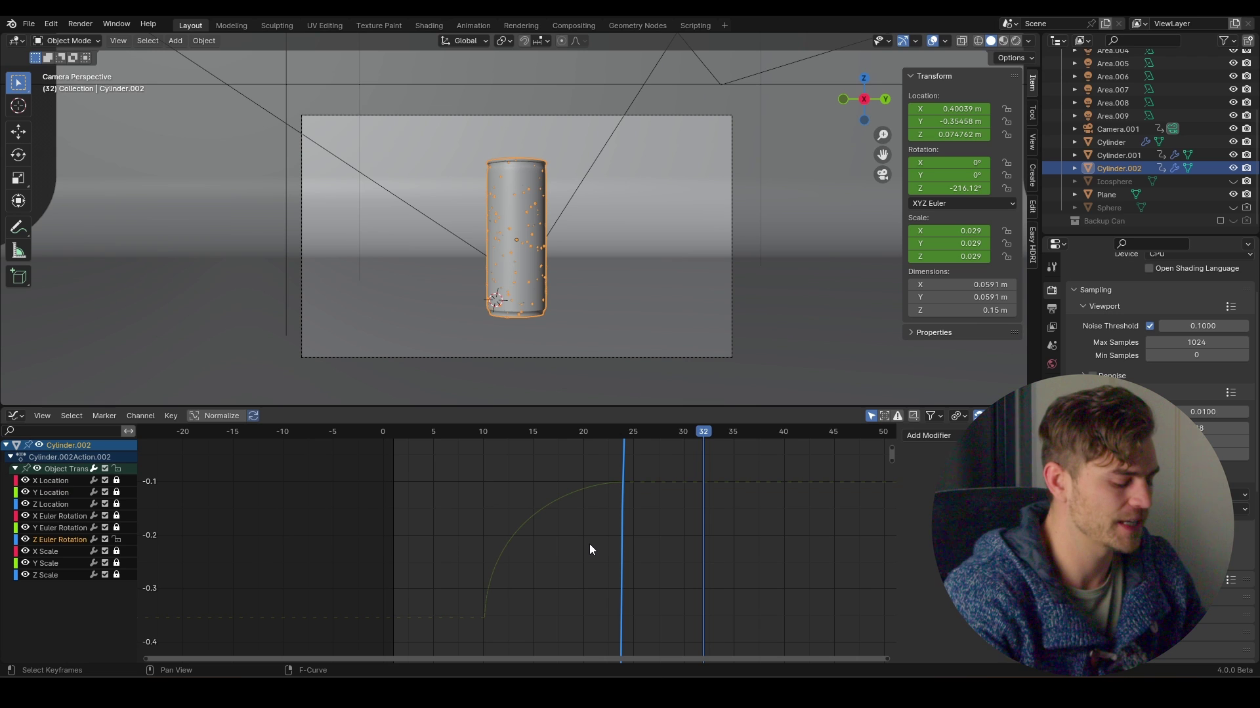
key(Home)
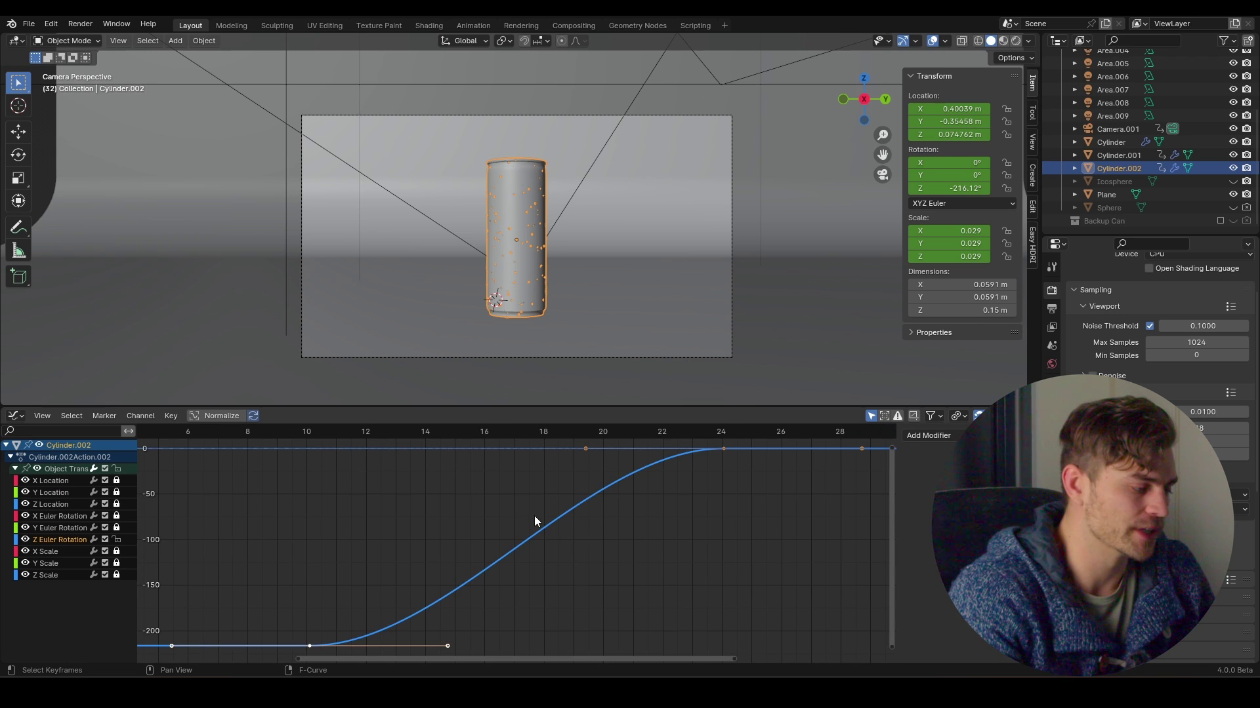
scroll(577, 524, down, 2)
middle_drag(582, 507, 600, 517)
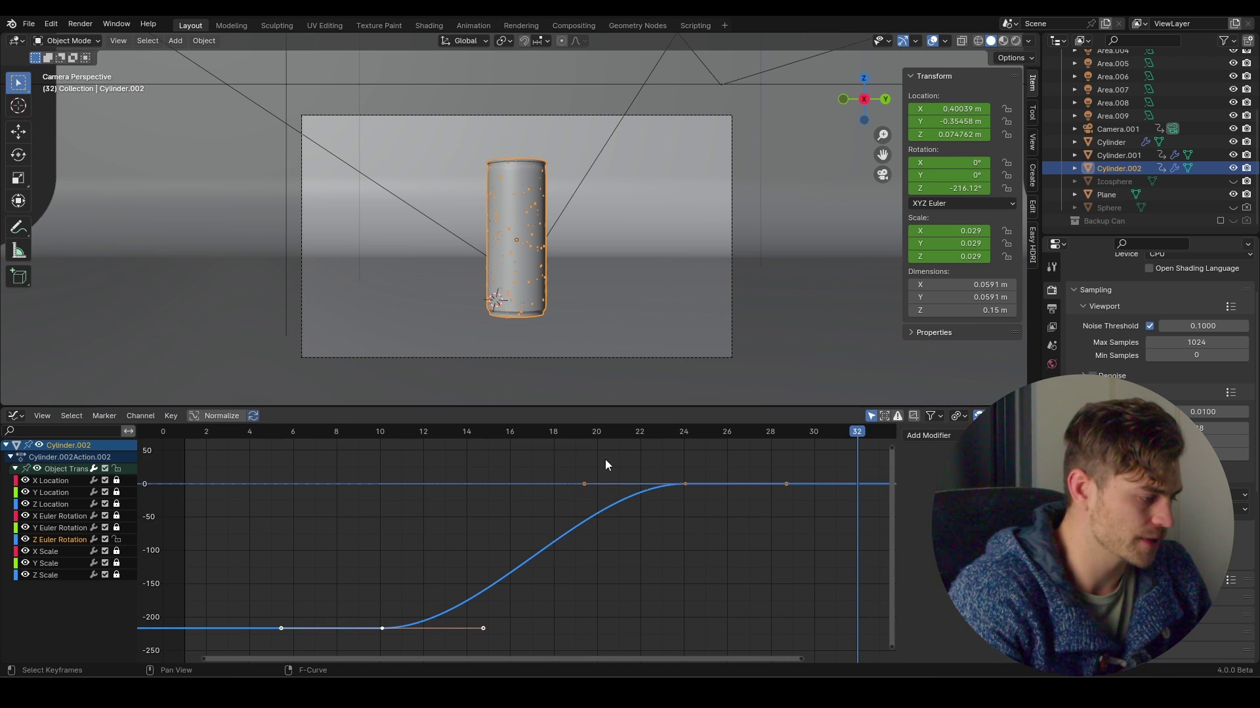
Step: Move the last Z rotation keyframe's incoming handle horizontally to about frame 14, and play back the spin
drag(623, 456, 563, 495)
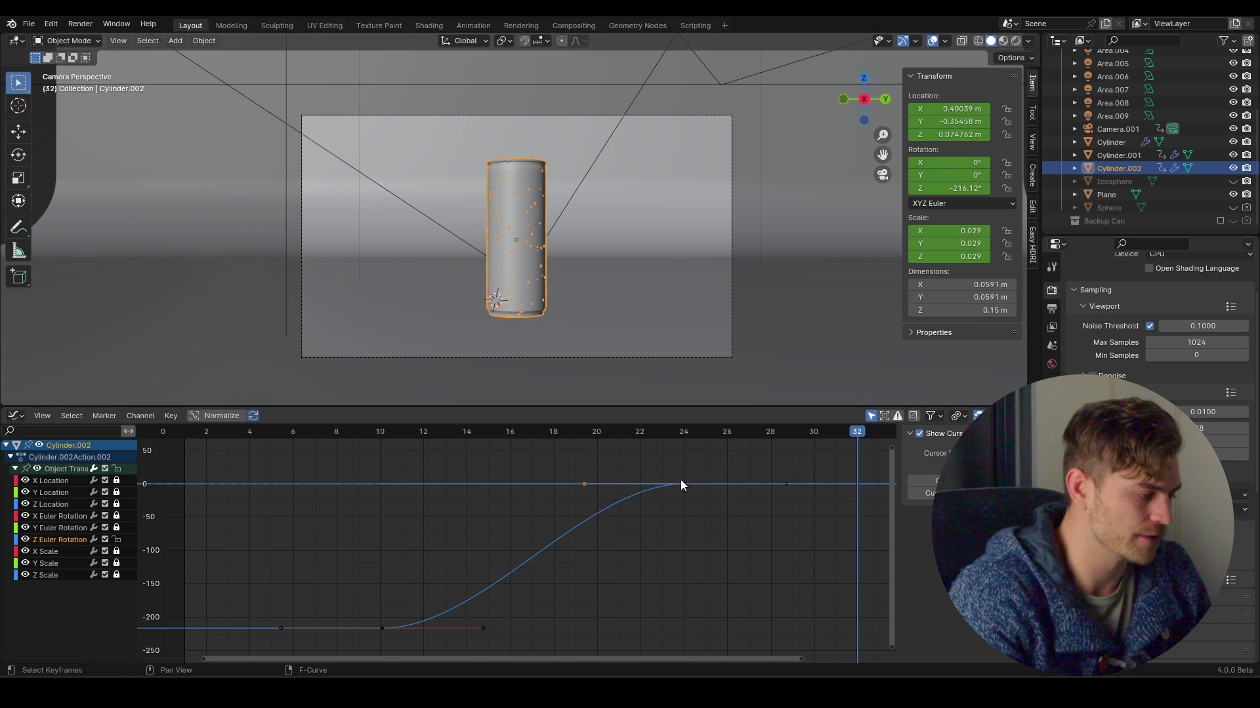
key(g)
key(x)
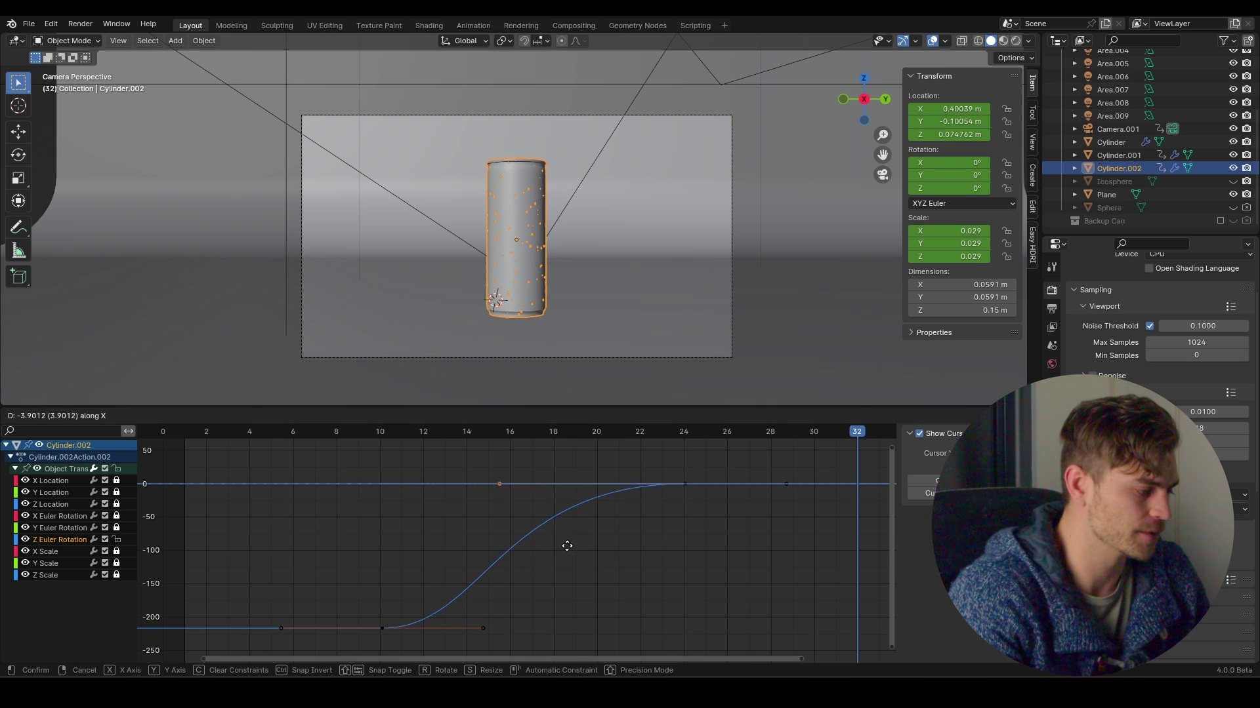
click(538, 540)
key(space)
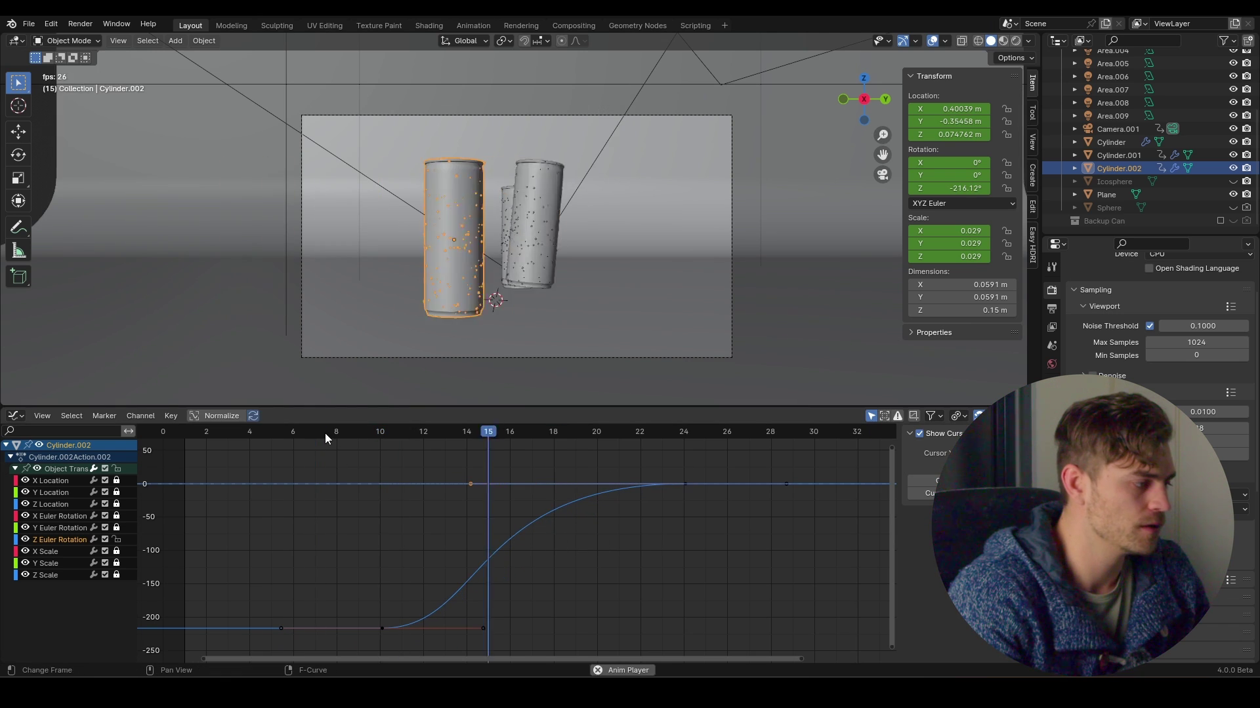
key(space)
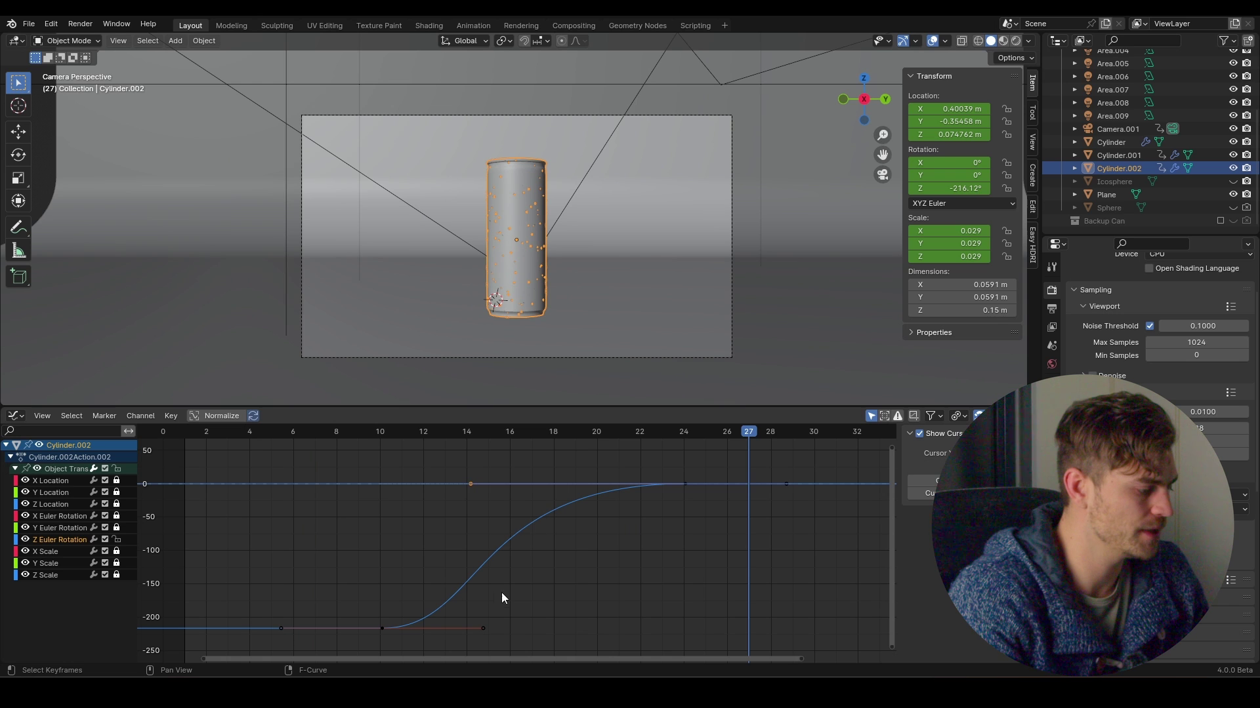
Step: Try extending the first Z rotation keyframe's outgoing handle horizontally to about frame 17, and play back the spin
drag(504, 590, 465, 651)
key(g)
key(x)
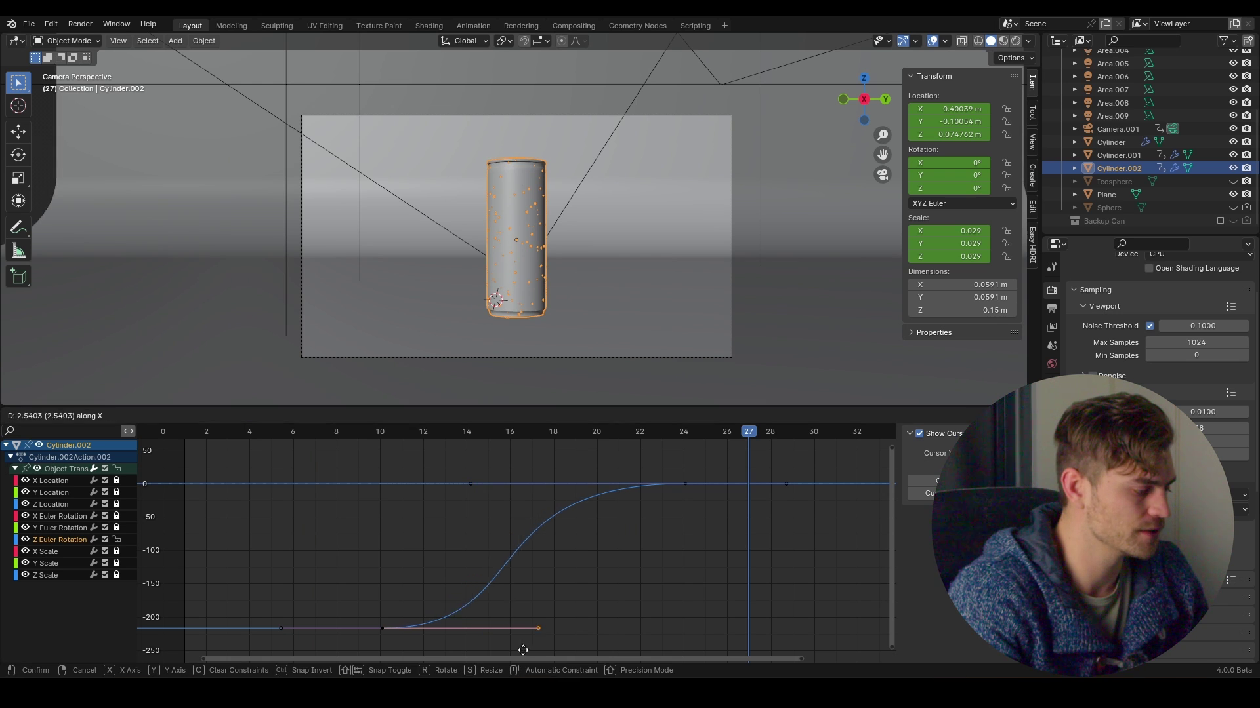
click(527, 648)
key(space)
Step: Shorten the first Z rotation keyframe's outgoing handle horizontally to about frame 11, and play back the result
key(space)
key(g)
key(x)
click(436, 574)
key(space)
key(space)
Step: Extend the last Z rotation keyframe's incoming handle horizontally to about frame 10.5
click(471, 484)
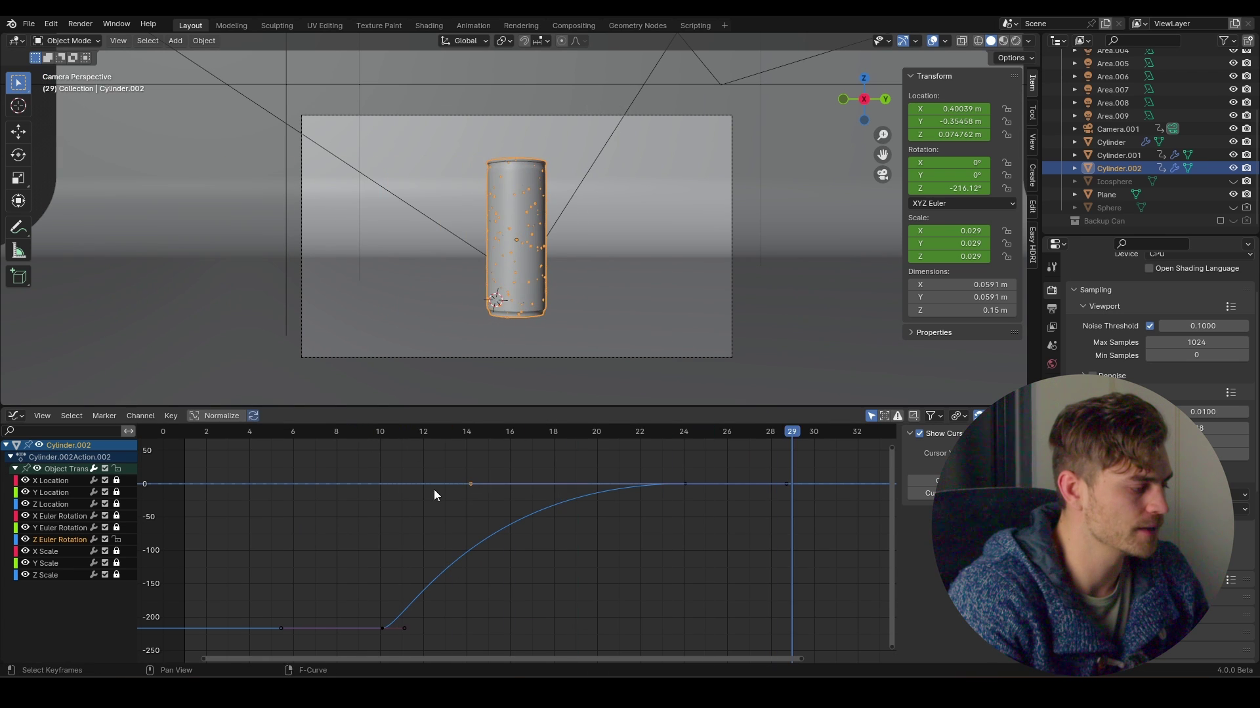
key(g)
key(x)
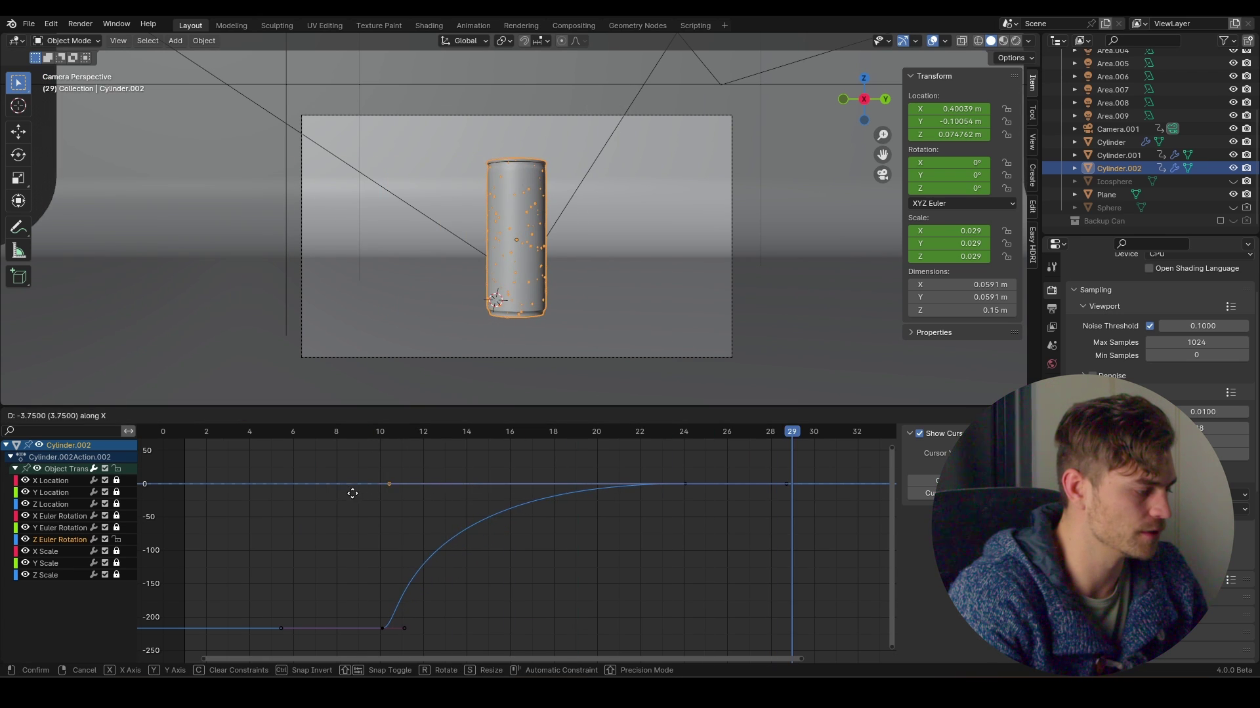
click(352, 494)
Step: Lower the last Z rotation keyframe's incoming handle to about -60° near frame 11, and play back the entrance
key(g)
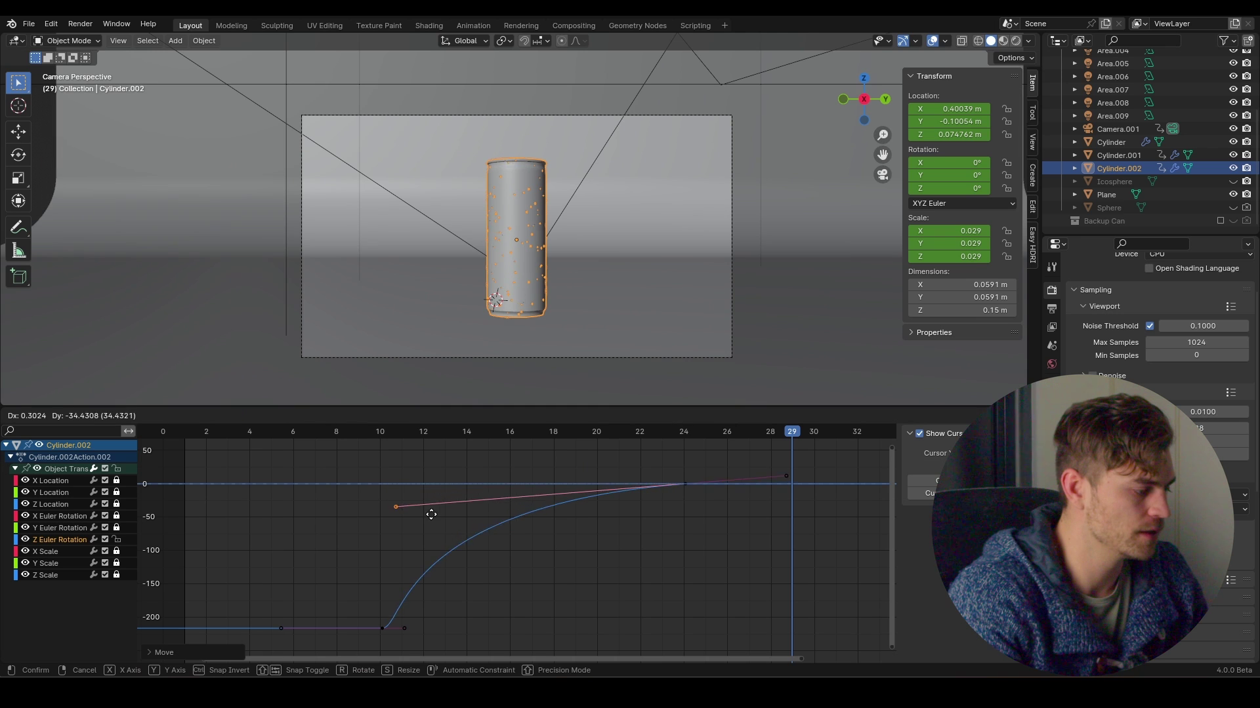
click(435, 532)
key(space)
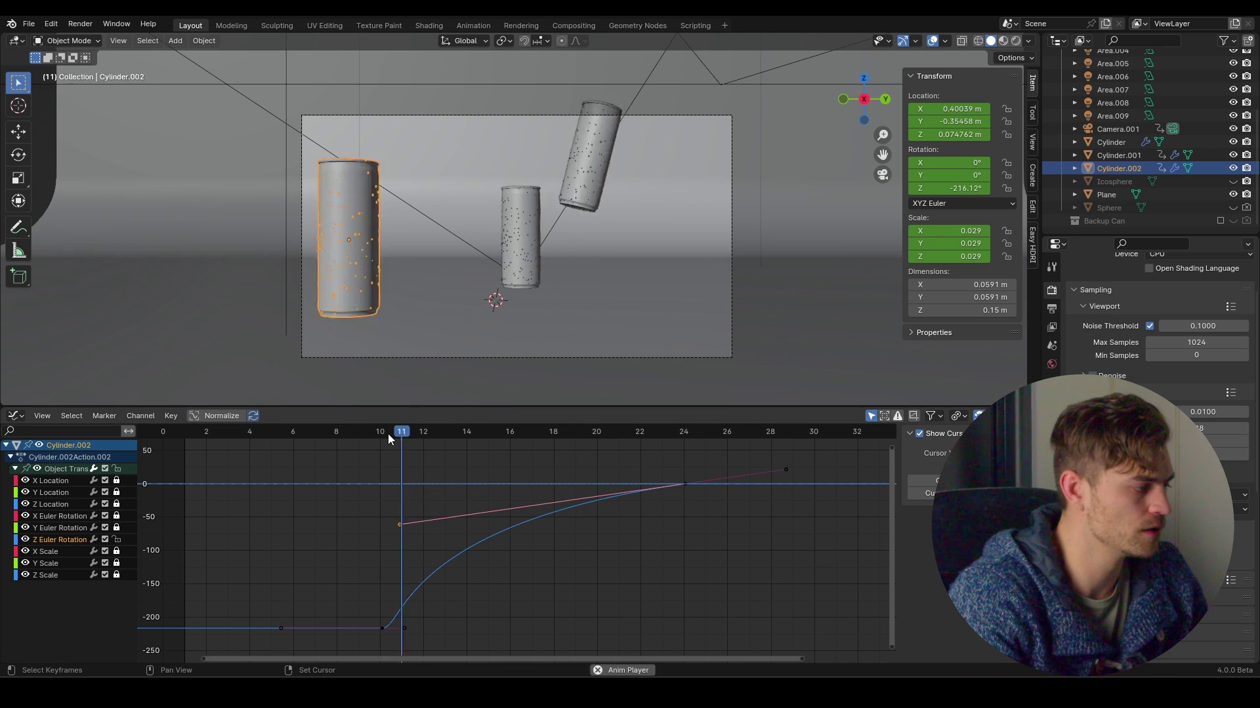
click(310, 431)
key(space)
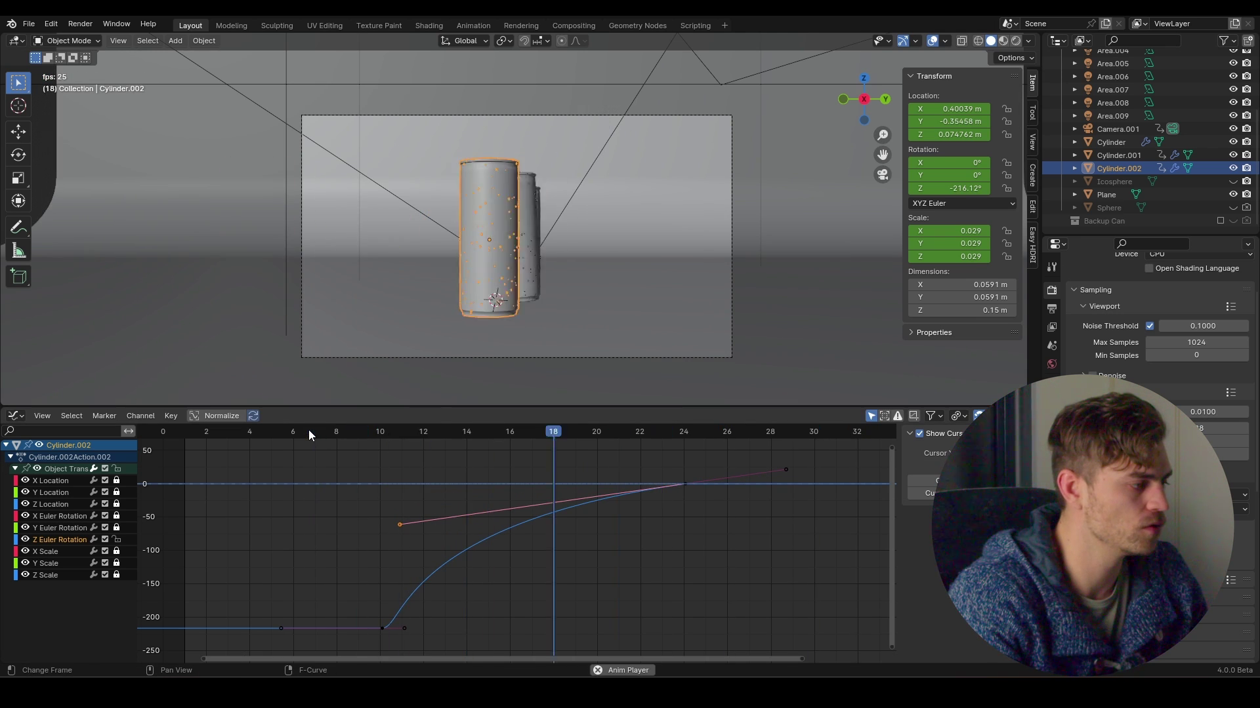
key(space)
key(space)
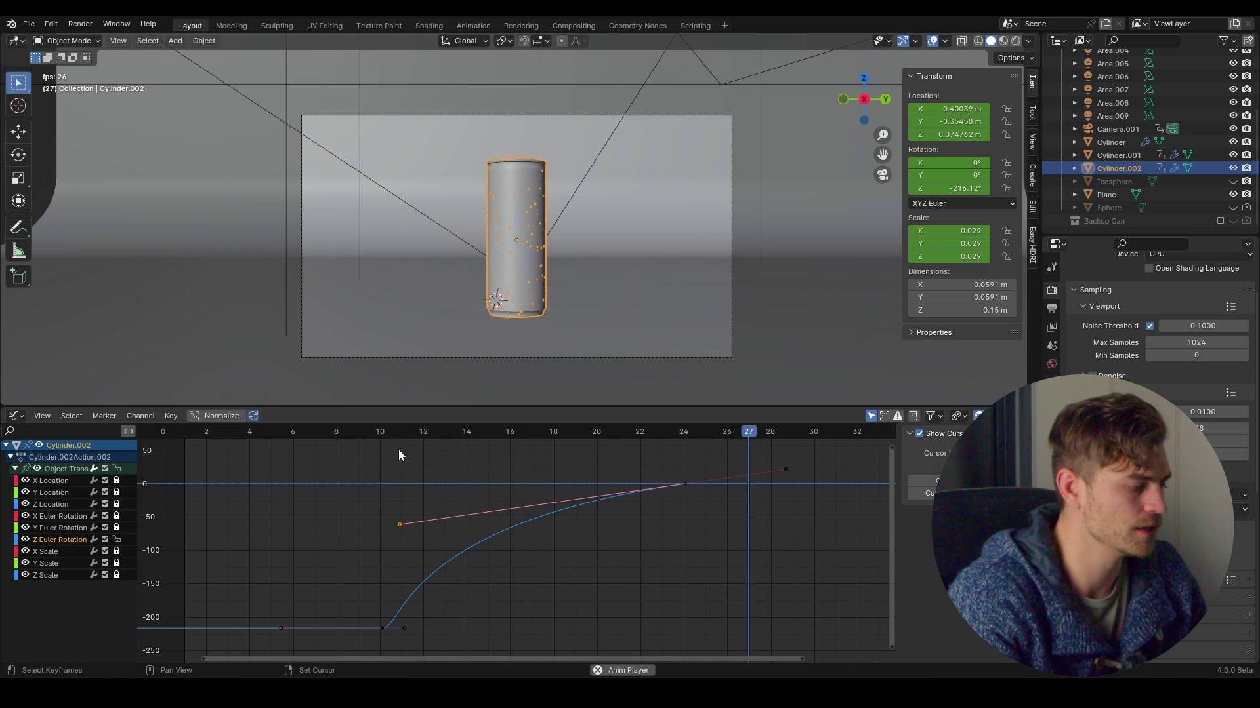
key(space)
Step: Try lowering the last Z rotation keyframe's incoming handle to about -95°, and play back the entrance from around frame 10
key(g)
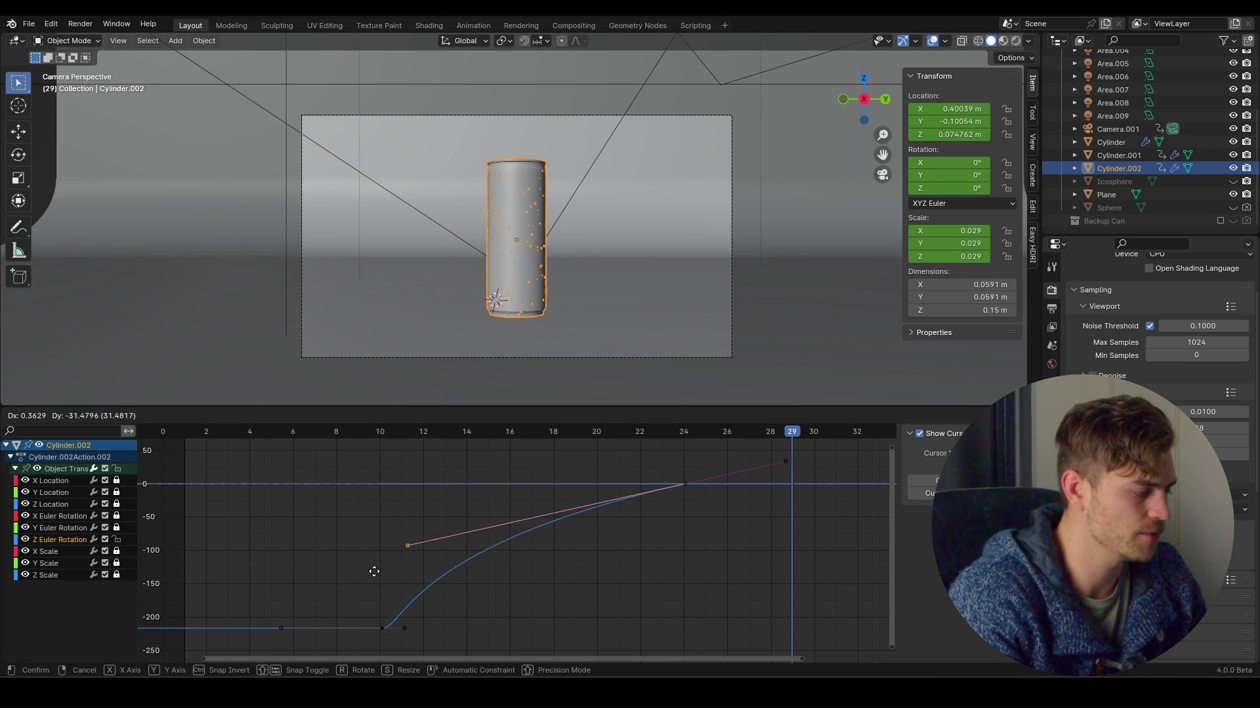
click(371, 575)
click(366, 432)
key(space)
key(space)
click(388, 432)
key(space)
key(space)
Step: Raise the last Z rotation keyframe's incoming handle to about -50° near frame 11, and play back the entrance
key(g)
click(427, 490)
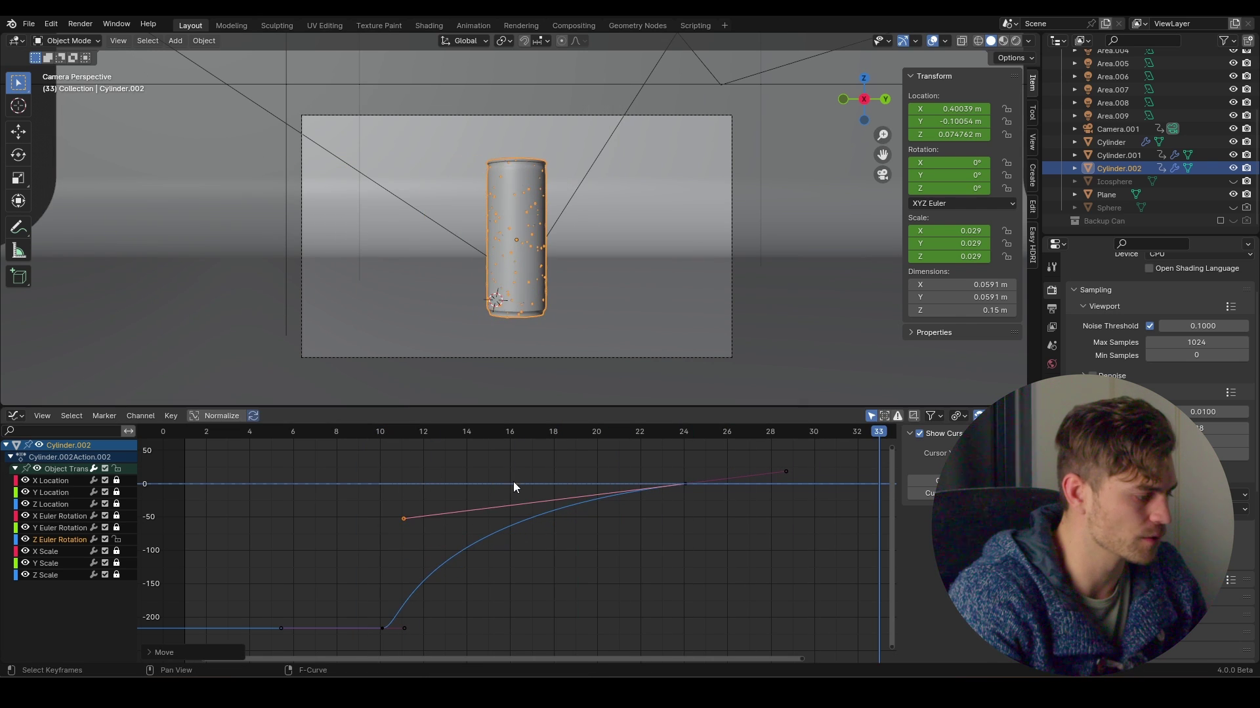
click(395, 434)
key(space)
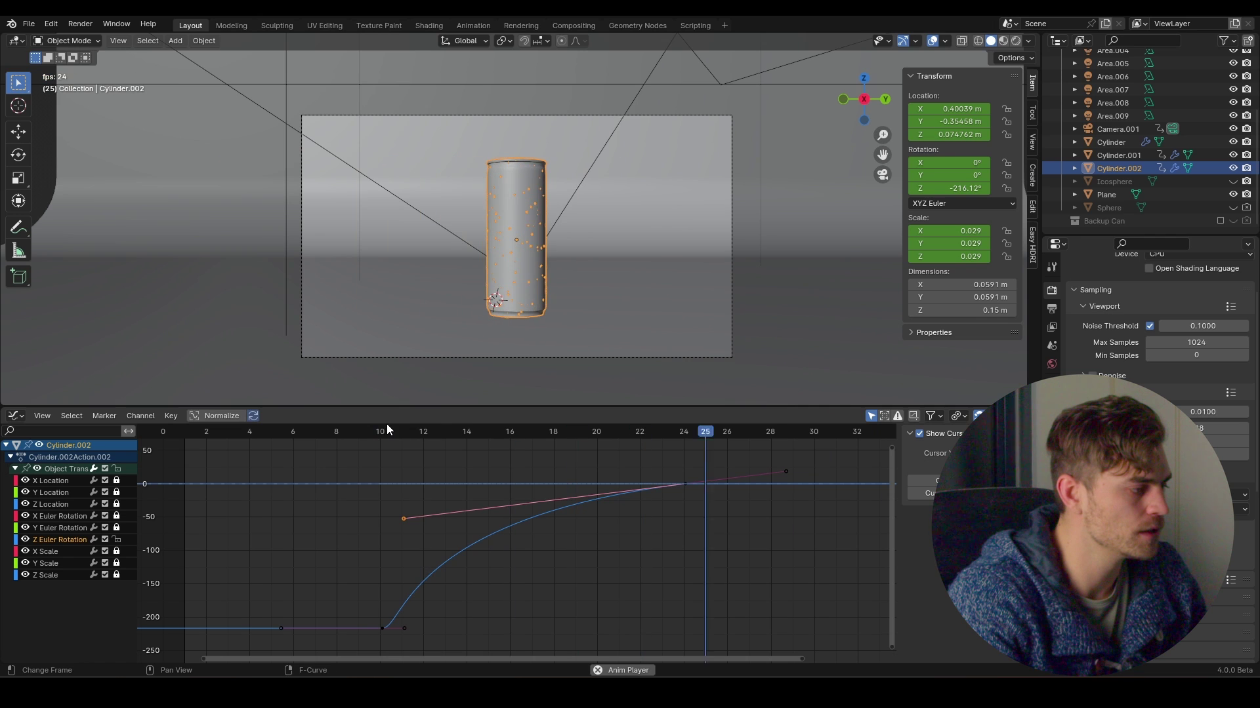
key(space)
Step: Try extending the last Z rotation keyframe's incoming handle to about frame 8, and play back the entrance
key(g)
click(303, 540)
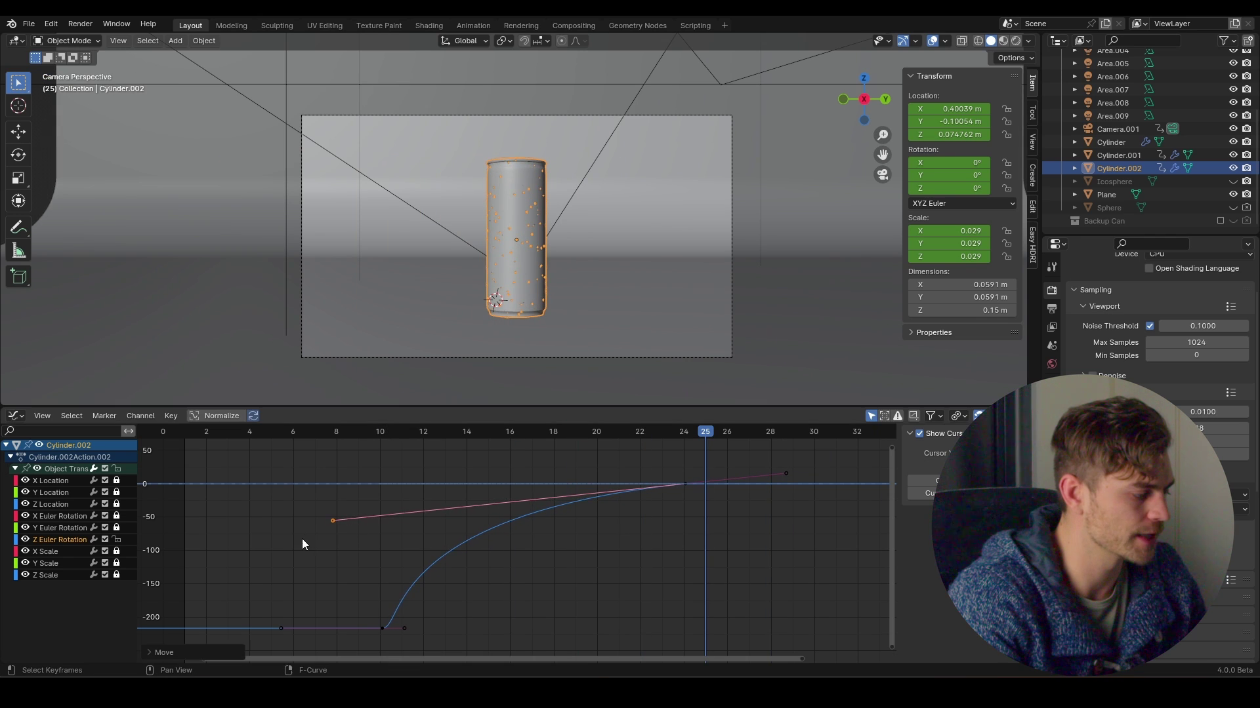
click(371, 435)
key(space)
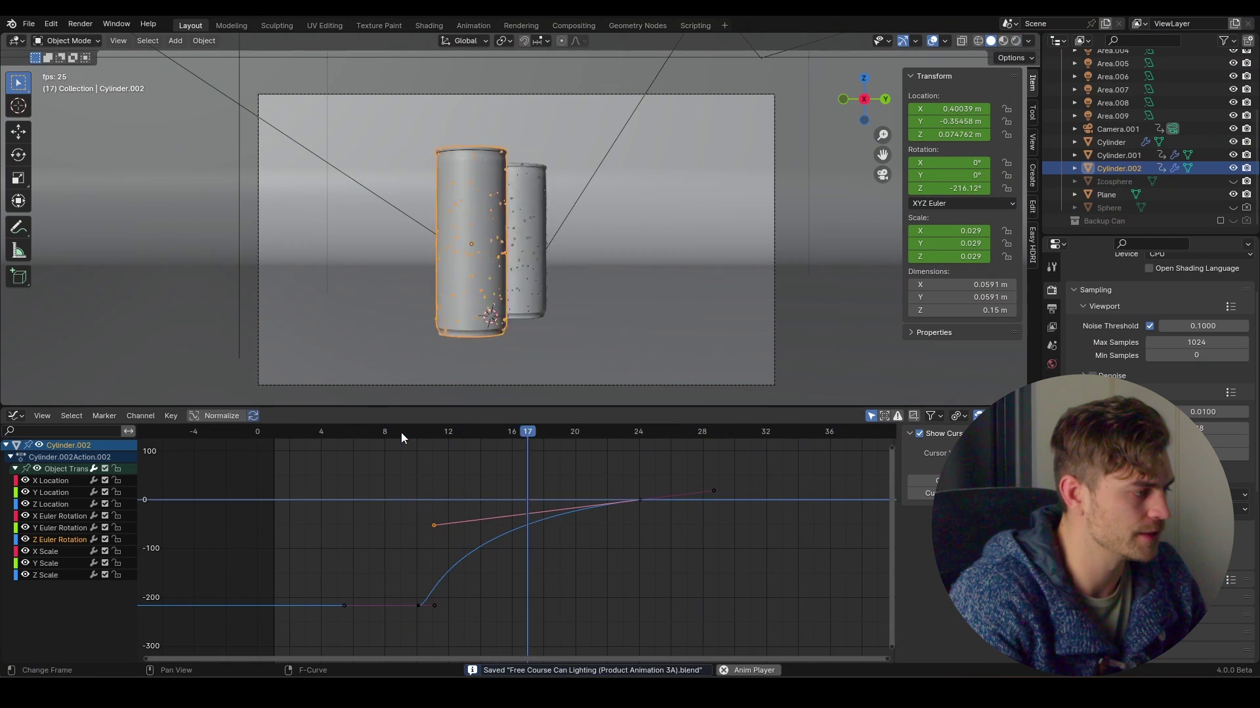
key(Escape)
Step: Save the file and play back the full animation from its opening frames to check the can entrances
key(ctrl+s)
key(space)
key(space)
click(333, 434)
key(space)
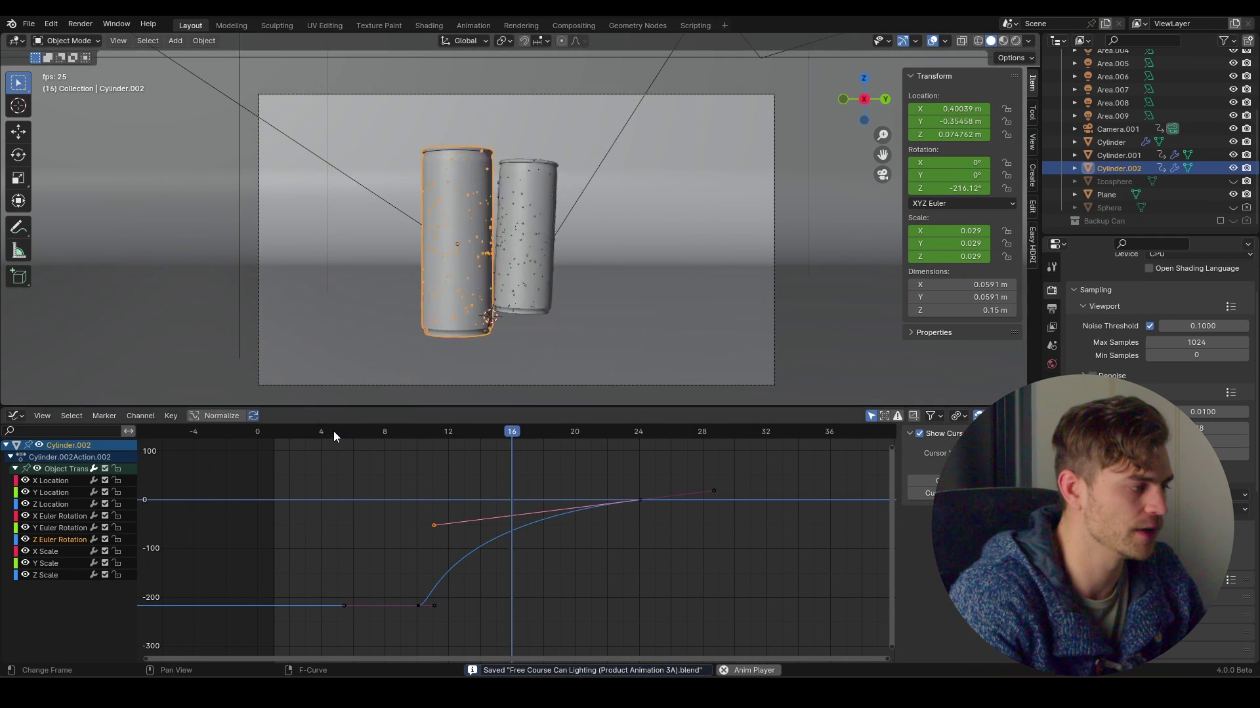
key(space)
click(286, 433)
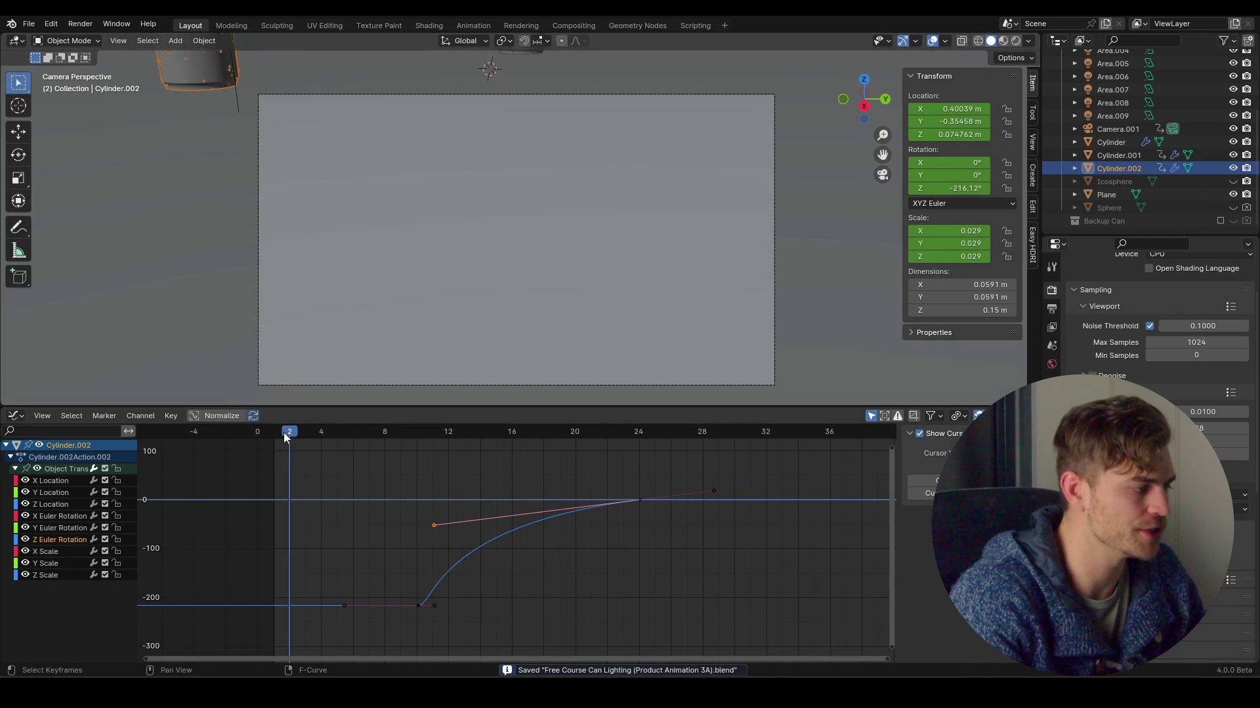
key(space)
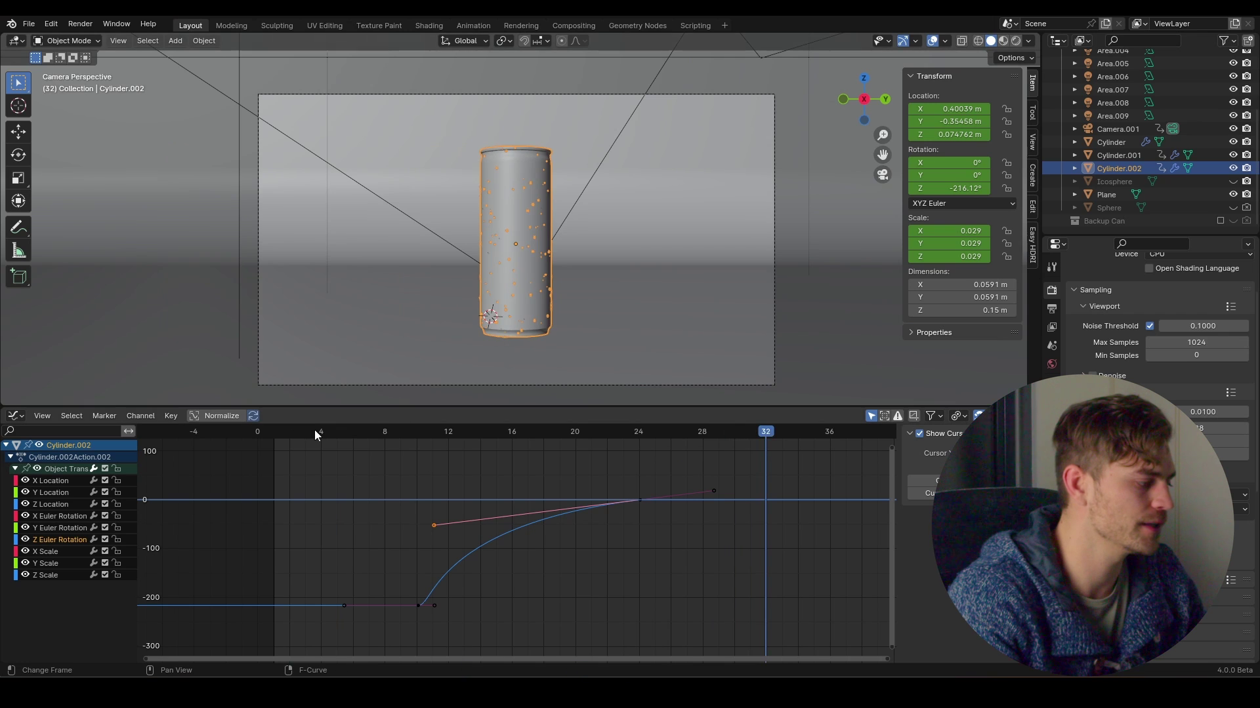
click(278, 432)
key(space)
Step: Go to frame 10 and switch the Graph Editor back to the Timeline
drag(430, 434, 420, 442)
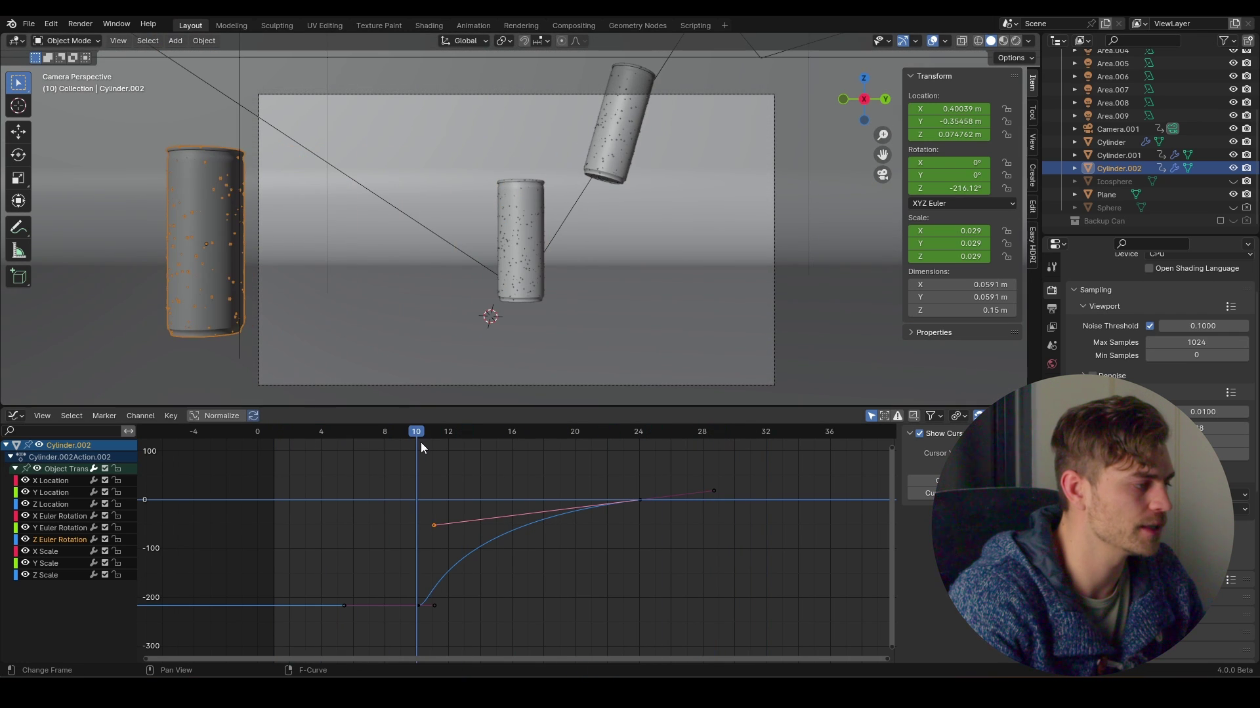
click(16, 416)
click(187, 465)
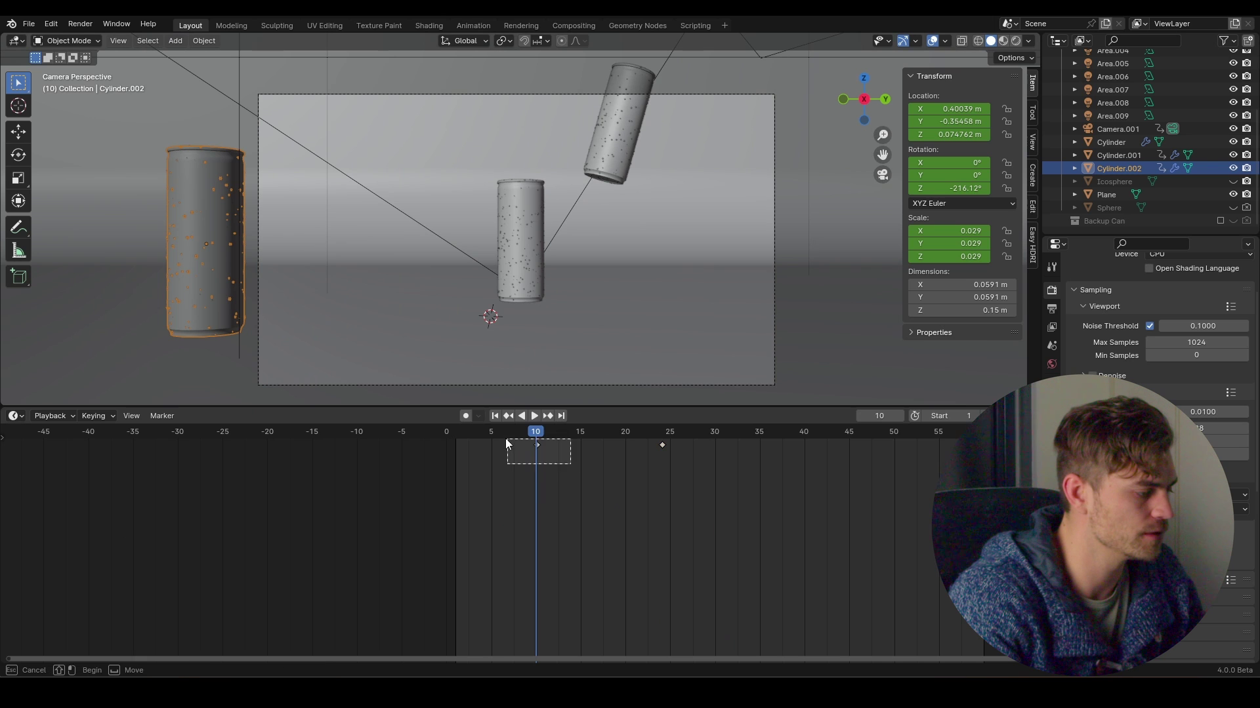
Step: Move the front can's first keyframe to about frame 7, and play back the animation from frame 1
key(g)
click(528, 476)
click(454, 433)
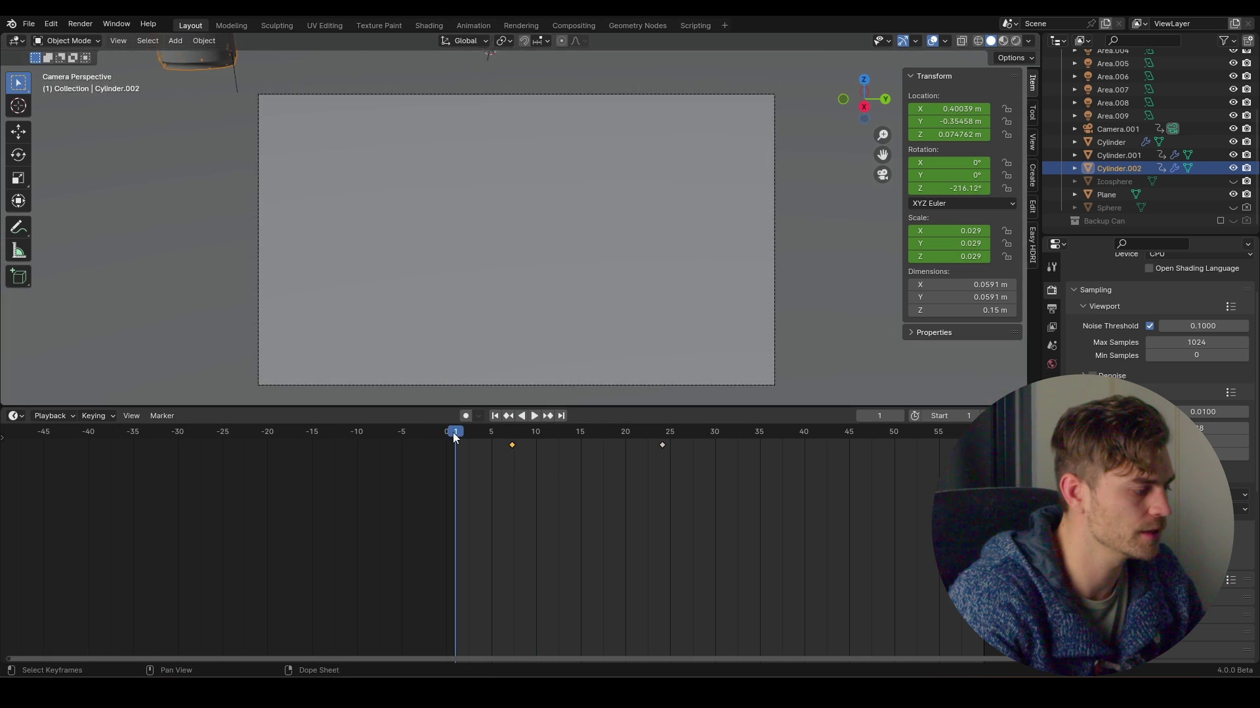
key(space)
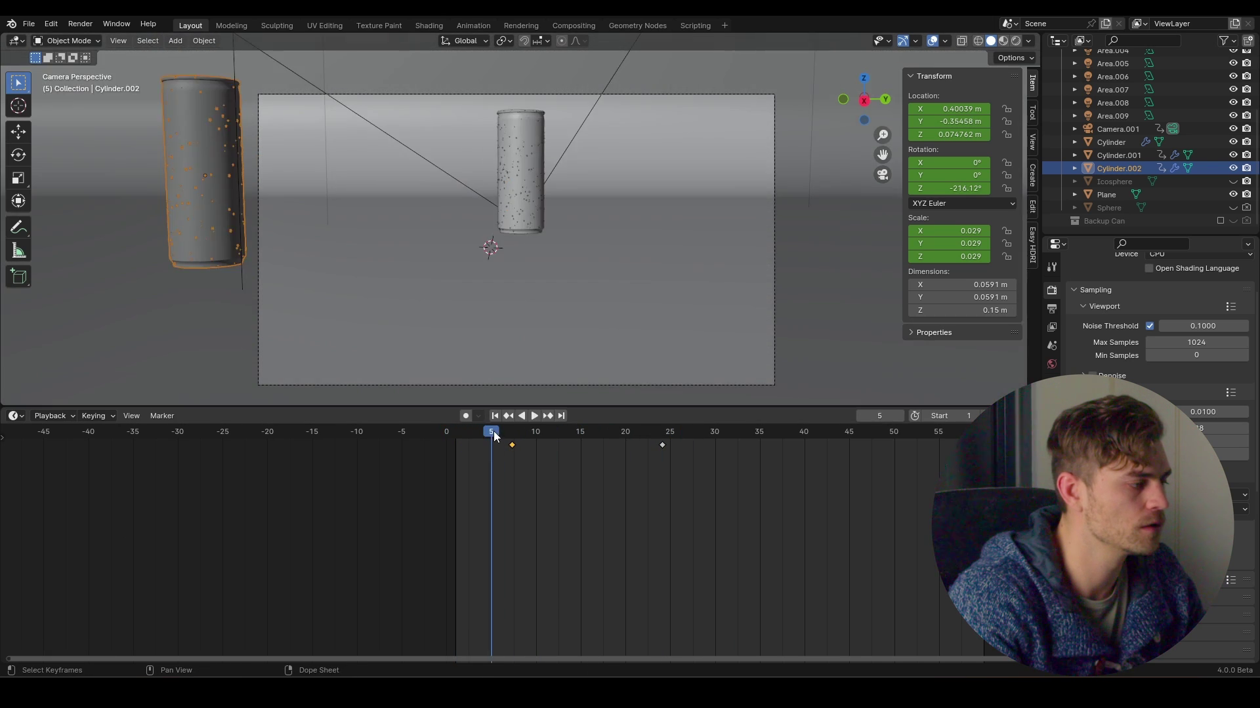
key(space)
Step: Shift both of the front can's keyframes to about frames 13 and 30, and play back the animation
drag(714, 472, 509, 443)
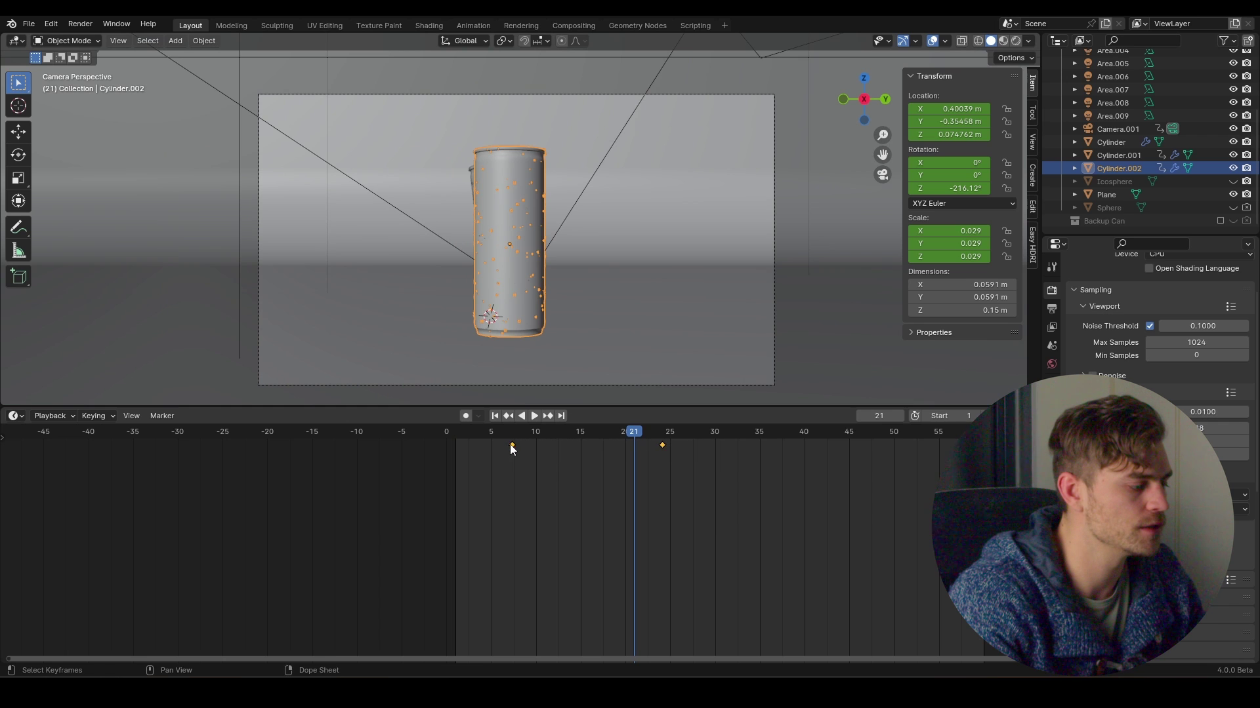
key(g)
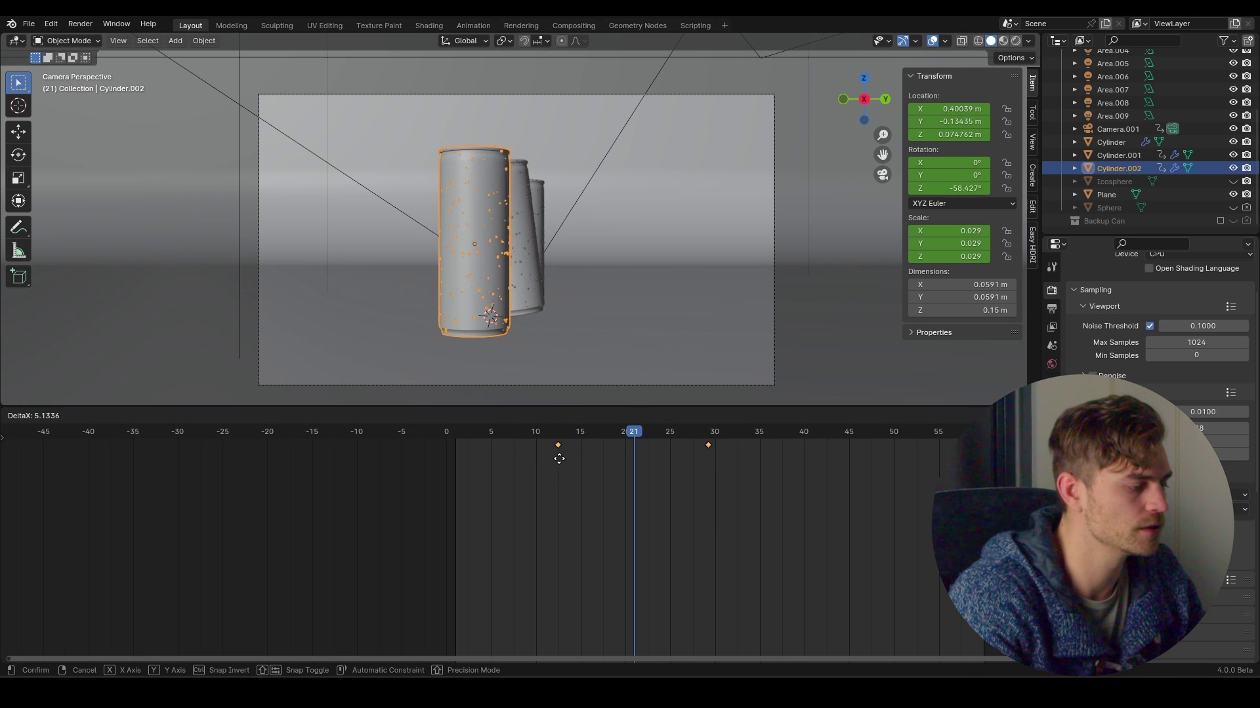
click(566, 461)
key(space)
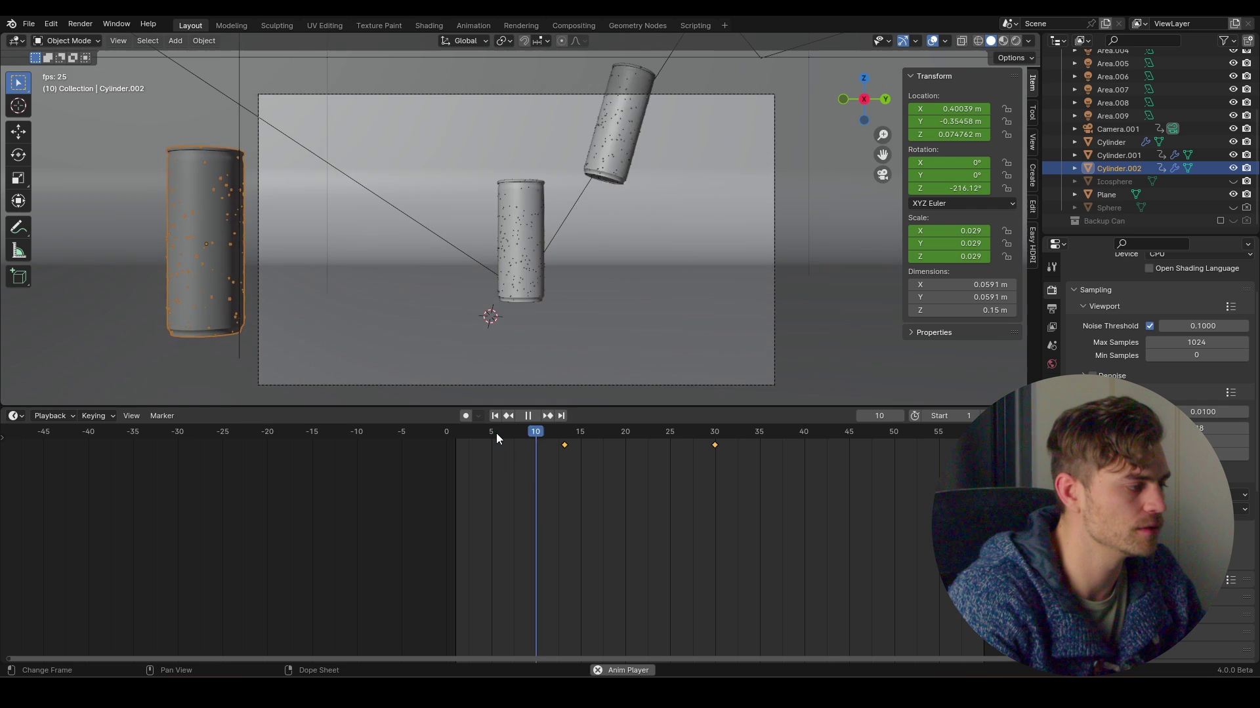
click(639, 472)
Step: Save the file and duplicate the front can about 0.154 m along the global X axis toward the camera
key(ctrl+s)
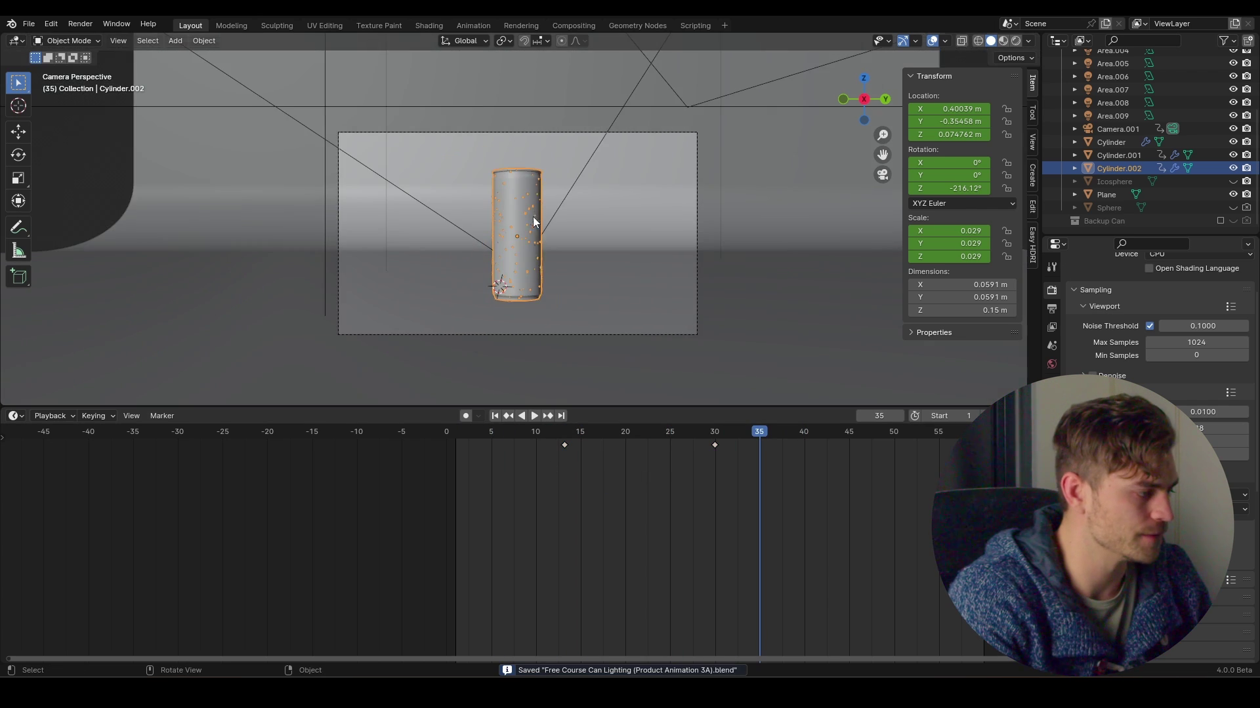
middle_drag(538, 231, 600, 260)
key(shift+d)
key(x)
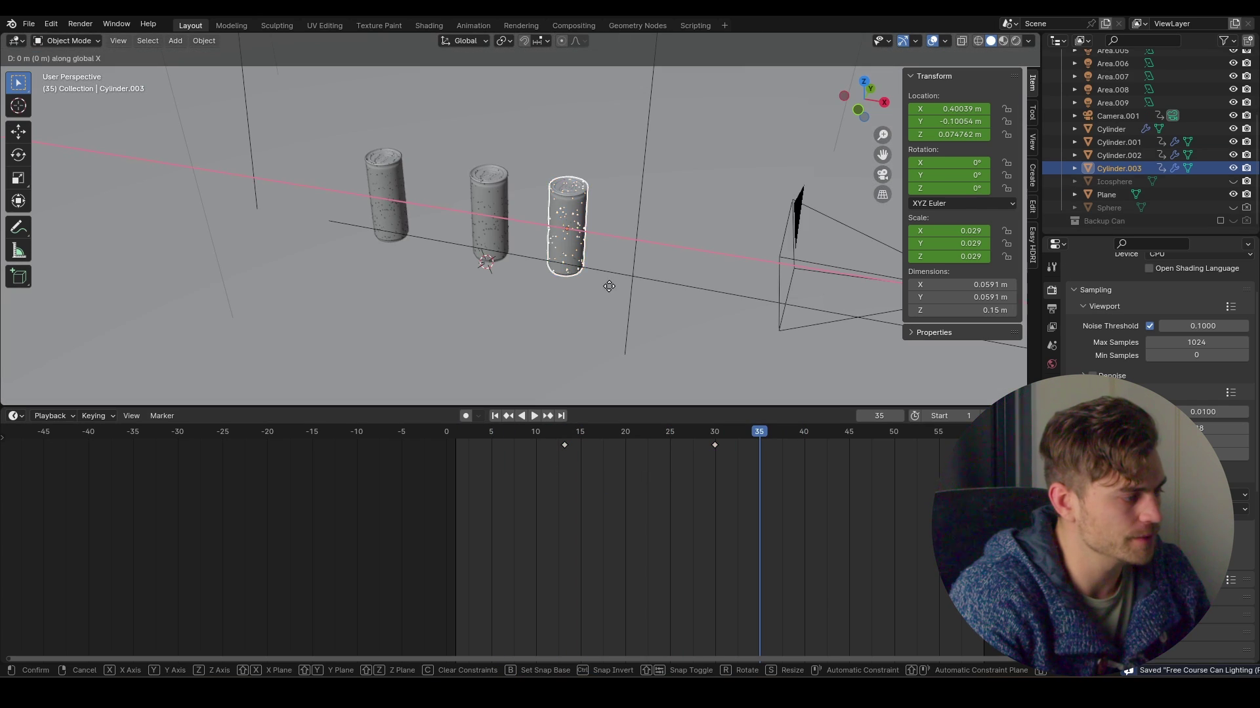
click(666, 290)
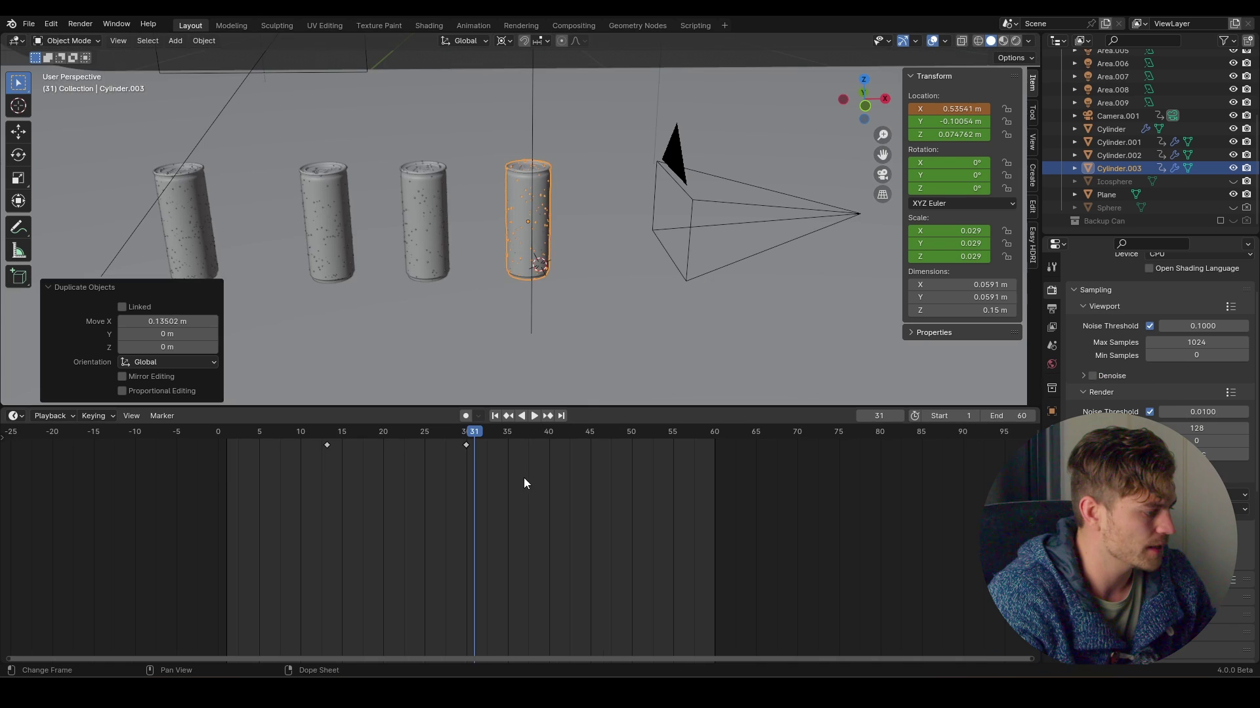
Step: Delete all of the duplicated can's inherited keyframes
drag(555, 471, 297, 441)
key(x)
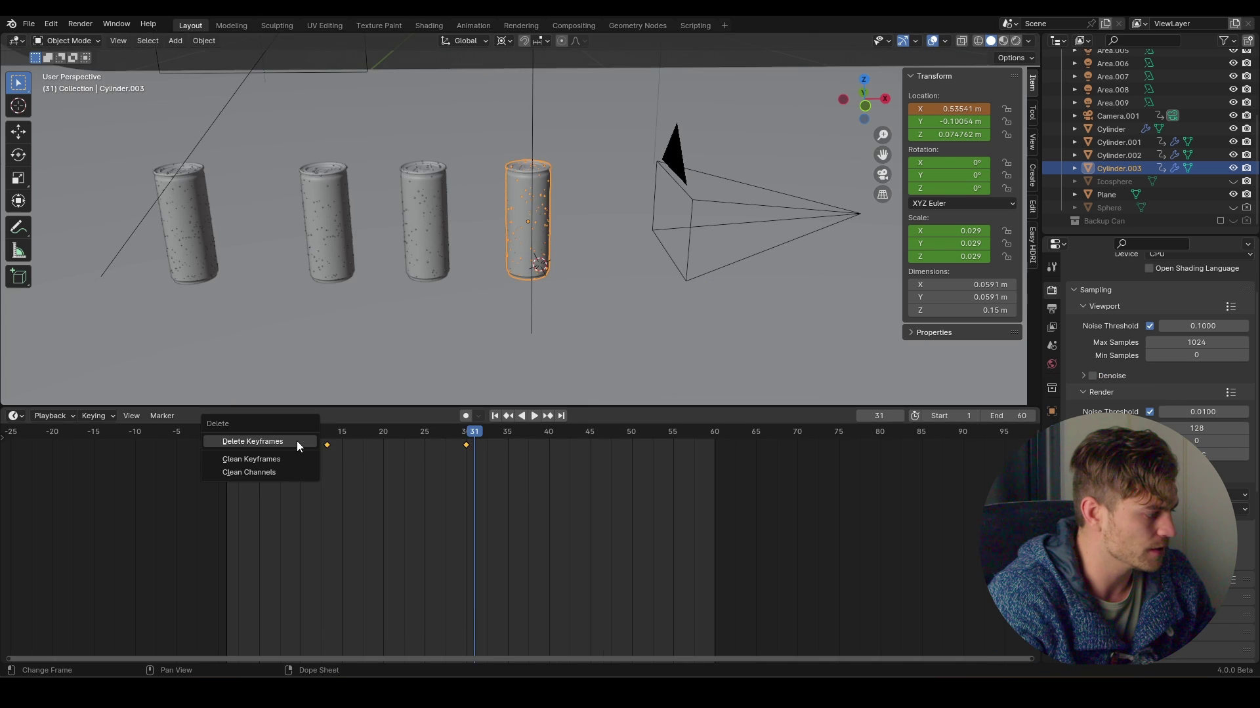
click(297, 441)
Step: In camera view, insert a Location, Rotation & Scale keyframe for the duplicated can at frame 30
key(KP_0)
drag(407, 432, 465, 447)
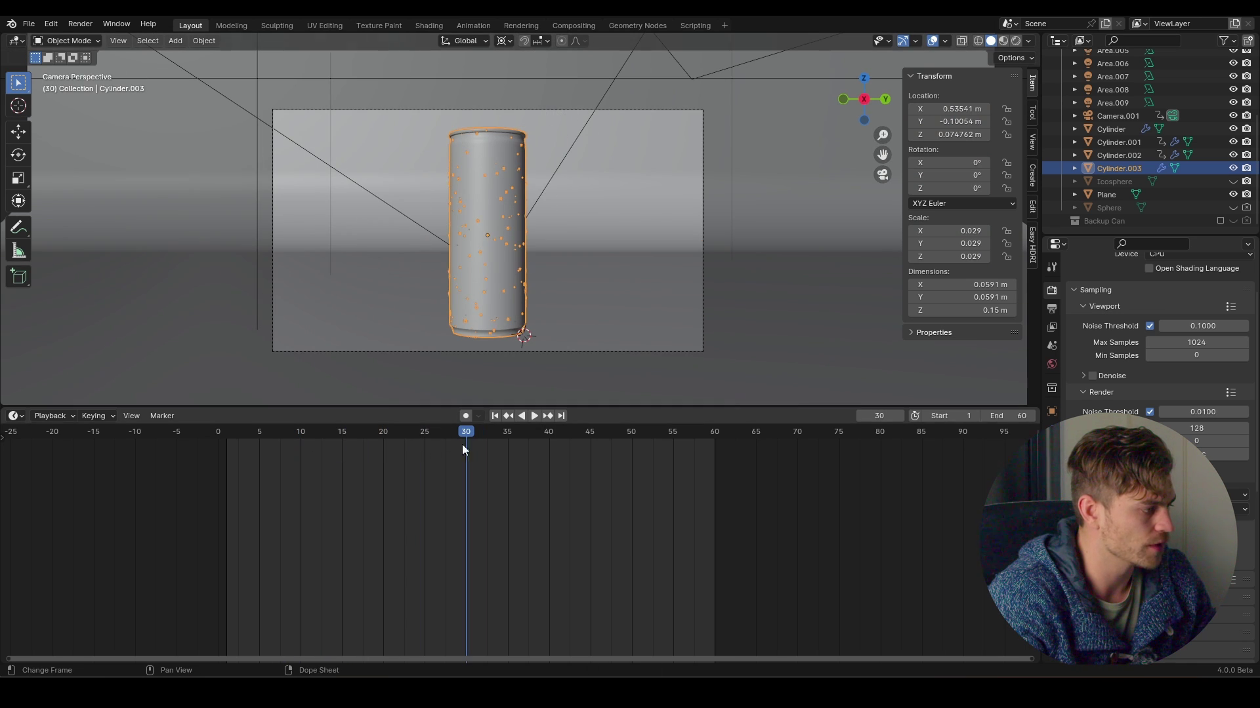
key(i)
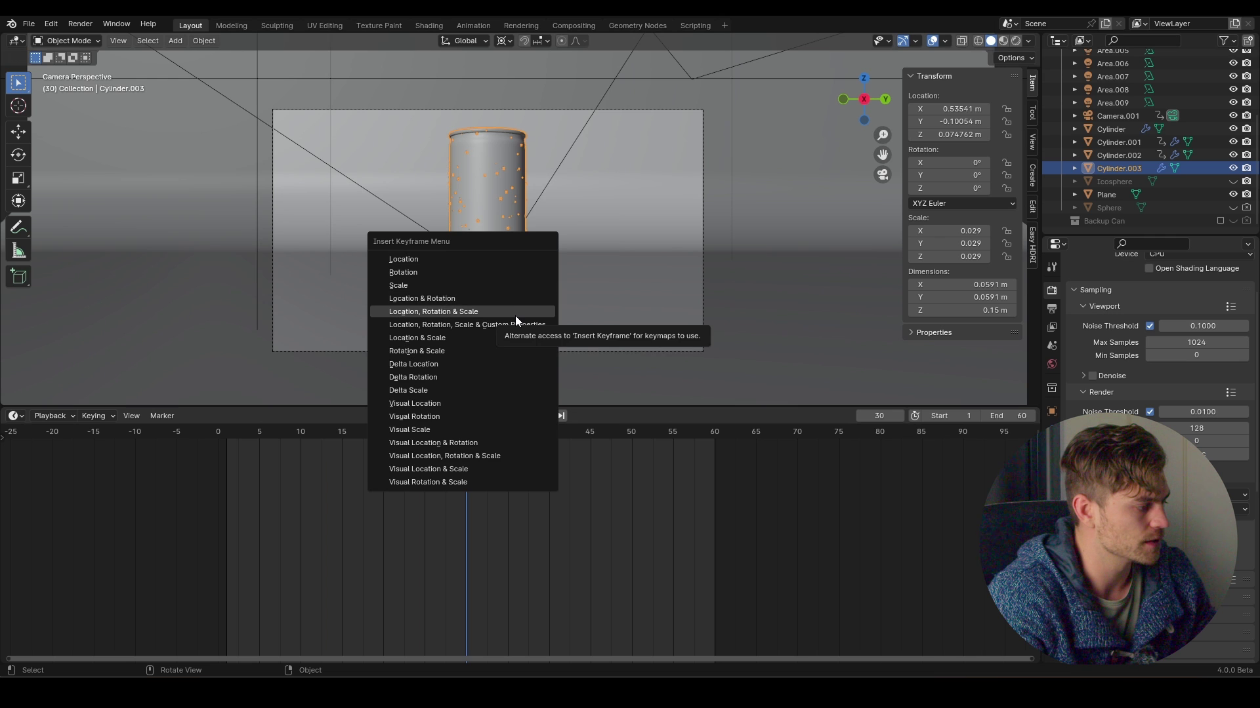
click(514, 314)
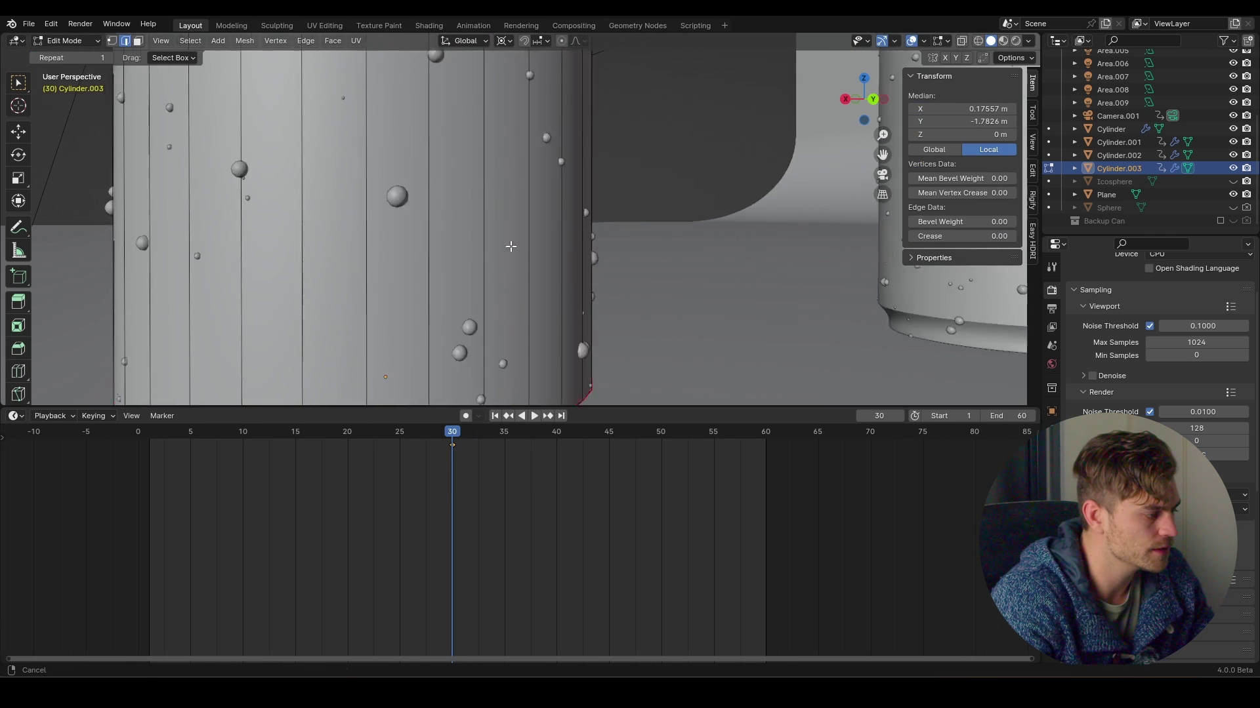
Step: Snap the 3D cursor to the selected geometry at the can's base edge, and return to the camera view in Object Mode
key(shift+s)
click(550, 366)
key(Tab)
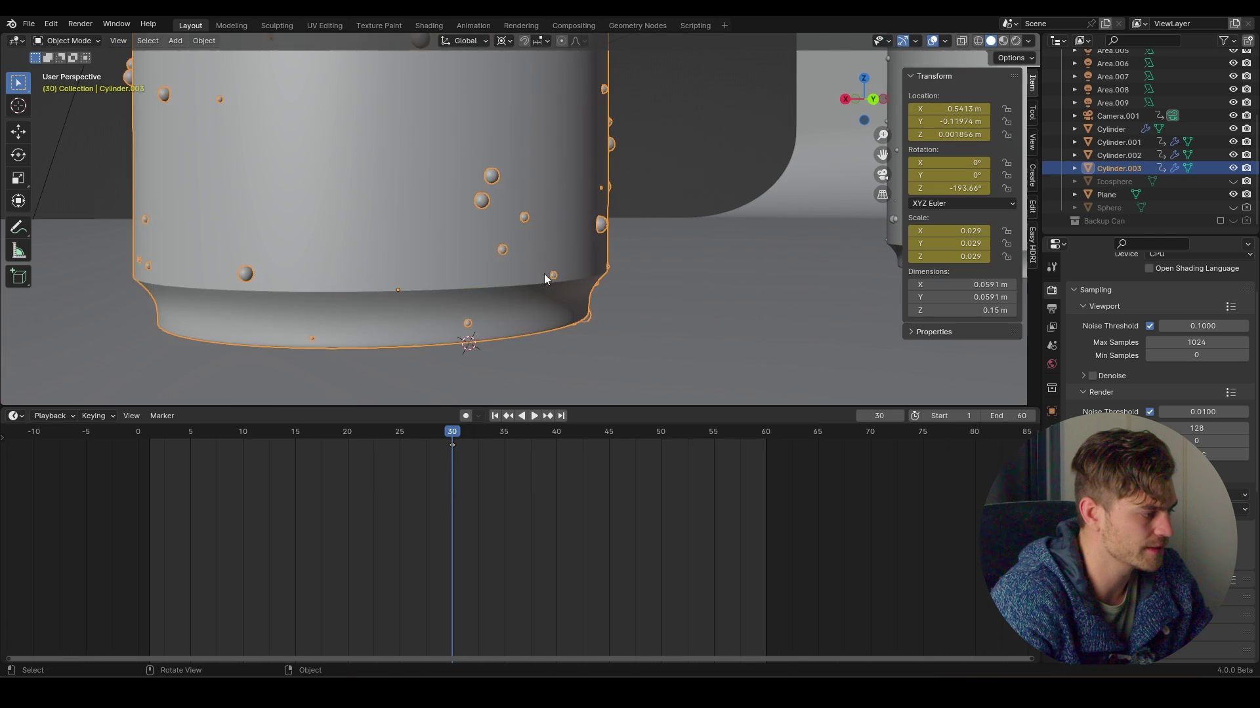
scroll(544, 273, down, 2)
key(KP_0)
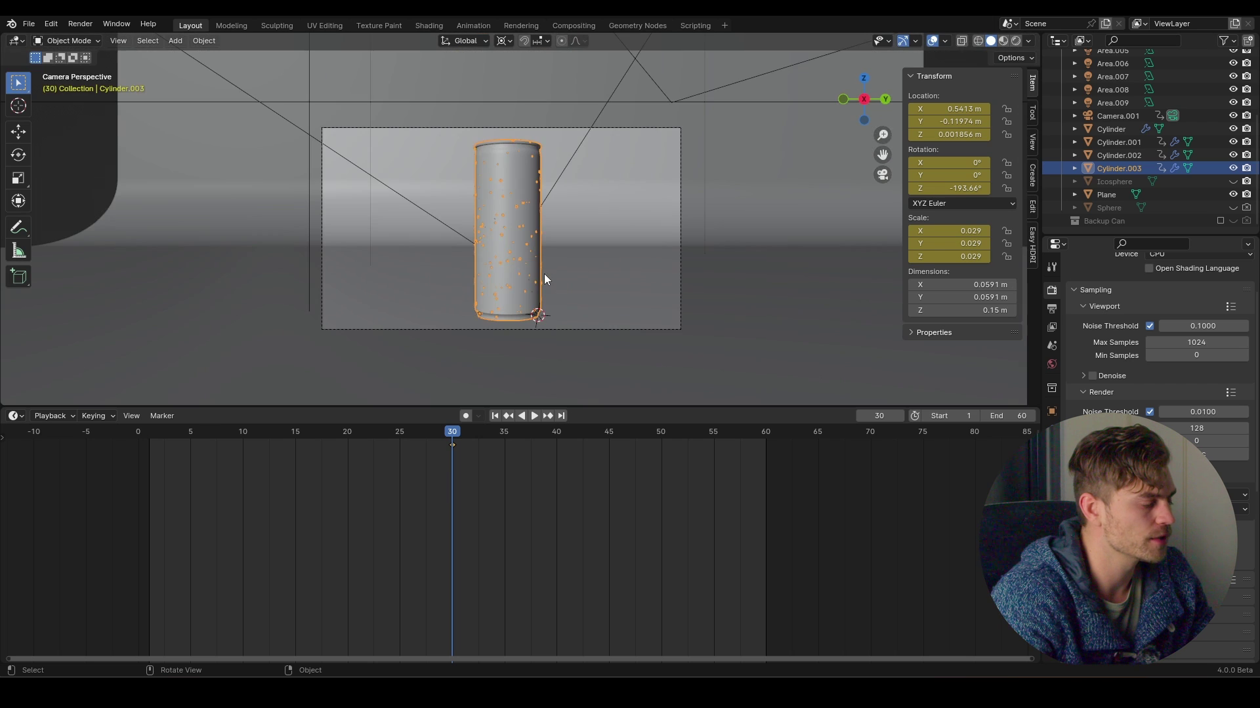
Step: At frame 20, set the pivot to Median Point and move the can up and sideways to about Y -0.225 m, Z 0.101 m
drag(447, 430, 347, 437)
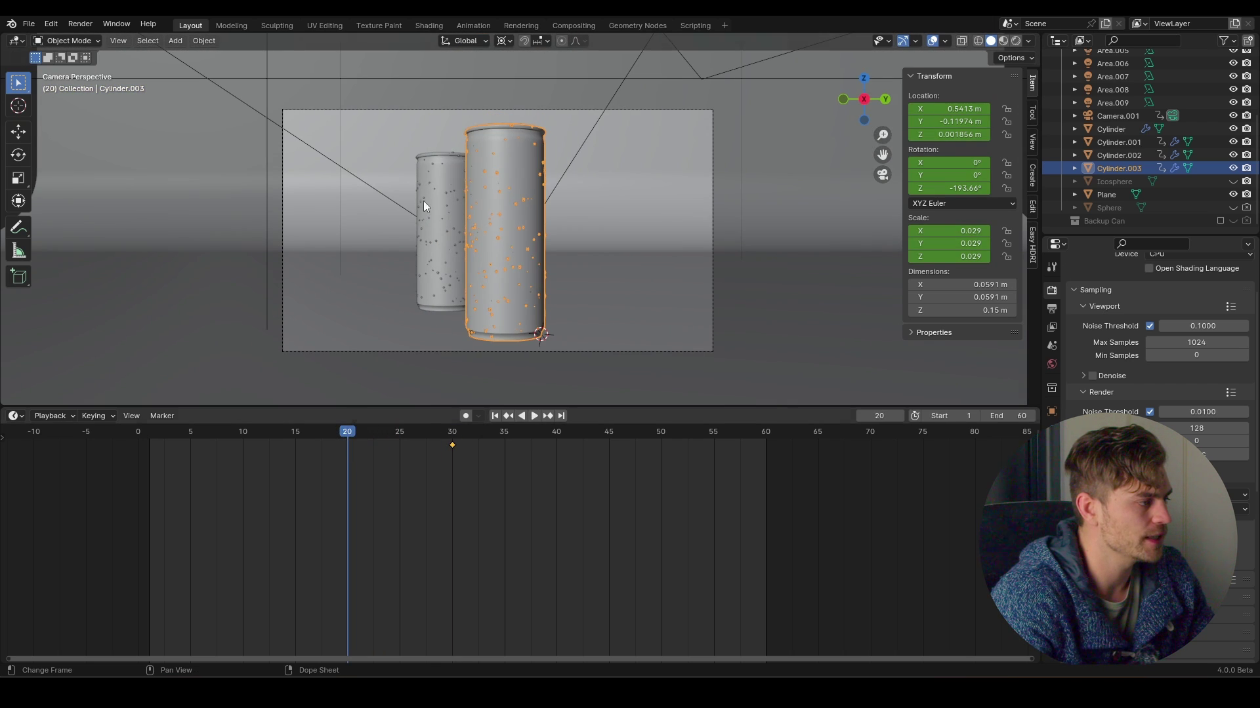
click(514, 44)
click(557, 112)
key(g)
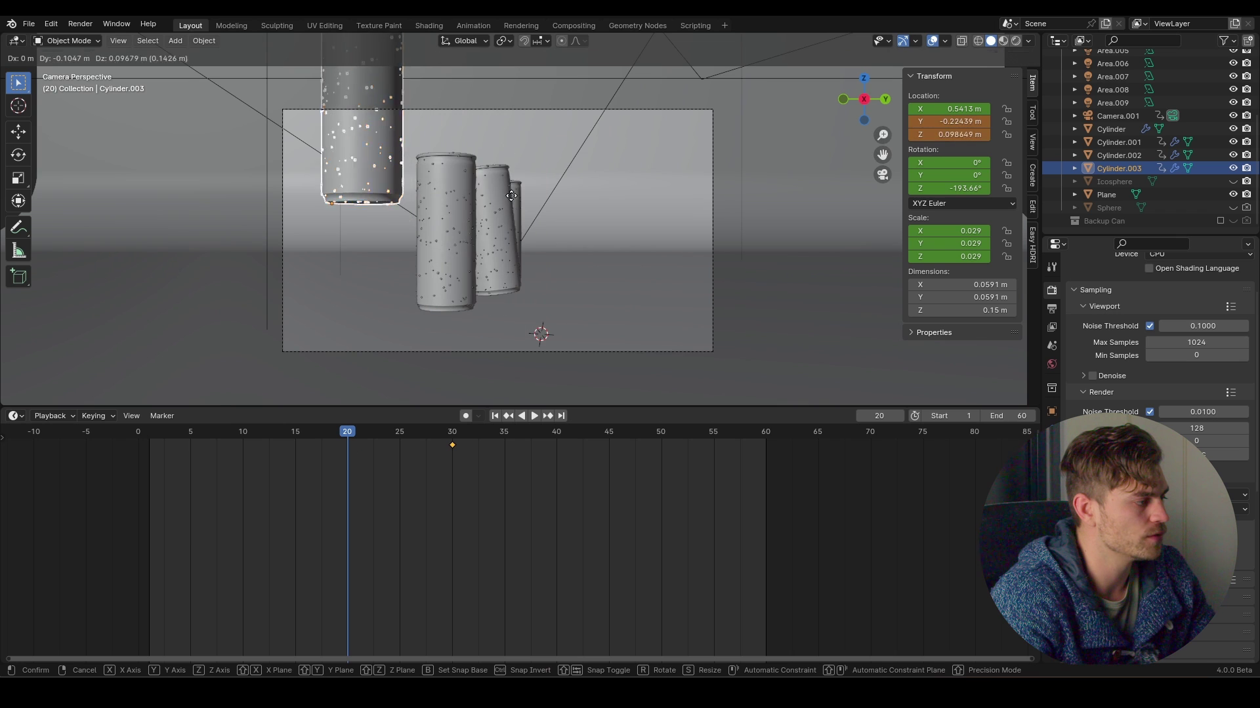
click(507, 187)
Step: Tilt the raised can by -16.4° in the view plane, slightly about X, and by -13.6° about the global Y axis
key(r)
click(555, 183)
key(r)
key(x)
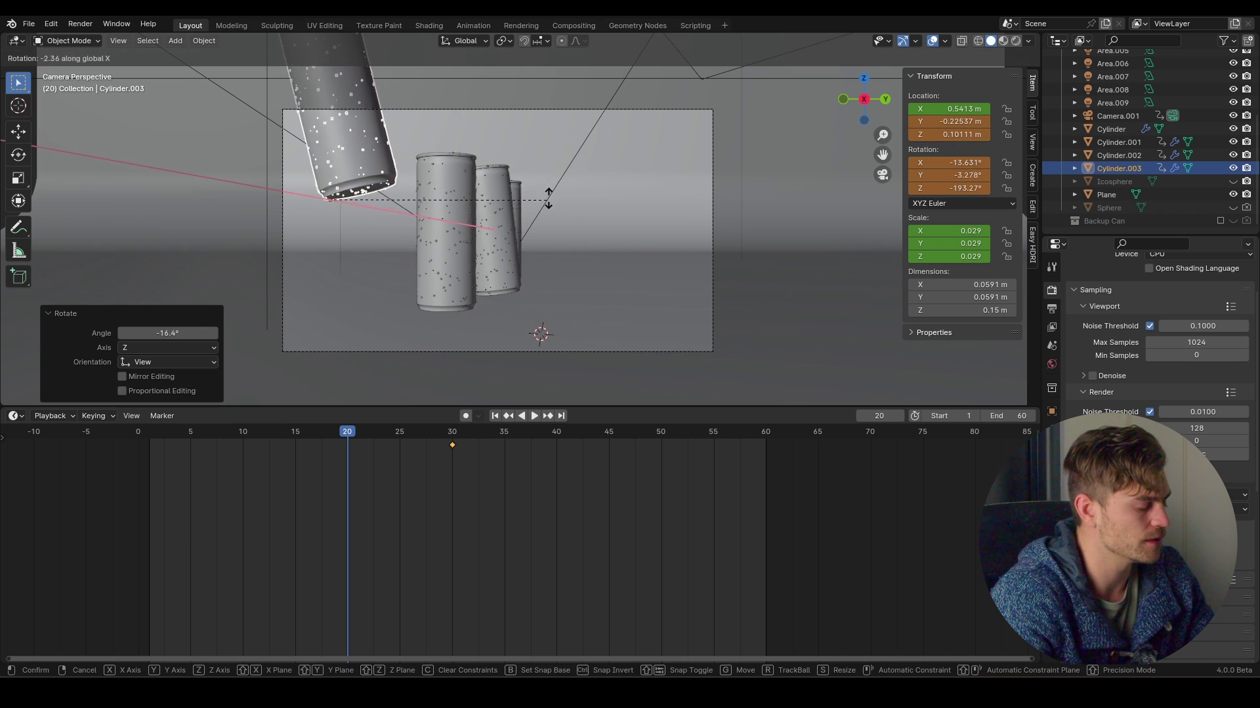
click(553, 193)
key(r)
key(y)
click(467, 235)
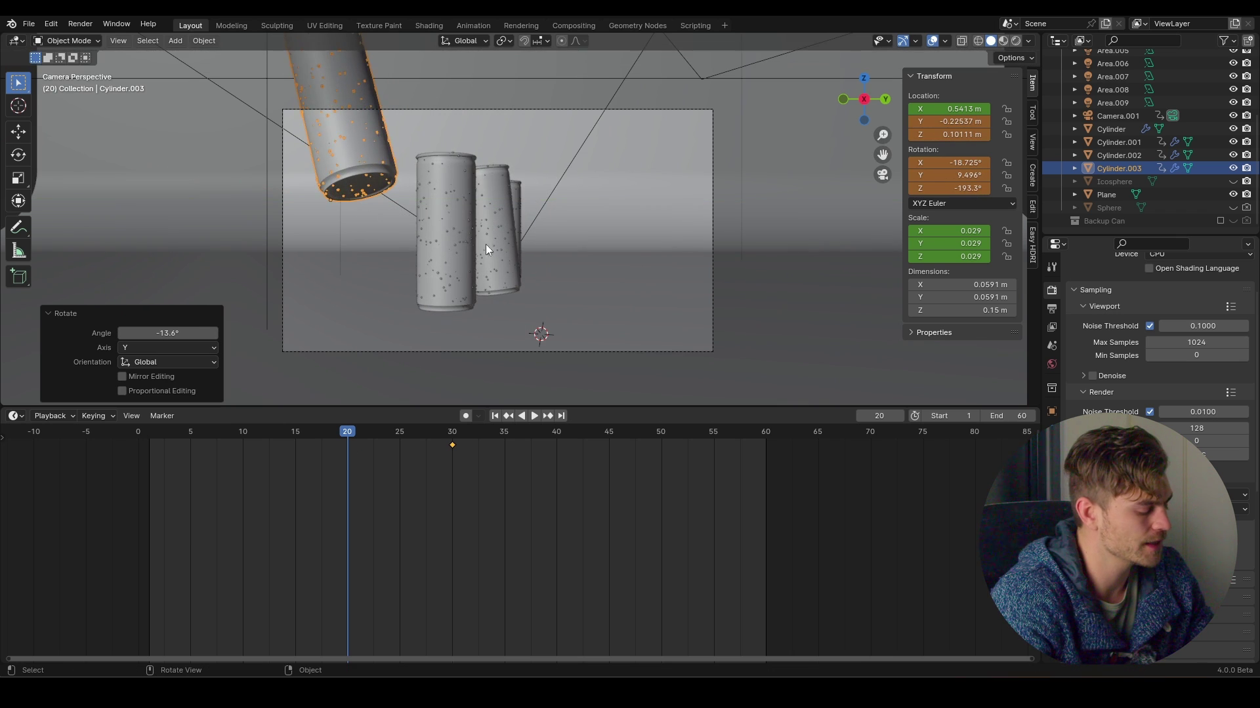
Step: Scale the can to 0 and insert a Location, Rotation & Scale keyframe at frame 20
key(s)
key(0)
key(Return)
key(i)
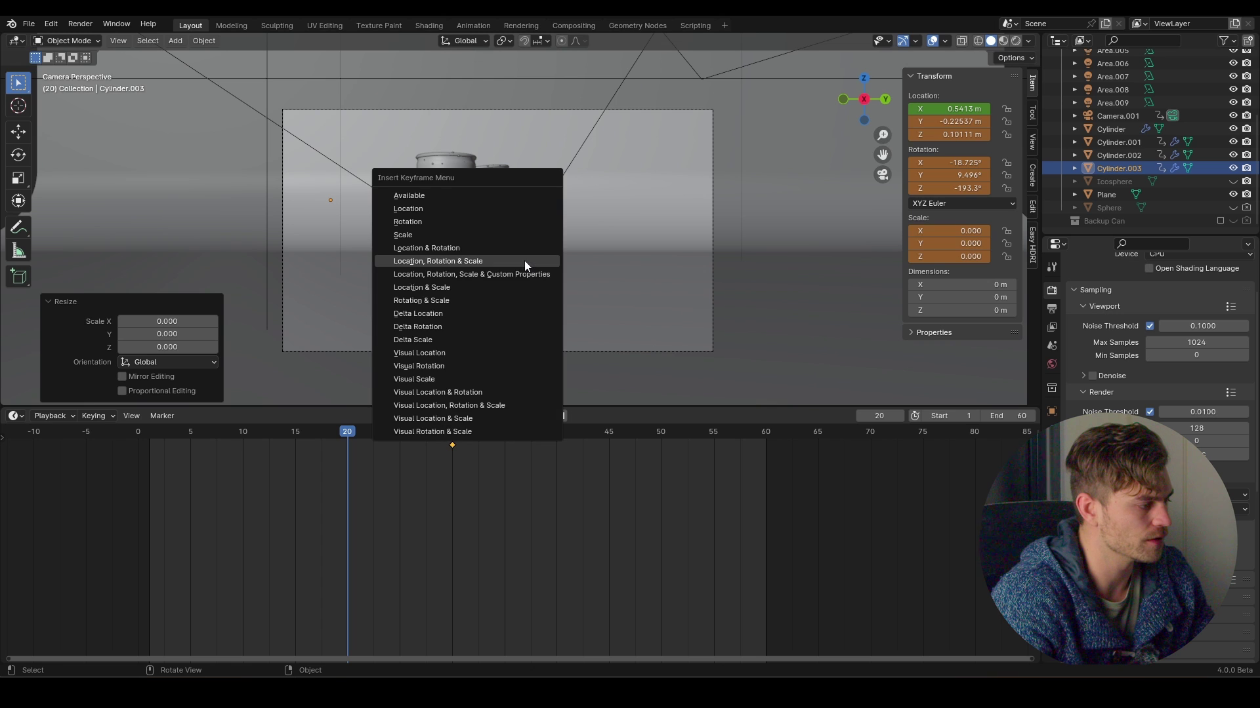
click(525, 261)
Step: Raise the can's frame 20 position to about 0.17 m on Z, re-key it, and play back the entrance
key(g)
key(z)
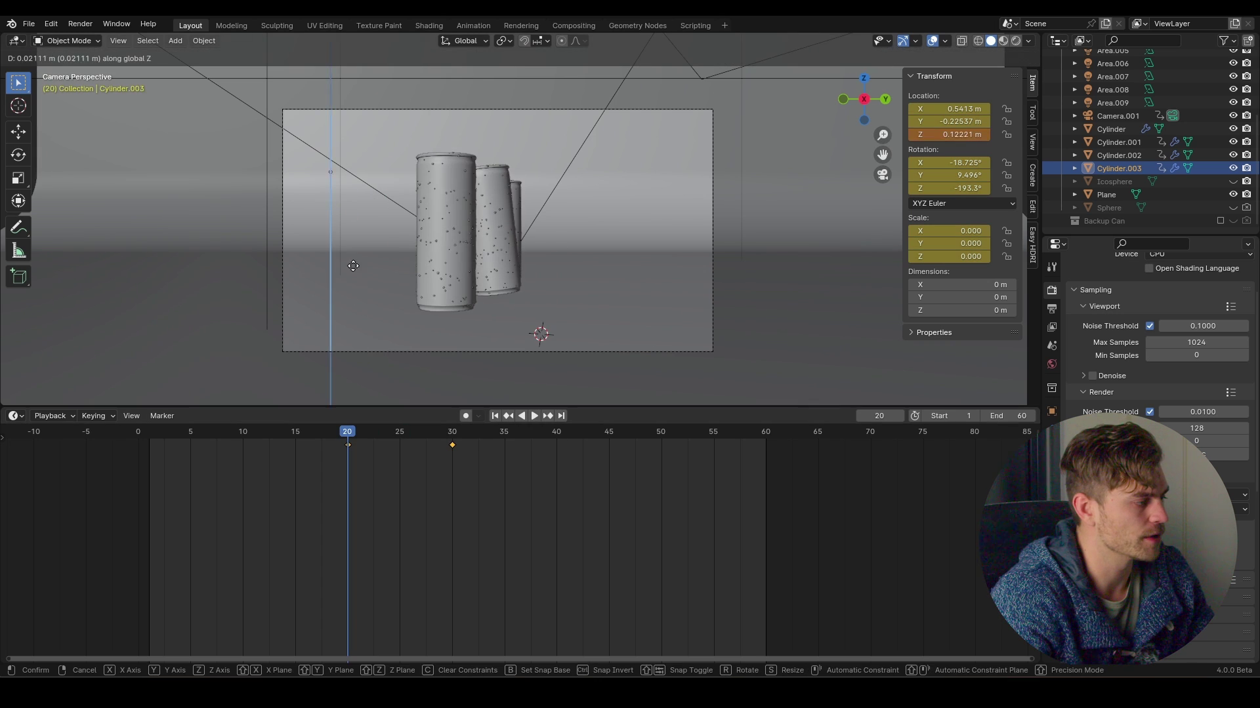
click(358, 207)
key(i)
click(359, 207)
key(space)
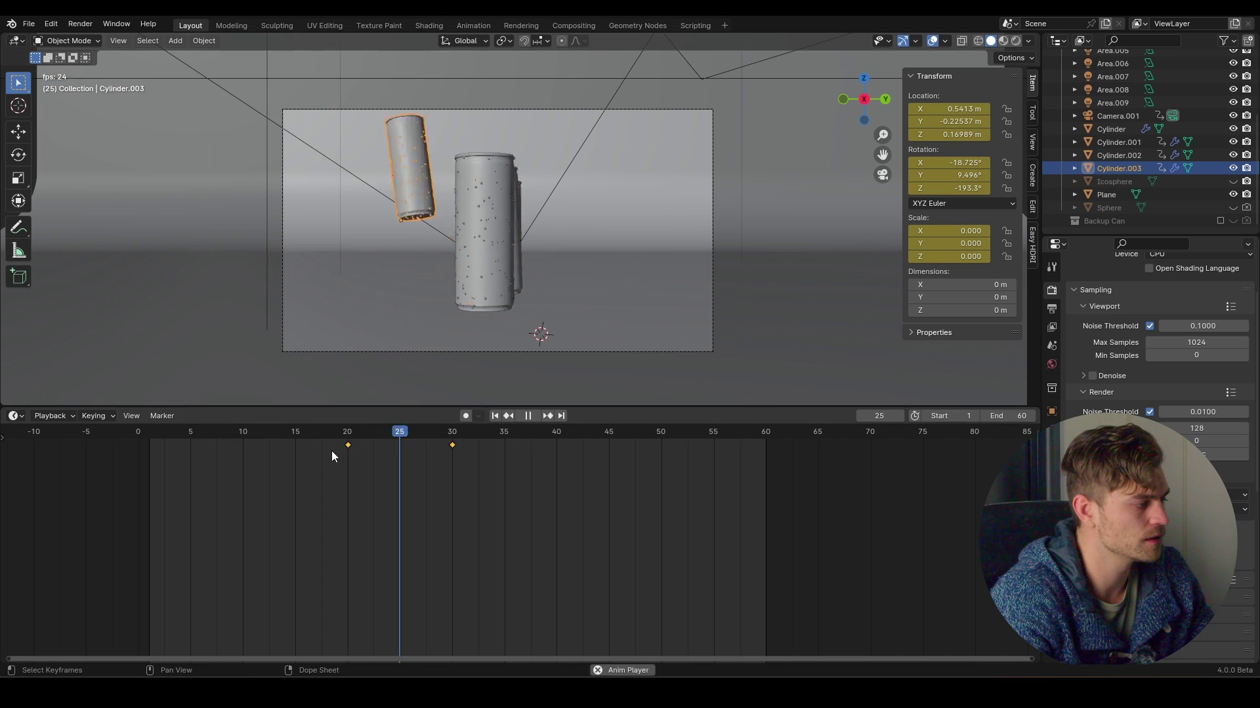
key(space)
Step: At frame 36, set the pivot to 3D Cursor and tilt the can about 10° around the X axis on its base edge
click(474, 433)
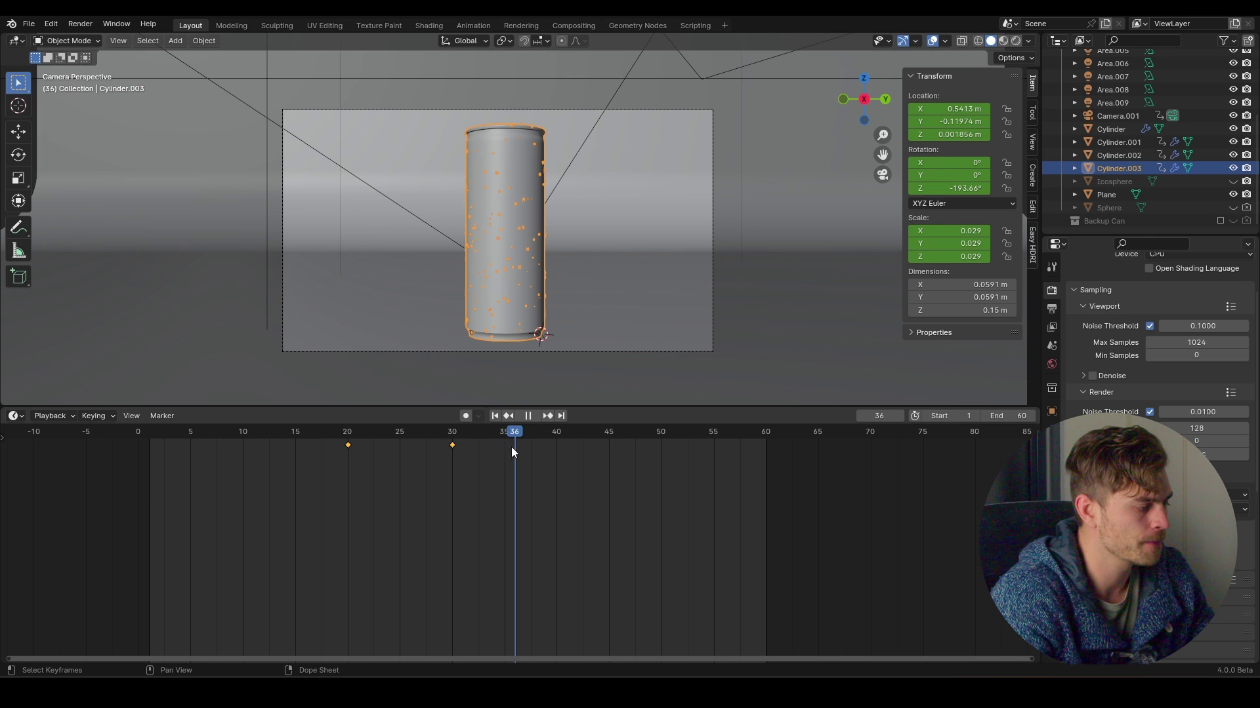
click(503, 40)
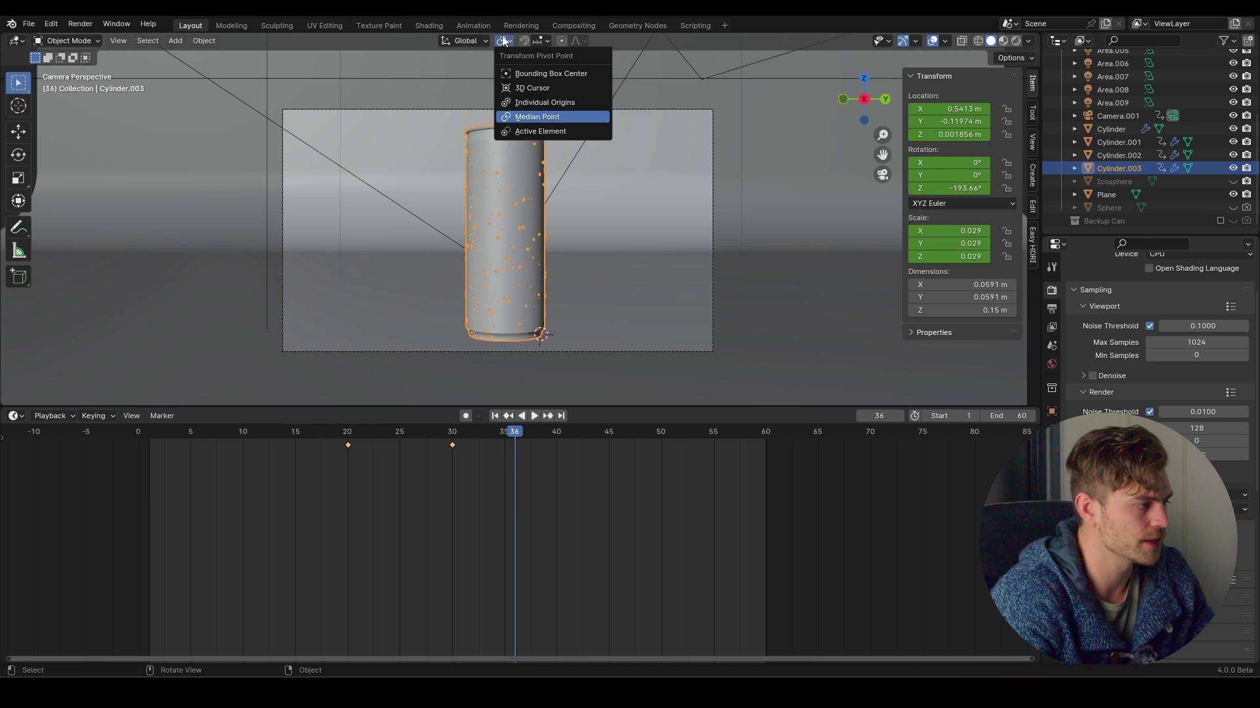
click(554, 86)
key(r)
key(y)
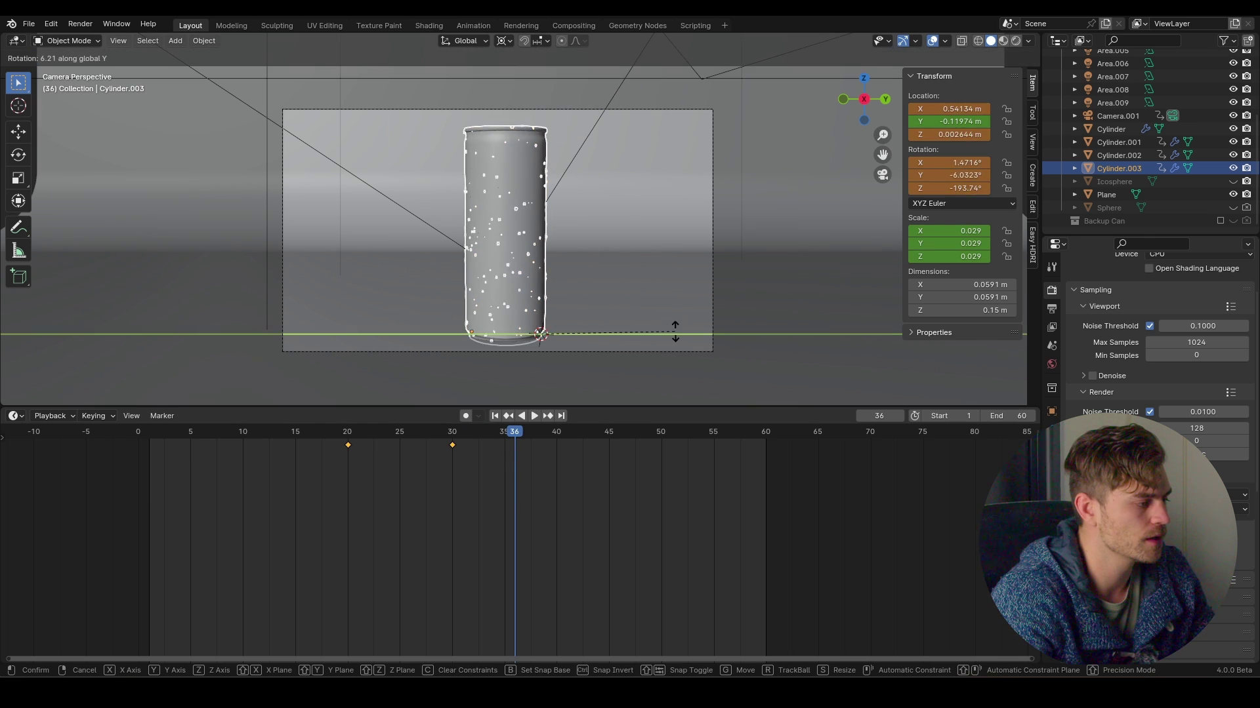
key(x)
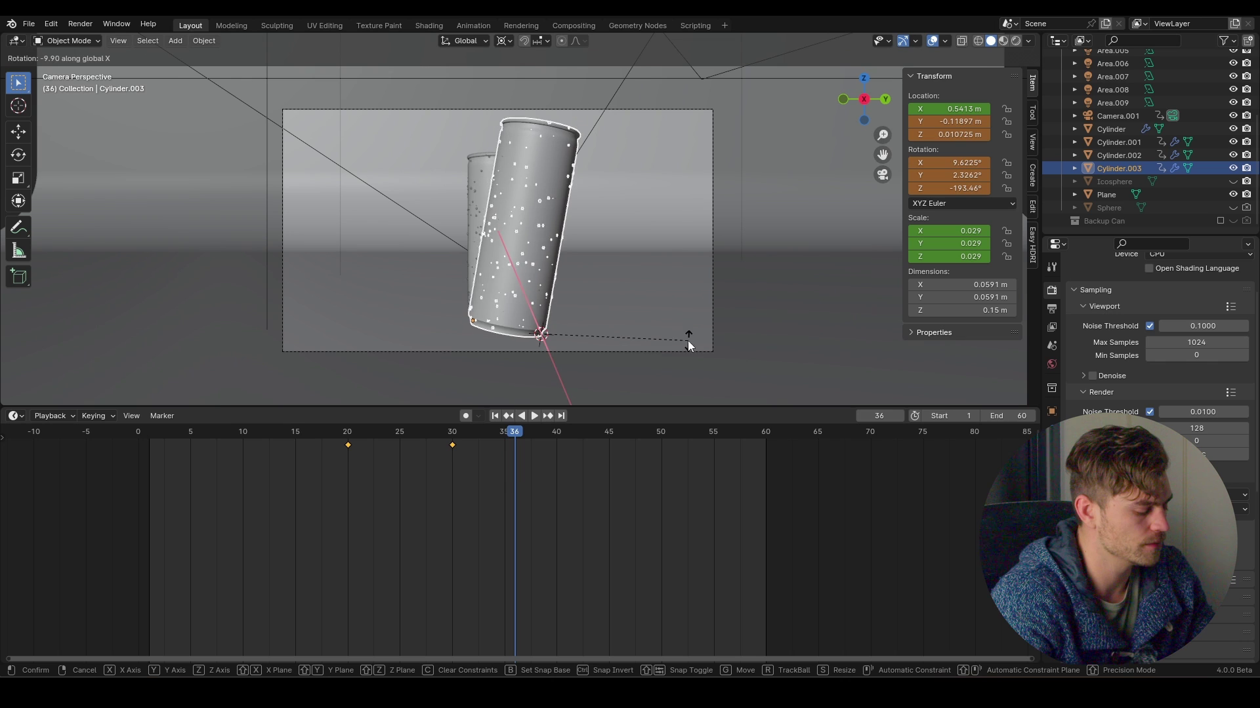
click(689, 337)
Step: Insert a Location, Rotation & Scale keyframe for the tilted can, and play back the motion from about frame 21
key(i)
click(620, 301)
drag(514, 437, 364, 447)
key(space)
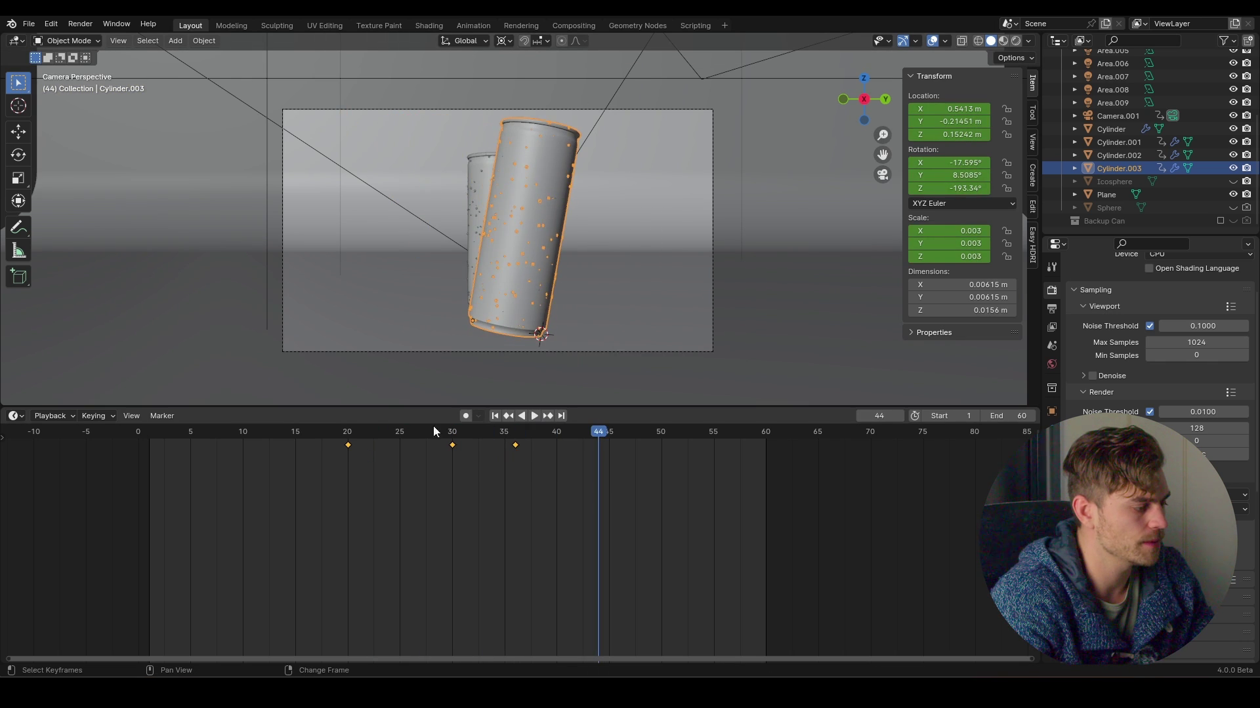
Step: Copy the can's upright keyframe from frame 30 to frame 44, and play back the motion from frame 20
drag(474, 487, 433, 442)
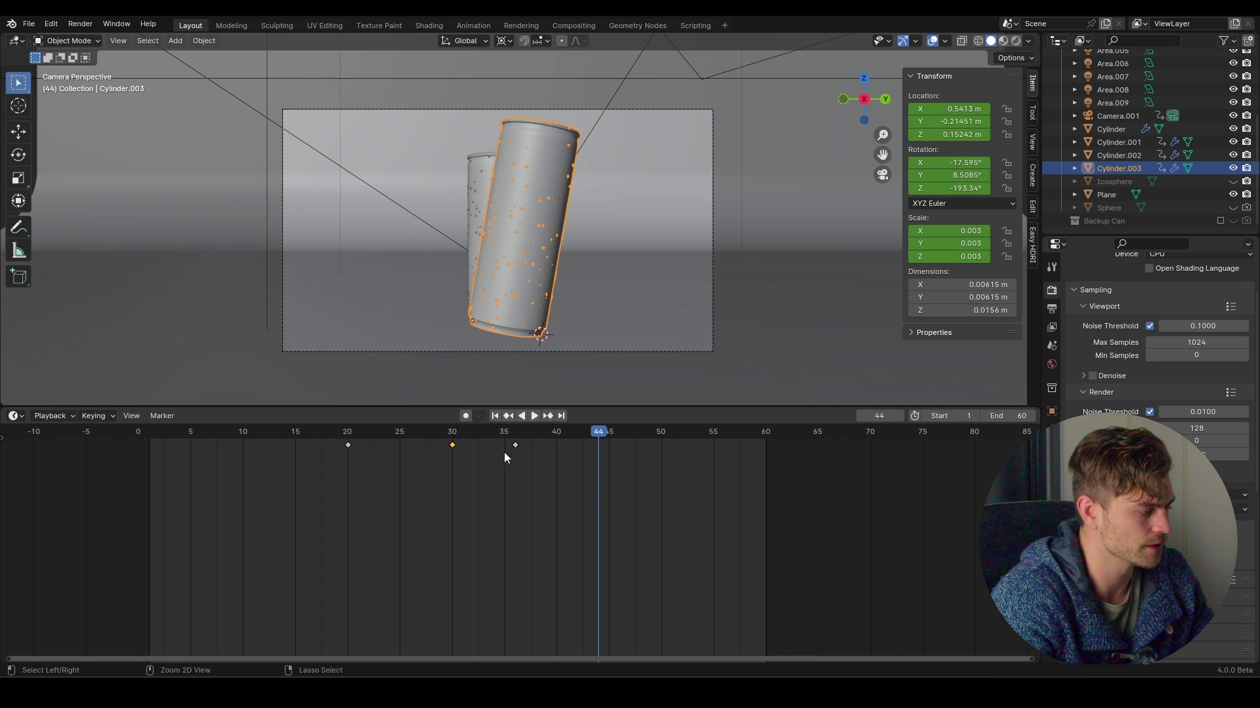
key(ctrl+c)
key(ctrl+v)
drag(614, 458, 590, 446)
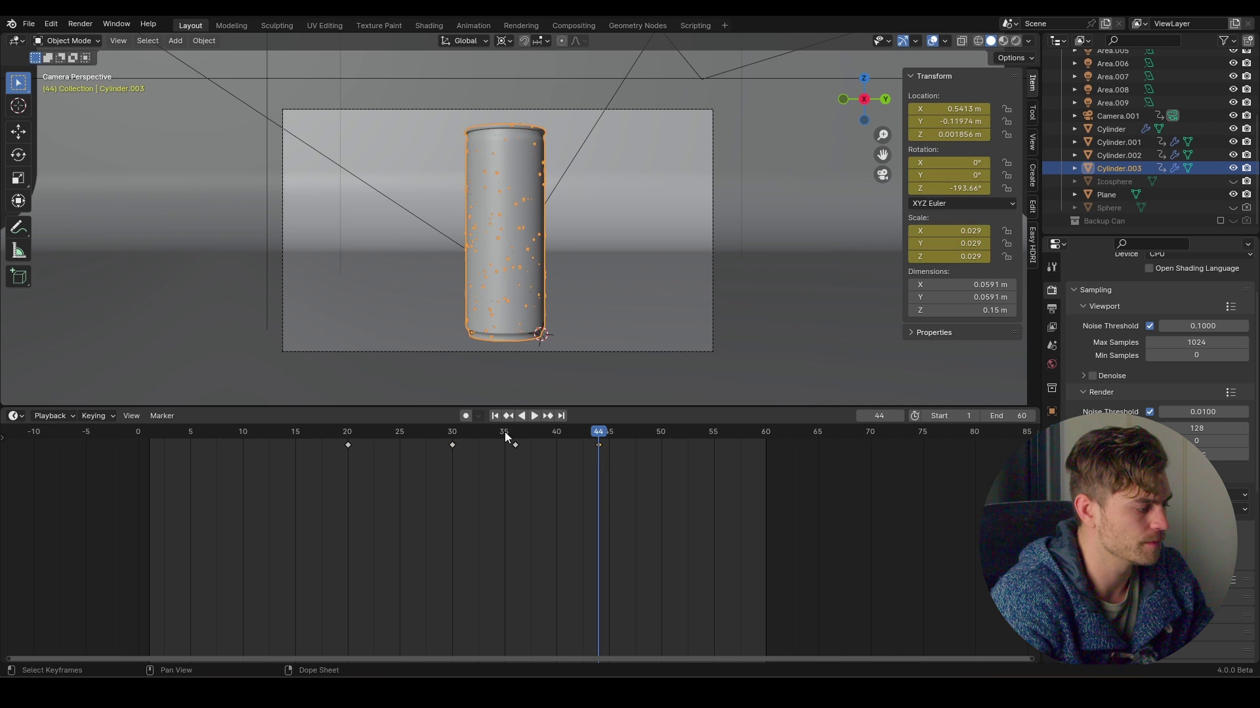
drag(357, 435, 348, 434)
key(space)
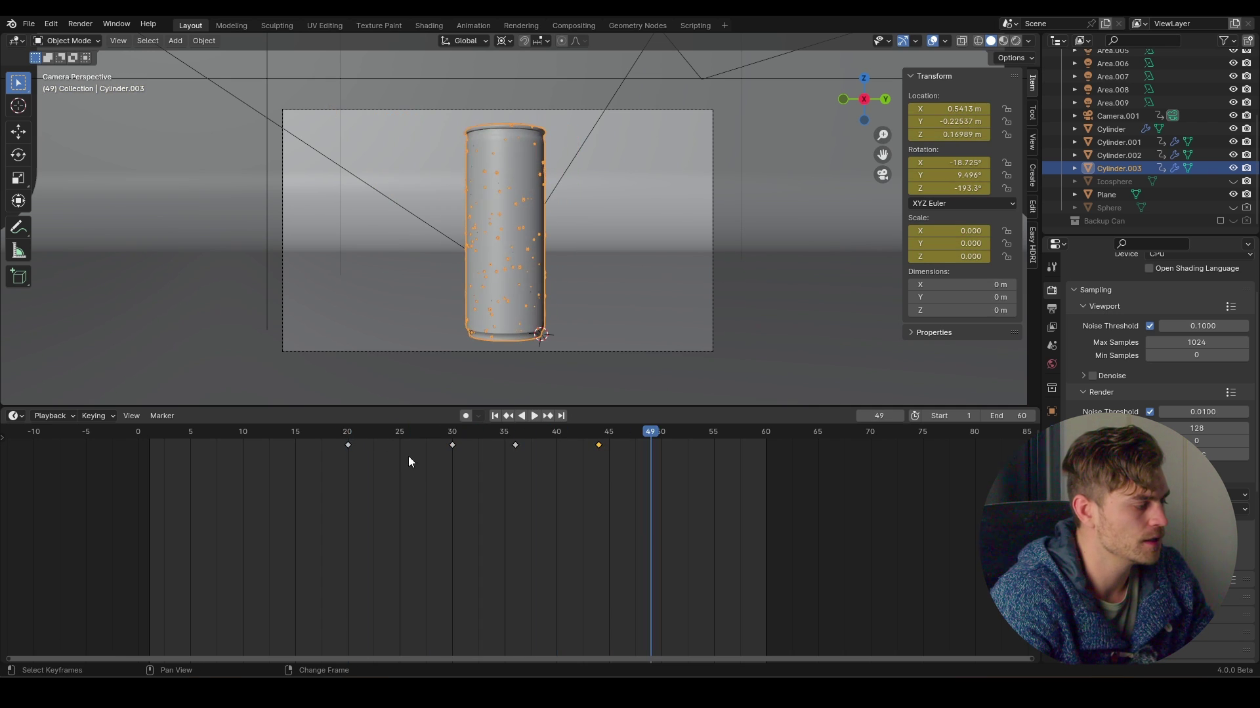
Step: Save the file, and show the can's X, Y and Z Scale curves in the Graph Editor with the other channels locked
key(ctrl+s)
click(8, 417)
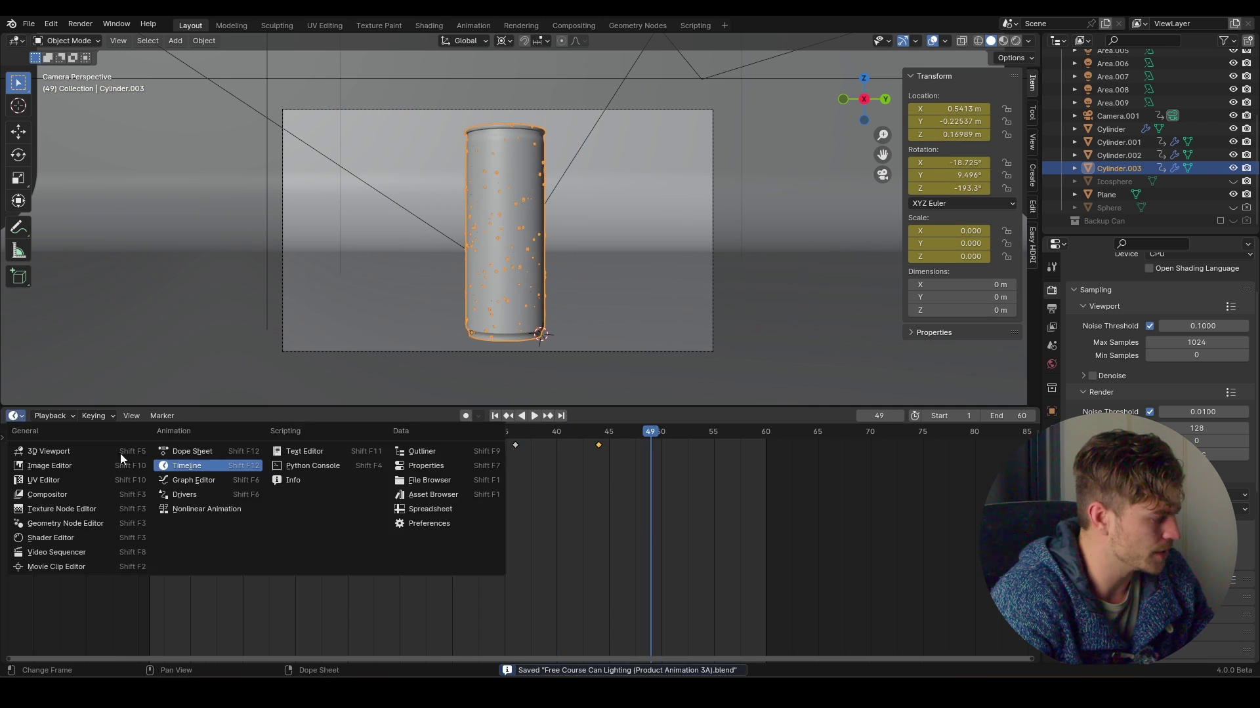
click(204, 480)
click(18, 470)
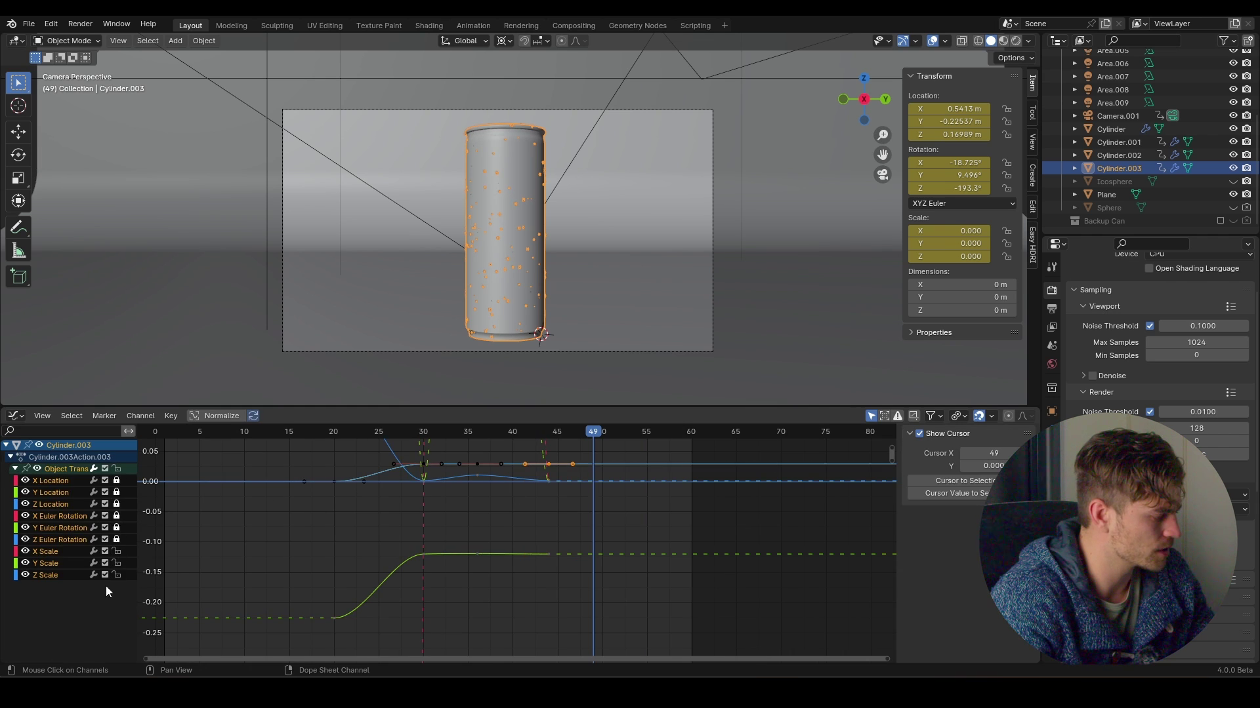
drag(114, 582, 99, 555)
key(KP_Decimal)
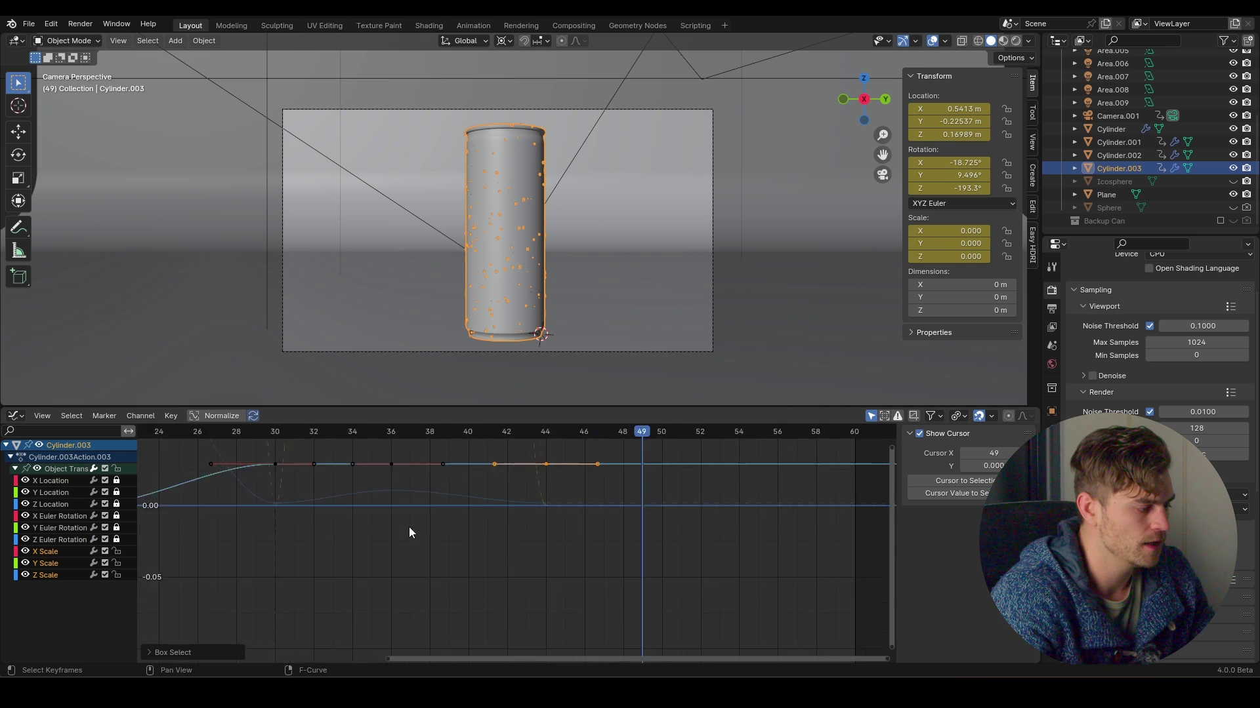
Step: Set the handle type of the scale curves' first keyframes at frame 20 to Vector
key(a)
key(KP_Decimal)
scroll(462, 510, down, 6)
middle_drag(426, 489, 441, 518)
scroll(616, 499, up, 5)
scroll(505, 538, down, 1)
drag(568, 572, 478, 634)
right_click(474, 575)
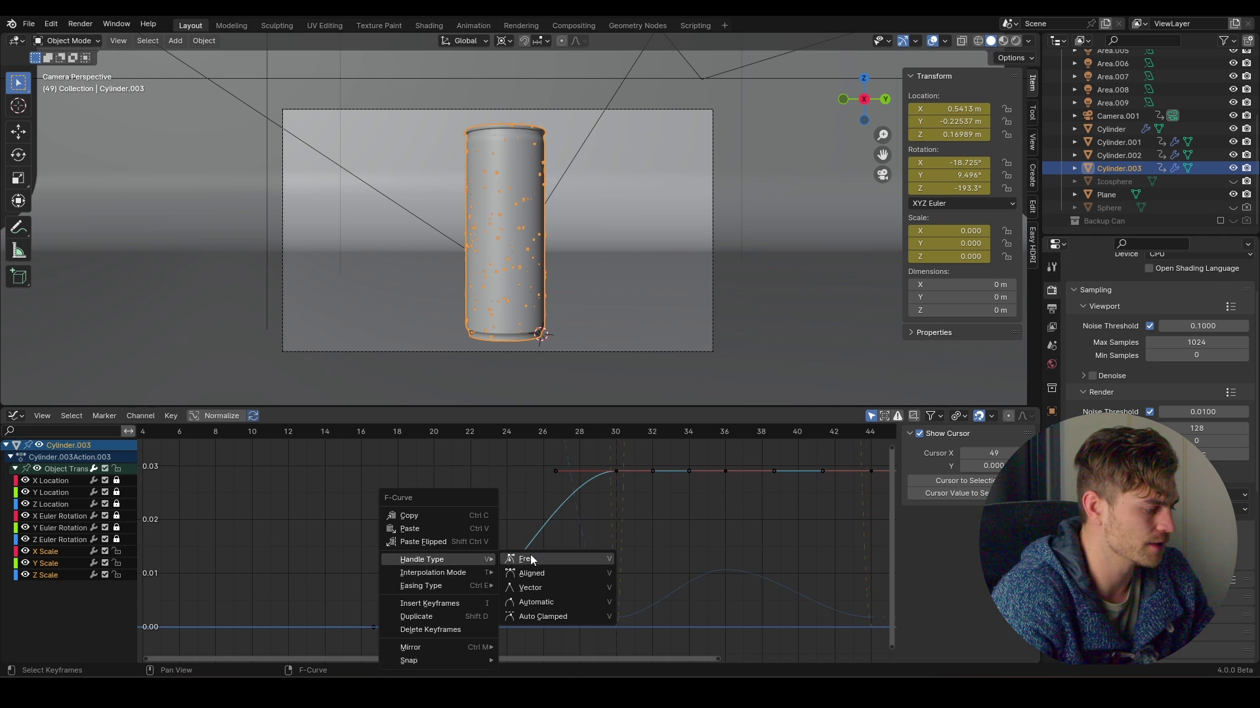
click(535, 593)
Step: Pull the outgoing scale handle at frame 20 steeply upward to about 0.026, and play back the entrance
drag(537, 592, 439, 492)
click(431, 432)
key(space)
Step: Shift the outgoing scale handle at frame 20 slightly earlier and lower, and play back the entrance from frame 20
key(space)
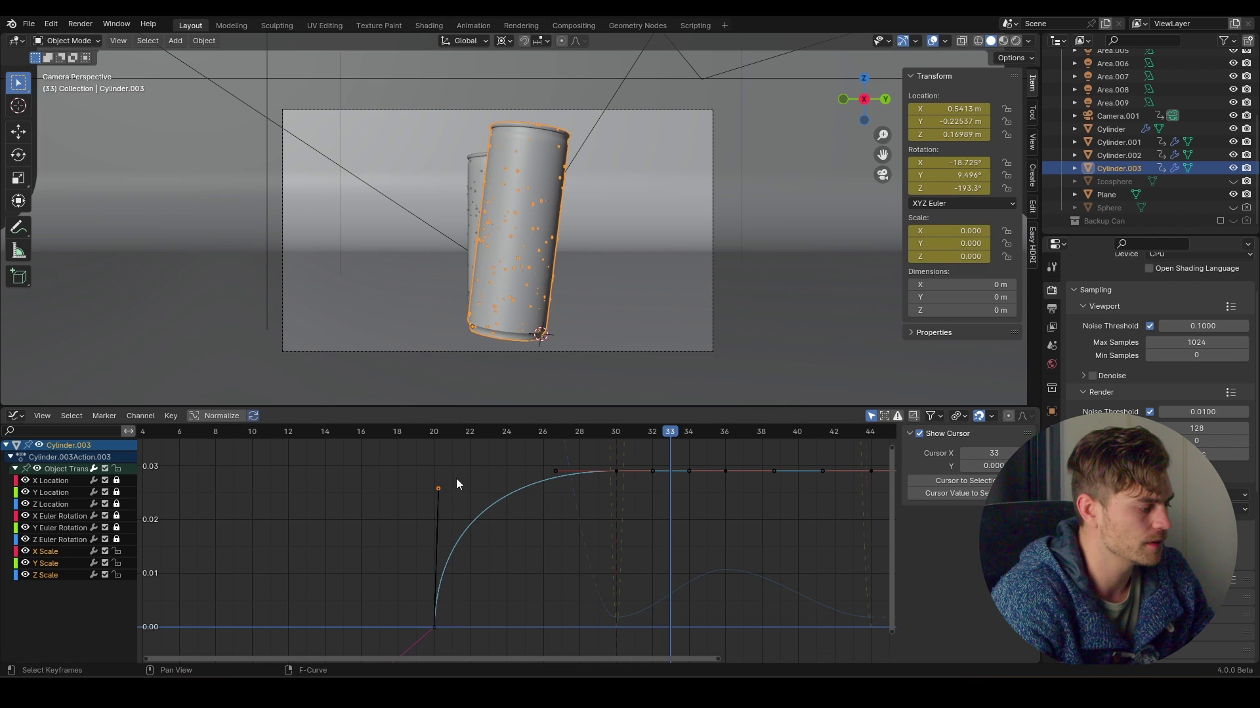
key(g)
click(403, 504)
click(433, 431)
key(space)
key(space)
Step: Save the file, and select and unlock the can's Z Location curve, framing it in the Graph Editor
key(ctrl+s)
click(15, 416)
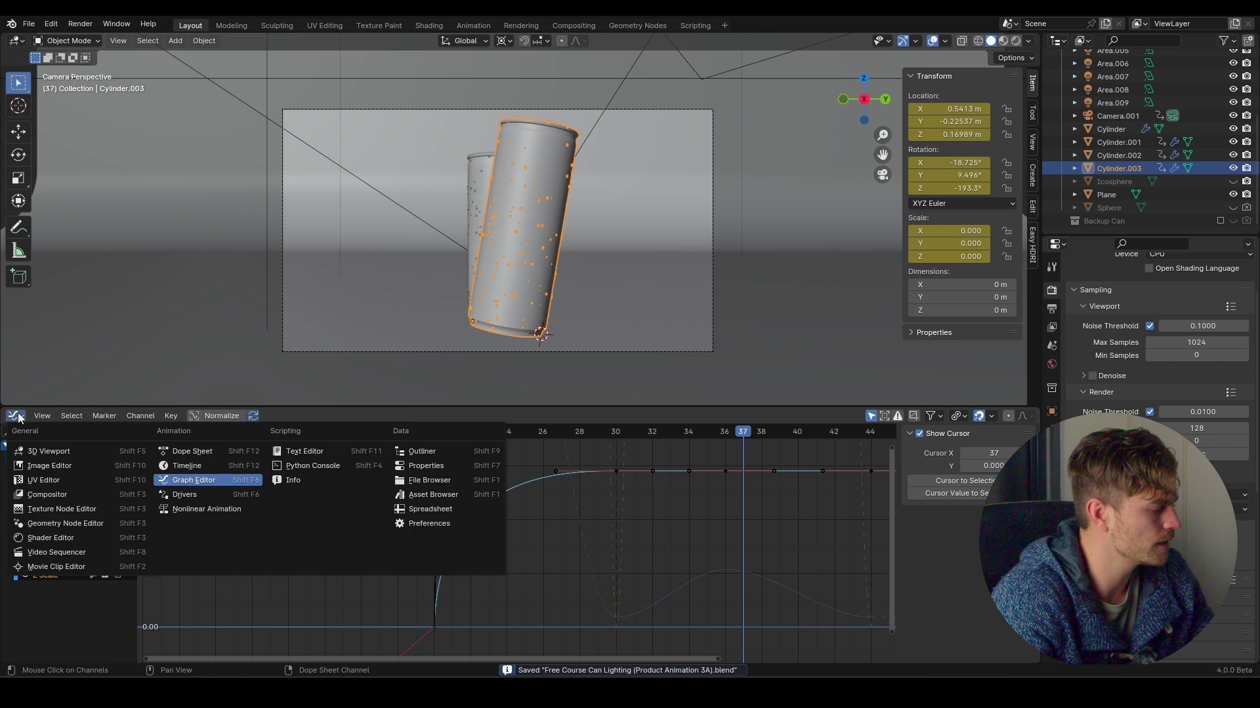
click(73, 504)
click(116, 503)
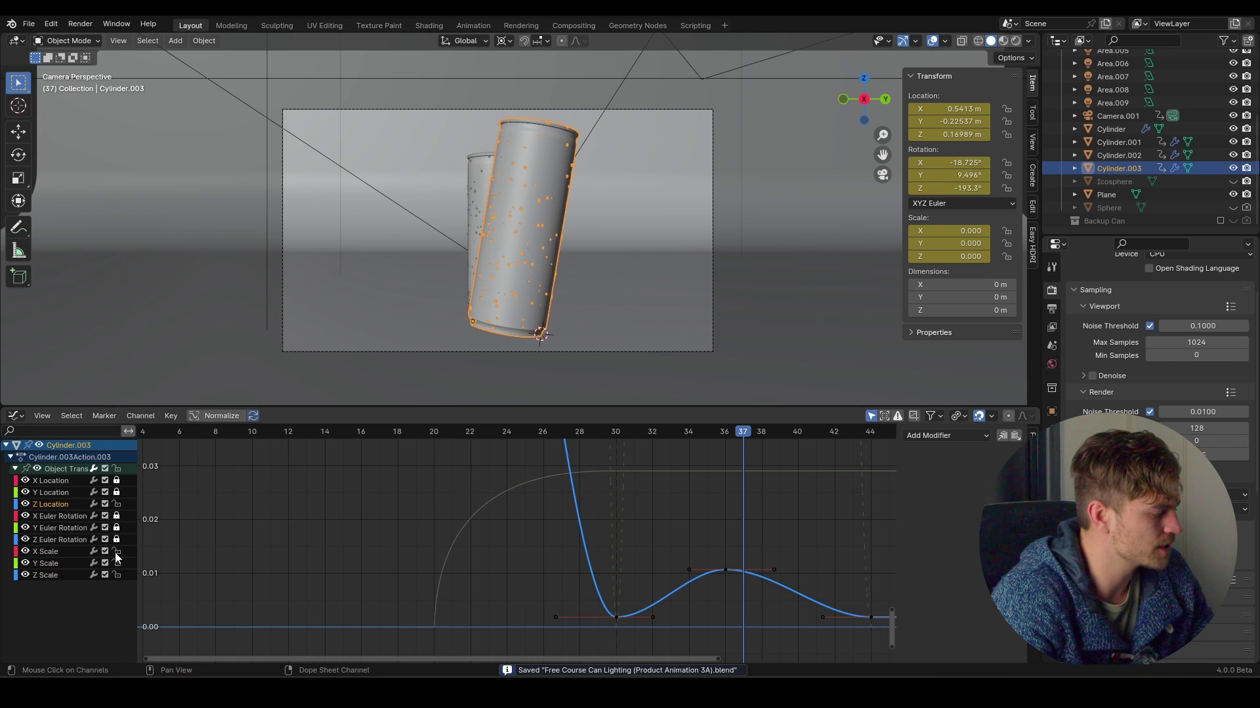
key(Home)
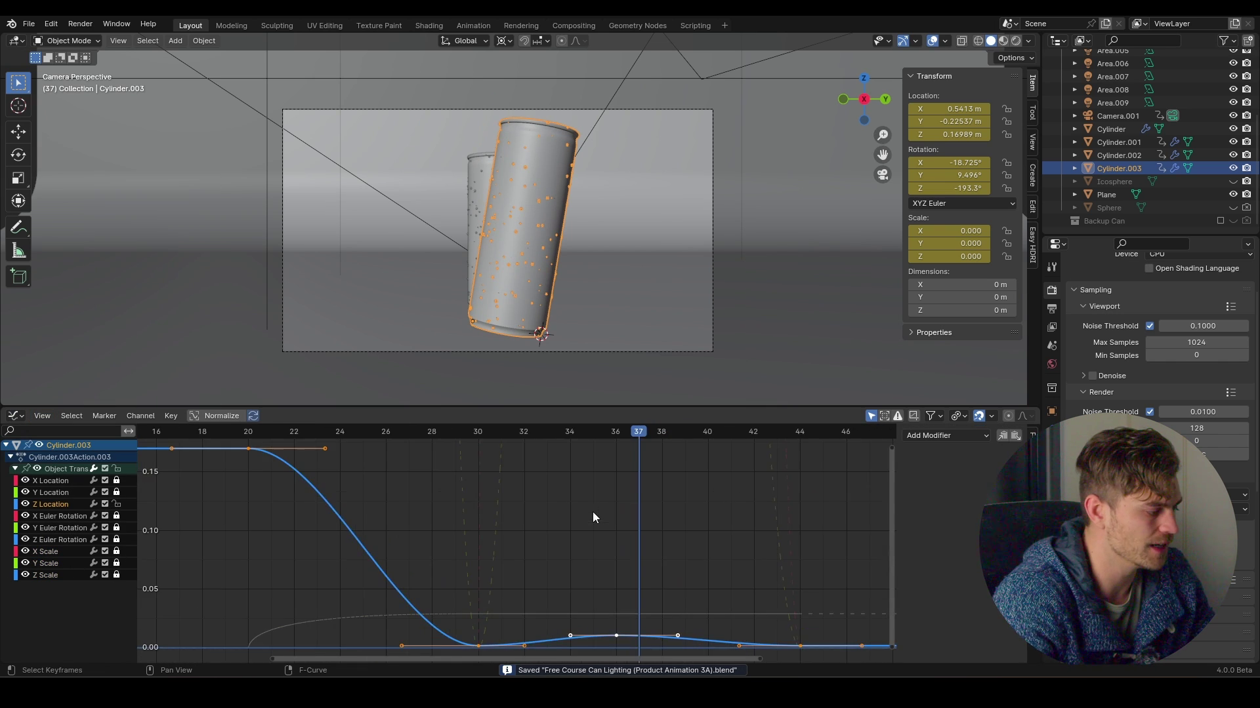
Step: Change the handle type of the Z Location keyframe at frame 20, pull its outgoing handle steeply down to about 0.08, and play it back
click(348, 485)
click(380, 446)
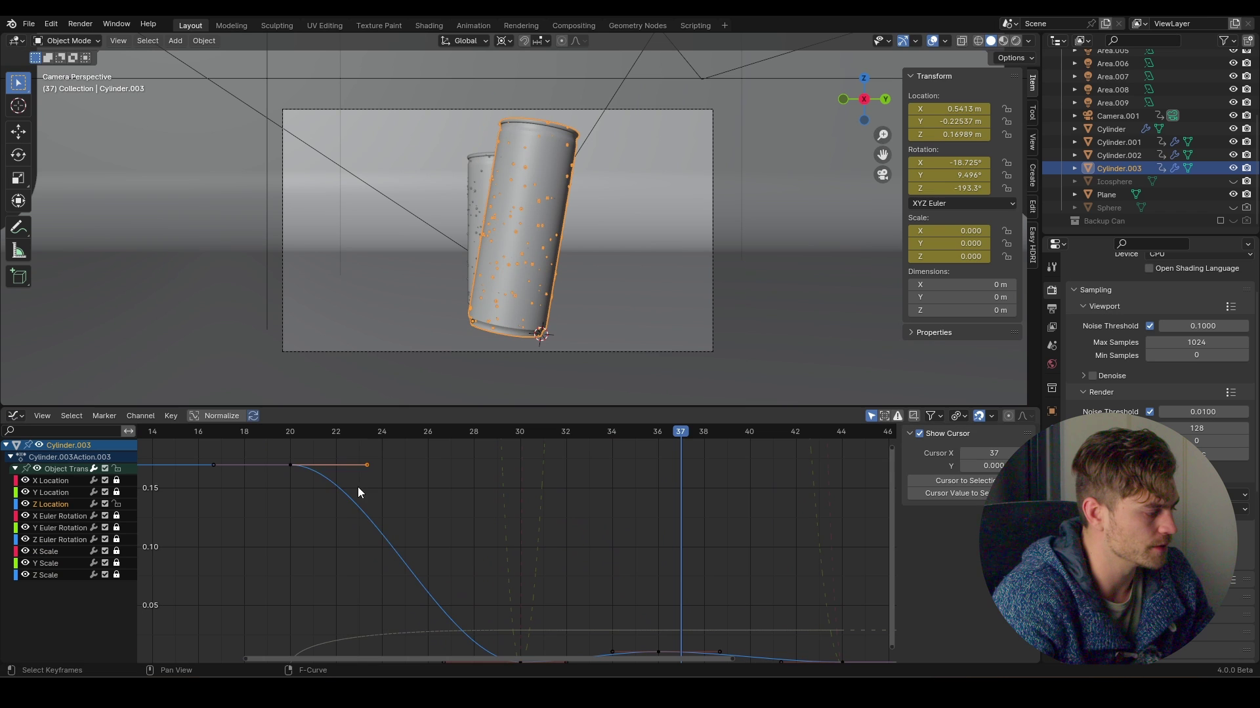
right_click(357, 487)
mouse_move(357, 487)
click(442, 486)
key(g)
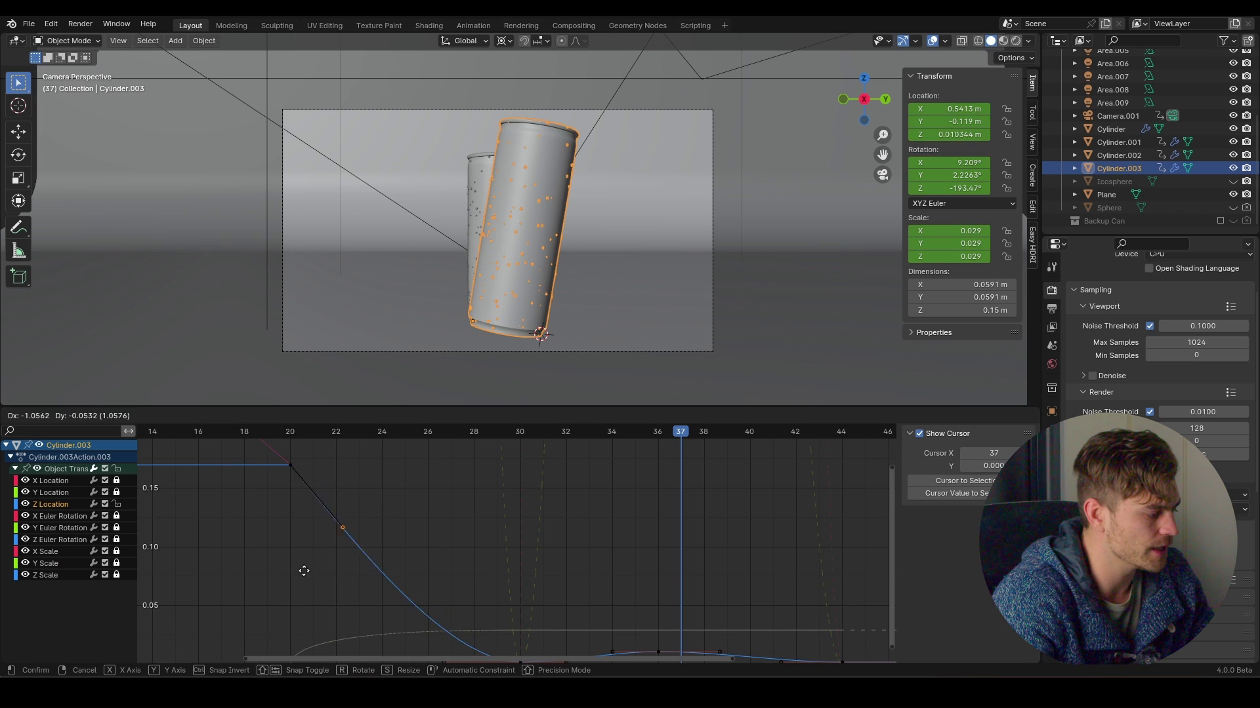
click(277, 596)
key(space)
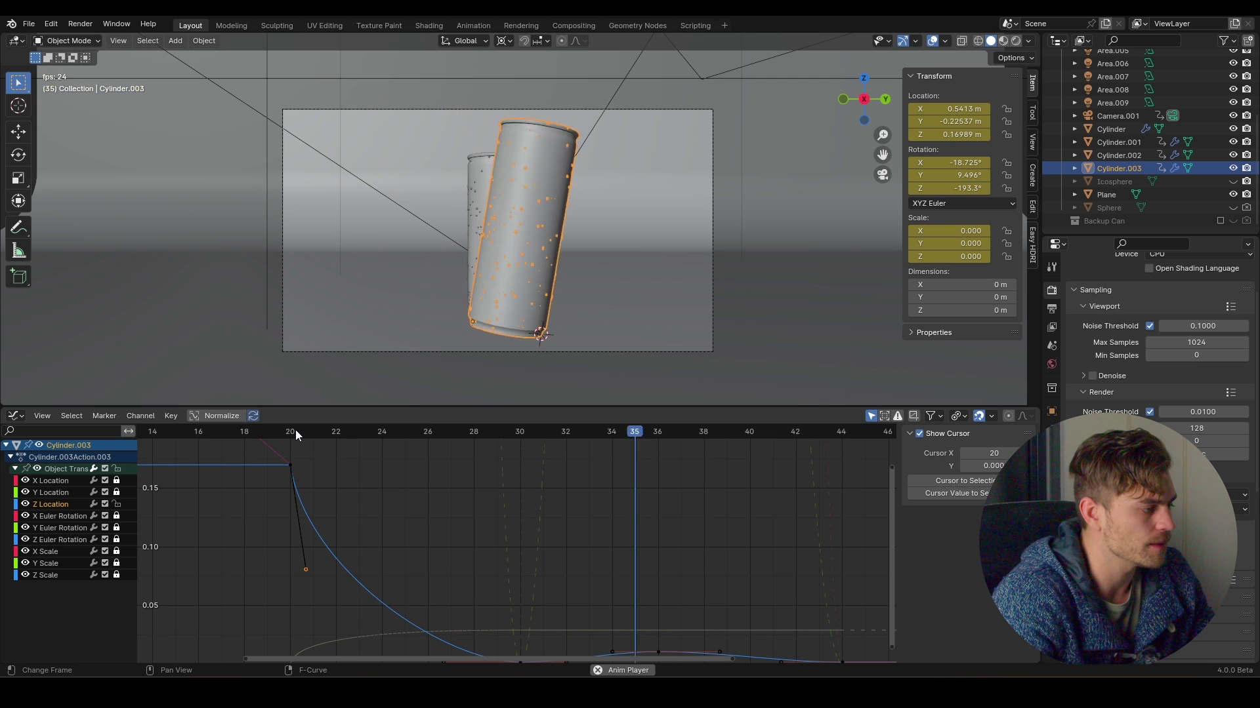
key(space)
Step: Frame the whole curve, save the file, and switch the animation editor to the Timeline
key(Home)
key(ctrl+s)
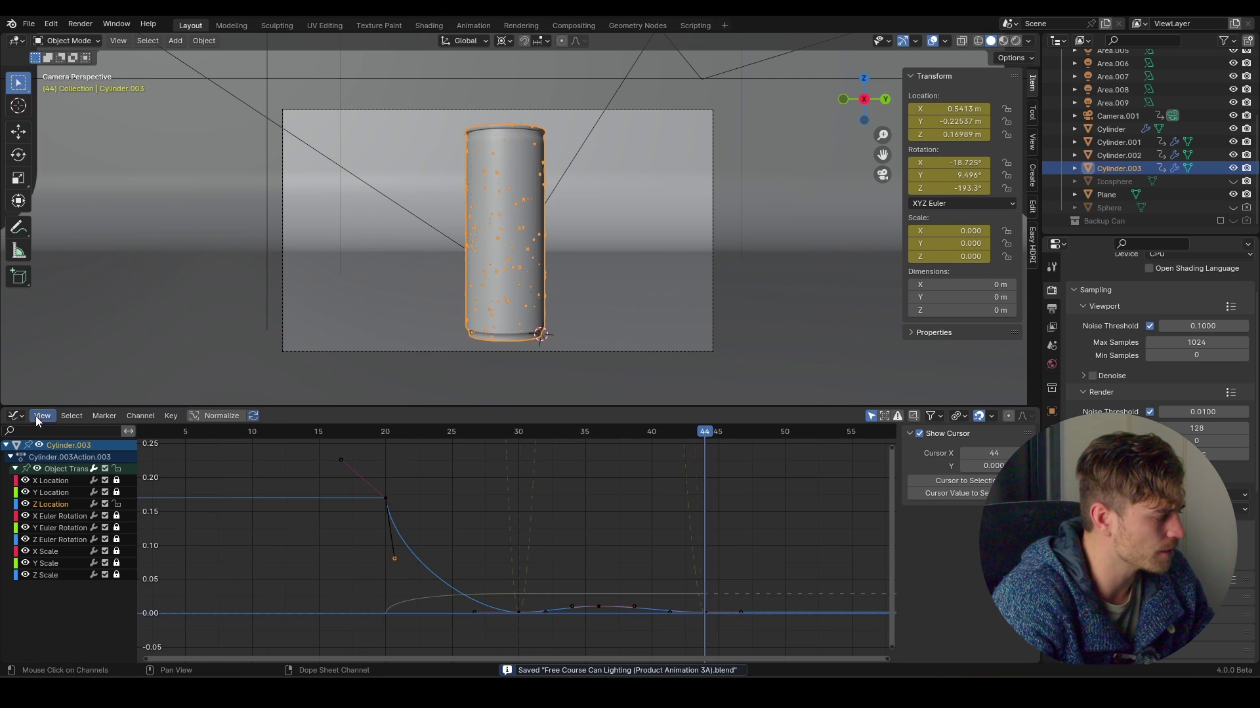
click(18, 417)
click(197, 464)
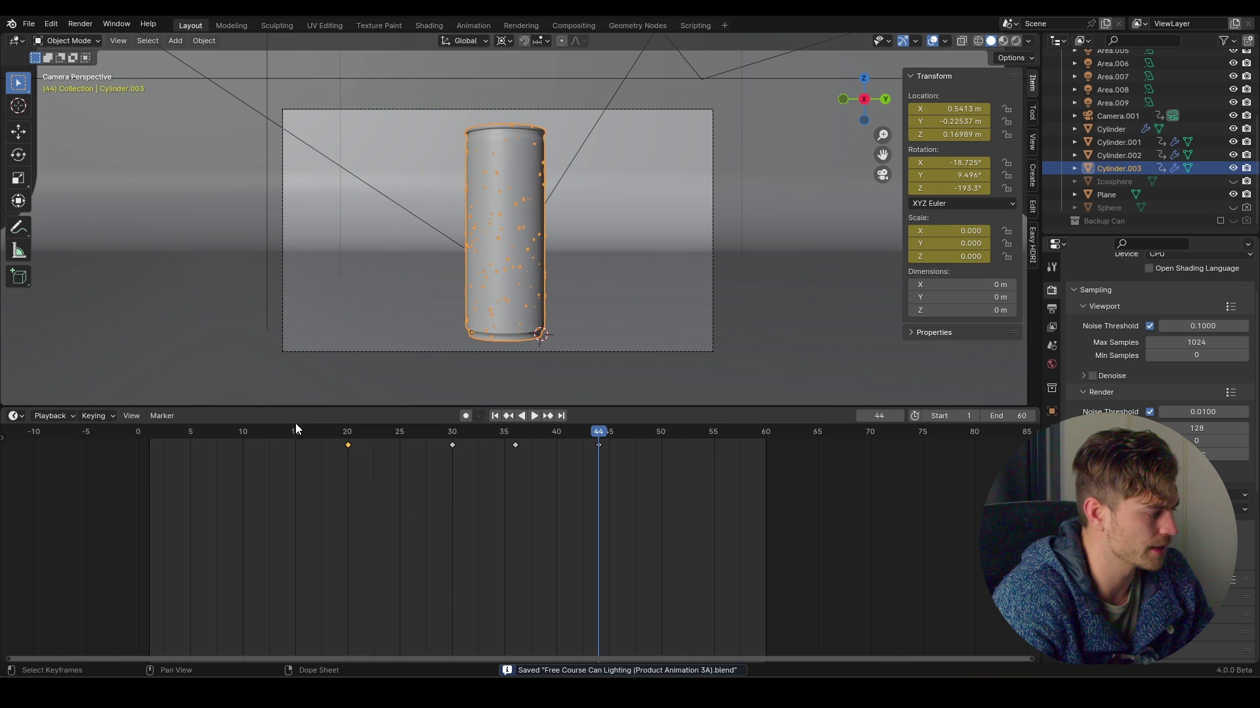
click(16, 415)
click(223, 487)
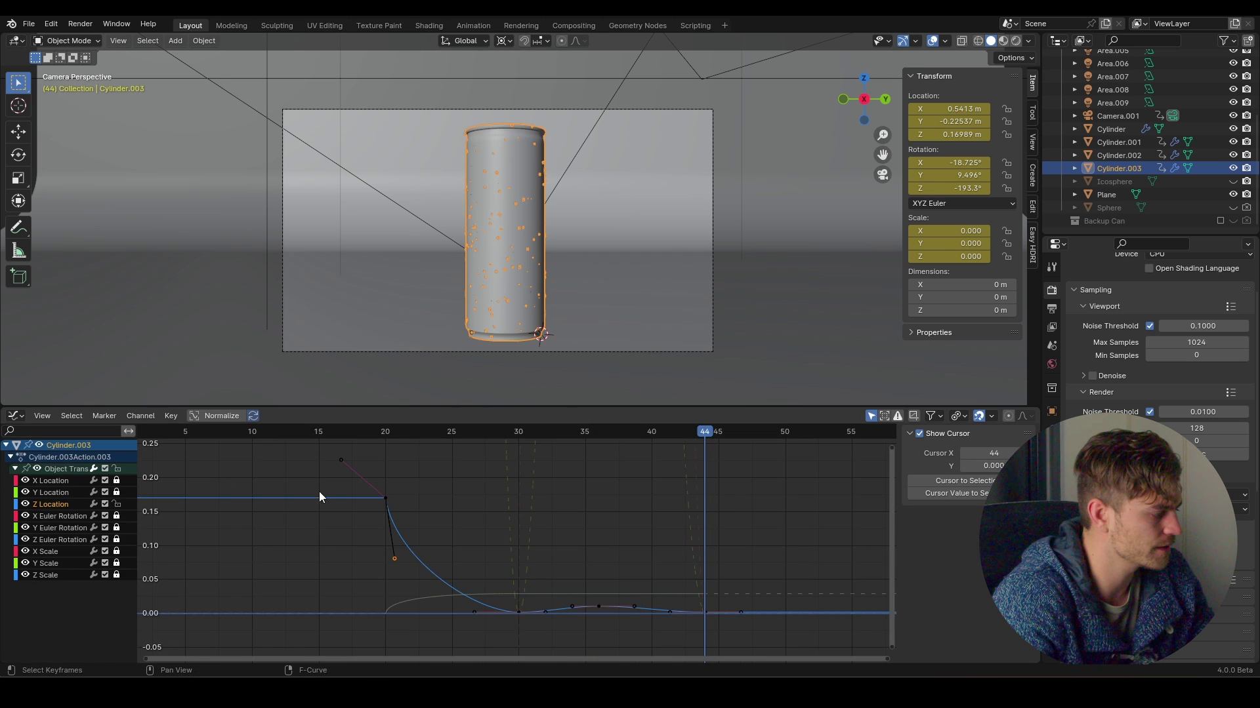
click(15, 415)
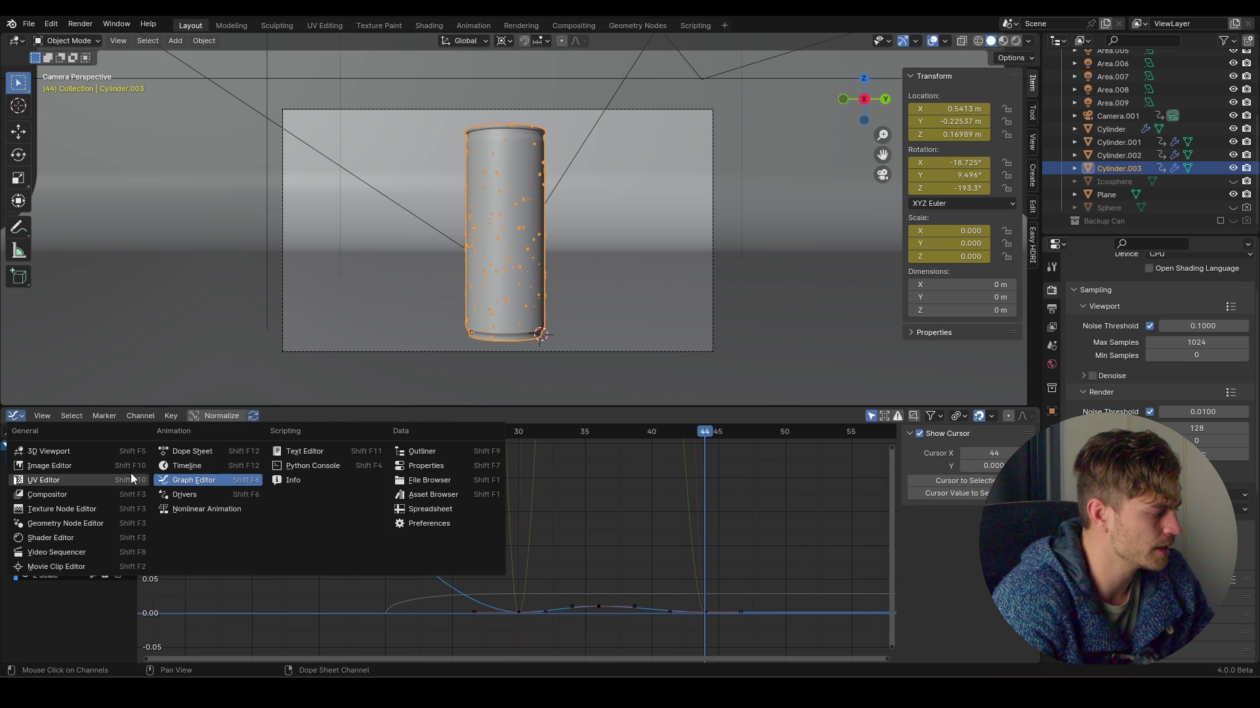
click(197, 465)
key(ctrl+s)
Step: At frame 30, duplicate the third can from the back and move the copy about 0.288 m along global X
middle_drag(485, 275, 428, 219)
scroll(457, 365, down, 5)
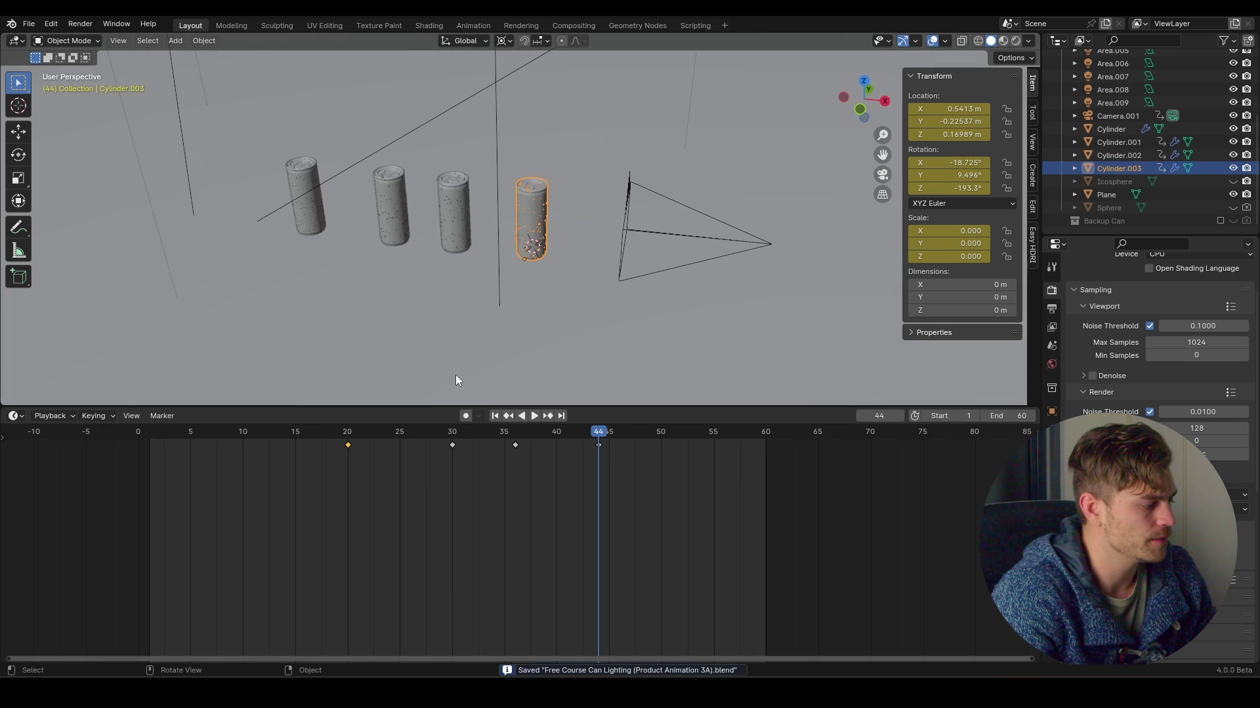
drag(334, 432, 534, 442)
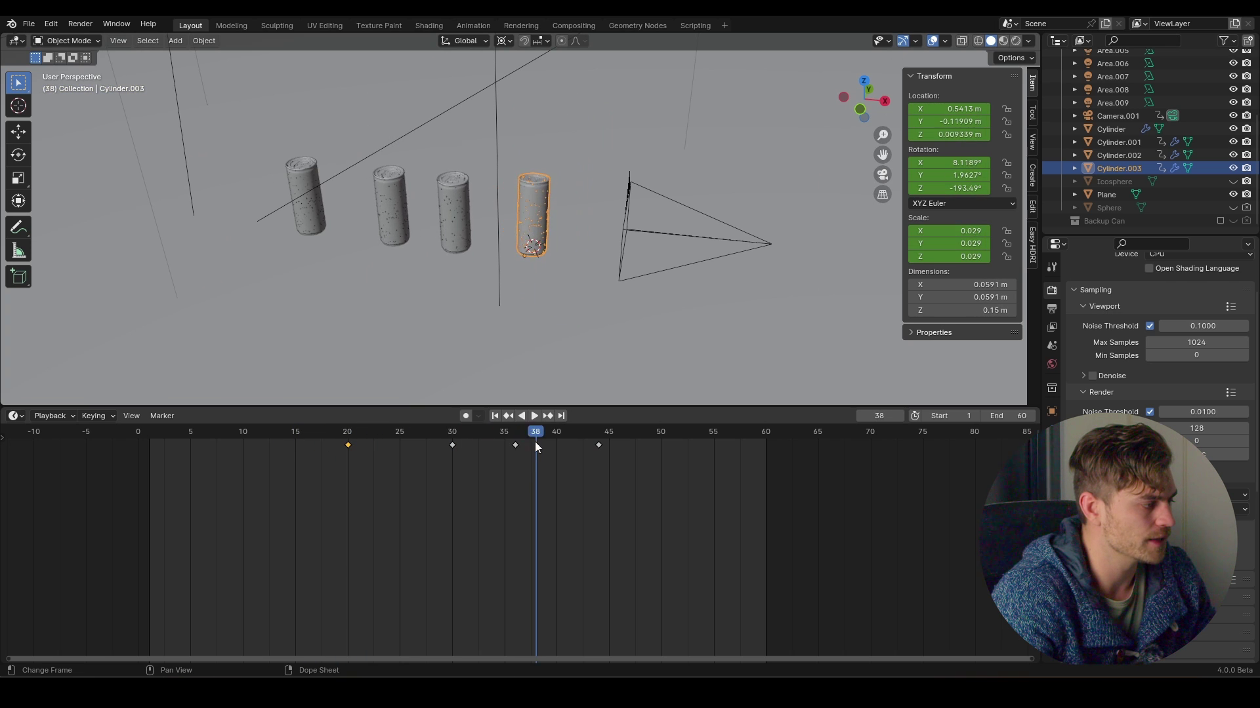
drag(459, 434, 305, 441)
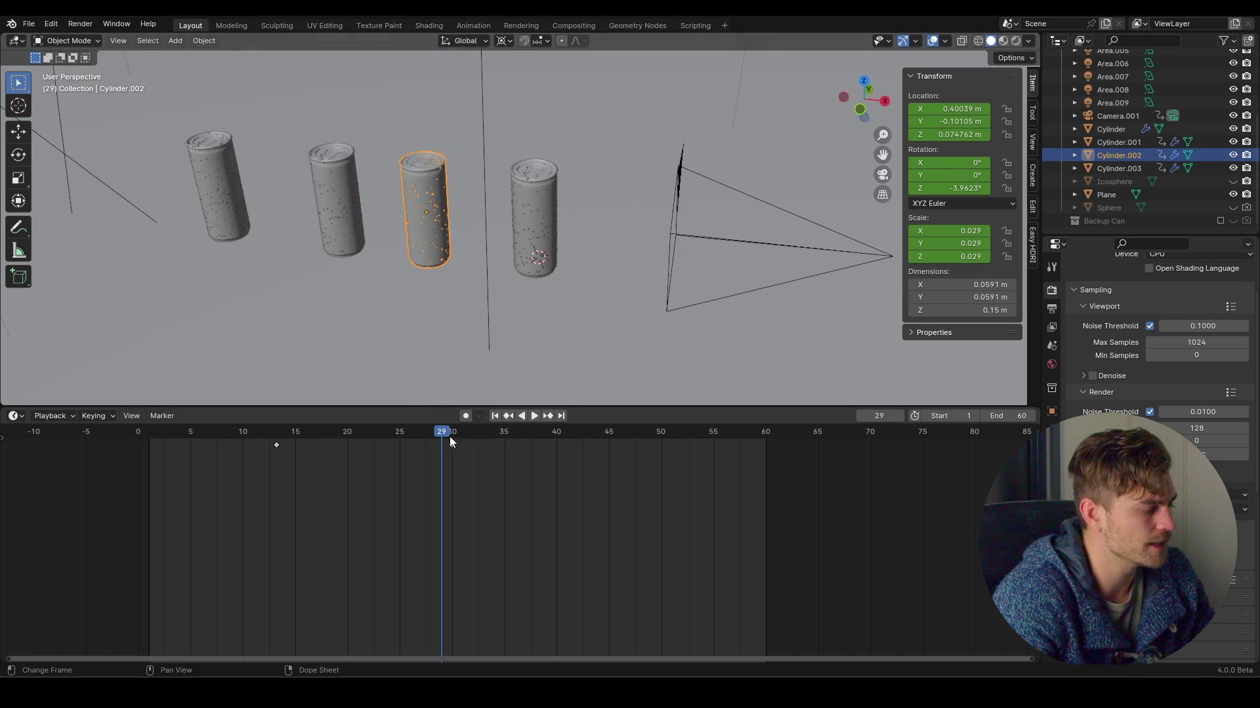
drag(450, 437, 456, 435)
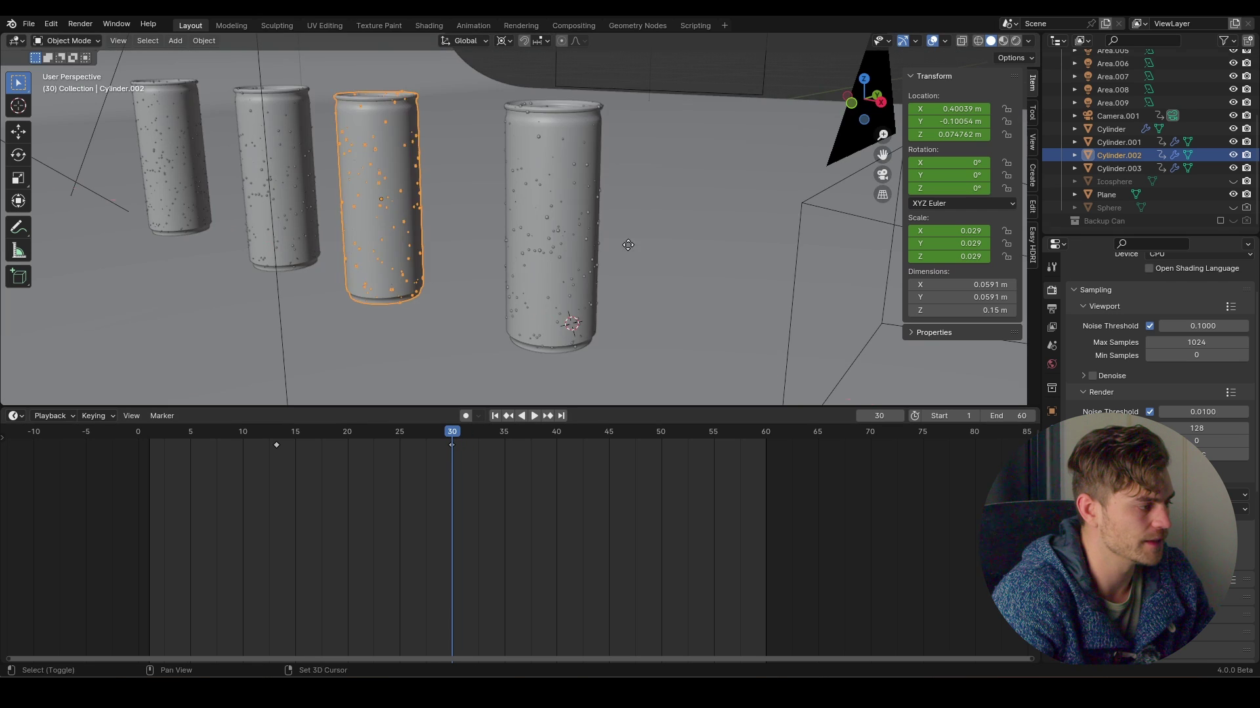
key(shift+d)
key(x)
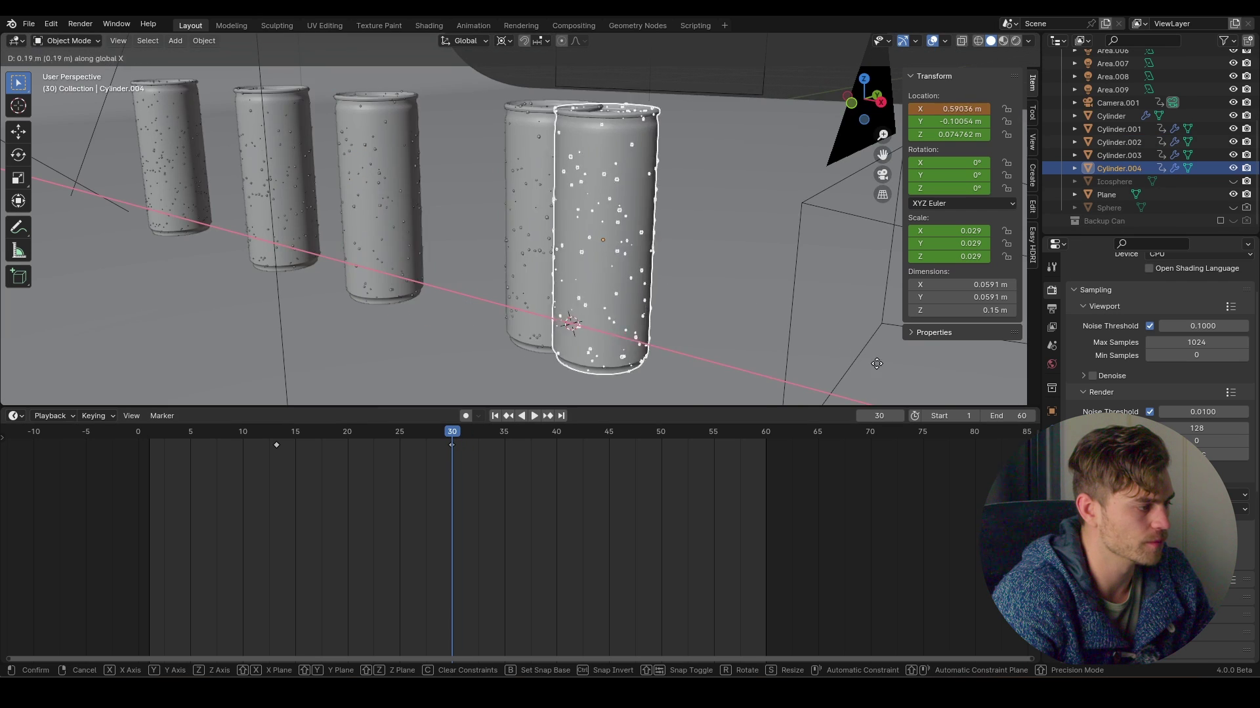
key(Return)
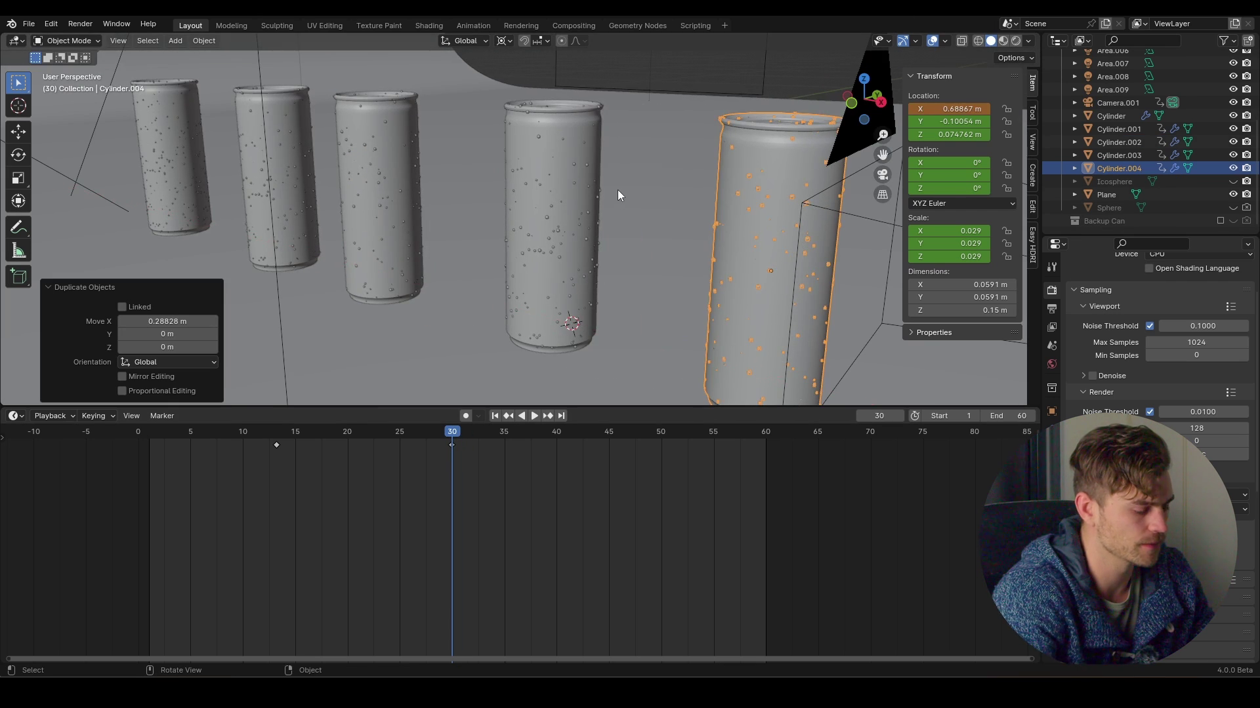
Step: Return to the camera view and delete all keyframes inherited by the duplicated can
key(KP_0)
drag(491, 490, 218, 444)
key(x)
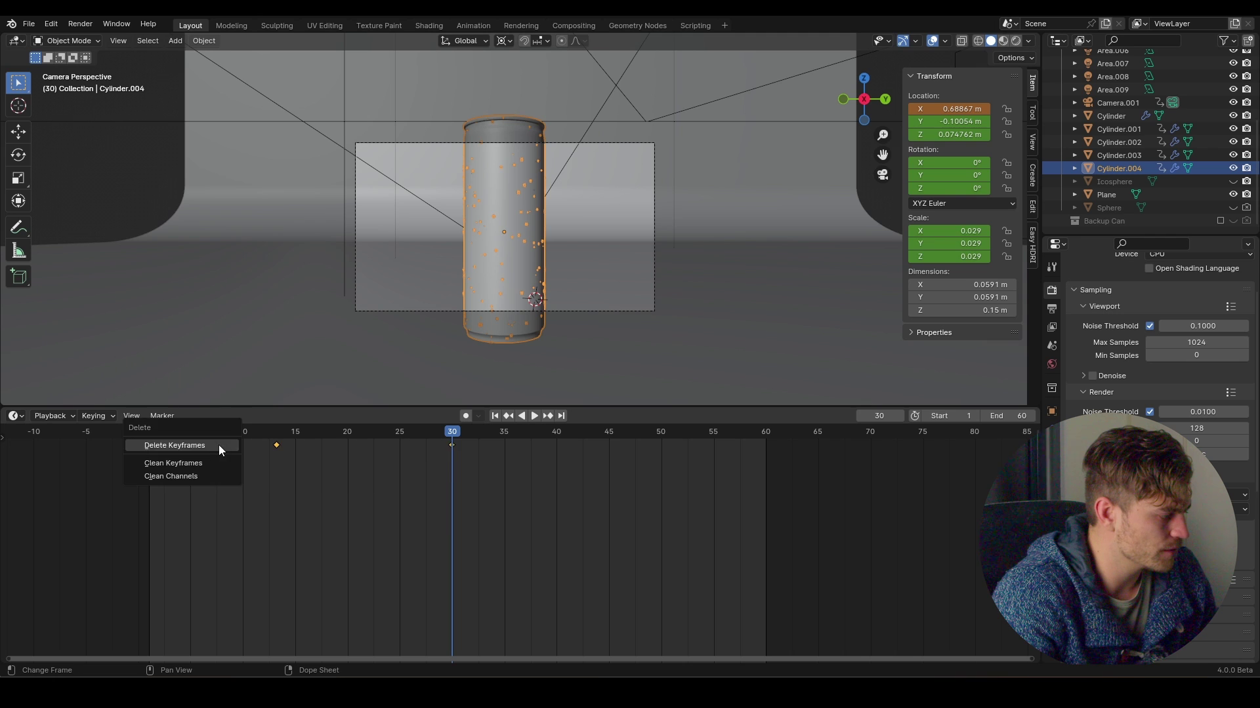
click(219, 445)
Step: Insert a Location, Rotation & Scale keyframe for the duplicated can at frame 34
drag(436, 452, 474, 488)
key(space)
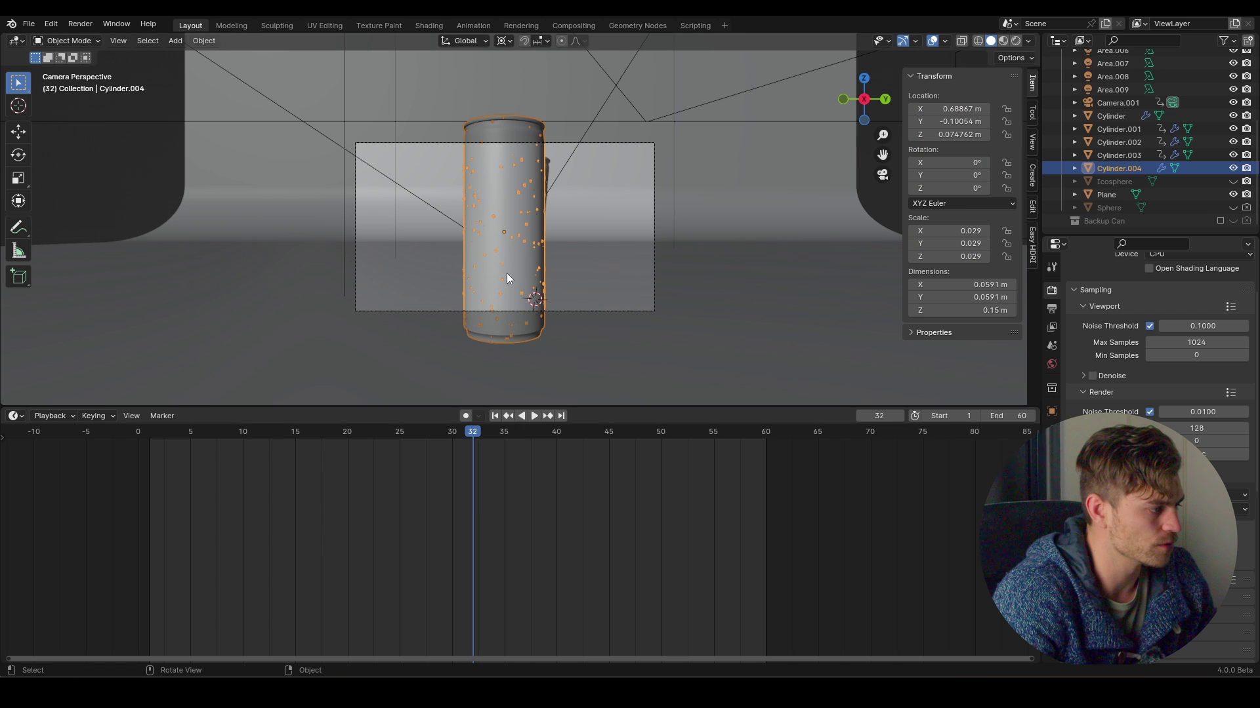
drag(479, 435, 494, 438)
key(i)
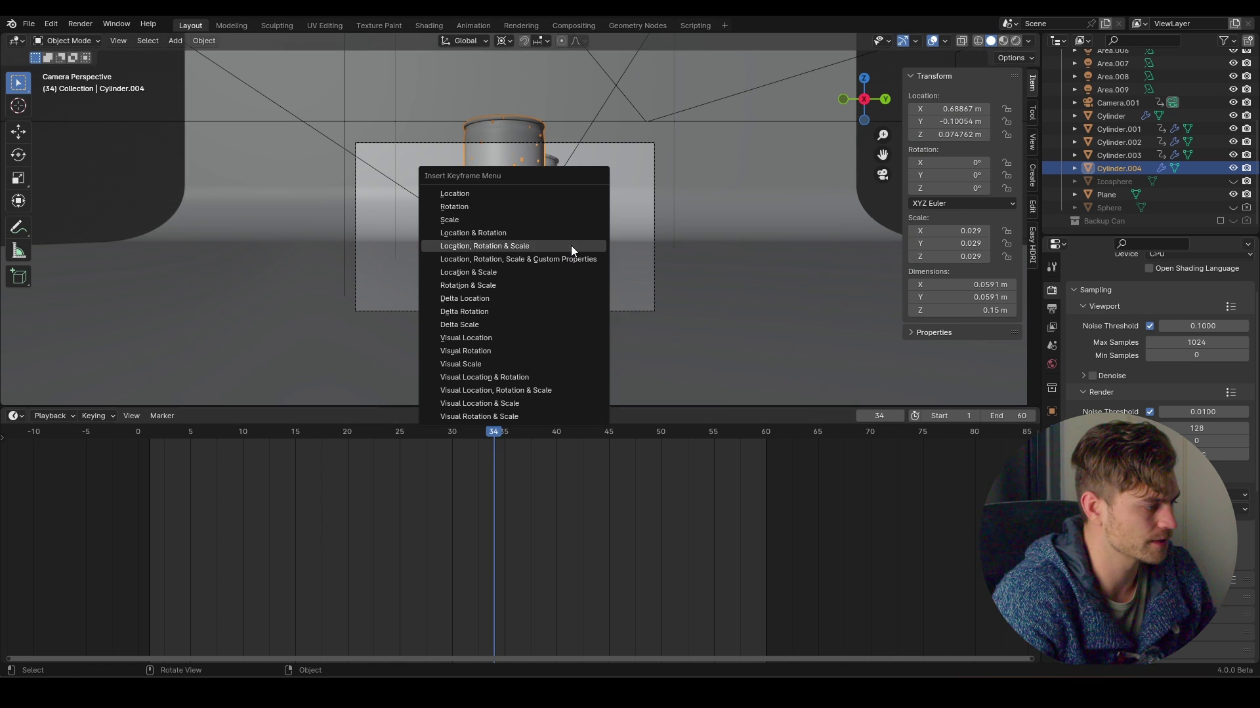
click(570, 246)
Step: At frame 22, move the duplicated can about 0.183 m along global Y, outside the camera frame
drag(496, 438, 365, 442)
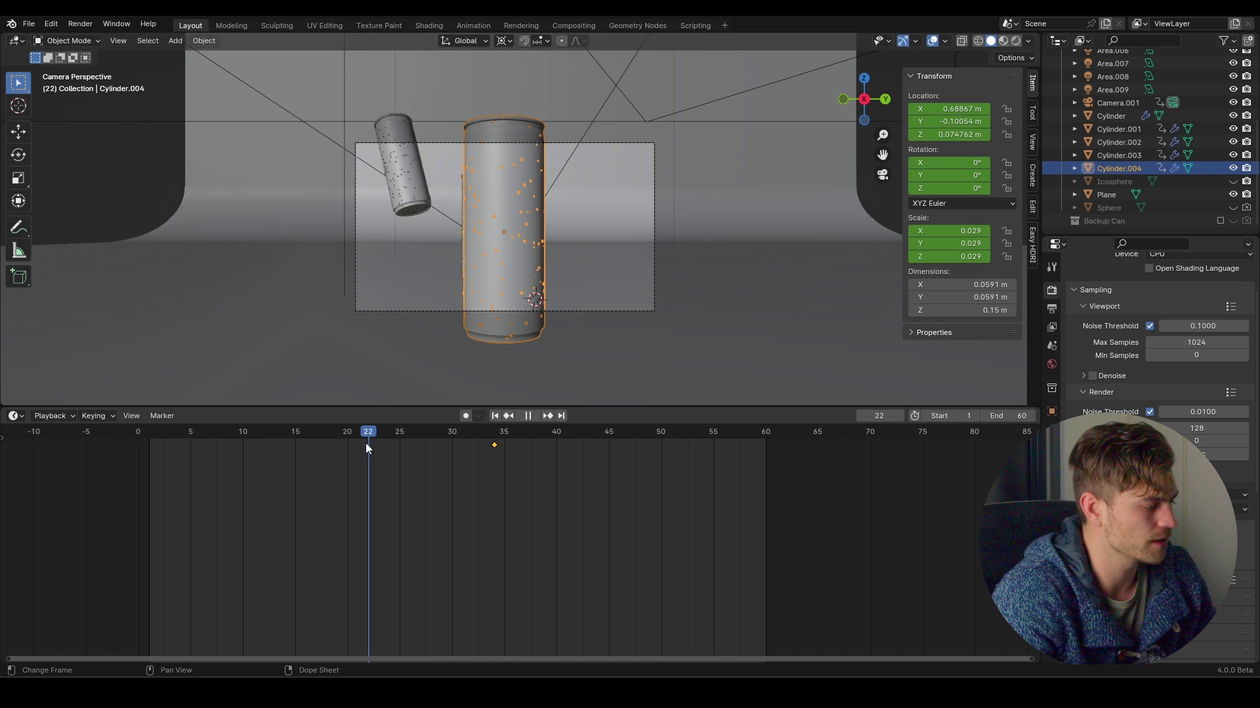
key(space)
key(space)
drag(498, 455, 372, 446)
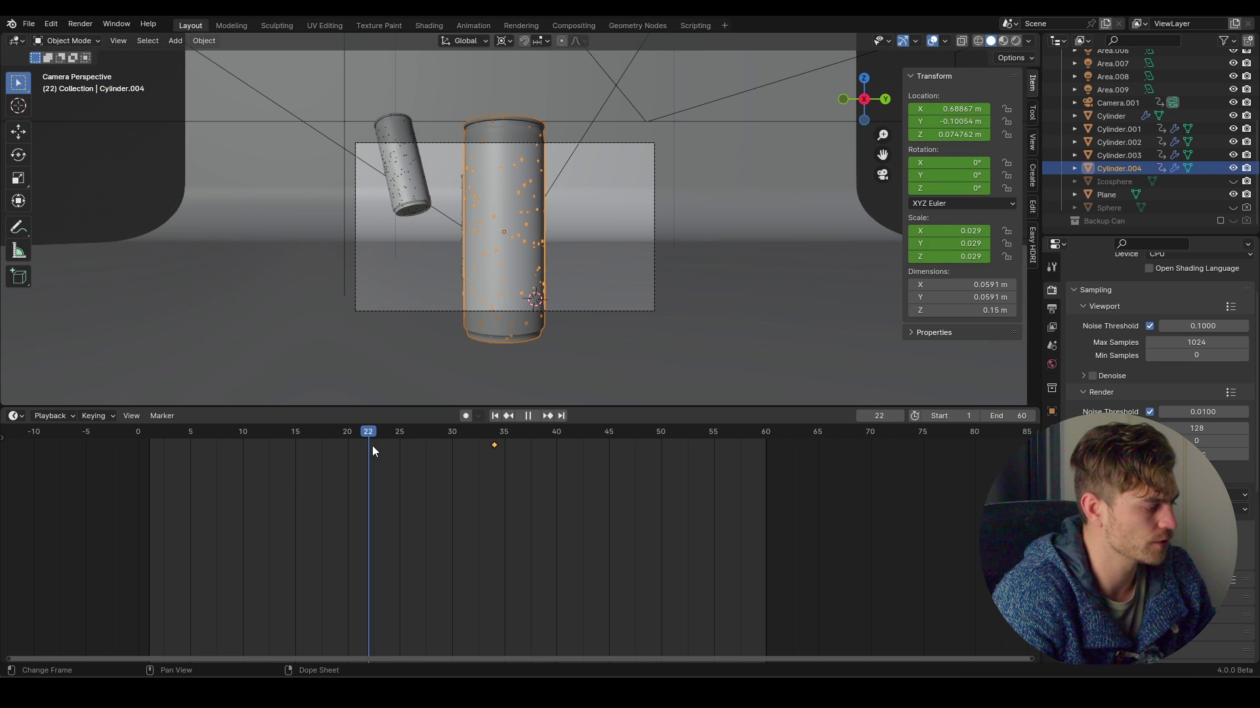
key(g)
key(y)
click(620, 247)
Step: Change the transform pivot point, rotate the can about 162° around global Z, and keyframe its location, rotation and scale at frame 22
click(504, 40)
click(551, 116)
key(r)
key(z)
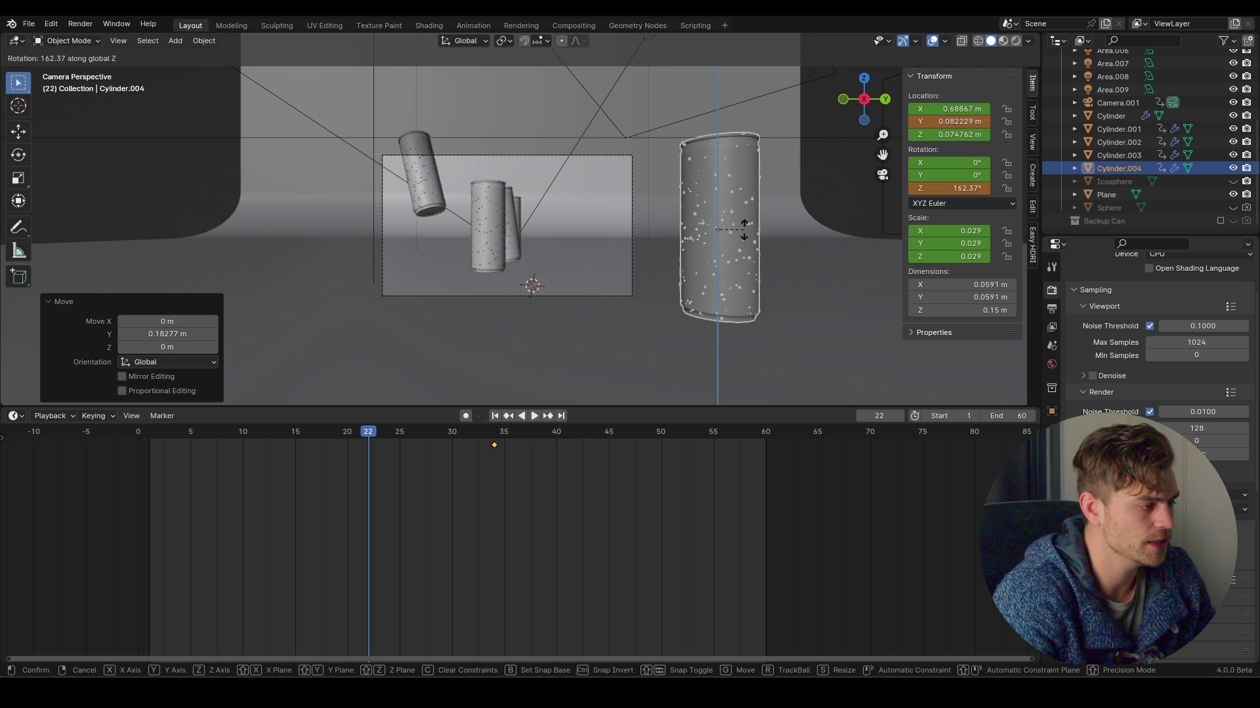
click(743, 230)
key(i)
click(743, 230)
Step: Play back the can's sideways entrance and switch the animation editor to the Graph Editor
key(space)
key(space)
click(19, 416)
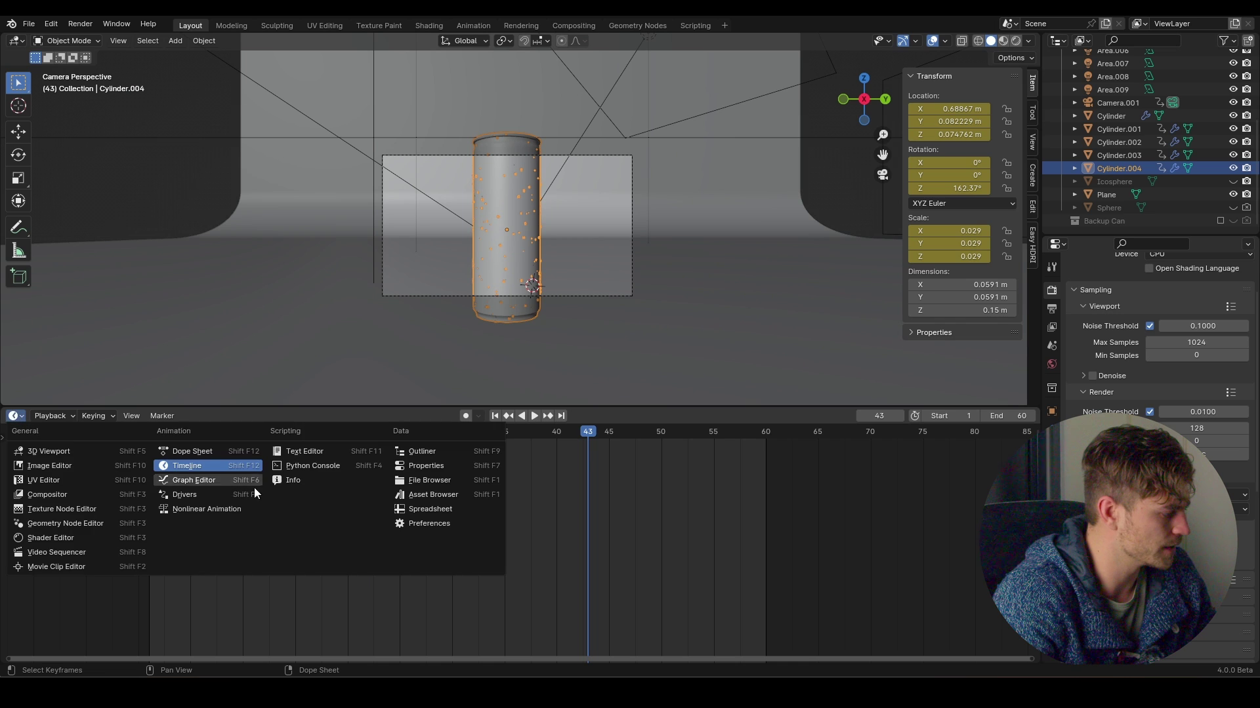
click(209, 482)
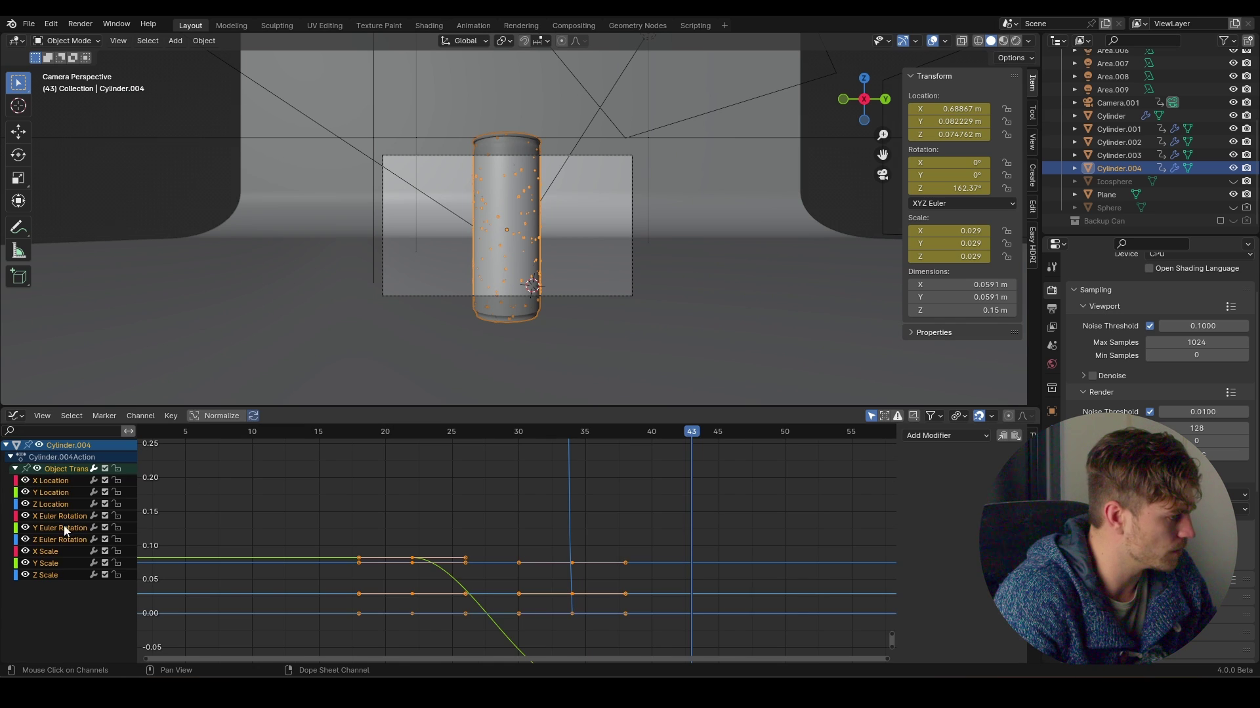
key(g)
key(y)
right_click(644, 262)
Step: Lock all of the can's channels except Y Location and frame that curve
click(68, 491)
click(116, 468)
click(116, 492)
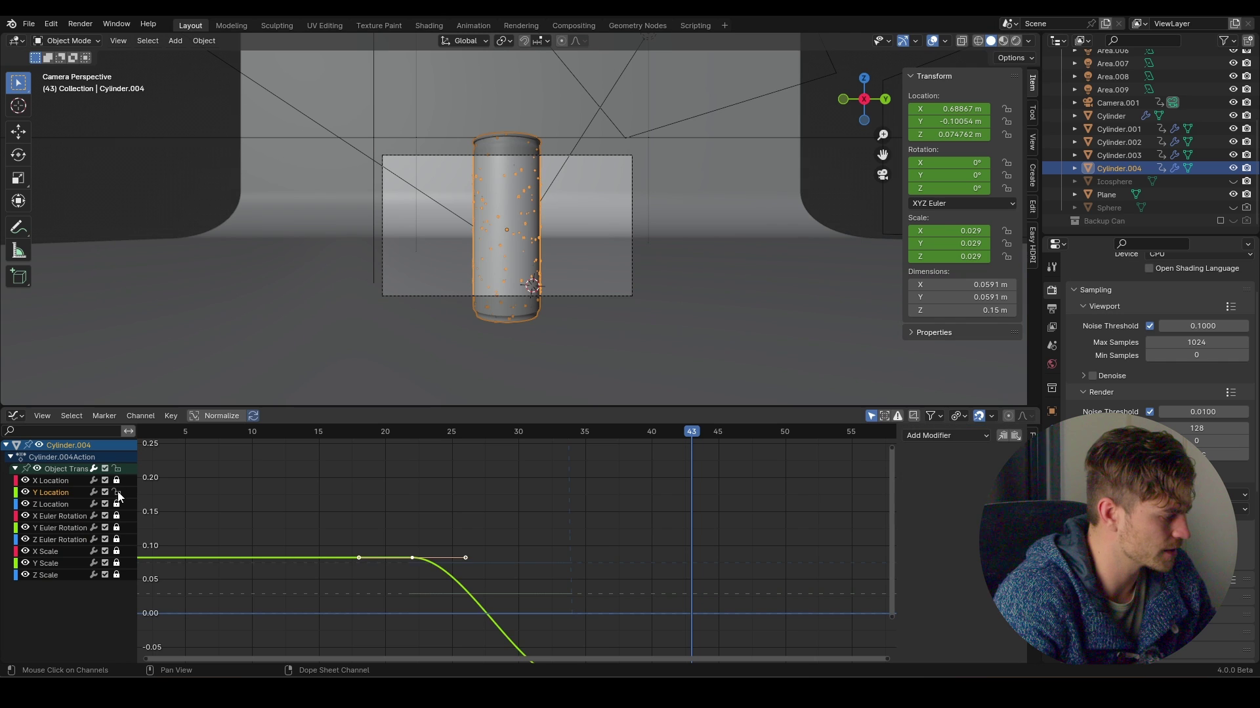
key(Home)
Step: Change the handle type of the Y Location keyframe at frame 22, and pull its outgoing handle steeply down to about -0.05
key(n)
right_click(458, 490)
click(536, 495)
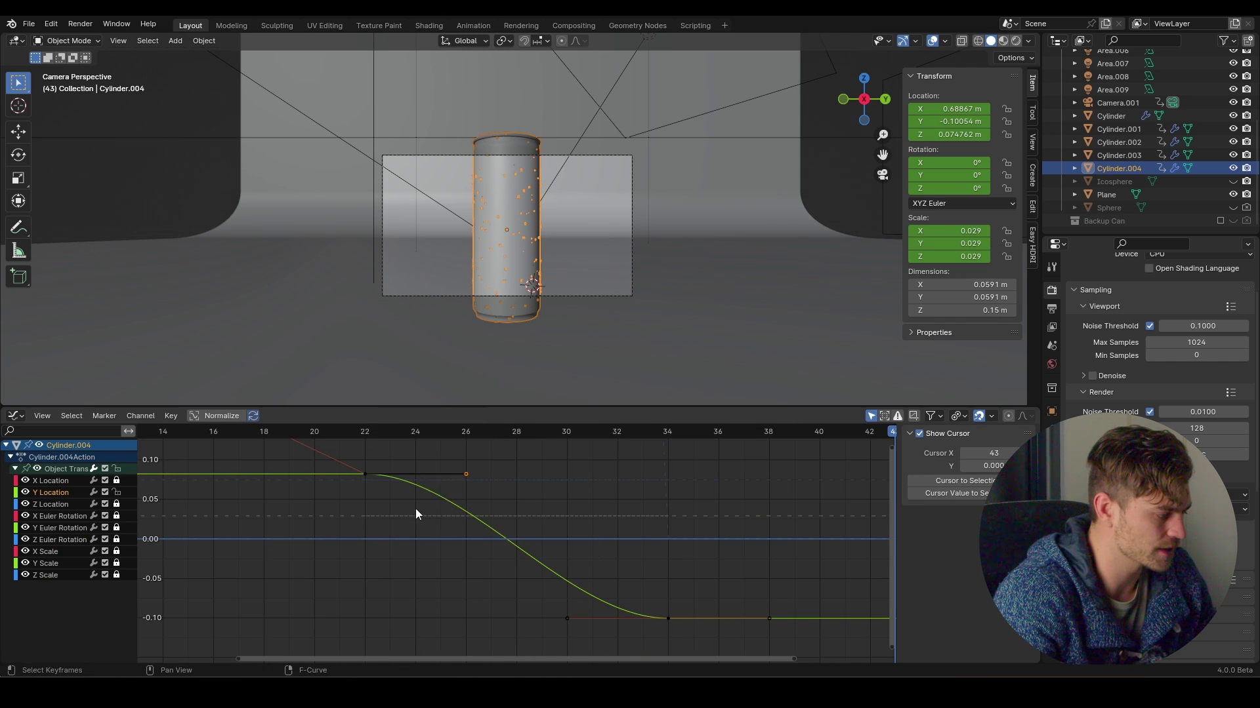
key(g)
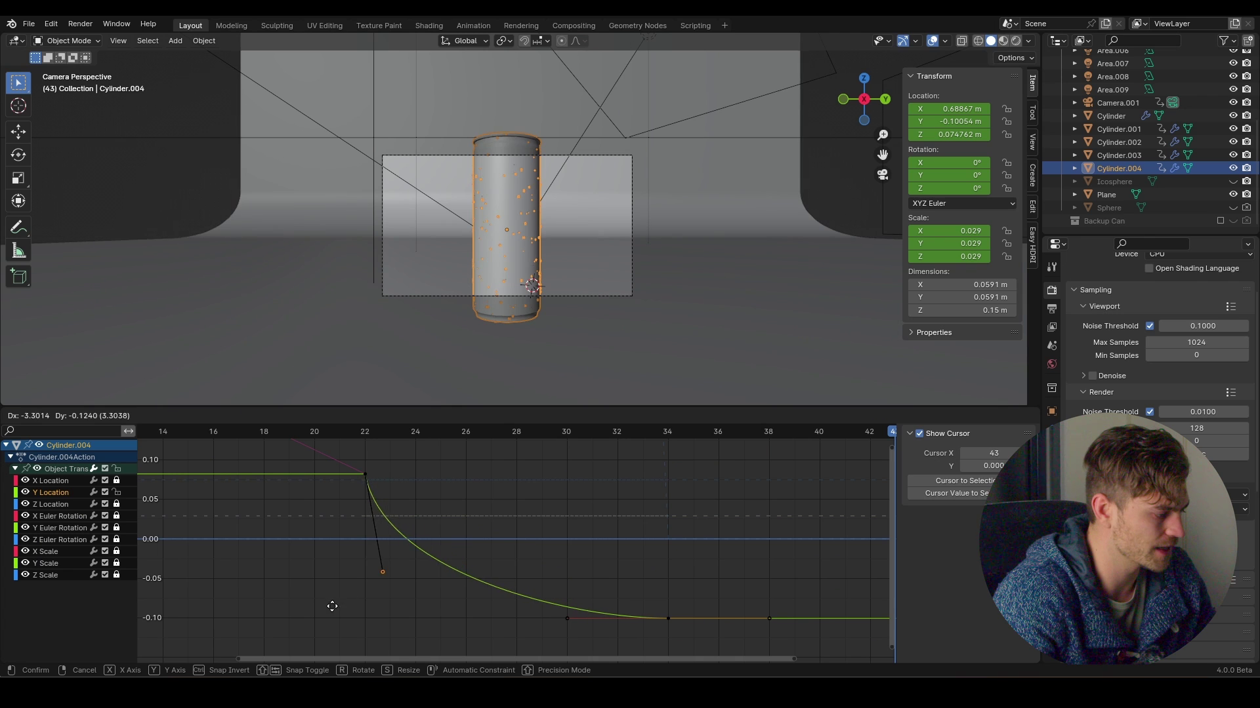
click(323, 612)
Step: Play back the sideways entrance from frame 22 and save the file
click(368, 434)
key(space)
key(space)
key(ctrl+s)
Step: Isolate and frame the can's Z Euler Rotation curve, and select the outgoing handle of its frame 22 keyframe
scroll(463, 482, down, 1)
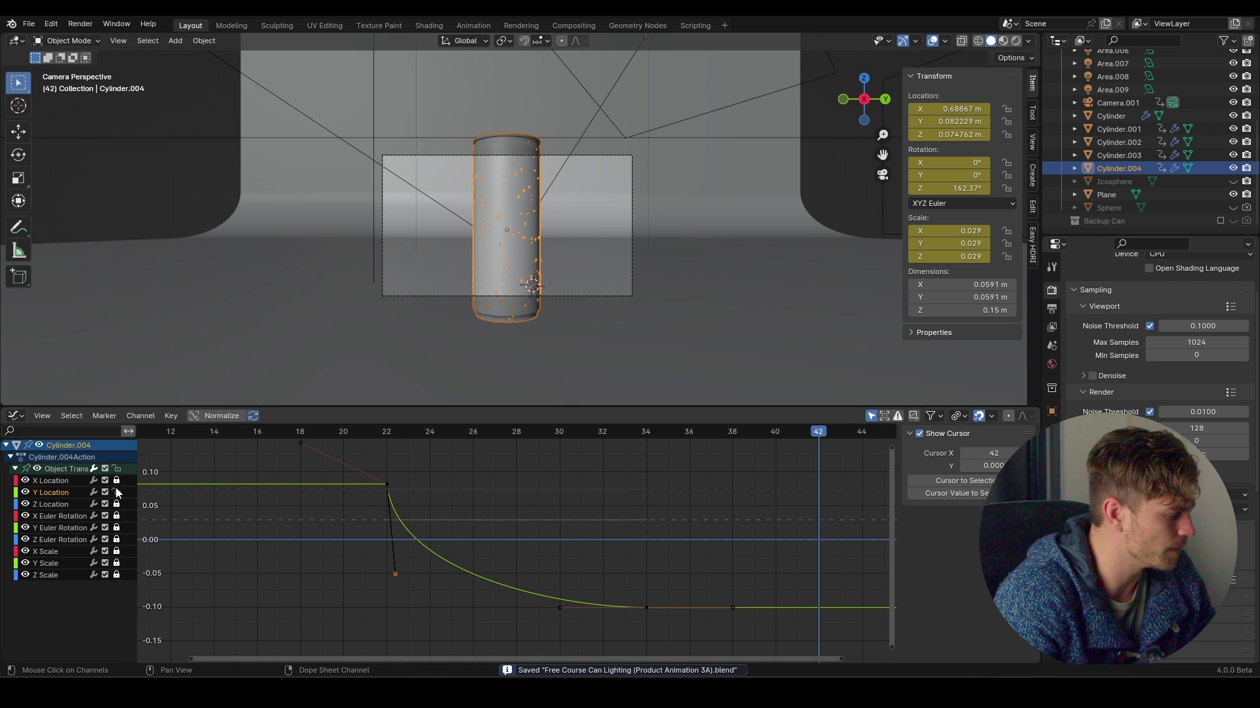
click(88, 541)
key(Home)
middle_drag(474, 472, 462, 478)
drag(483, 464, 443, 505)
key(g)
key(x)
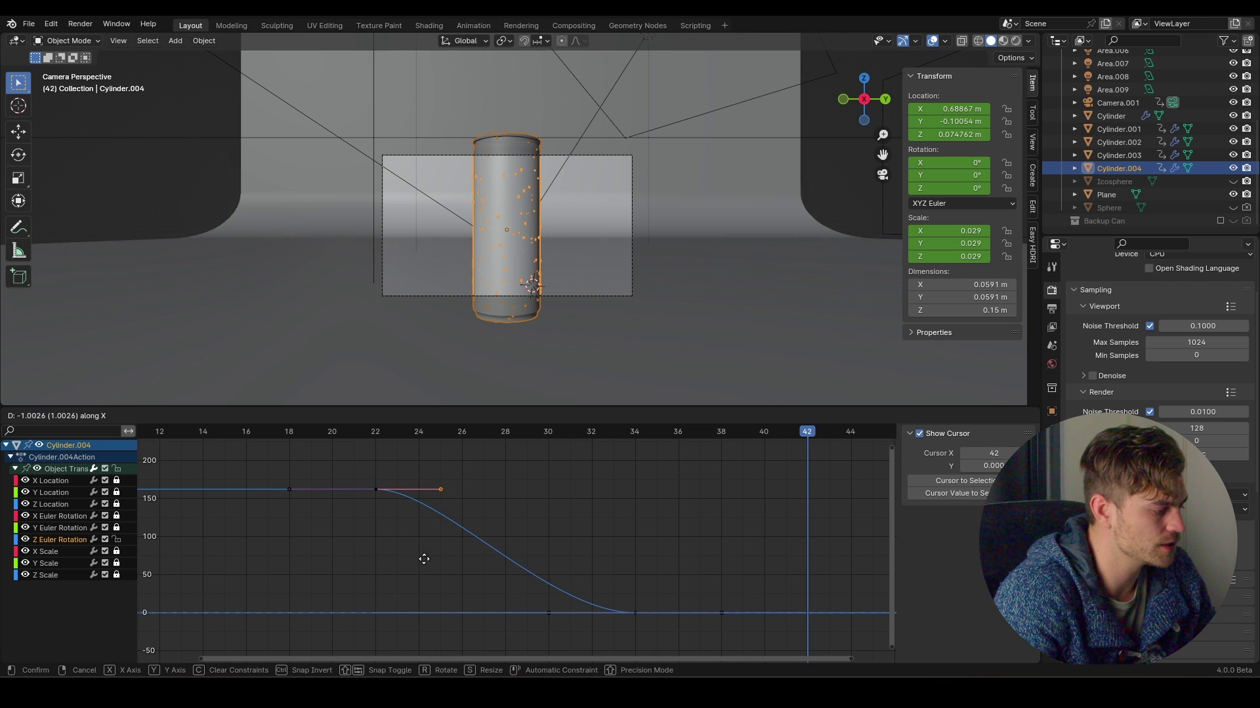
right_click(447, 550)
Step: Change the Z Euler Rotation handle type at frame 22, and pull the outgoing handle down to about 73° near frame 24
right_click(450, 494)
mouse_move(450, 493)
click(502, 494)
key(g)
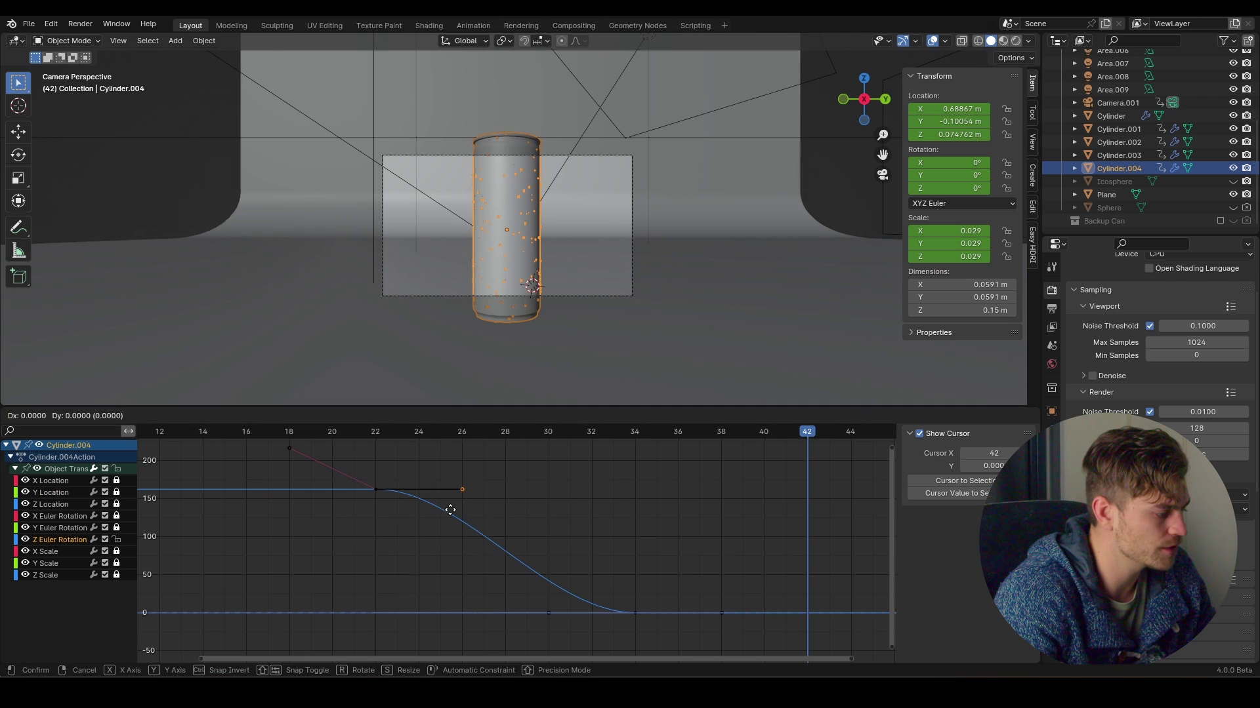
click(408, 577)
Step: Play back the can's spinning entrance from frame 22 and save the file
click(375, 431)
key(space)
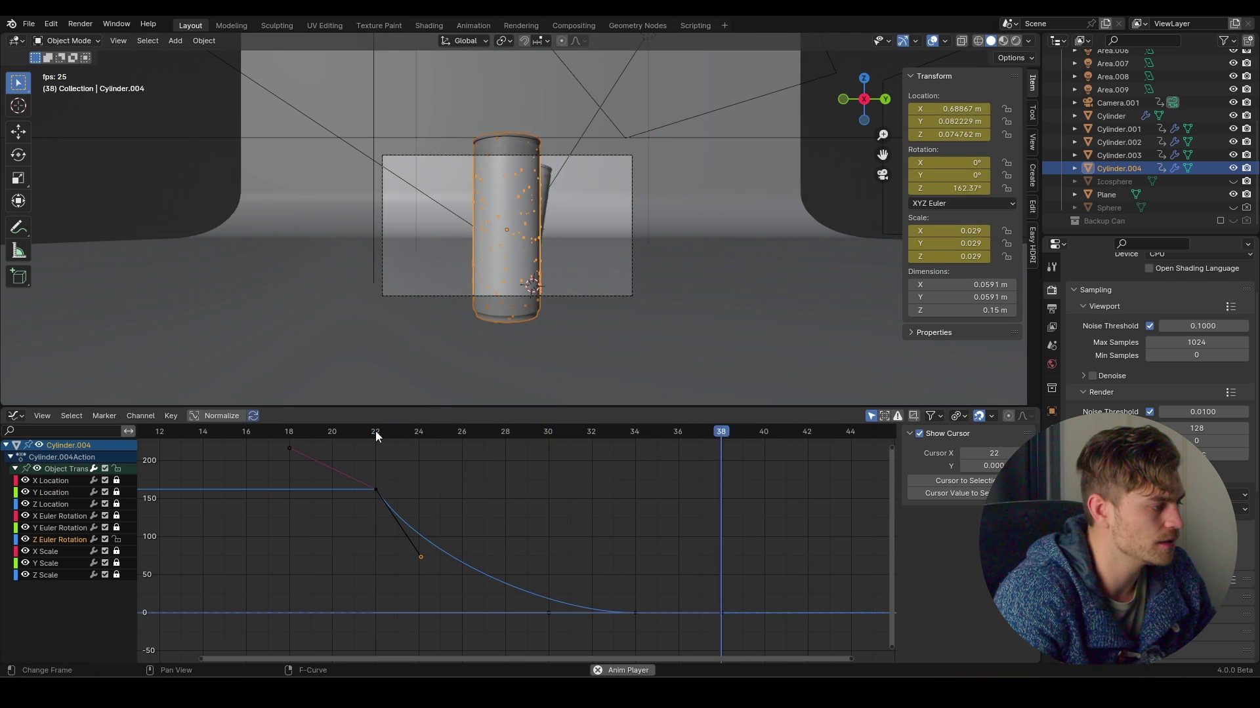
key(space)
key(ctrl+s)
Step: Leave the camera view, select the original can farthest from the camera, and switch the animation editor to the Timeline
scroll(457, 485, down, 2)
middle_drag(441, 210, 538, 214)
scroll(534, 238, down, 6)
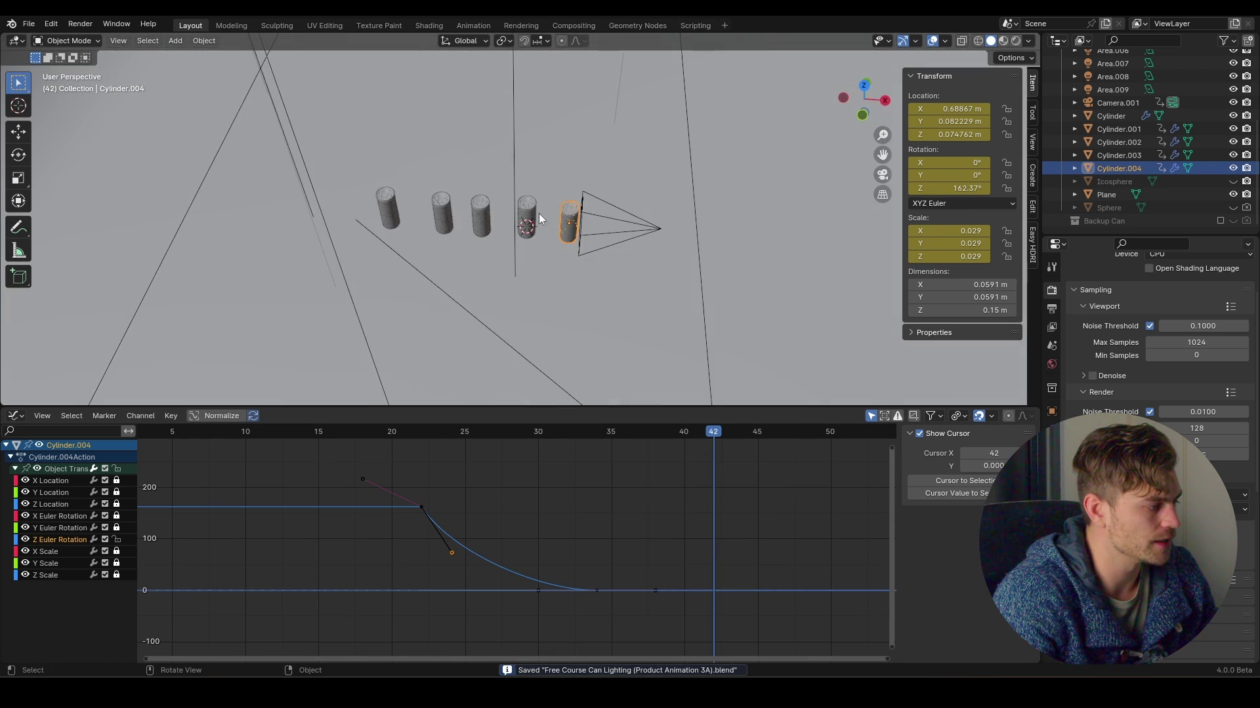
click(390, 209)
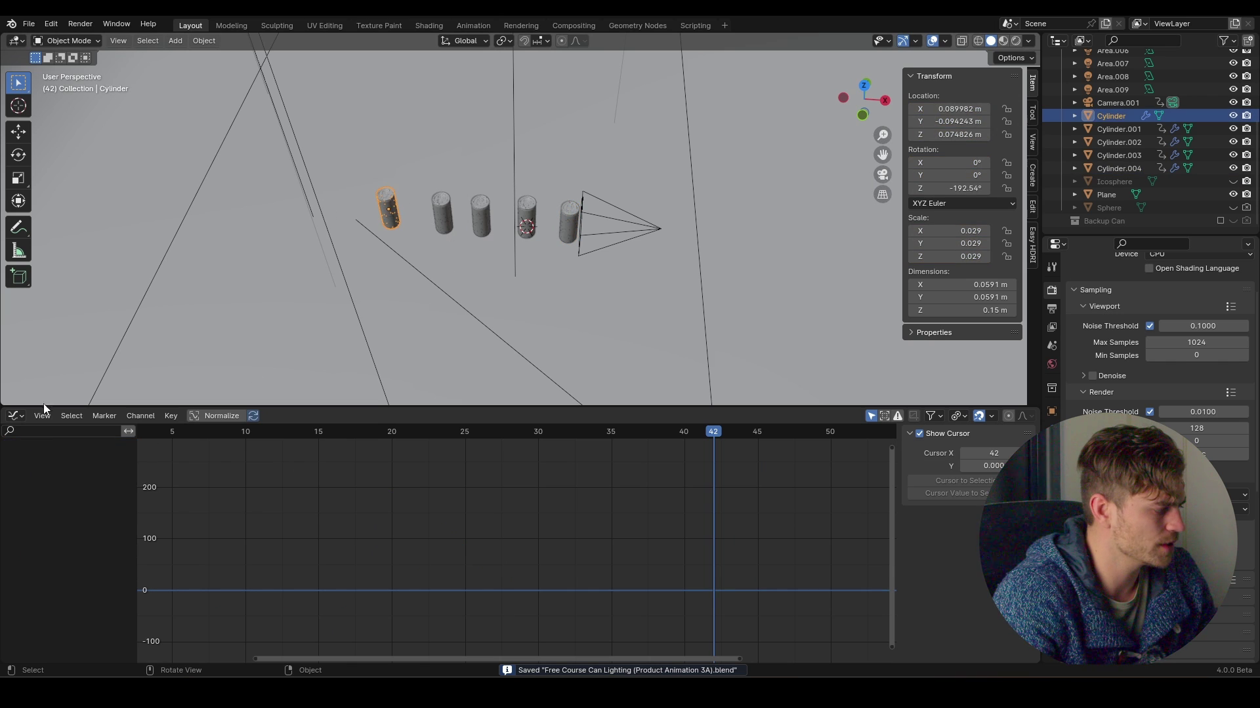
click(16, 417)
click(181, 473)
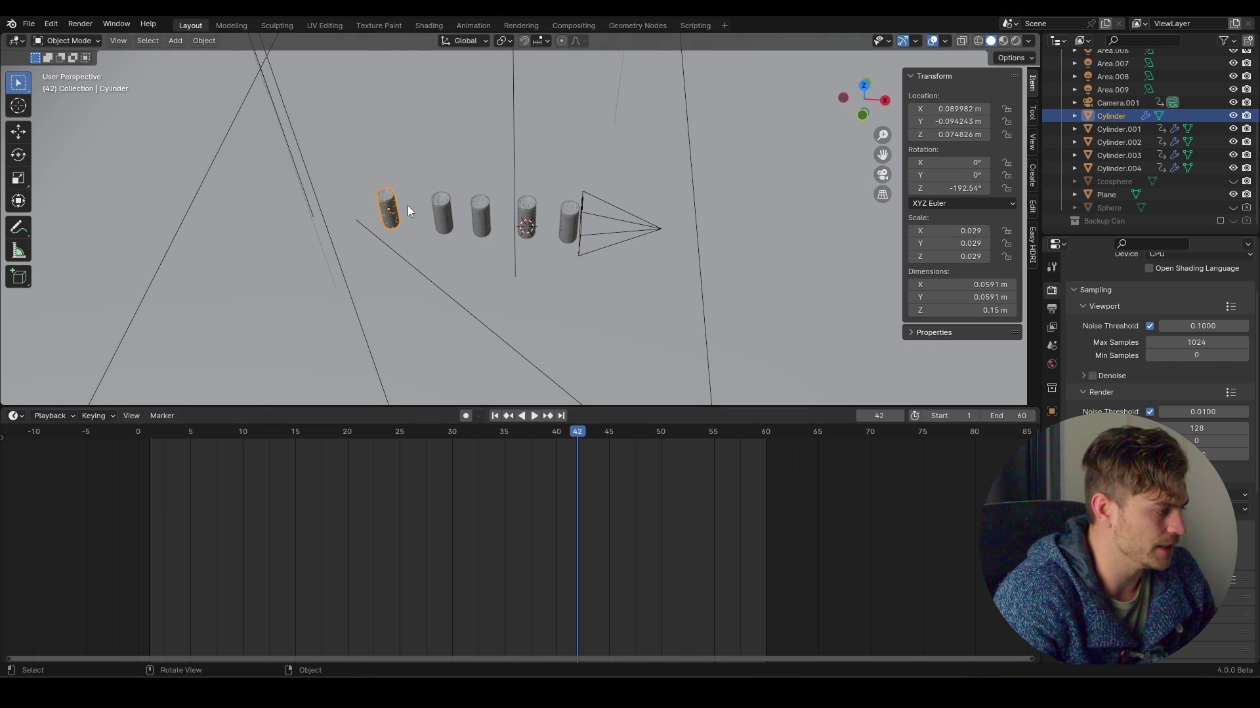
Step: Duplicate the original can and move the copy about 0.753 m along global X, in front of the other cans
middle_drag(542, 227, 525, 326)
key(shift+d)
key(x)
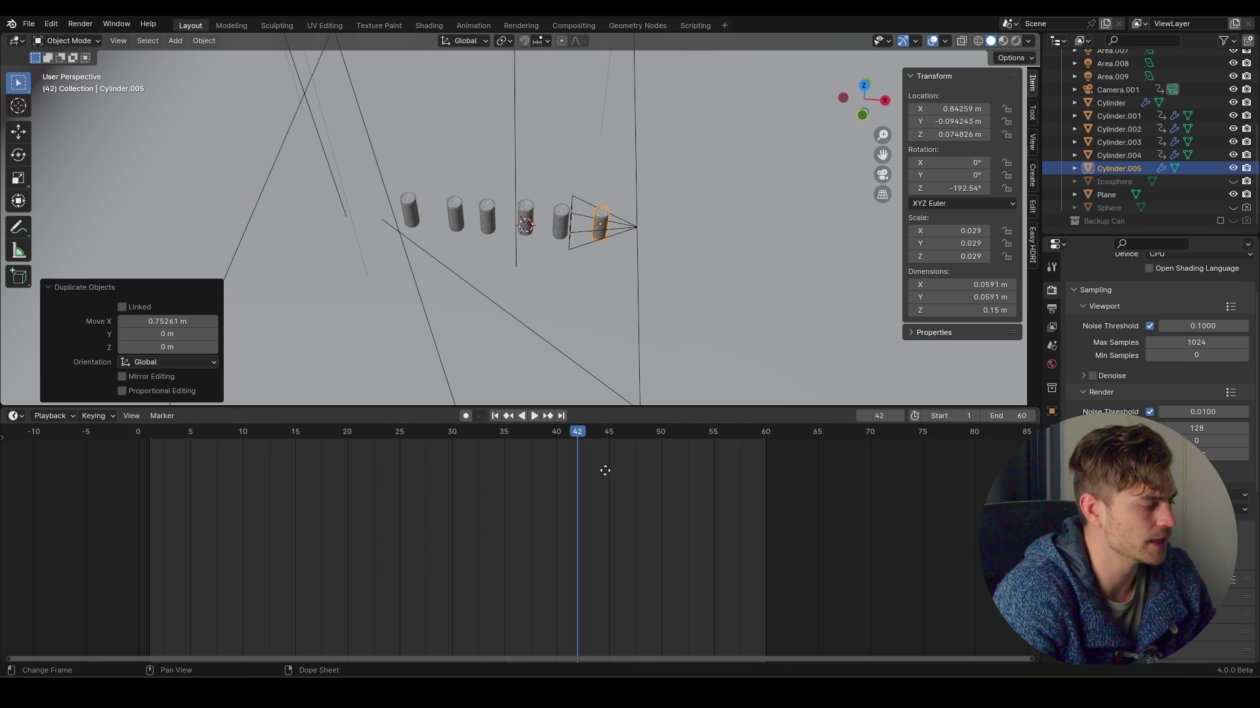
Step: Check the new can through the camera, and insert a location, rotation and scale keyframe for it at frame 40
key(KP_0)
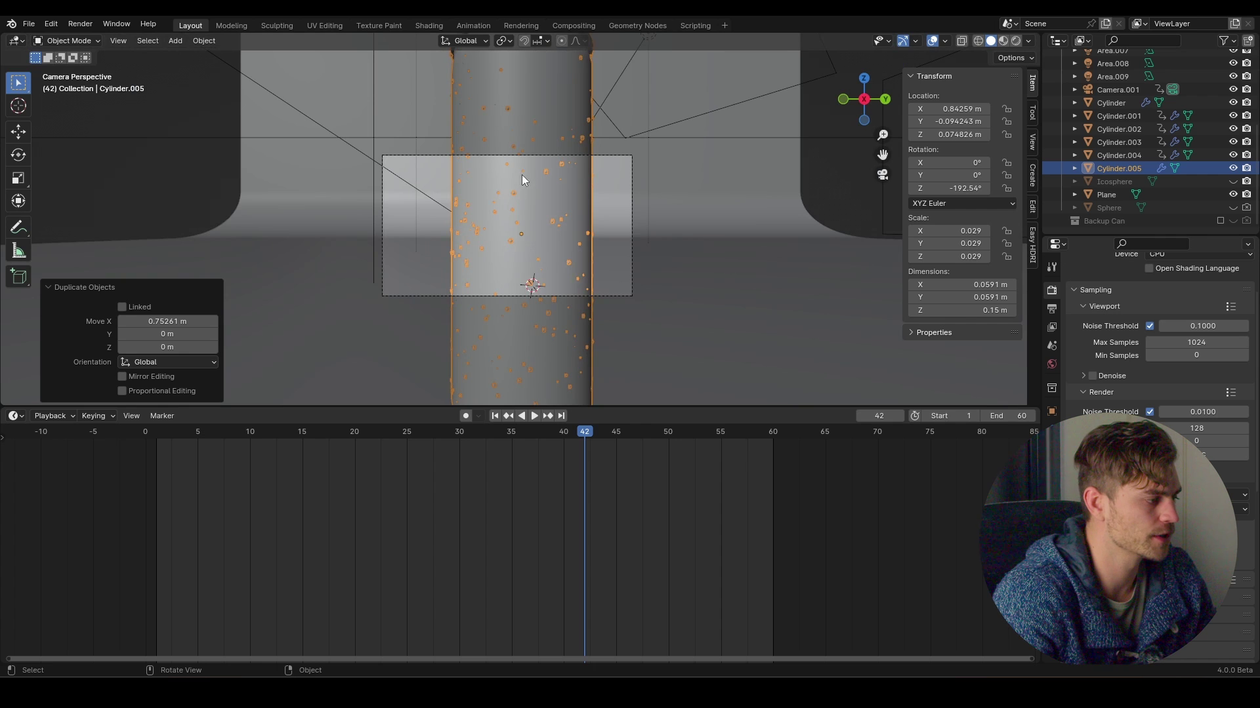
scroll(591, 266, down, 1)
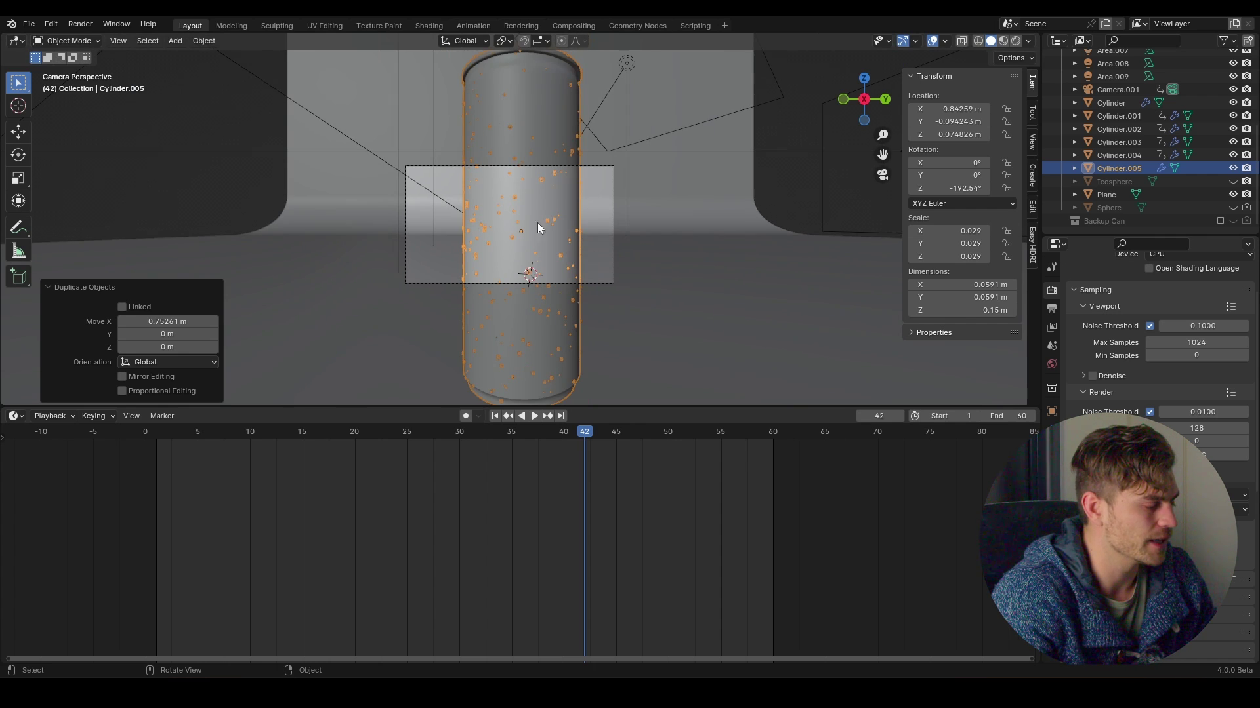
click(561, 454)
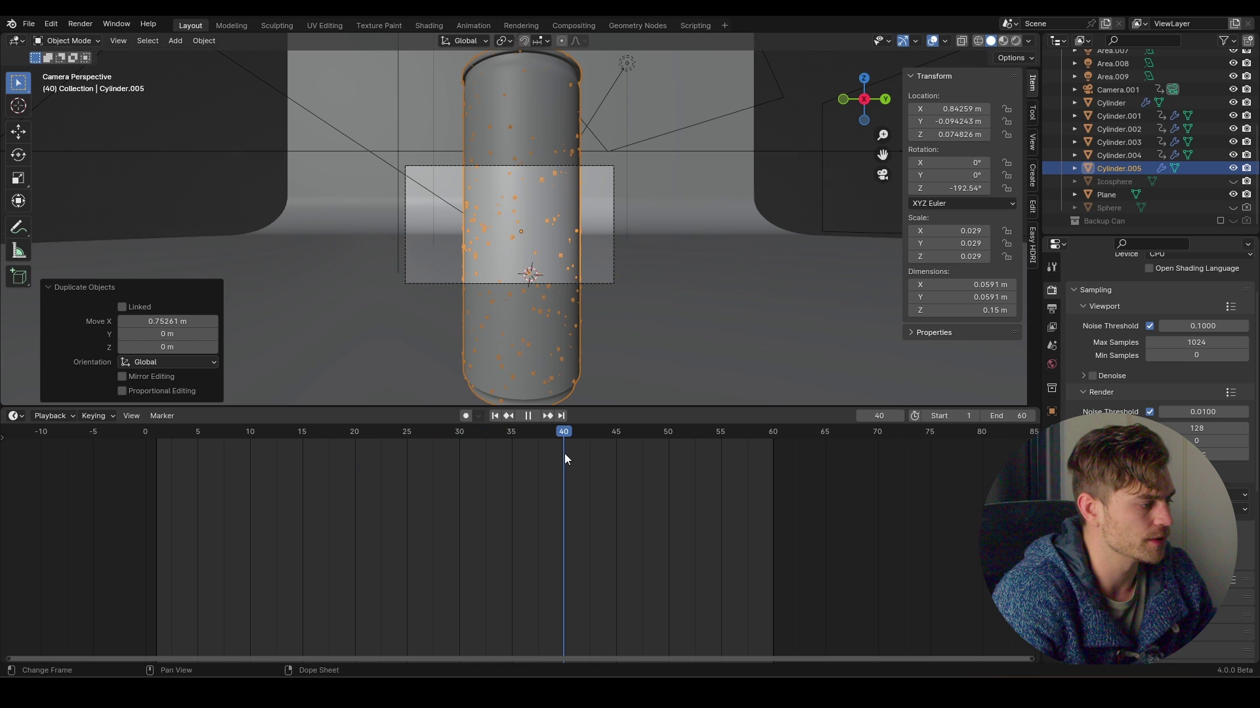
mouse_move(534, 256)
middle_down()
mouse_move(687, 286)
mouse_move(529, 254)
middle_up()
scroll(529, 250, down, 2)
key(i)
click(530, 250)
Step: Shift the front can's keyframe to frame 45, and at frame 35 raise the can about 0.2 m along global Z
drag(557, 443, 584, 456)
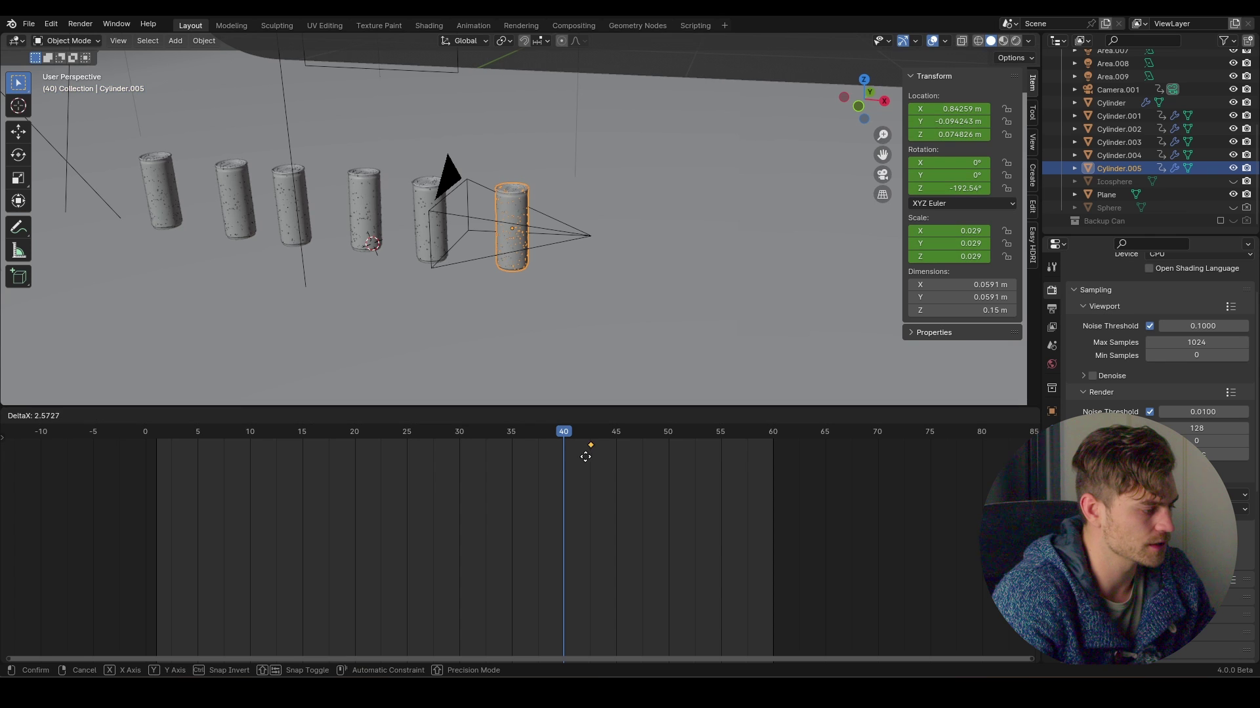
click(607, 467)
click(512, 438)
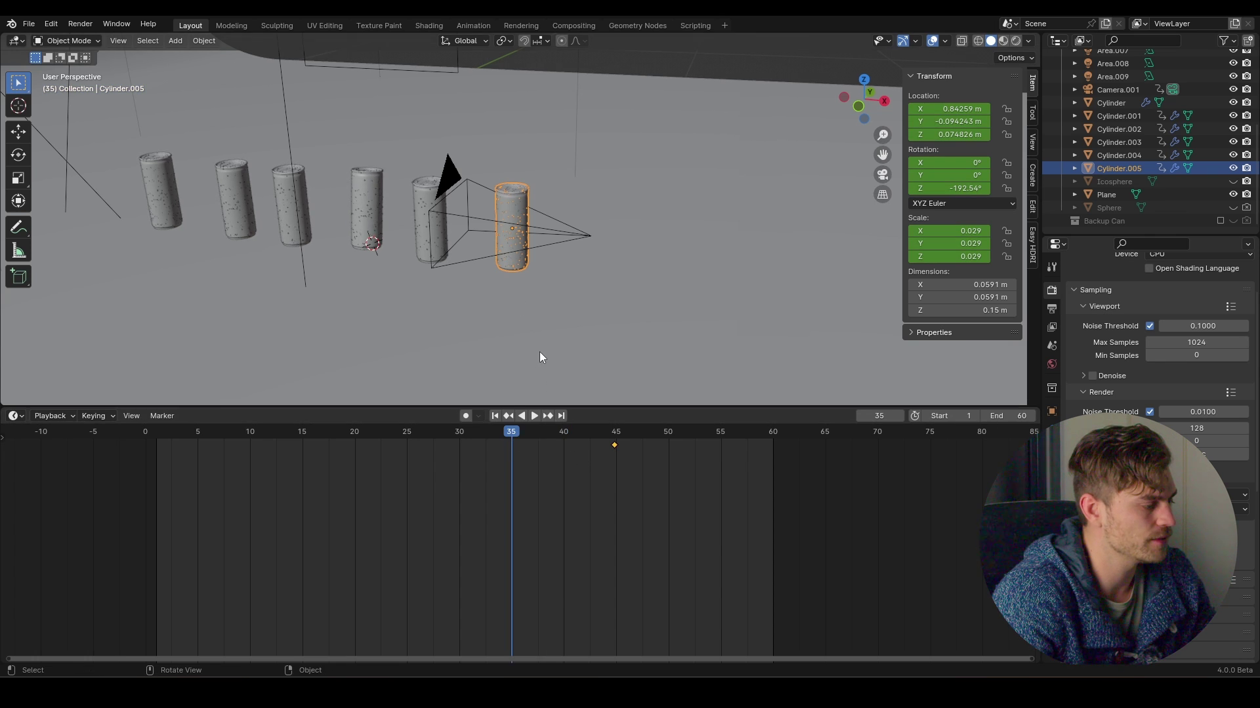
key(g)
key(z)
click(563, 247)
Step: Tilt the raised can about -17.2° around the global Y axis at frame 35
key(r)
key(x)
key(y)
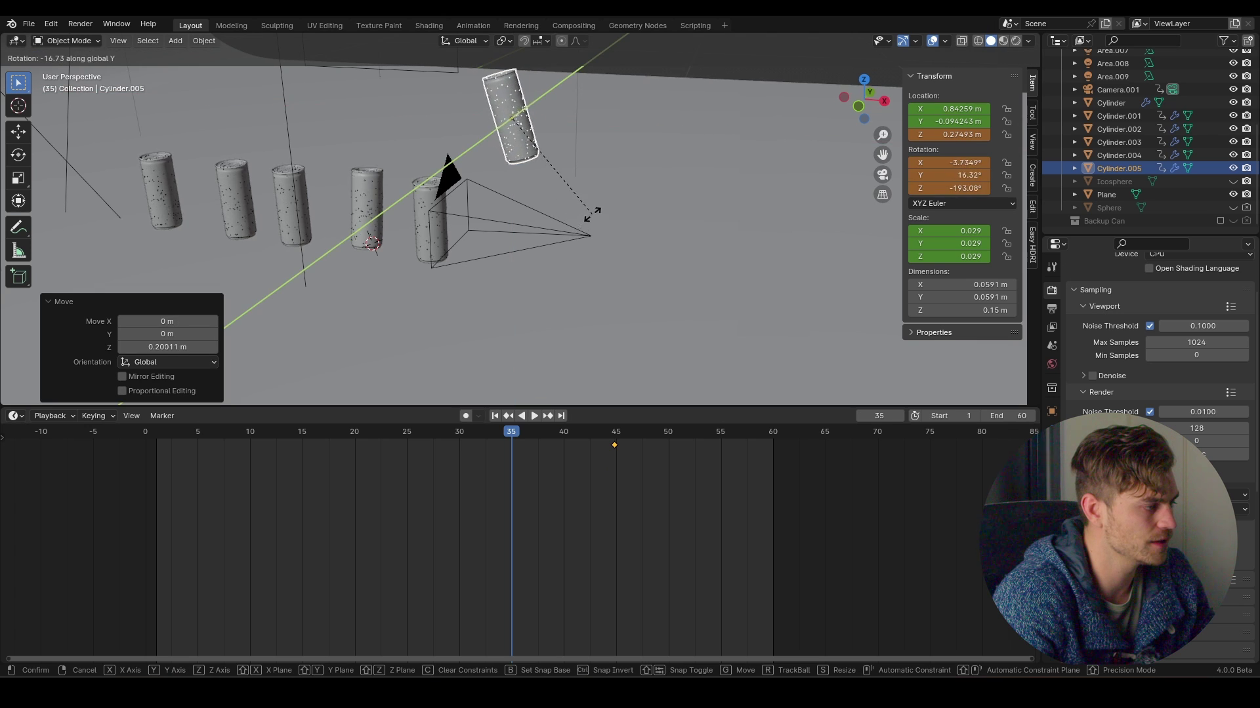
click(593, 214)
Step: Scale the can to 0 and insert a location, rotation and scale keyframe for it at frame 35
key(s)
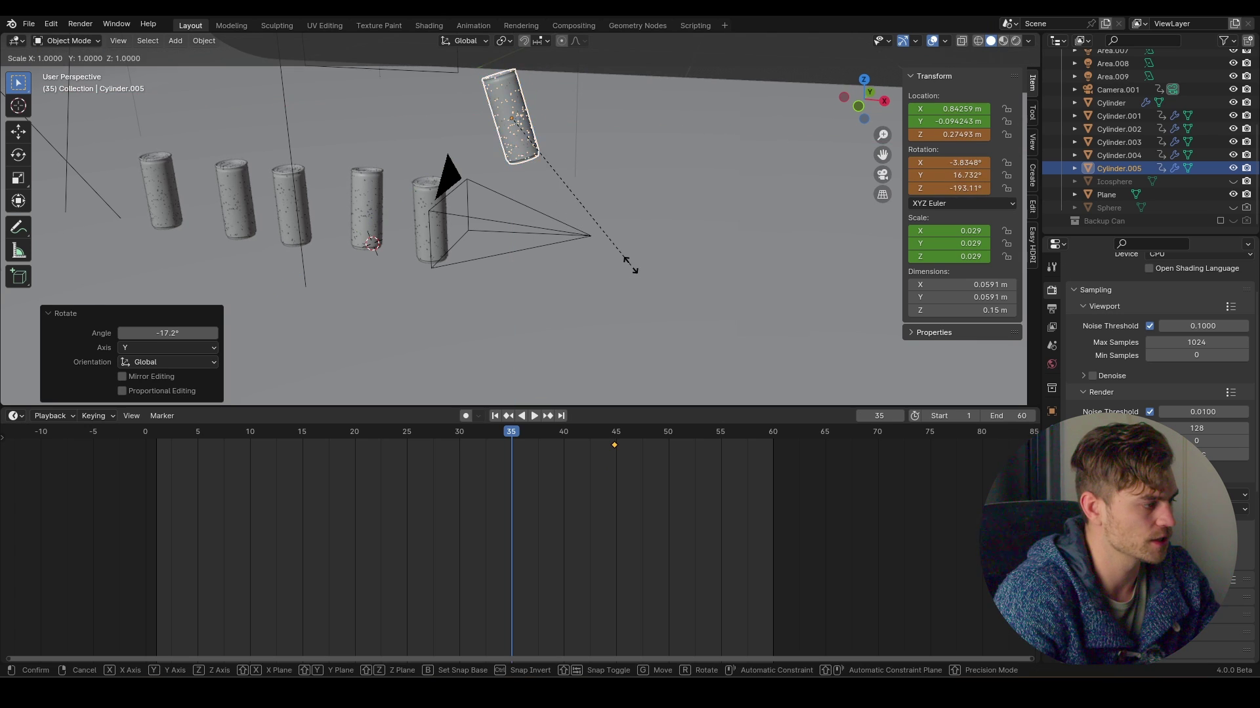
key(0)
key(Return)
key(i)
click(631, 265)
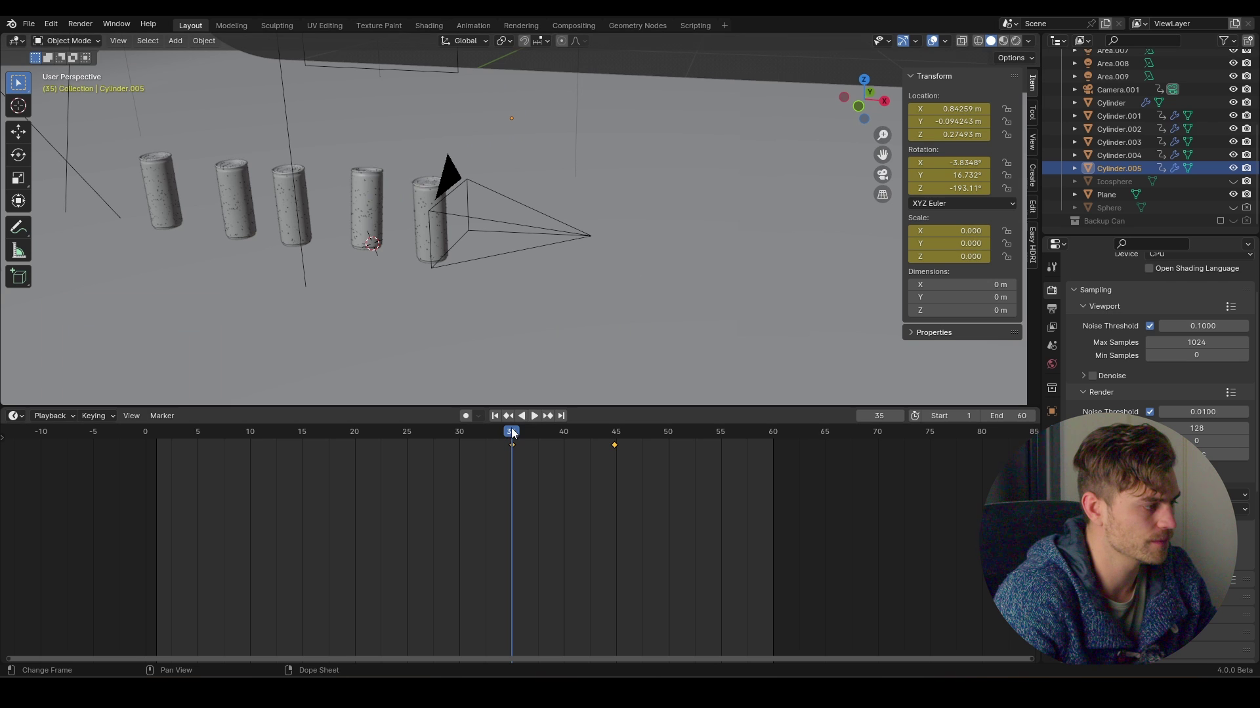
Step: Play back the new can's entrance, save the file, and return to frame 35
key(space)
key(space)
key(ctrl+s)
drag(562, 438, 512, 438)
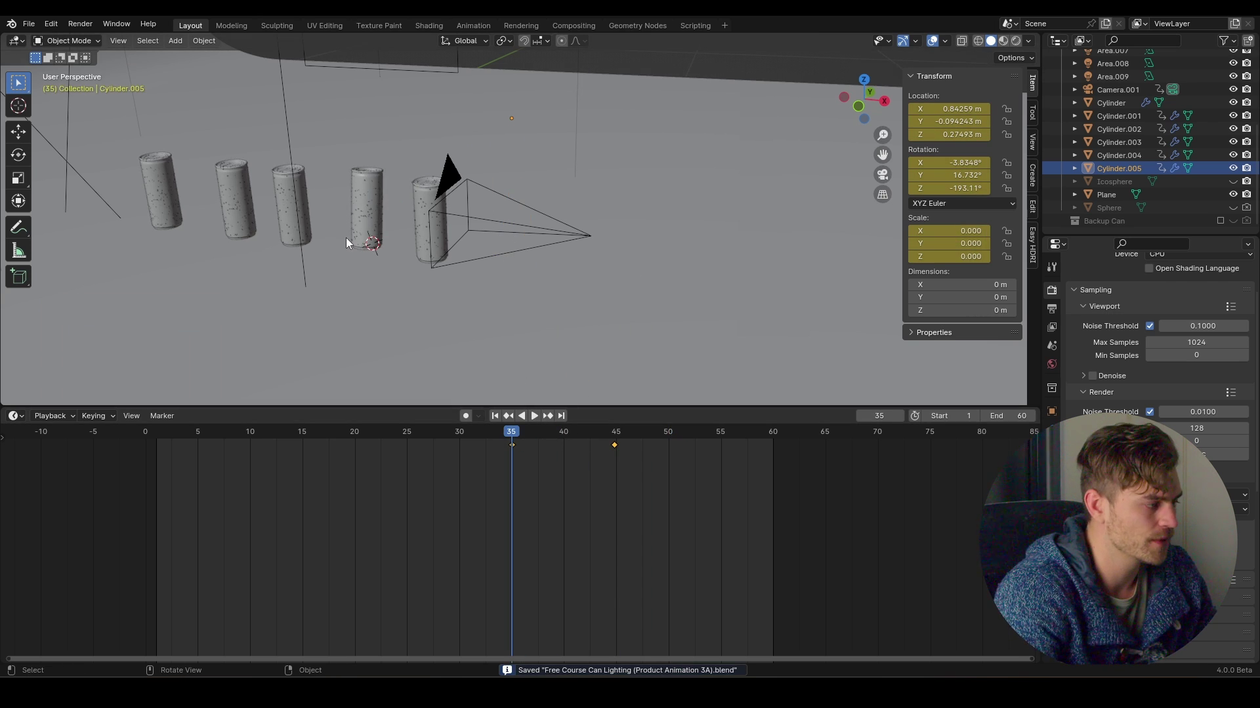
Step: Look through the camera, select it, and delete its existing keyframes at frames 1 and 7
key(KP_0)
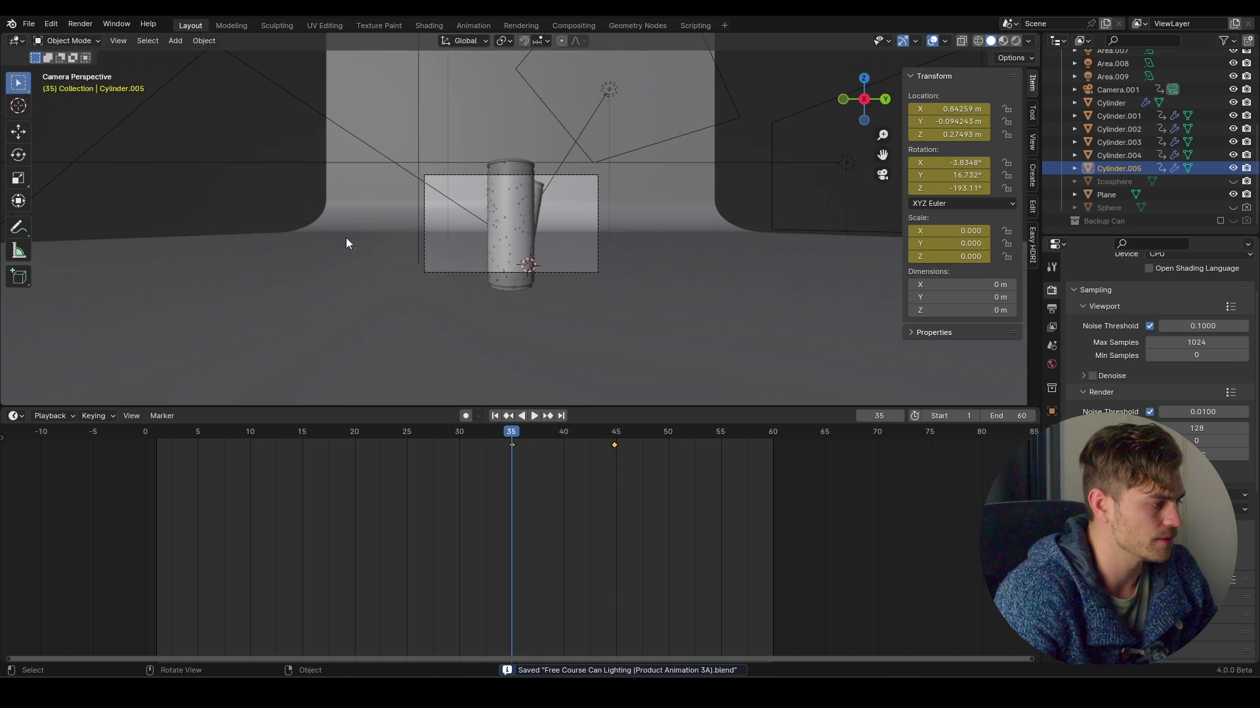
click(548, 176)
click(218, 439)
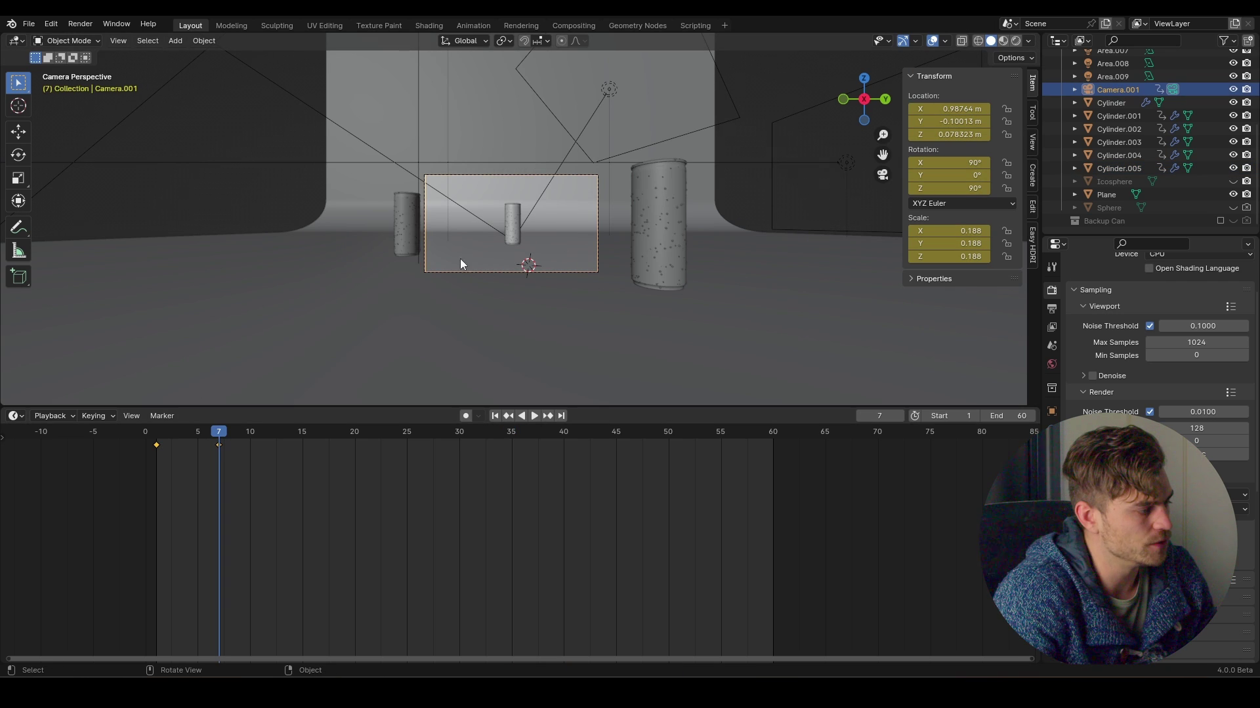
scroll(570, 236, up, 3)
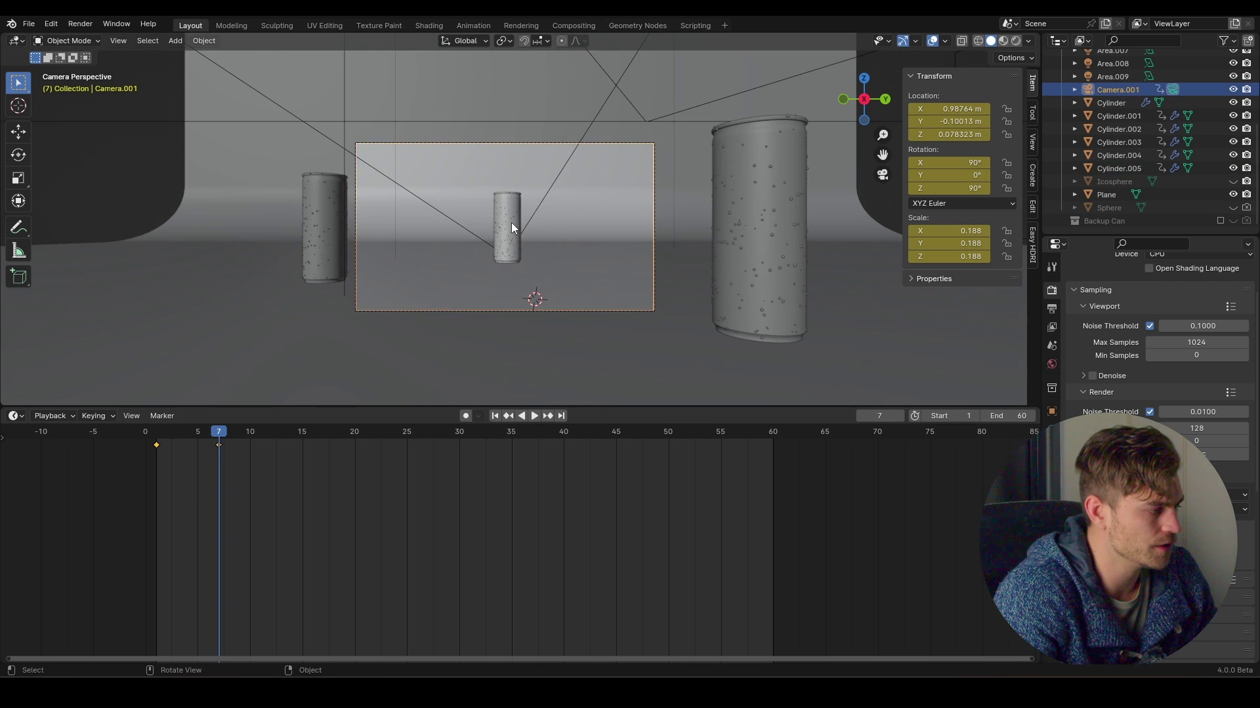
drag(262, 463, 156, 446)
key(x)
Step: Move the camera about -0.406 m along its local Z axis, and set a location, rotation and scale keyframe at frame 7
click(162, 450)
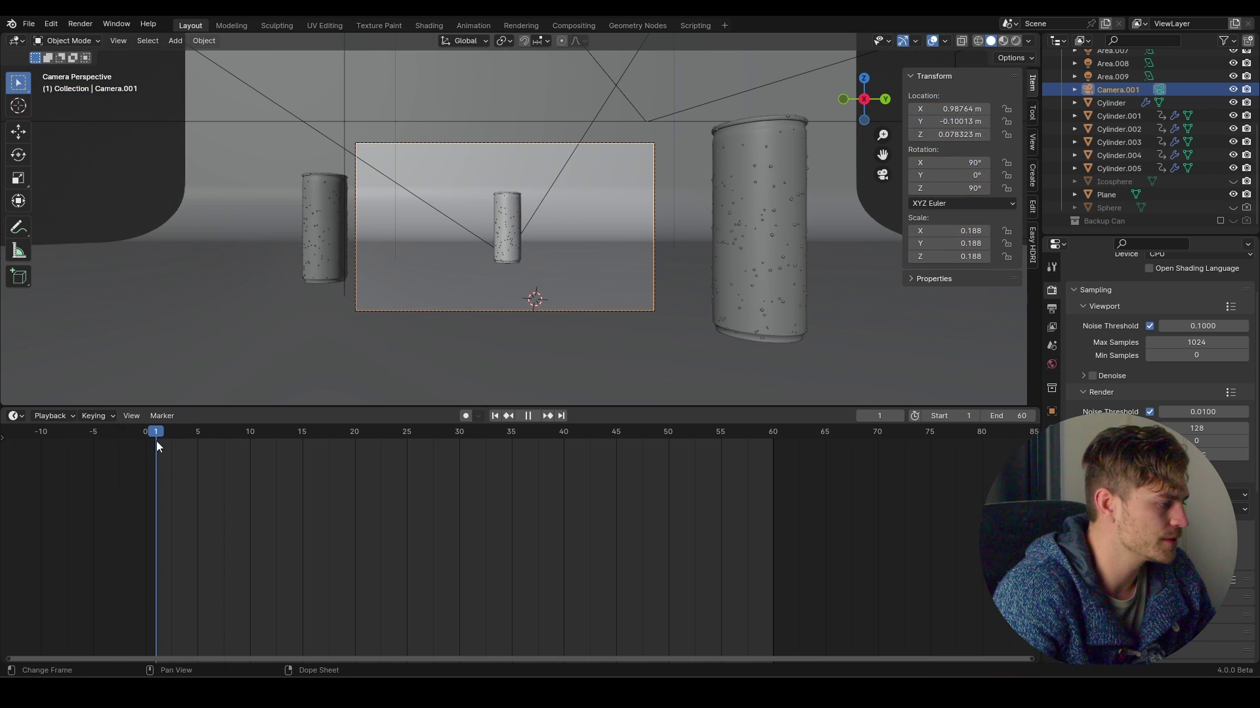
key(g)
key(z)
key(z)
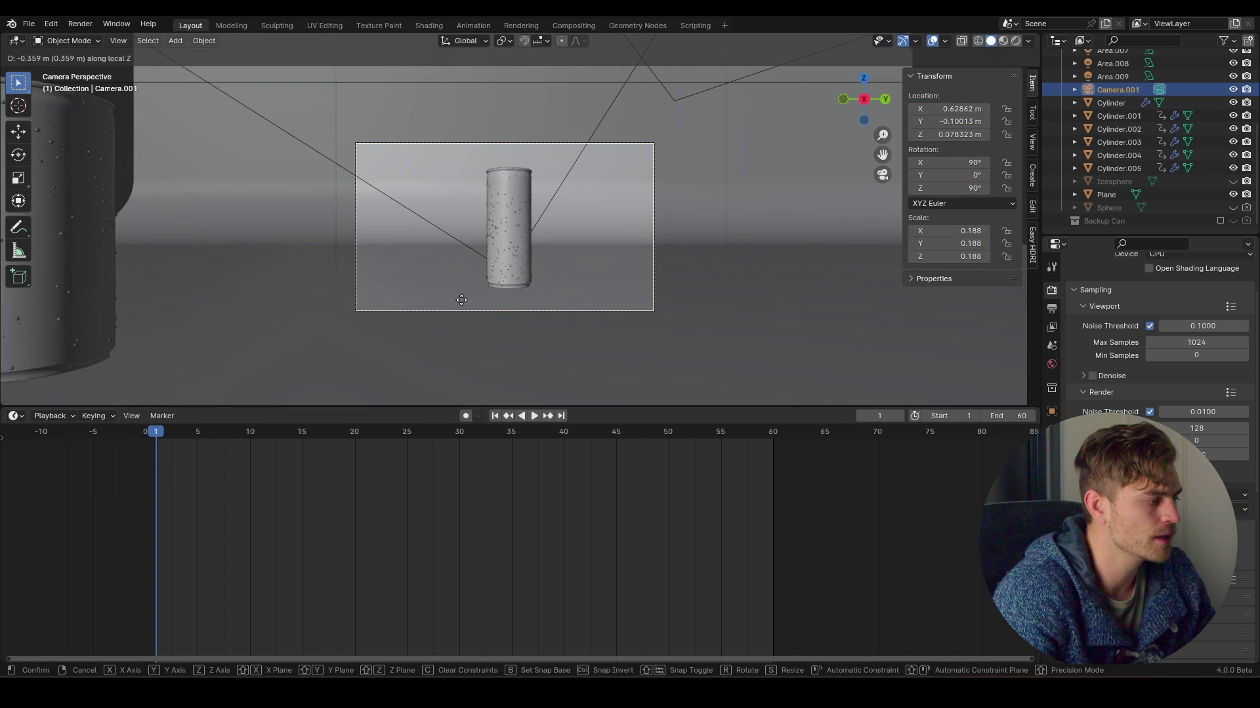
click(464, 292)
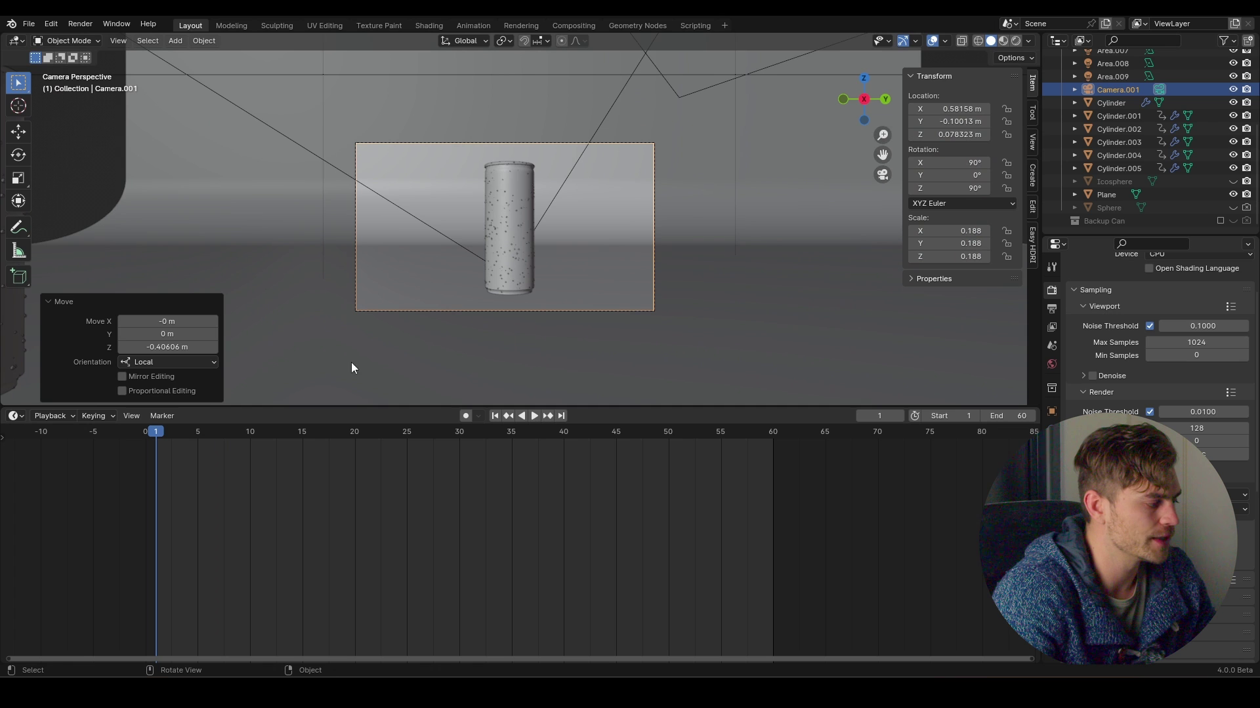
key(i)
click(491, 271)
click(194, 432)
Step: At frame 1, rotate the camera about -36° around its local X axis and insert a location, rotation and scale keyframe
drag(192, 431, 159, 437)
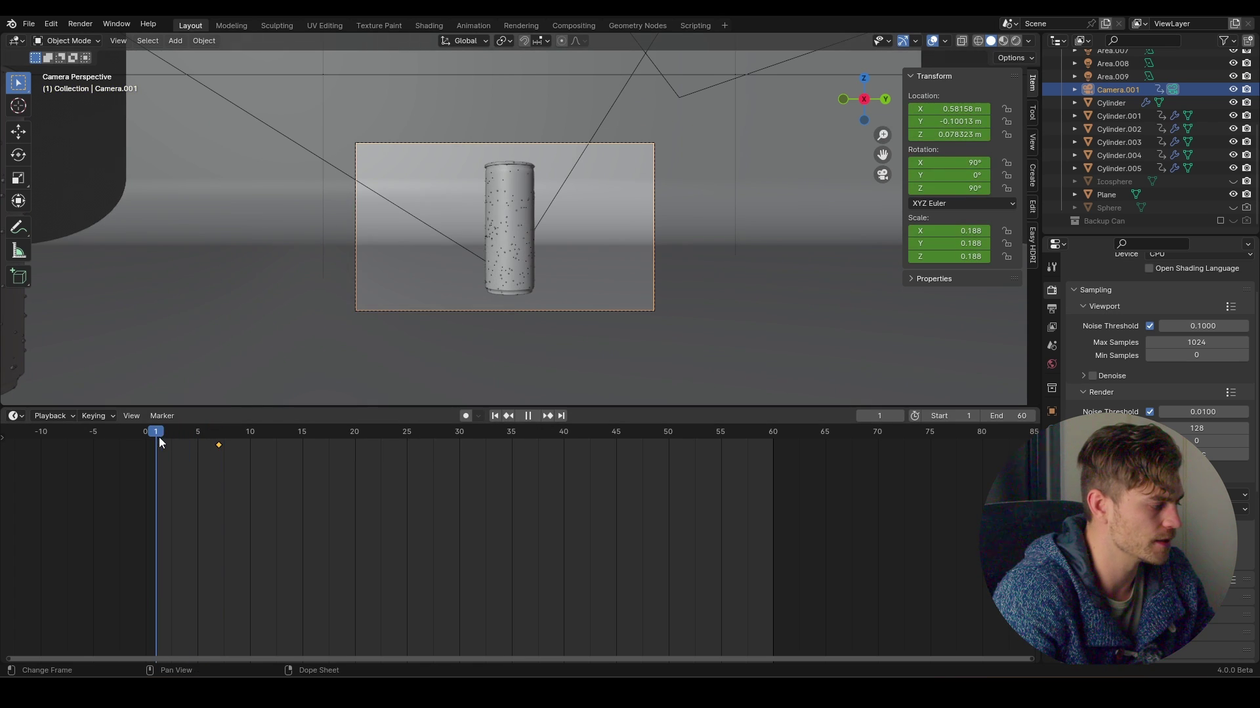
key(r)
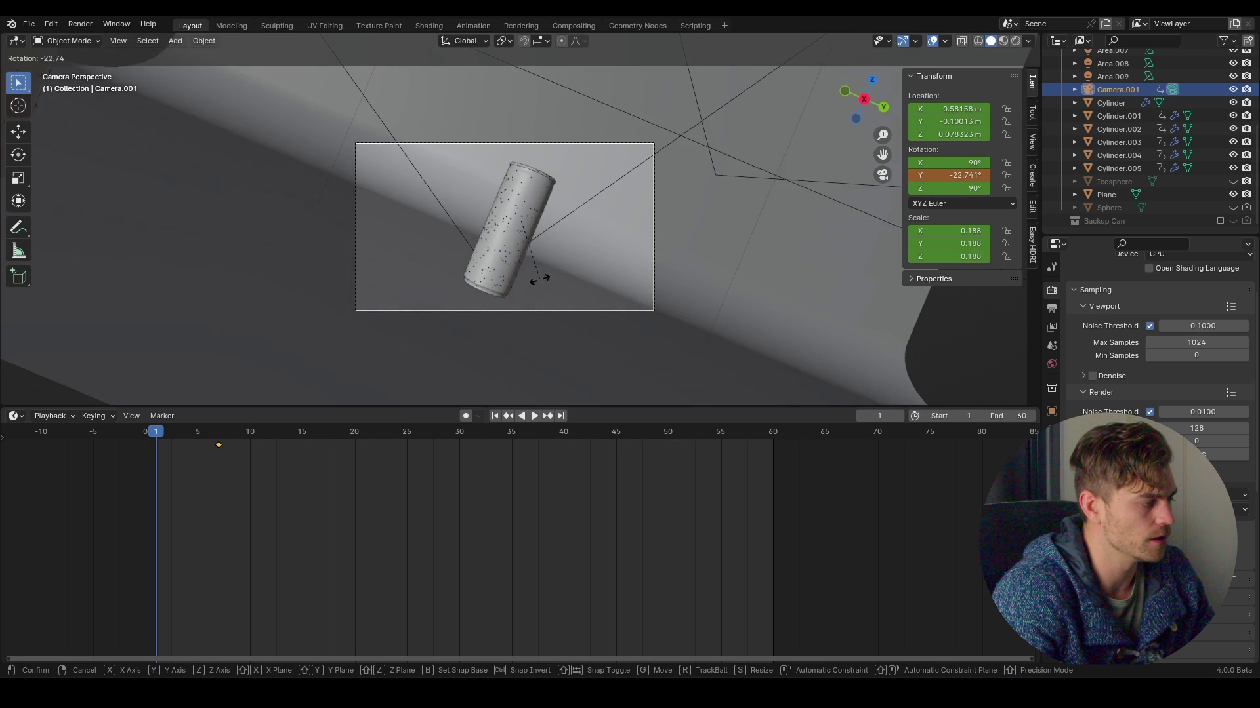
key(x)
key(x)
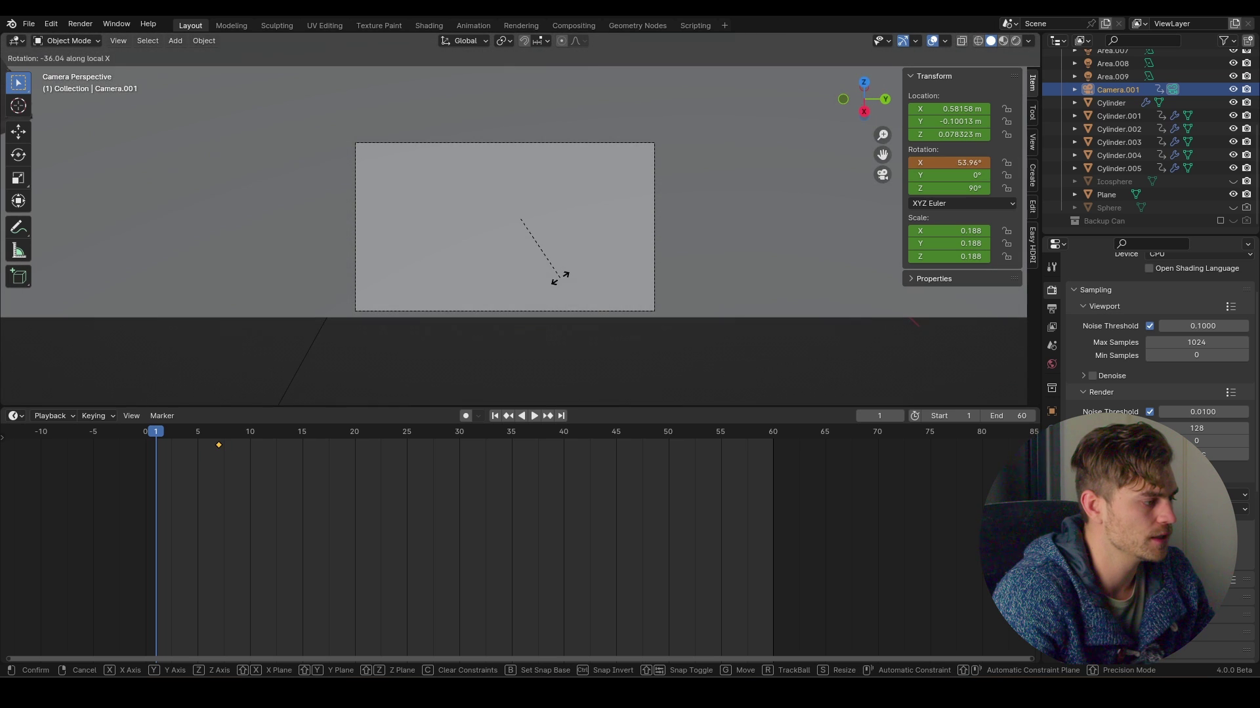
click(560, 283)
key(i)
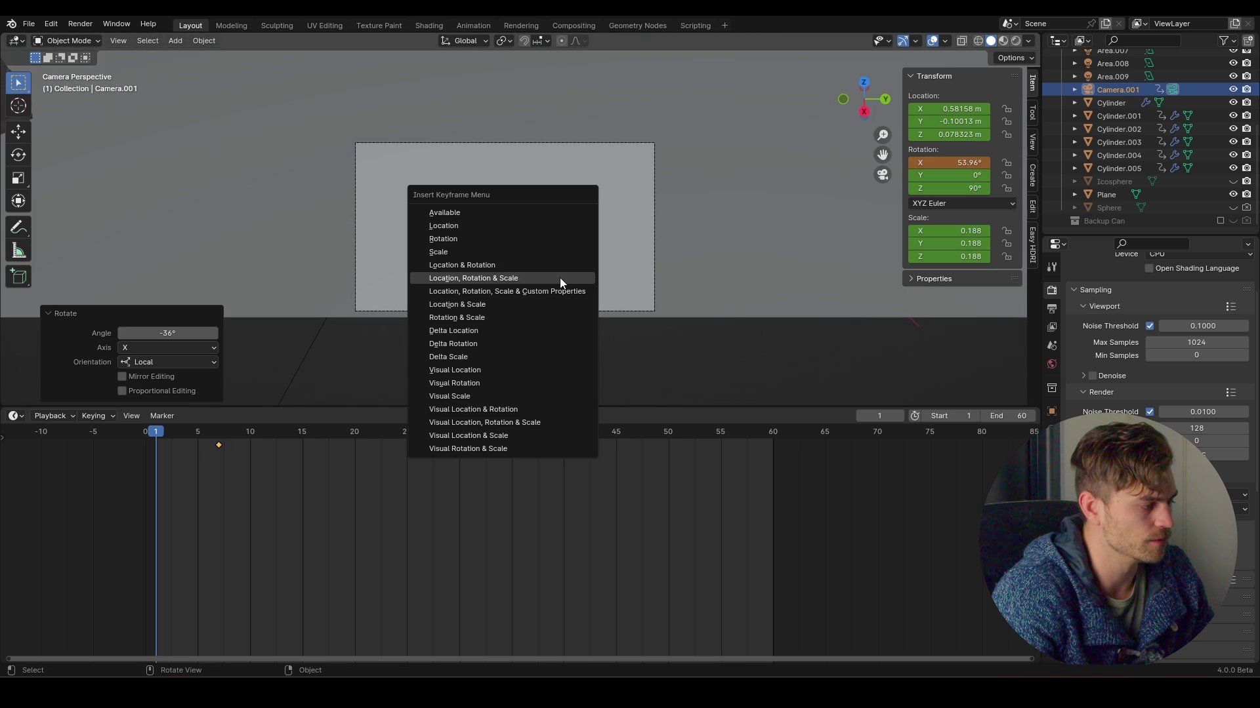
click(560, 278)
Step: Play back the camera's opening tilt and scrub through the rest of the animation to frame 48
key(space)
key(space)
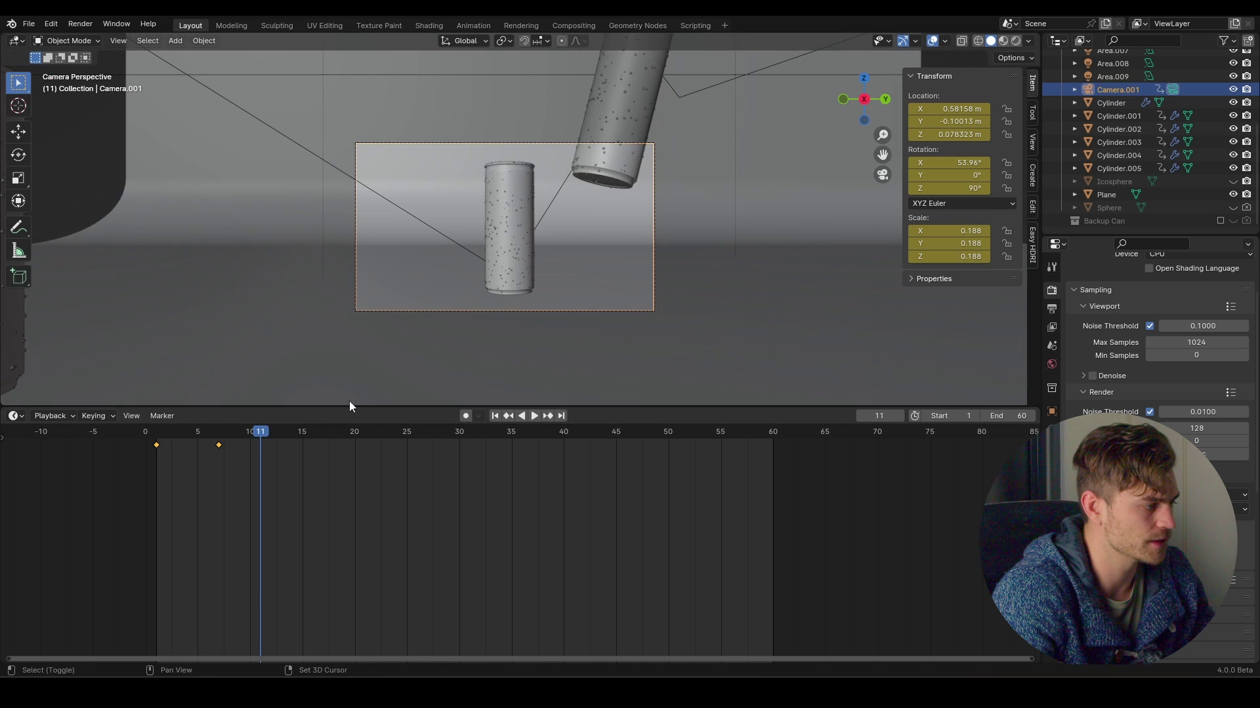
drag(232, 438, 496, 438)
drag(628, 444, 754, 446)
drag(654, 454, 649, 451)
Step: Set the animation's end frame to 48 and save the file
double_click(1010, 416)
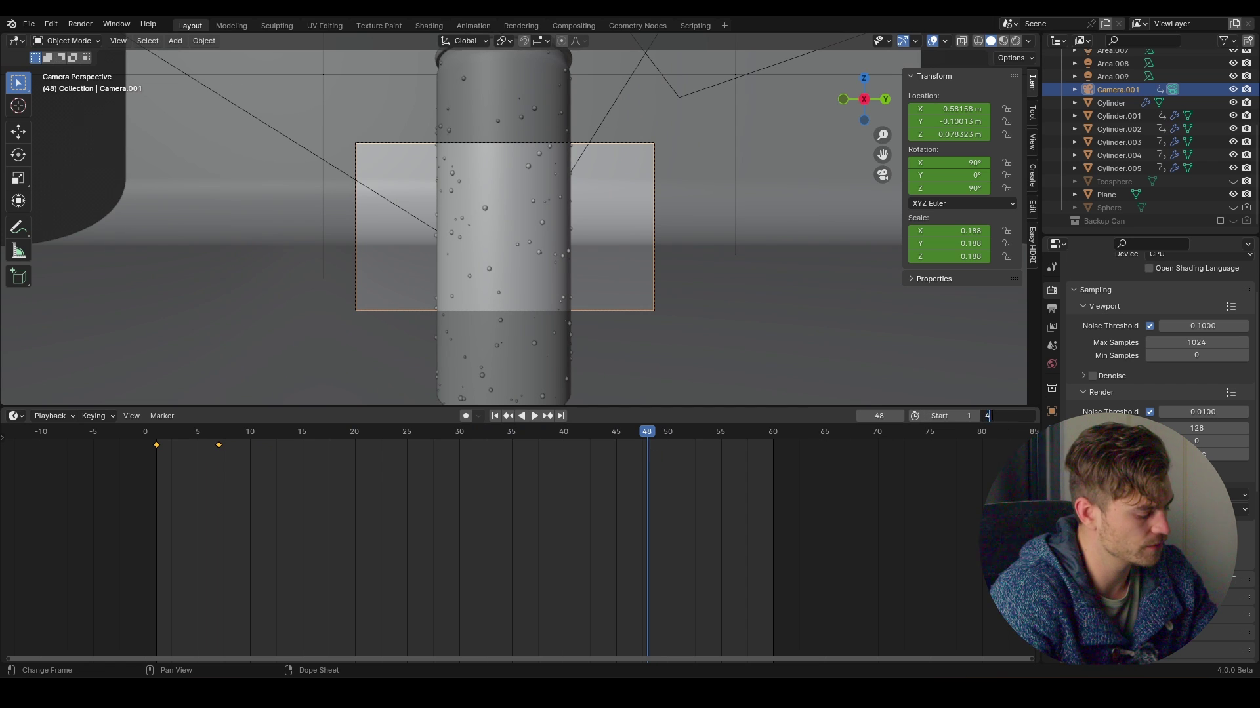
key(Return)
scroll(534, 289, down, 2)
key(ctrl+s)
Step: At frame 48, move the camera about 0.698 m along its local Z axis and insert a location, rotation and scale keyframe
key(g)
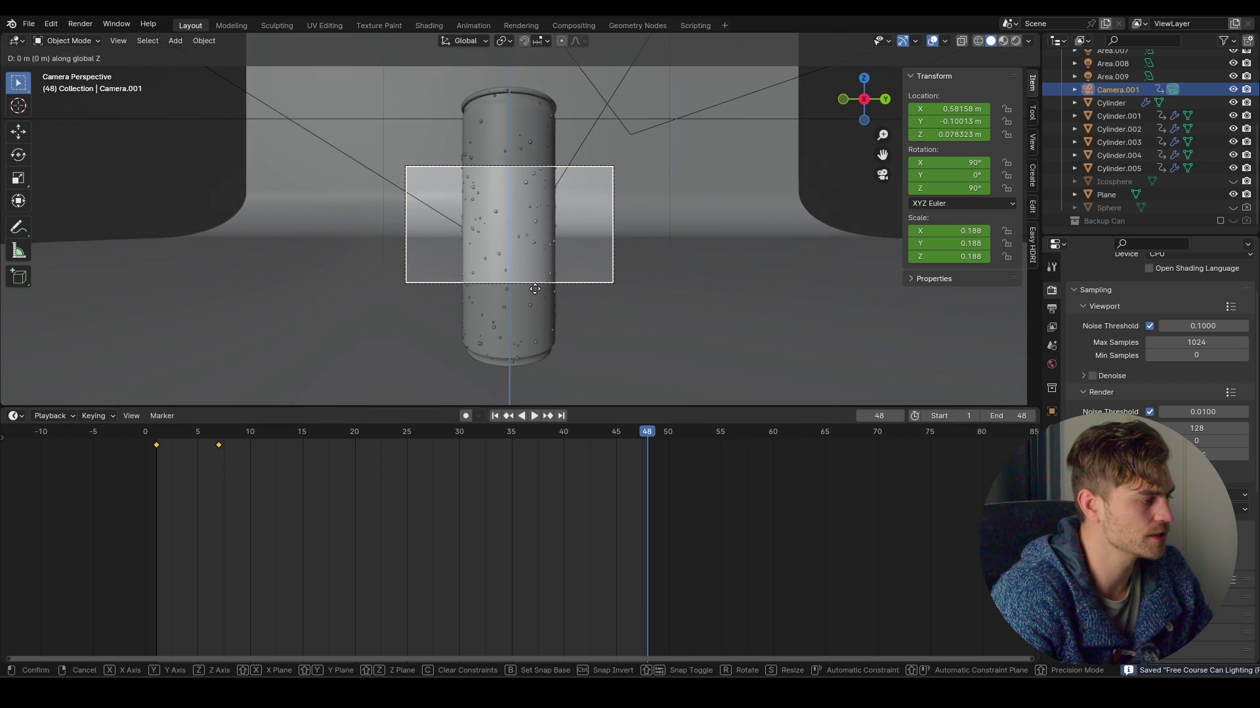
key(z)
key(z)
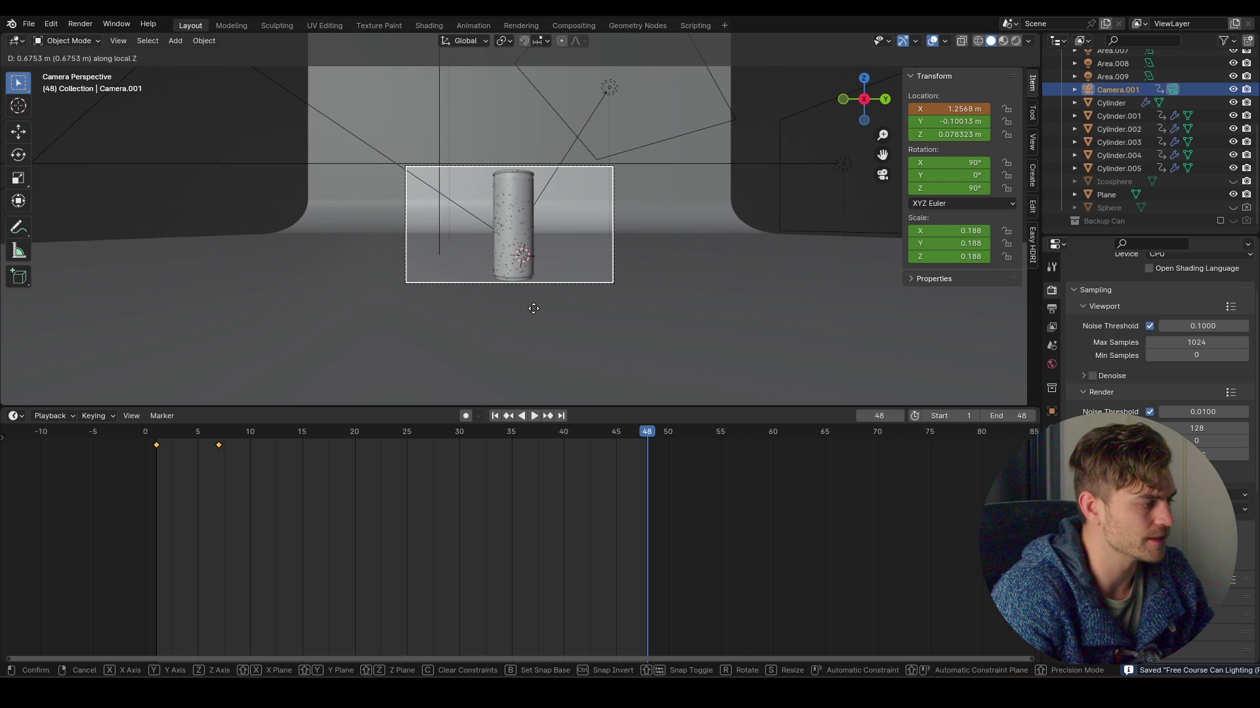
click(534, 312)
scroll(519, 243, up, 3)
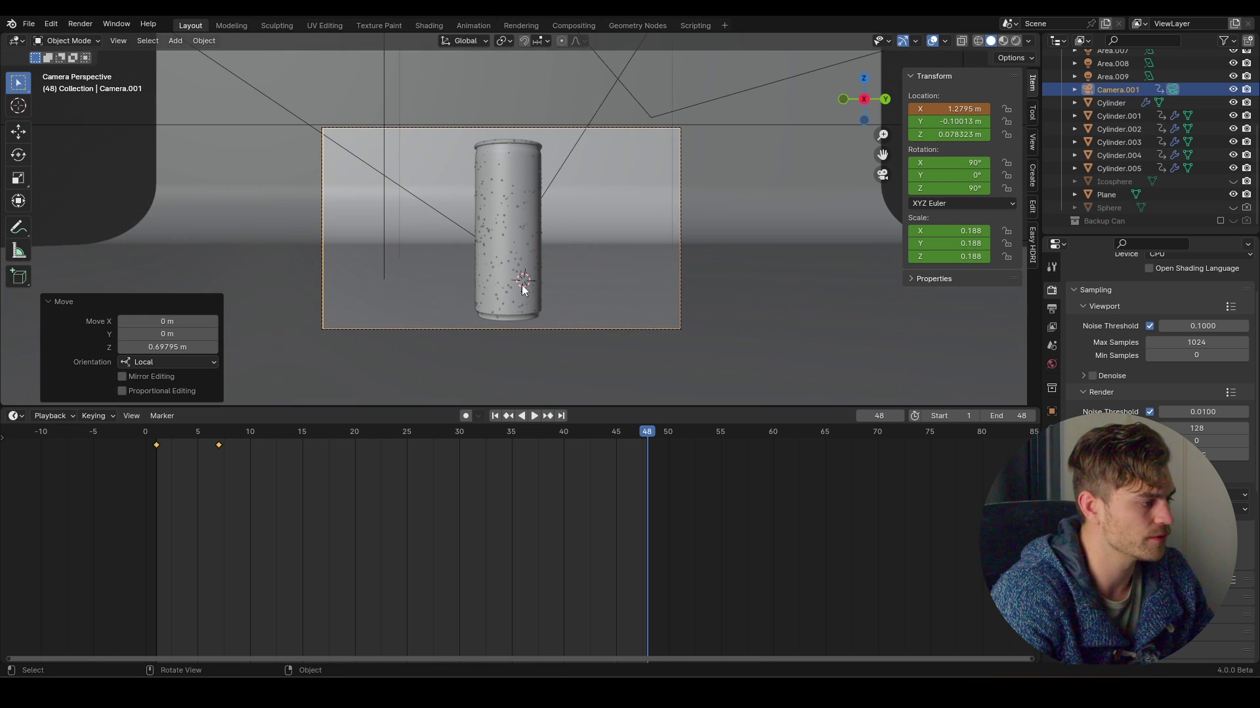
key(i)
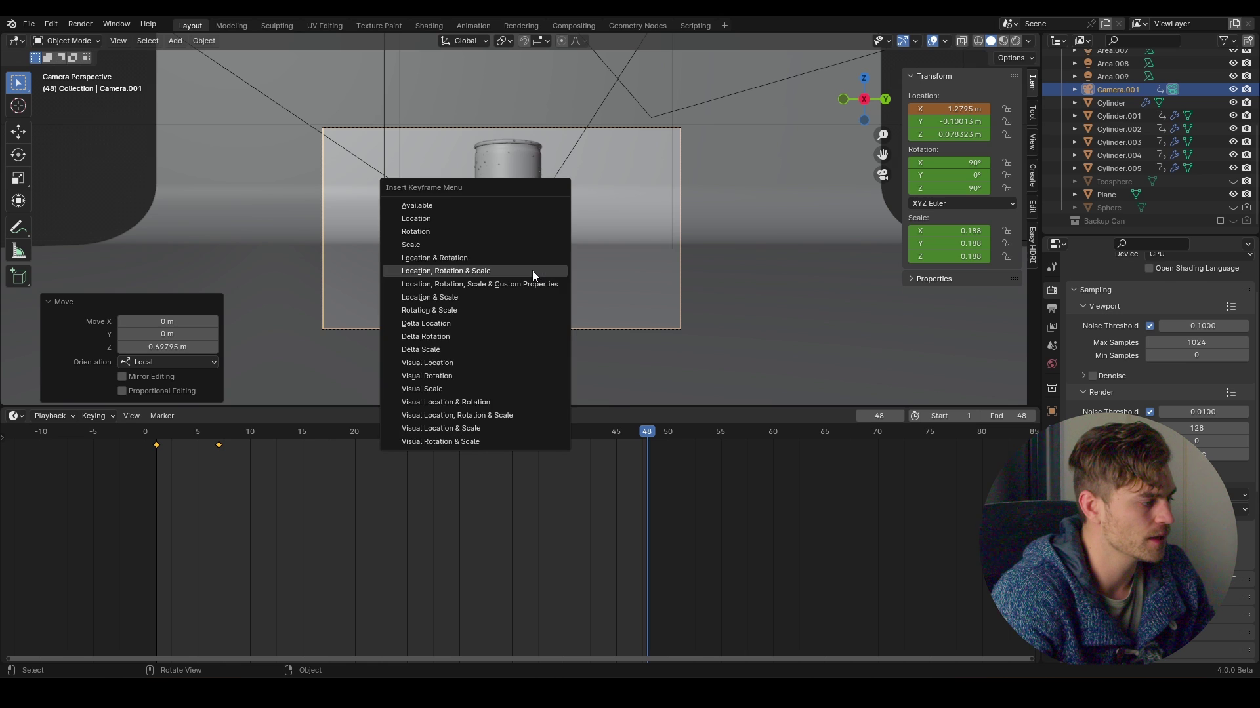
click(533, 270)
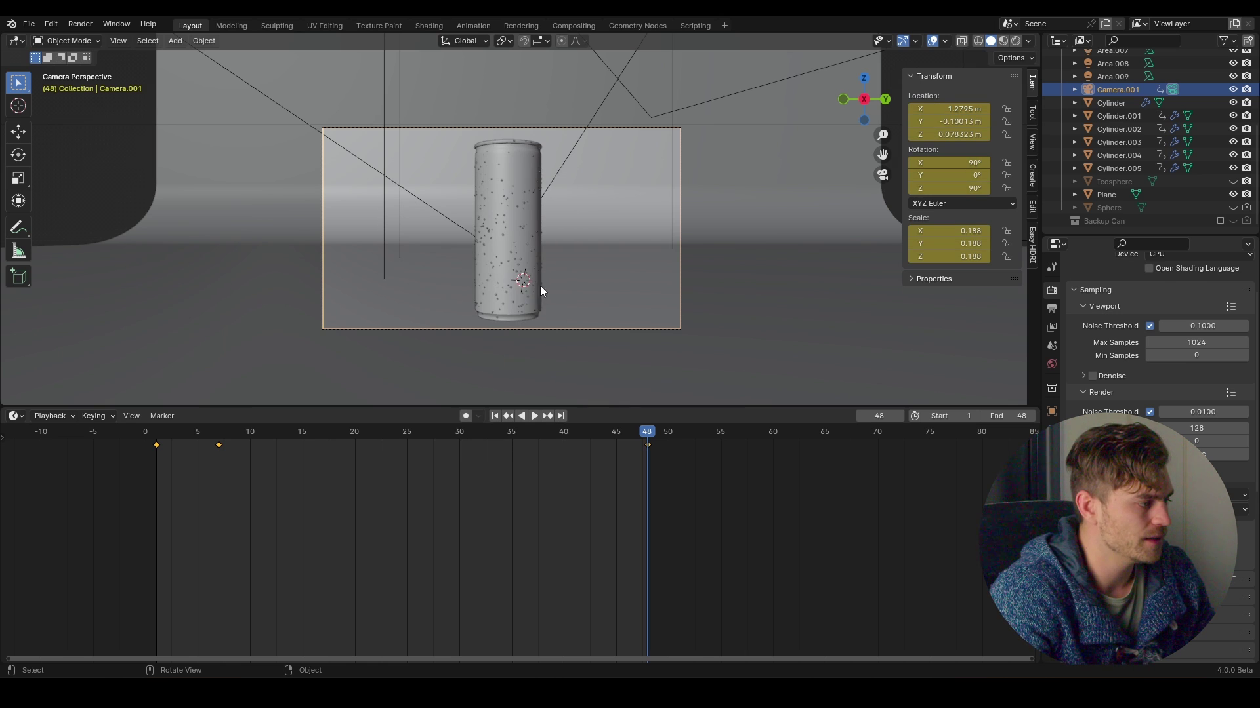
Step: Review the final can's landing in the camera view around frame 45
scroll(536, 290, up, 2)
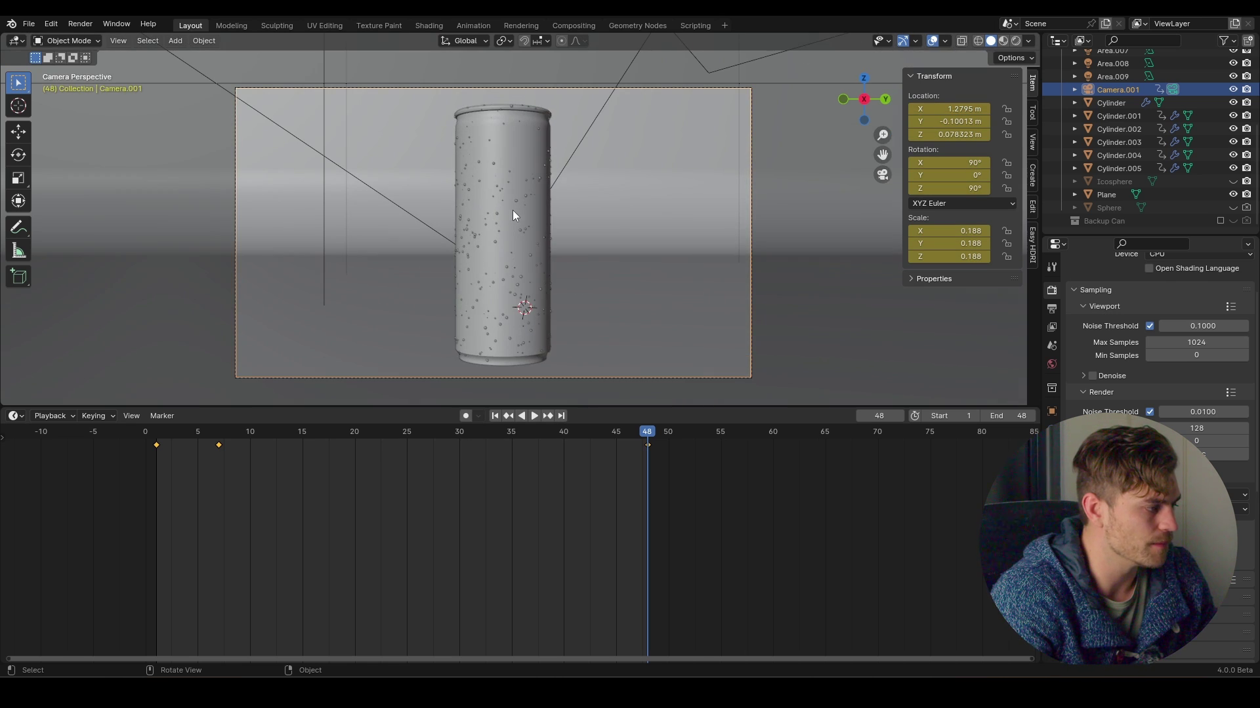
mouse_move(612, 435)
mouse_down()
mouse_move(450, 433)
mouse_move(614, 440)
mouse_up()
key(space)
Step: Select the front can, switch the animation editor to the Graph Editor, and fit its scale curves in view
click(509, 233)
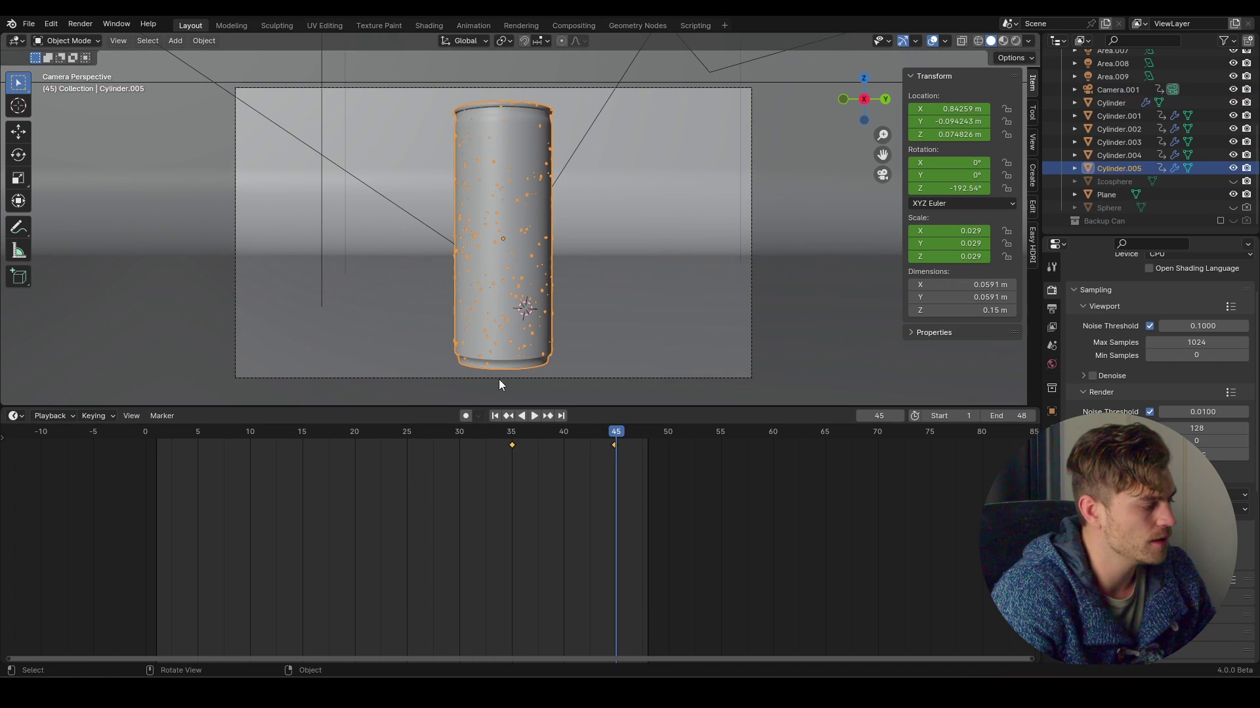
click(9, 419)
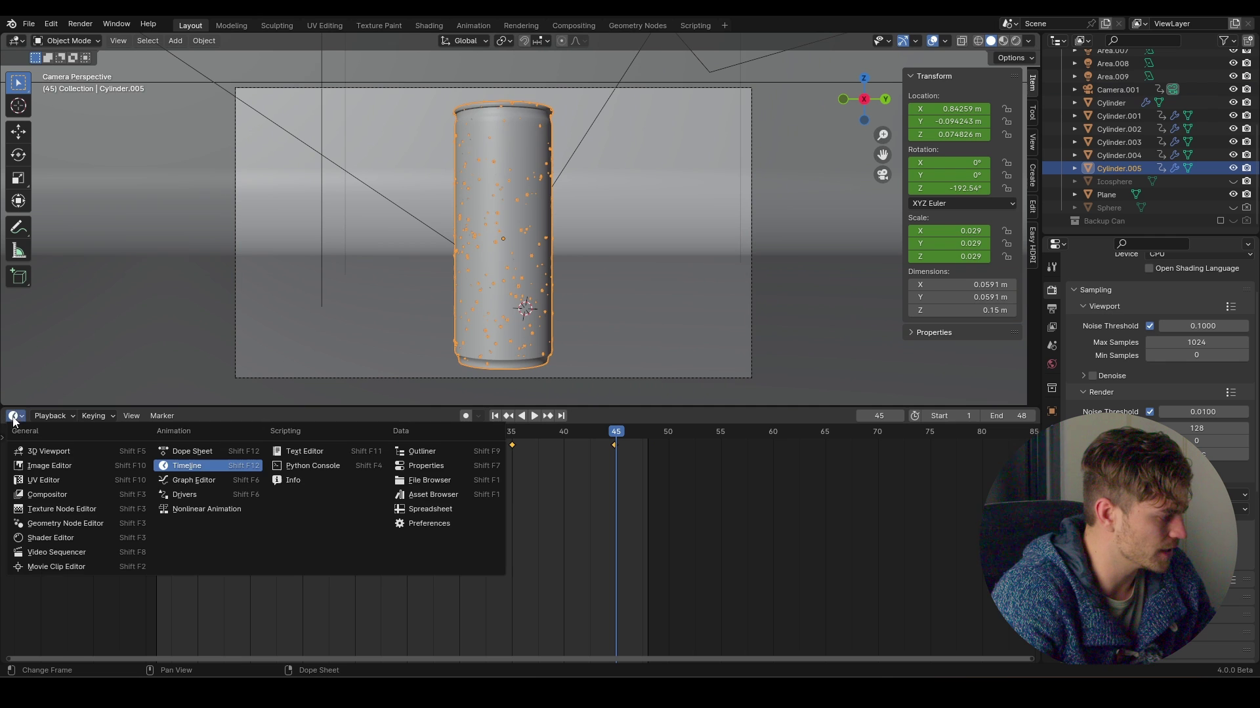
click(205, 480)
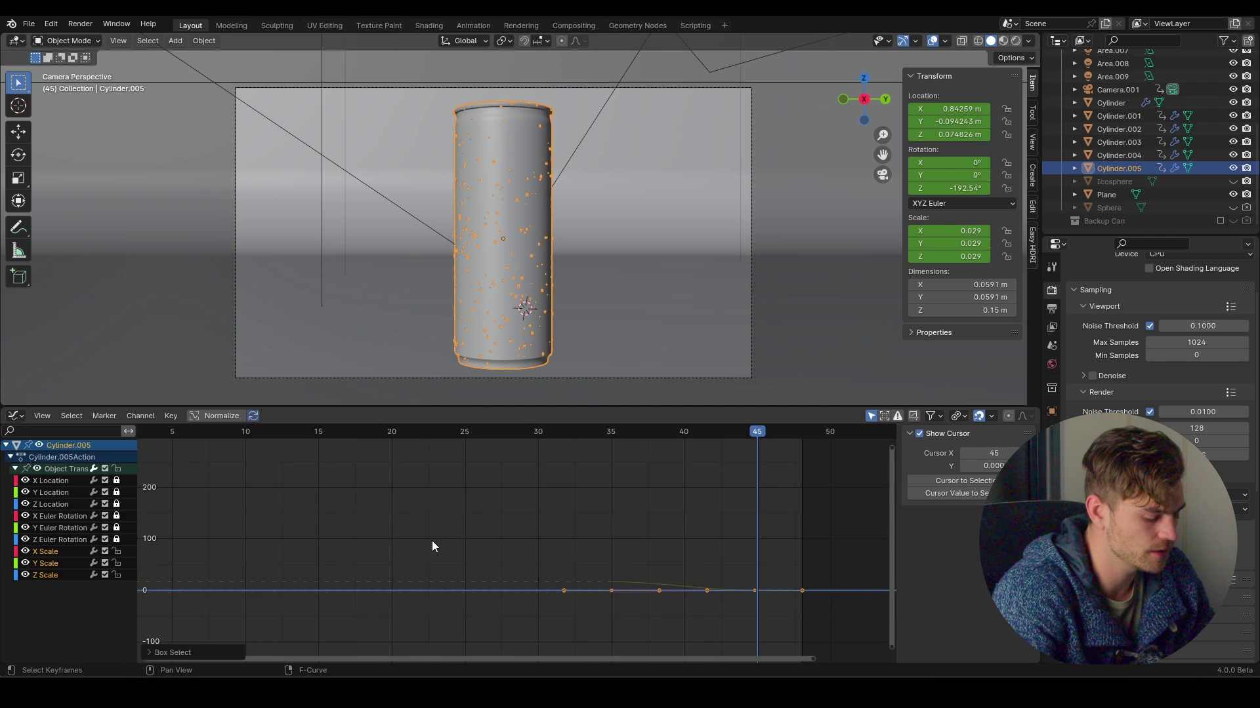
key(Home)
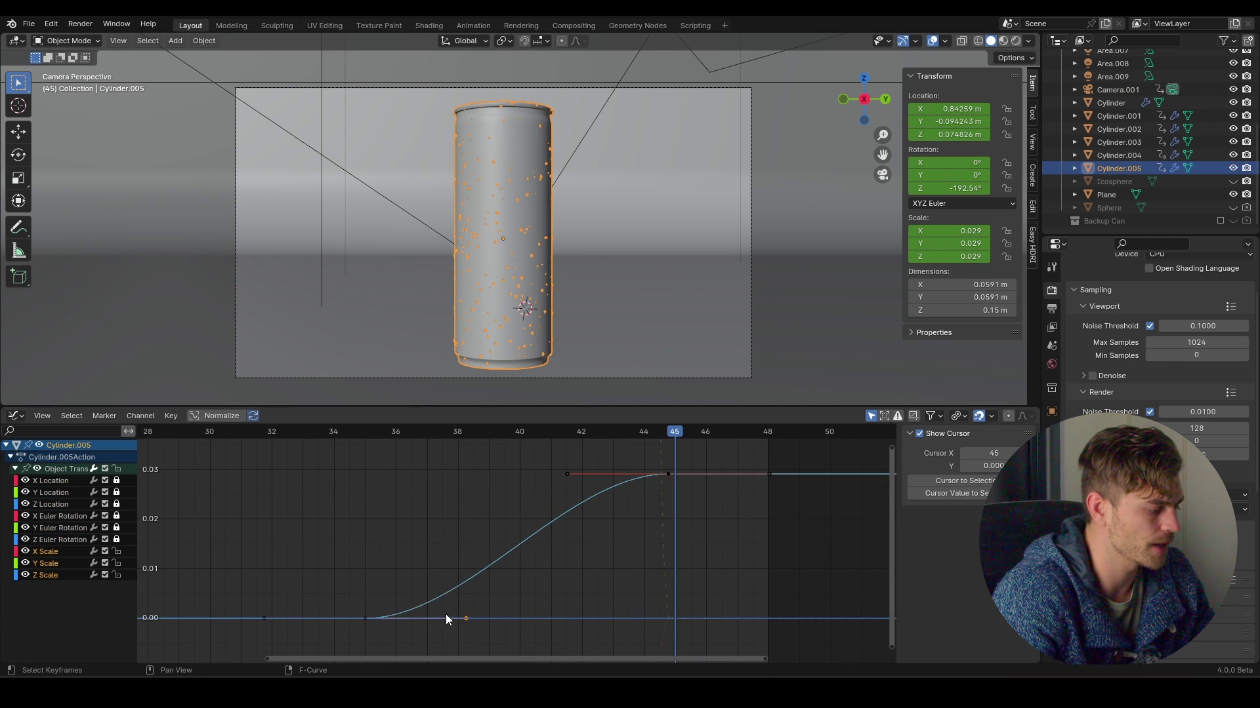
Step: Change the scale keyframes' handle type and pull the frame 35 outgoing handle up to about 0.028 near frame 36 for a steeper start
right_click(446, 614)
mouse_move(439, 561)
click(510, 569)
drag(466, 618, 368, 505)
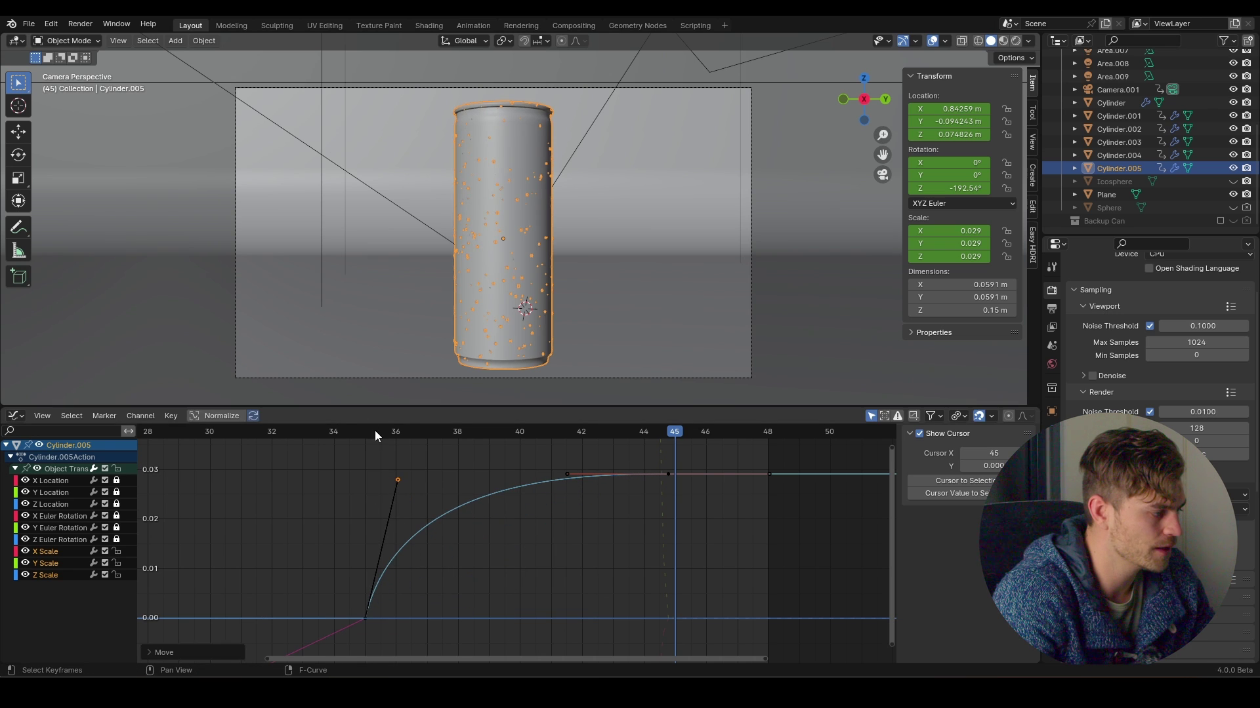
Step: Play back the can's entrance with the adjusted scale curve and save the file
key(space)
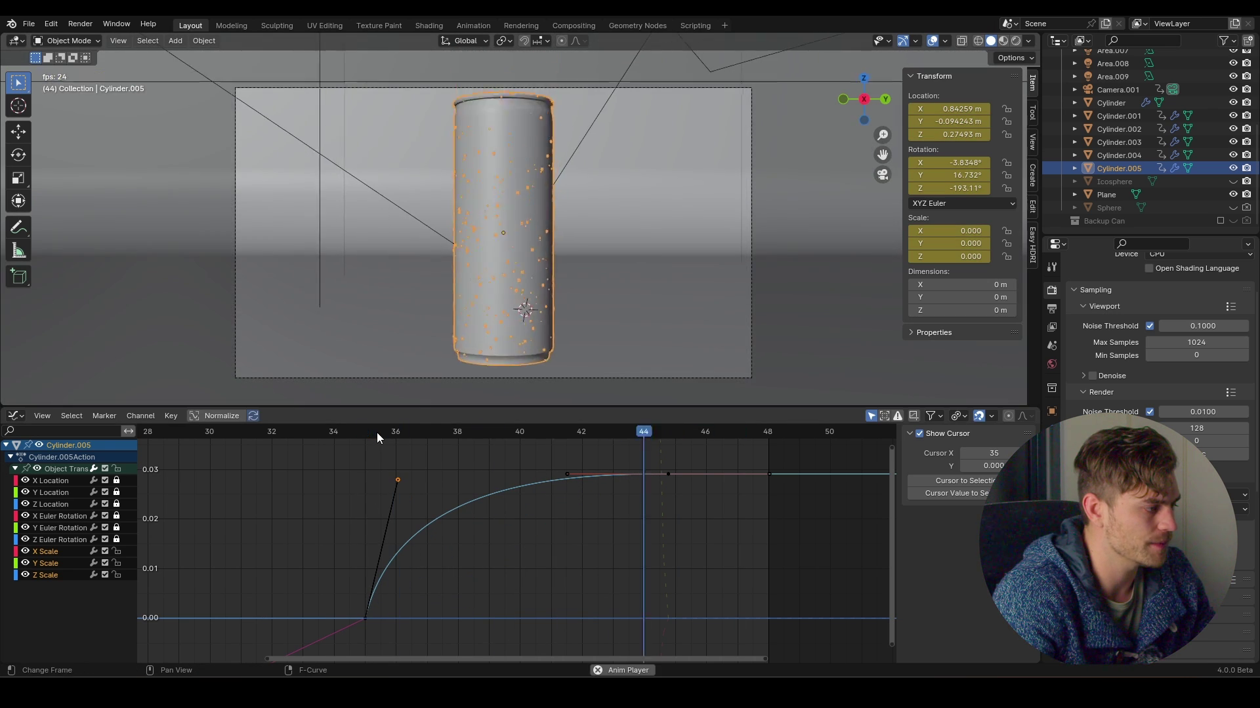
key(ctrl+s)
key(space)
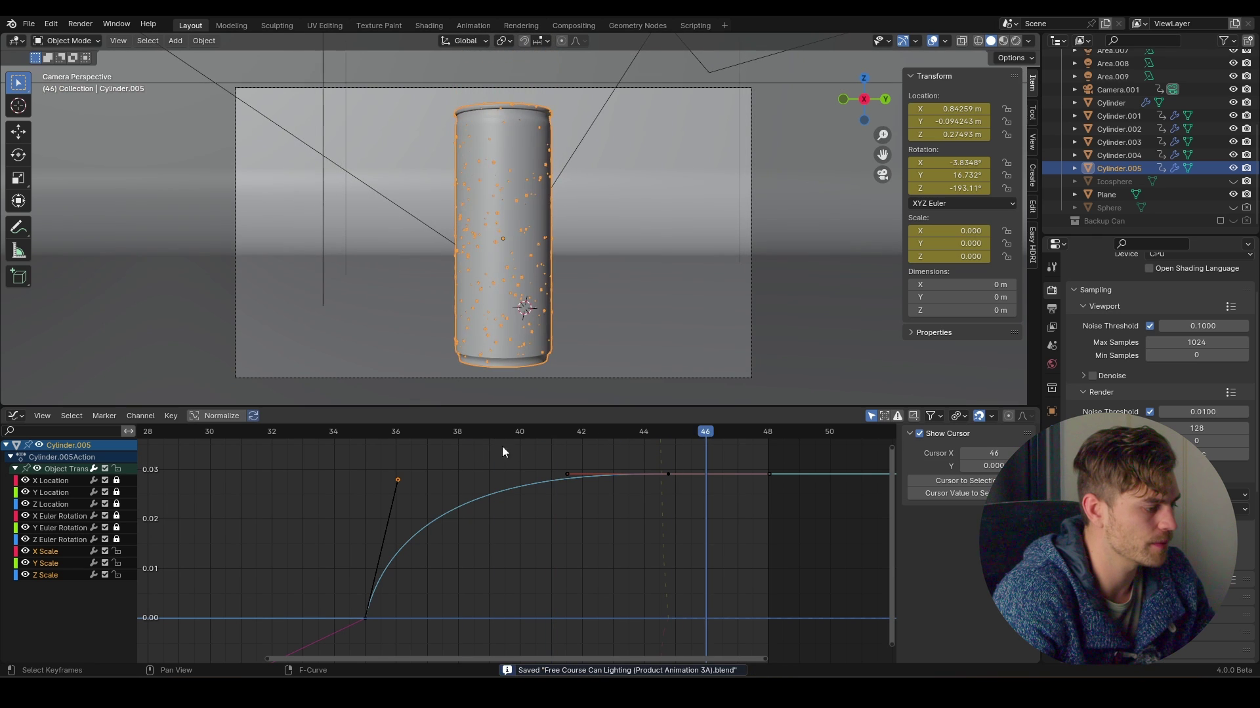
Step: Go to frame 48, select the camera, and expand its object transform channels in the Graph Editor
drag(706, 440, 765, 447)
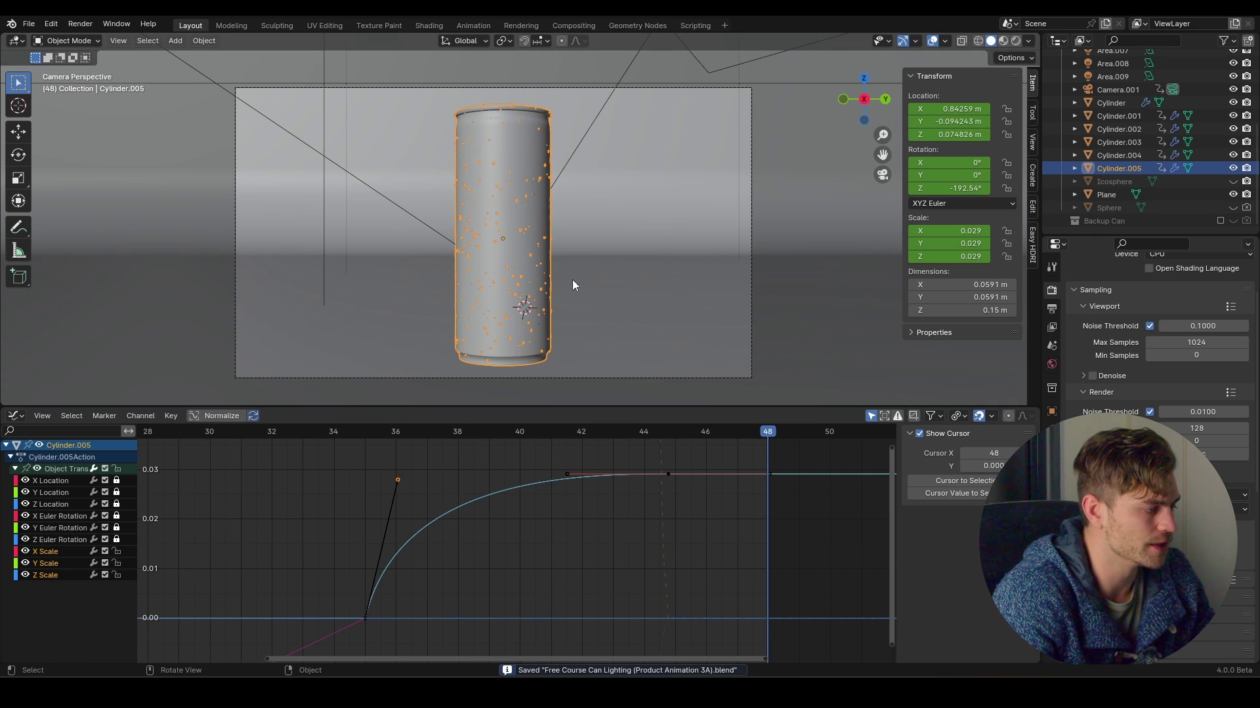
click(489, 88)
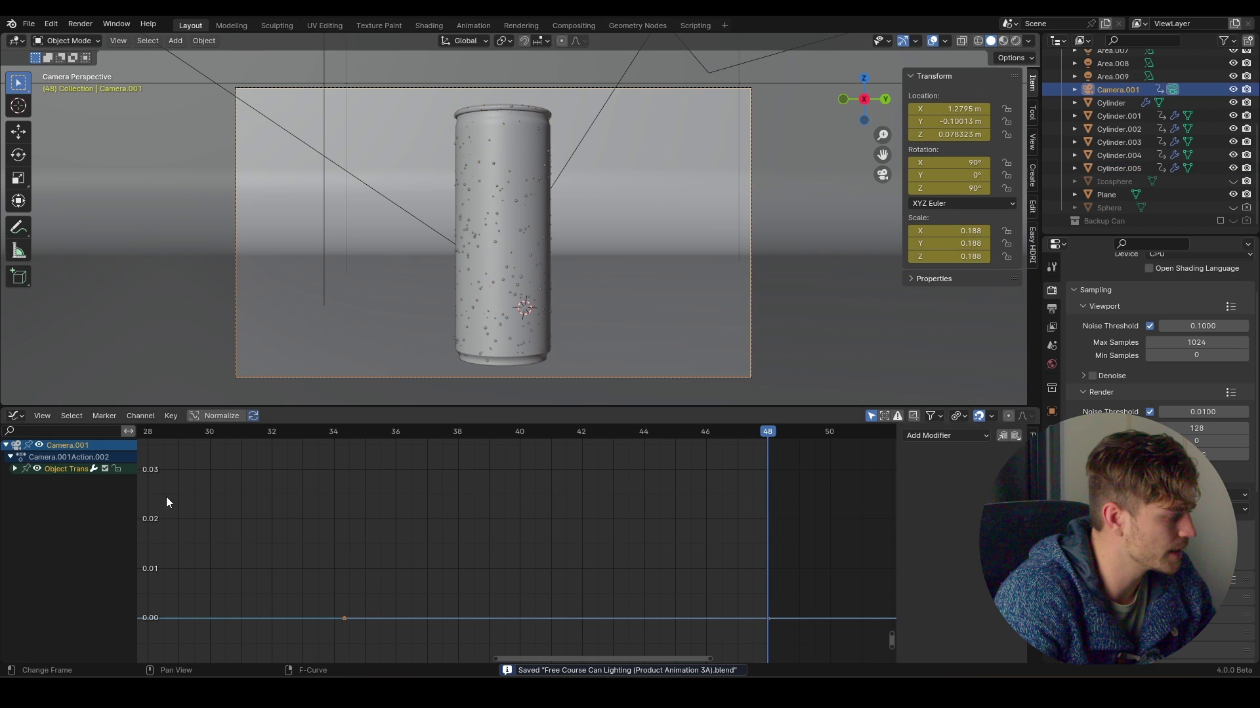
click(15, 415)
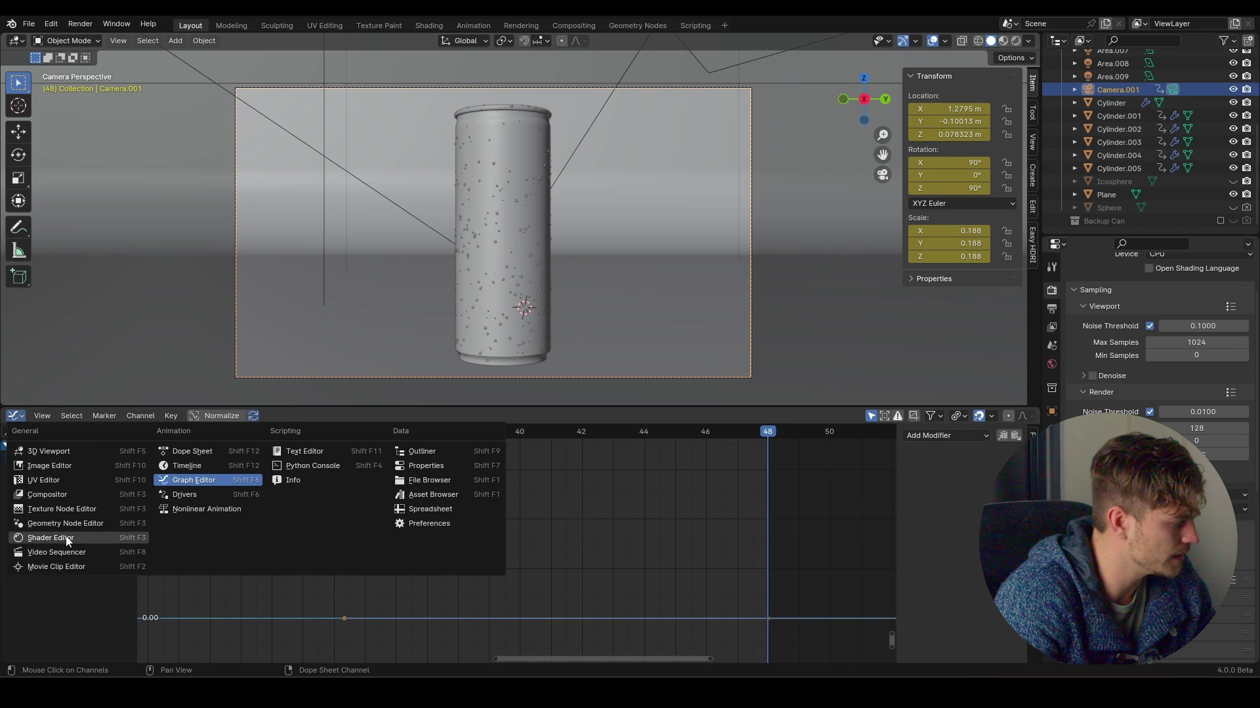
click(199, 478)
click(15, 468)
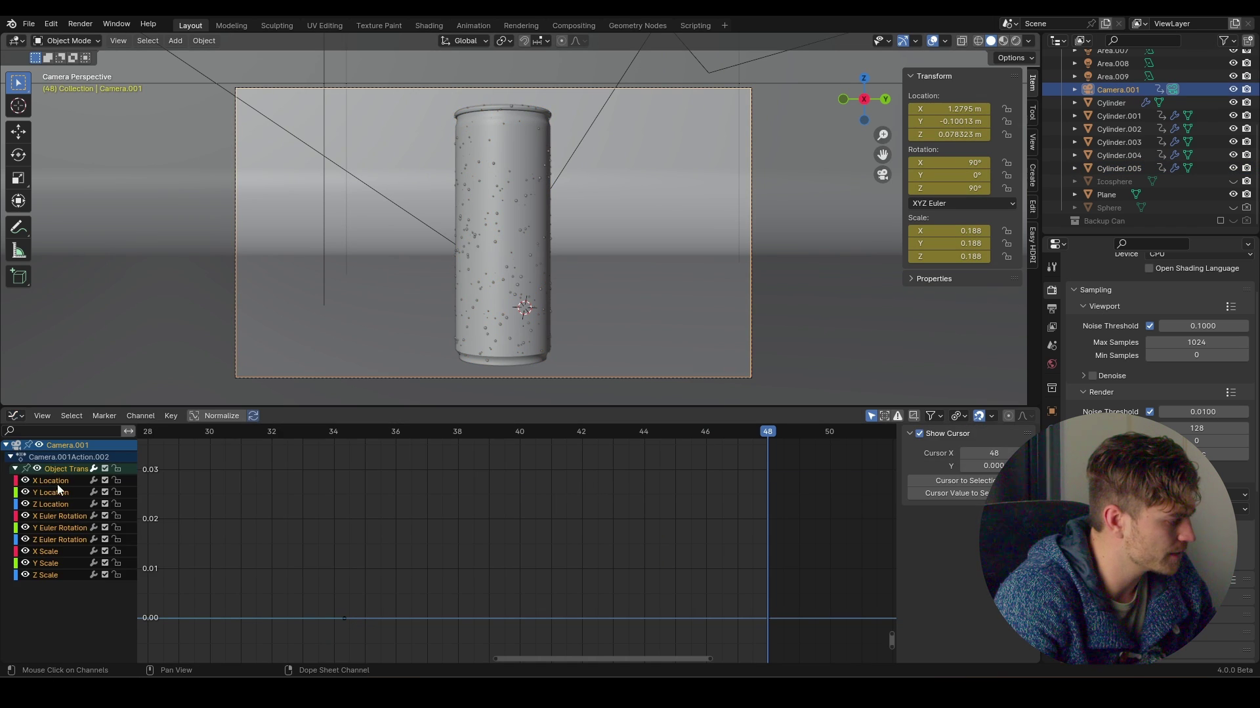
Step: Lock all of the camera's transform channels except X Location and fit its curve in view
click(116, 469)
click(117, 480)
key(Home)
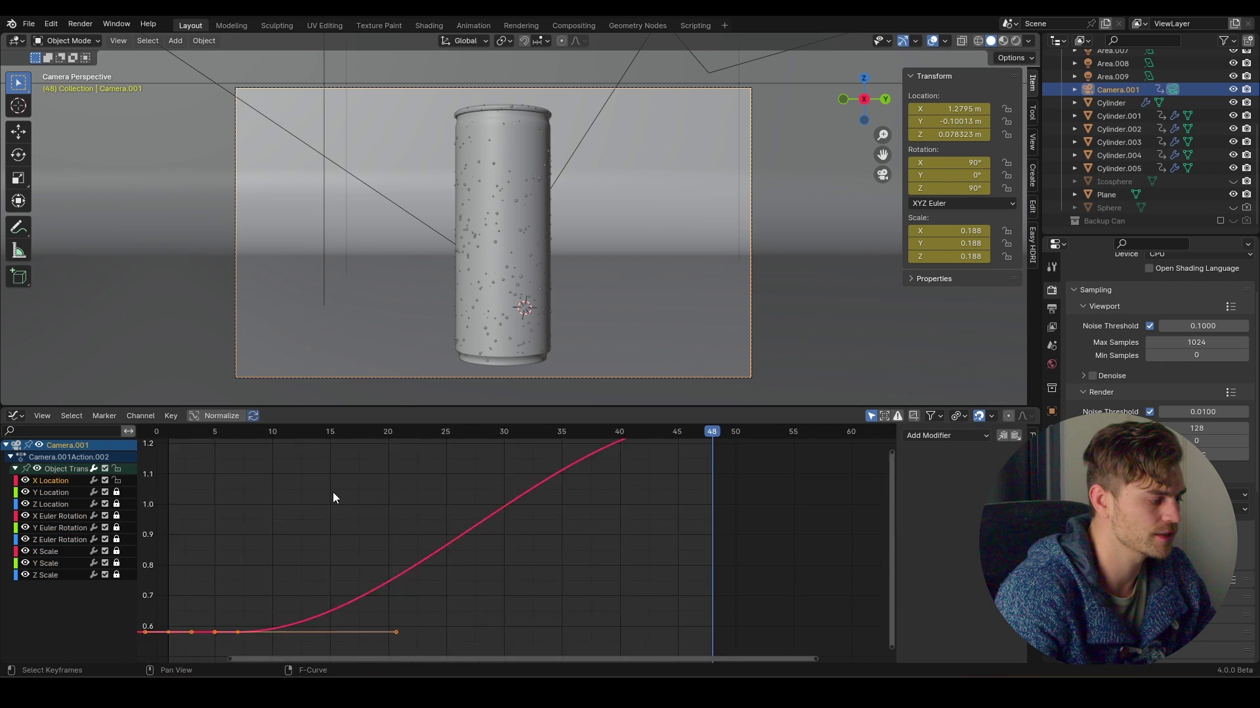
Step: Set the frame 7 X Location keyframe's handles to Free and pull the outgoing handle up to about 1.14 near frame 21
click(502, 595)
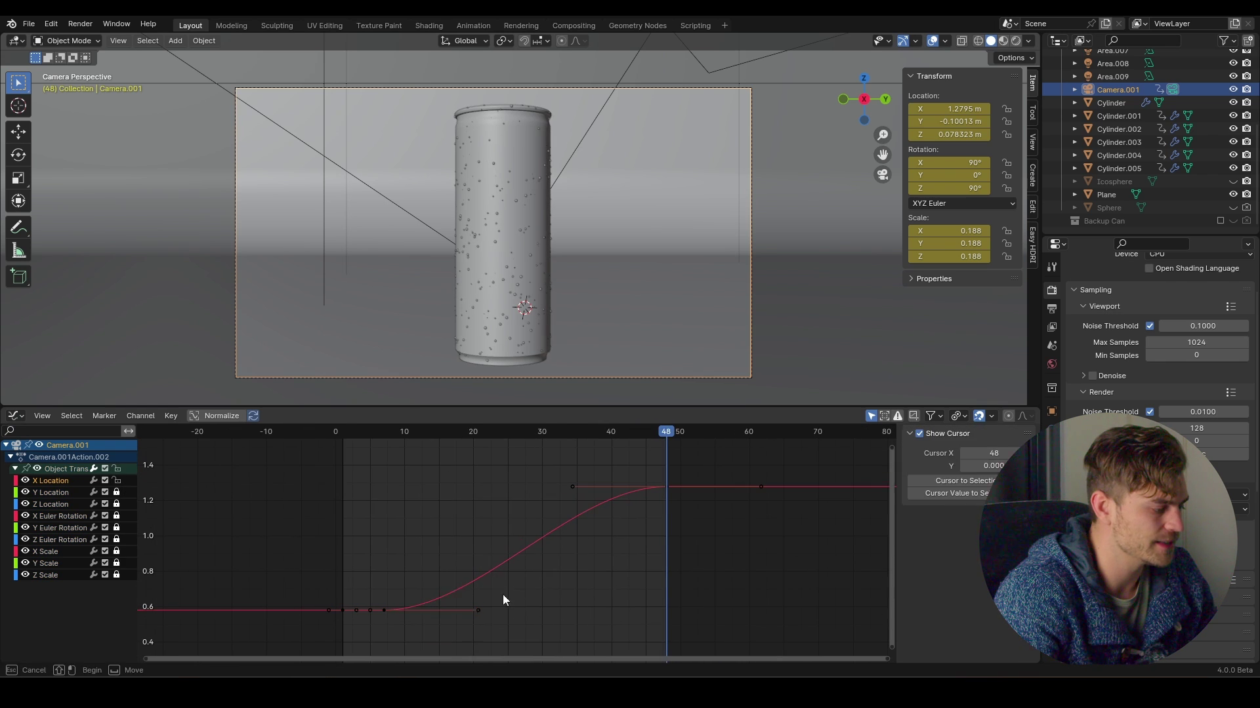
right_click(451, 631)
mouse_move(450, 561)
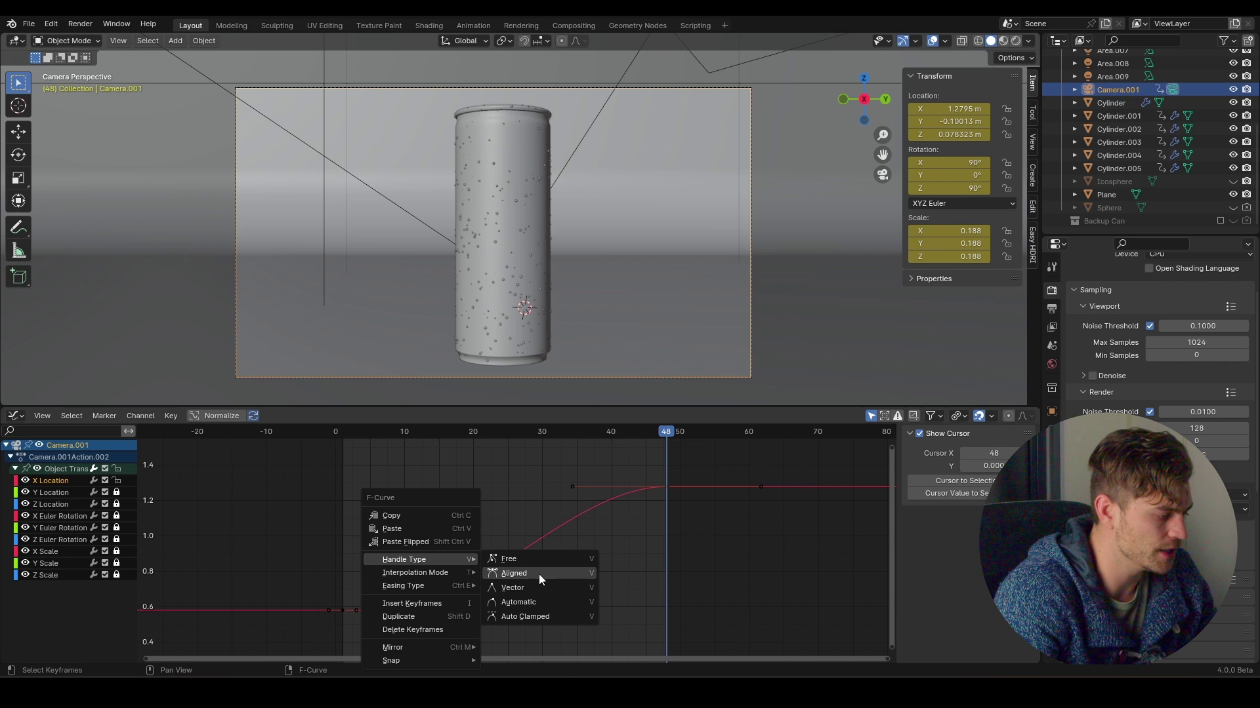
click(536, 558)
drag(510, 577, 405, 641)
key(g)
click(408, 542)
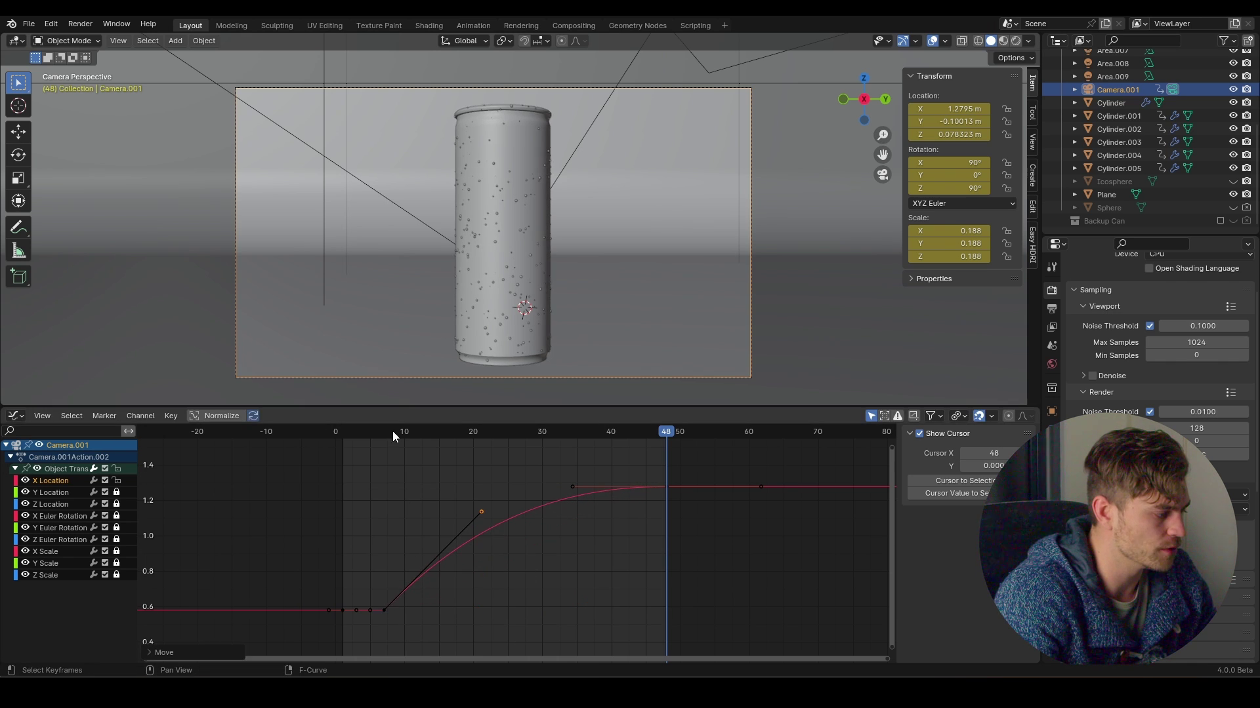
Step: Play back the camera move with the adjusted curve and scrub to frame 45
key(space)
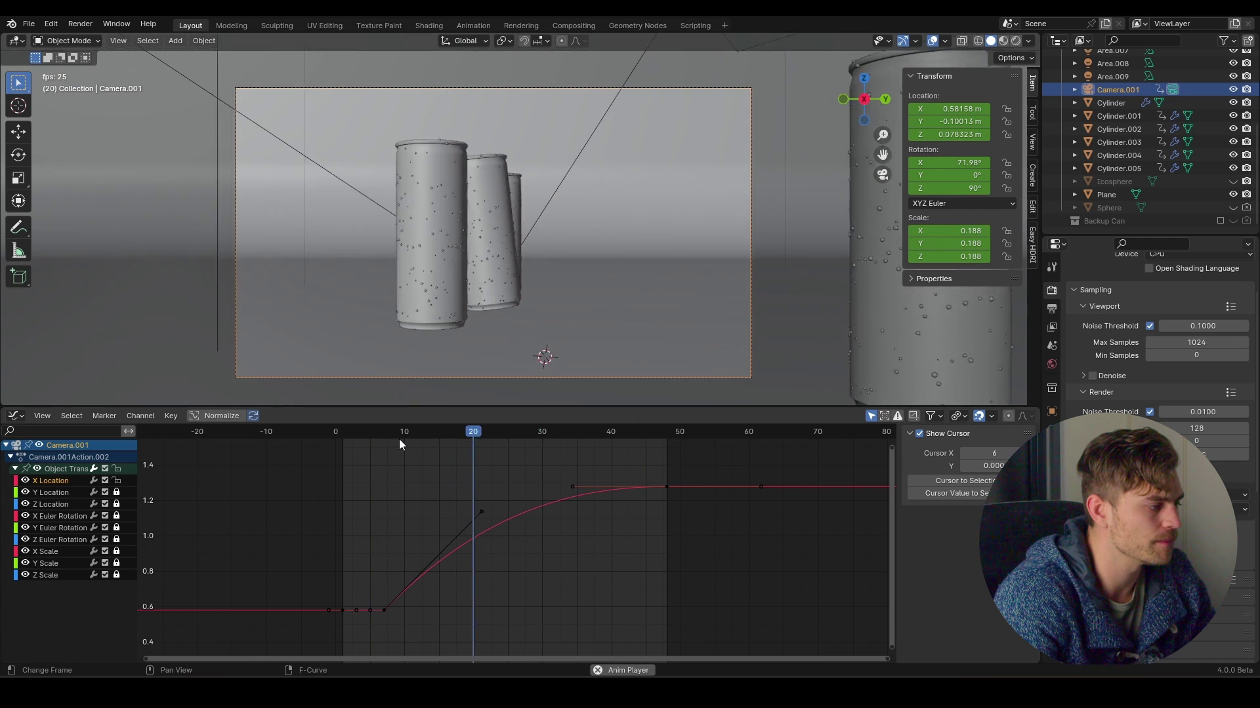
key(space)
drag(481, 431, 639, 443)
Step: Select the front can and switch the animation editor to the Timeline
click(516, 259)
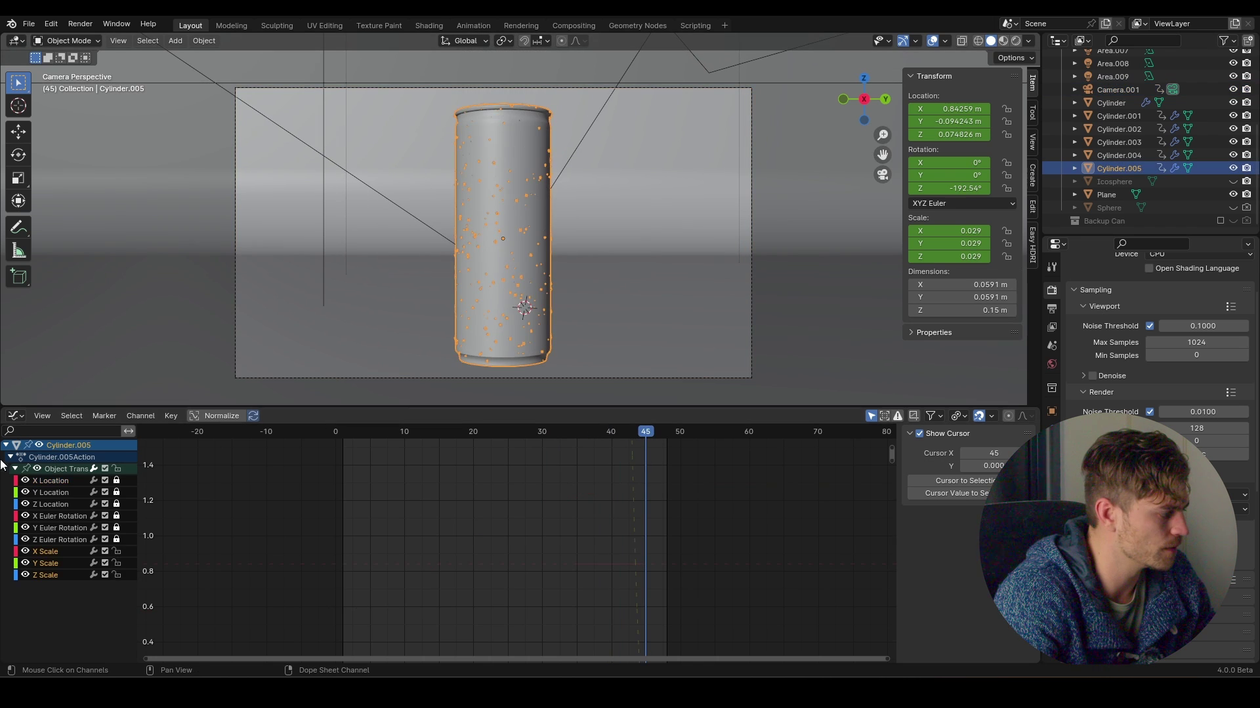
click(15, 416)
click(215, 466)
scroll(533, 466, down, 2)
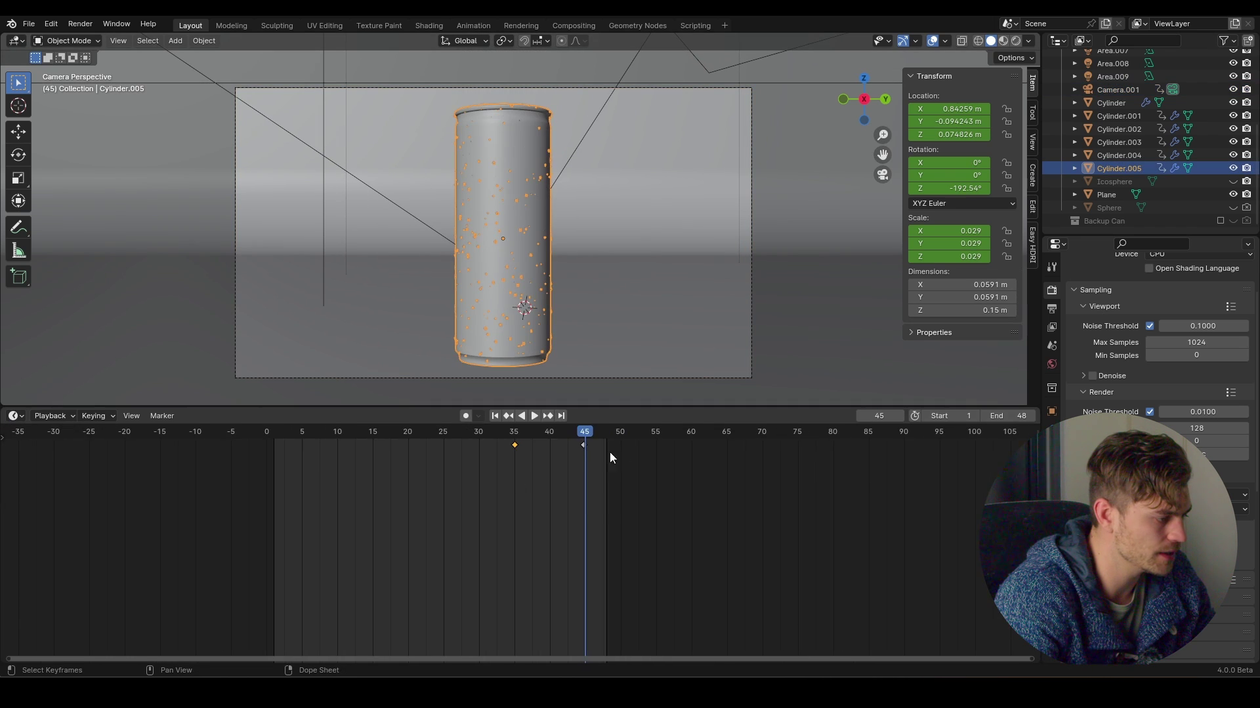
scroll(487, 455, up, 2)
scroll(487, 454, up, 2)
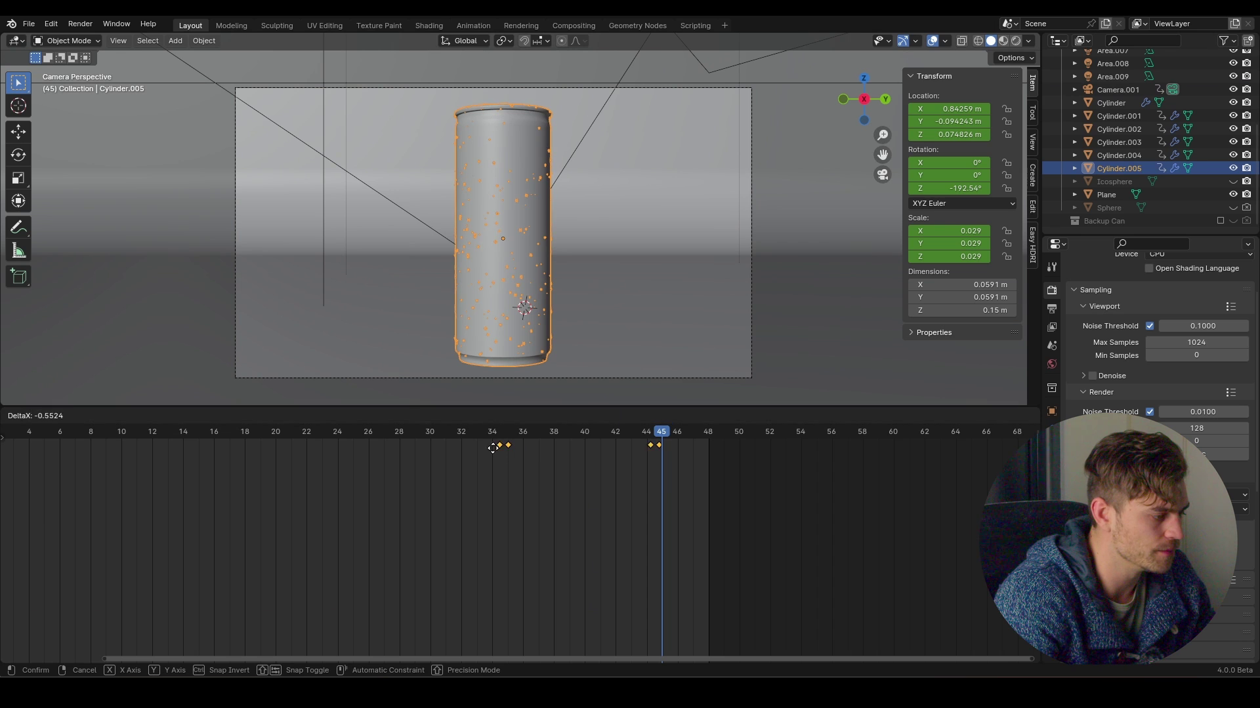
click(15, 416)
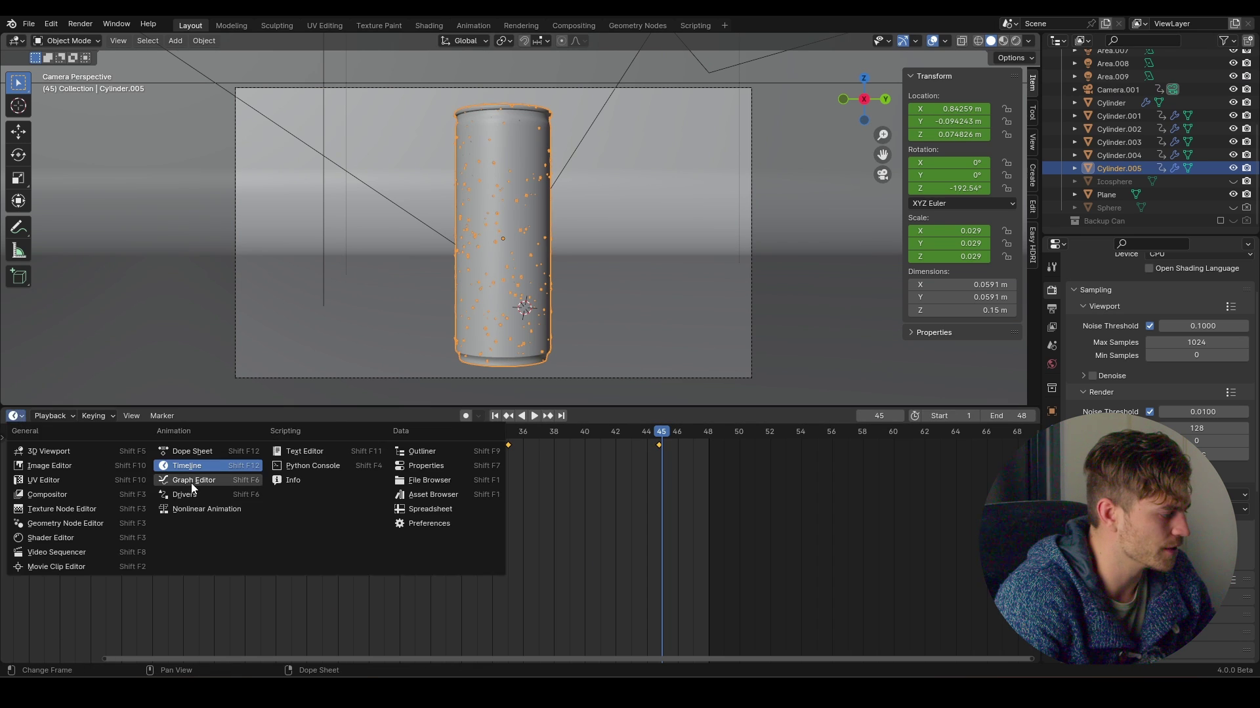
click(191, 483)
click(15, 416)
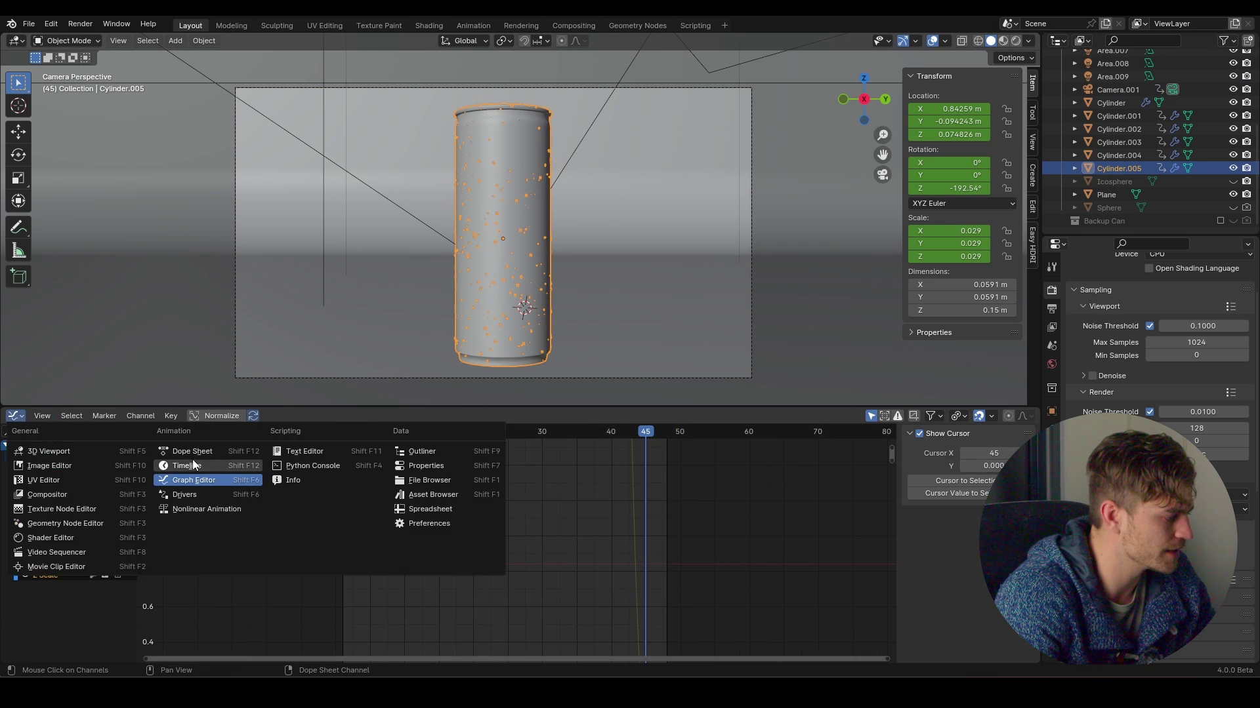
click(215, 466)
Step: Move both of the front can's keyframes about three frames earlier, to frames 32 and 42, and play back its entrance
drag(763, 495, 483, 438)
key(g)
click(481, 446)
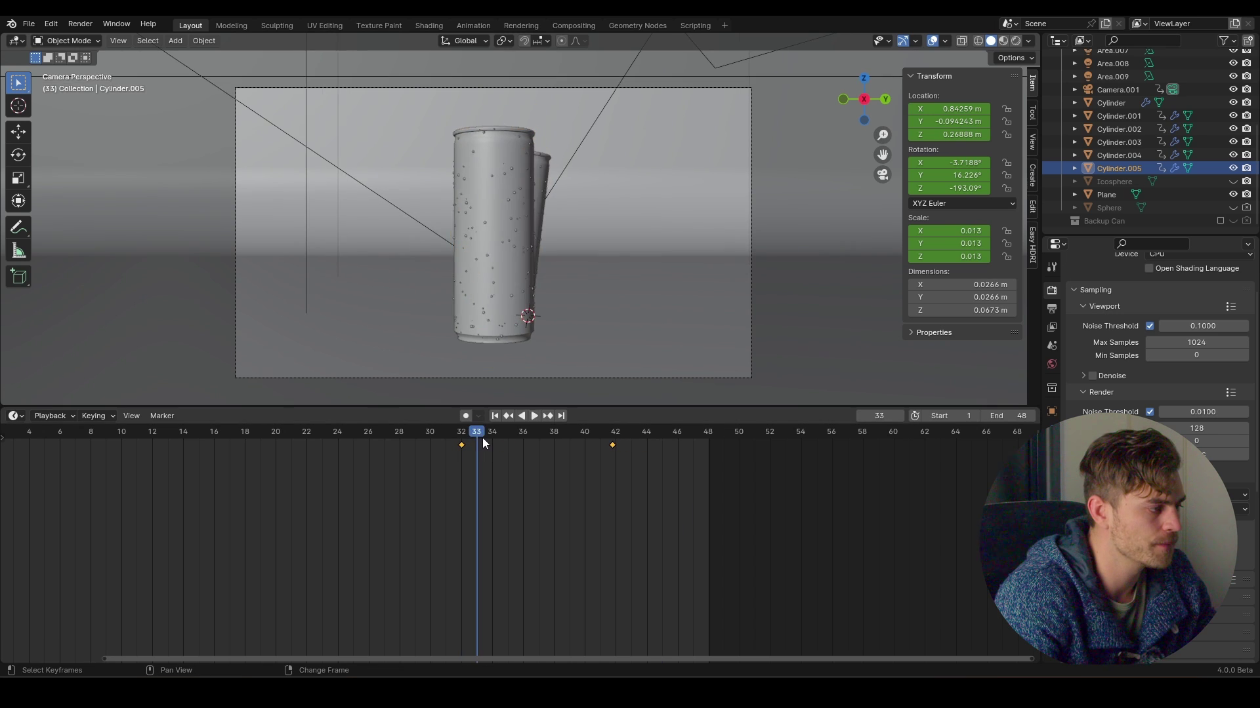
key(space)
key(space)
click(363, 433)
key(space)
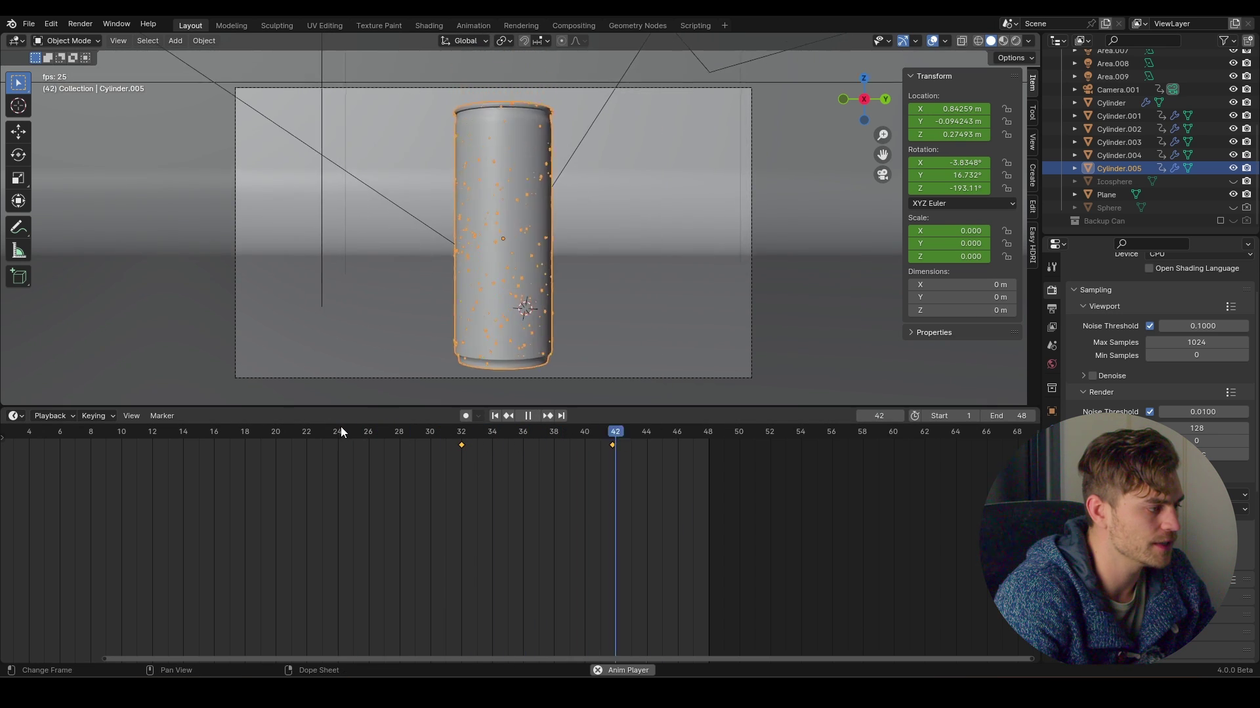
Step: Shift both of the front can's keyframes about one more frame earlier, to frames 31 and 41, and check frame 41
key(g)
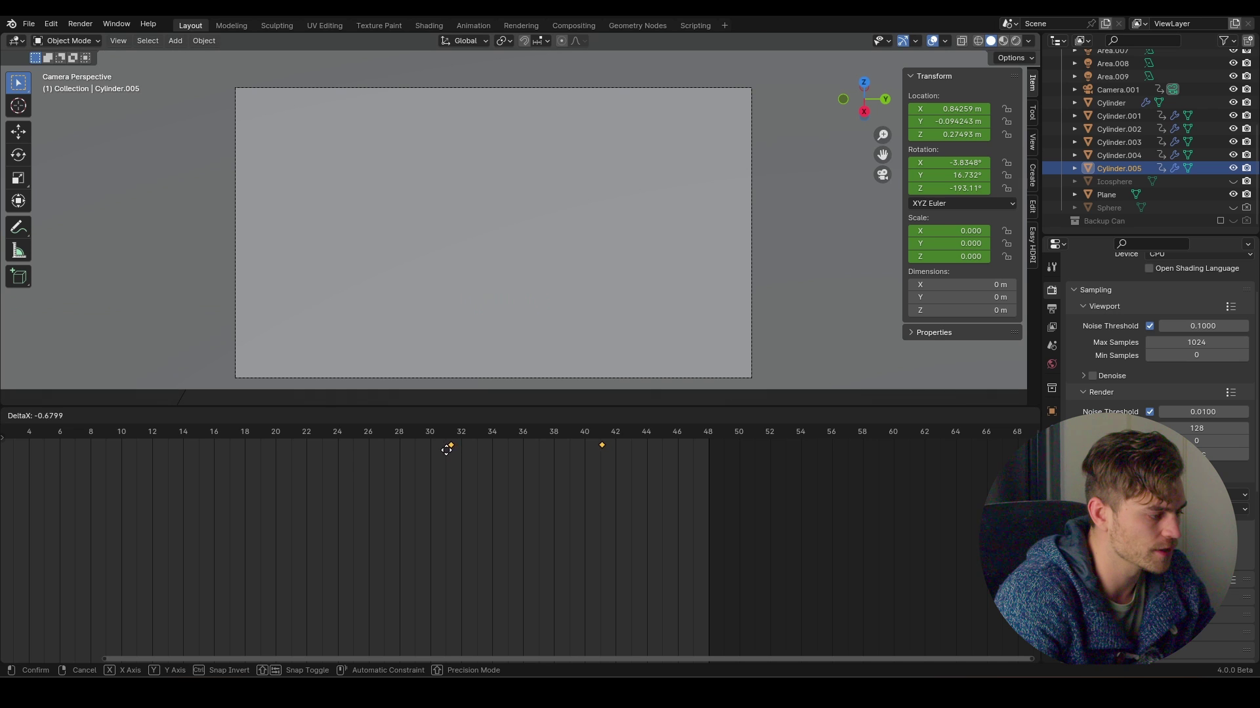
click(452, 451)
click(599, 434)
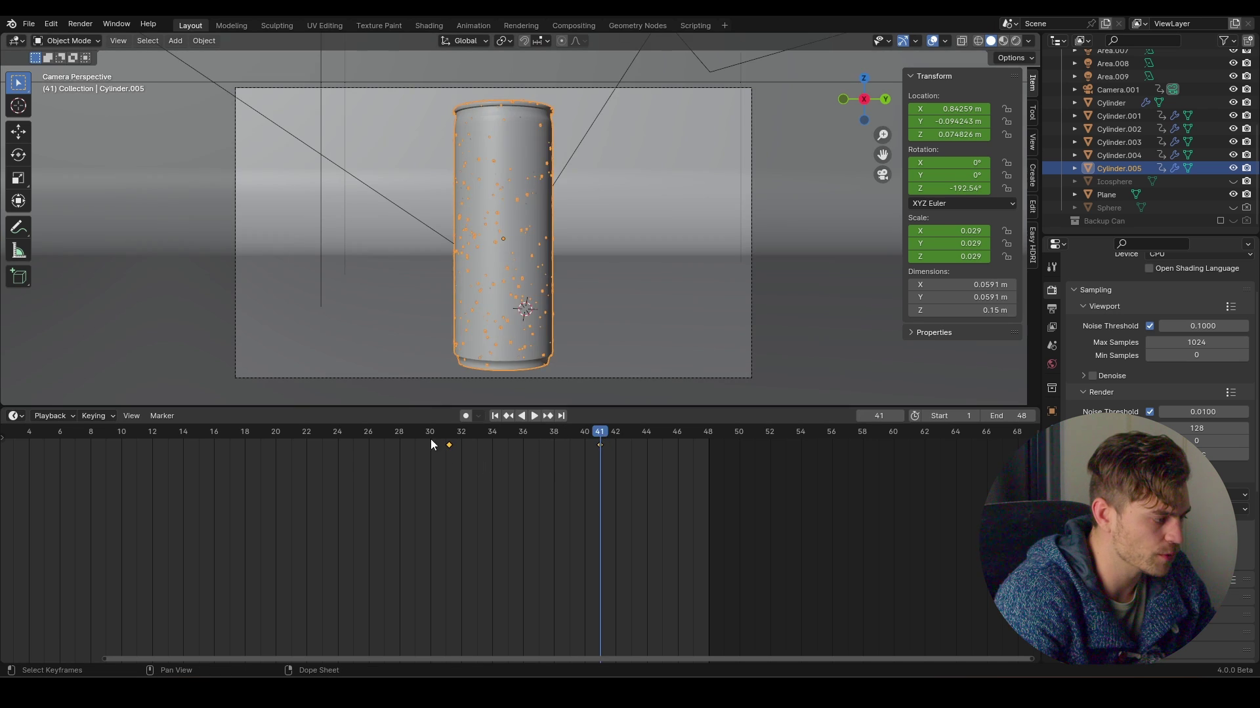
Step: Play back the retimed can entrance and the whole animation from the start, saving the file
click(399, 436)
key(space)
key(ctrl+s)
drag(600, 434, 703, 445)
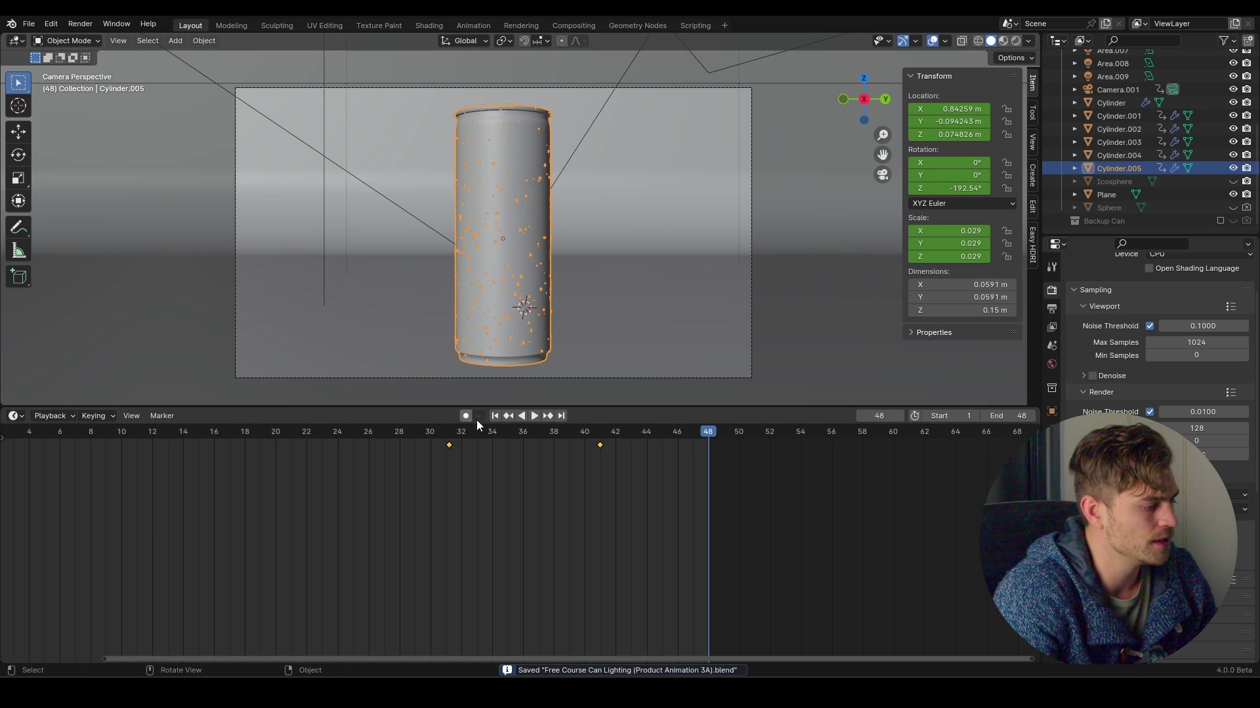
scroll(588, 537, down, 3)
drag(256, 433, 210, 435)
key(space)
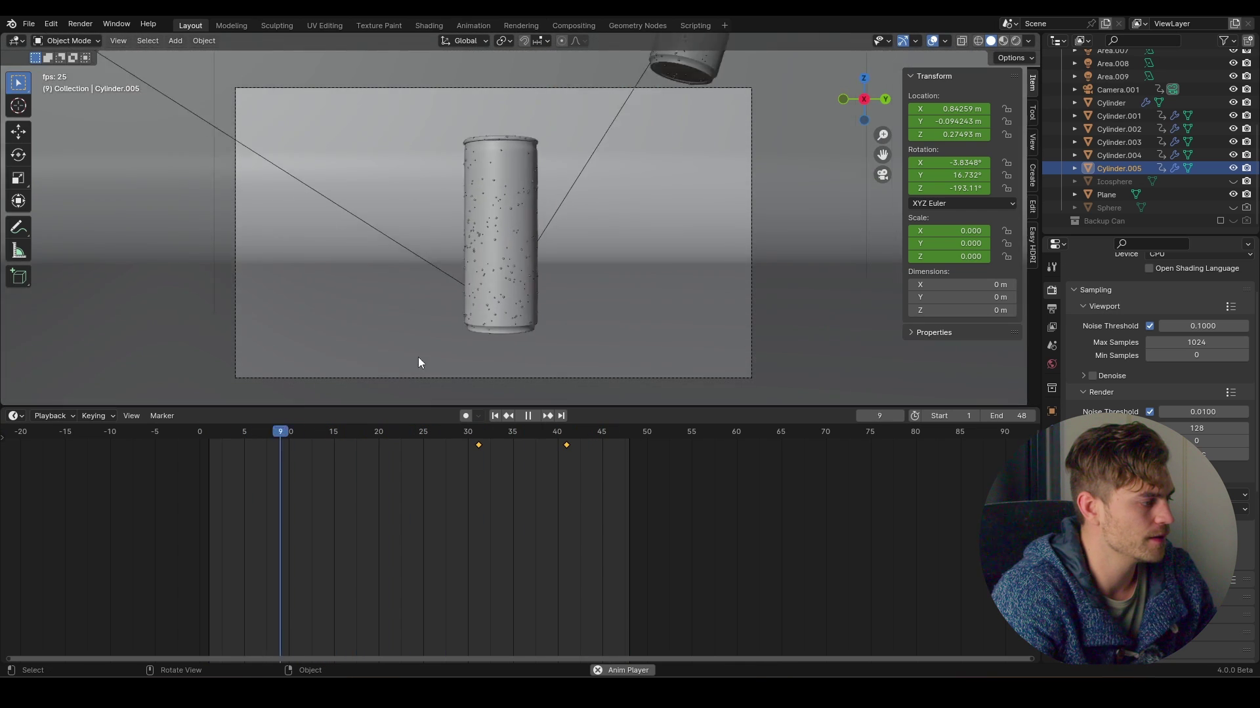
key(space)
key(ctrl+s)
Step: Go to frame 32, leave the camera view to see the whole row of cans, and switch to Rendered shading
click(486, 433)
middle_drag(485, 349, 538, 296)
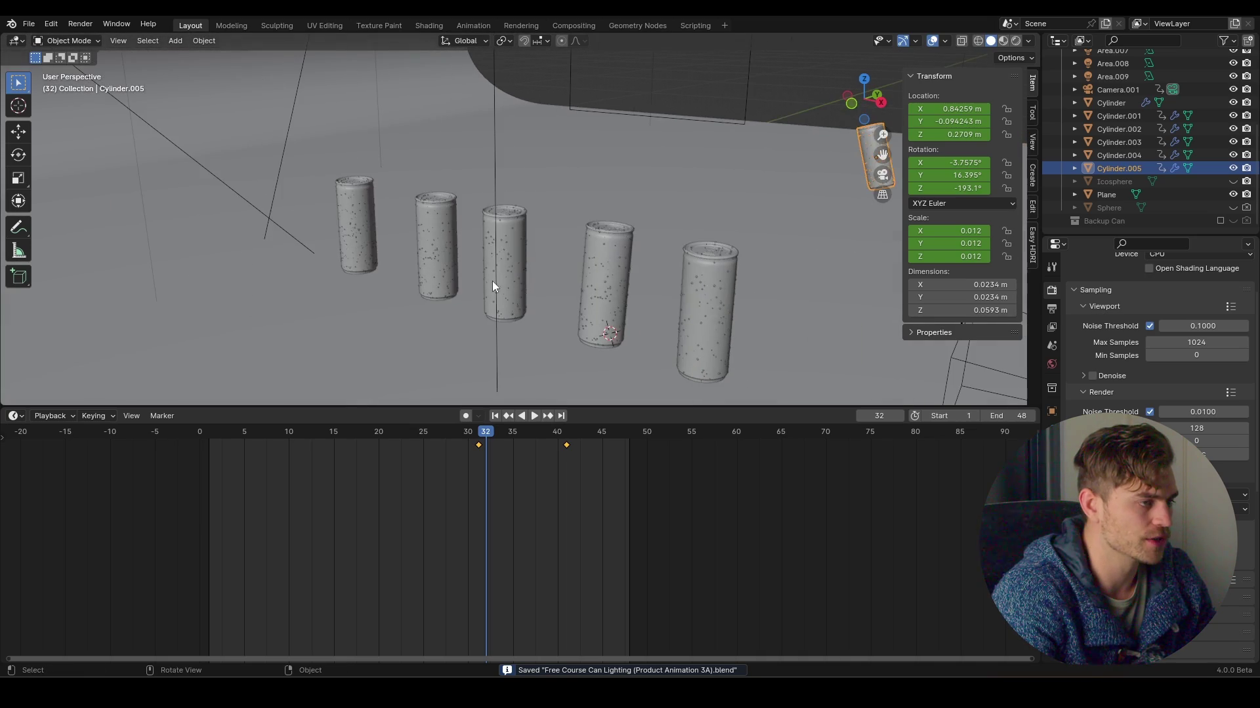
click(1015, 41)
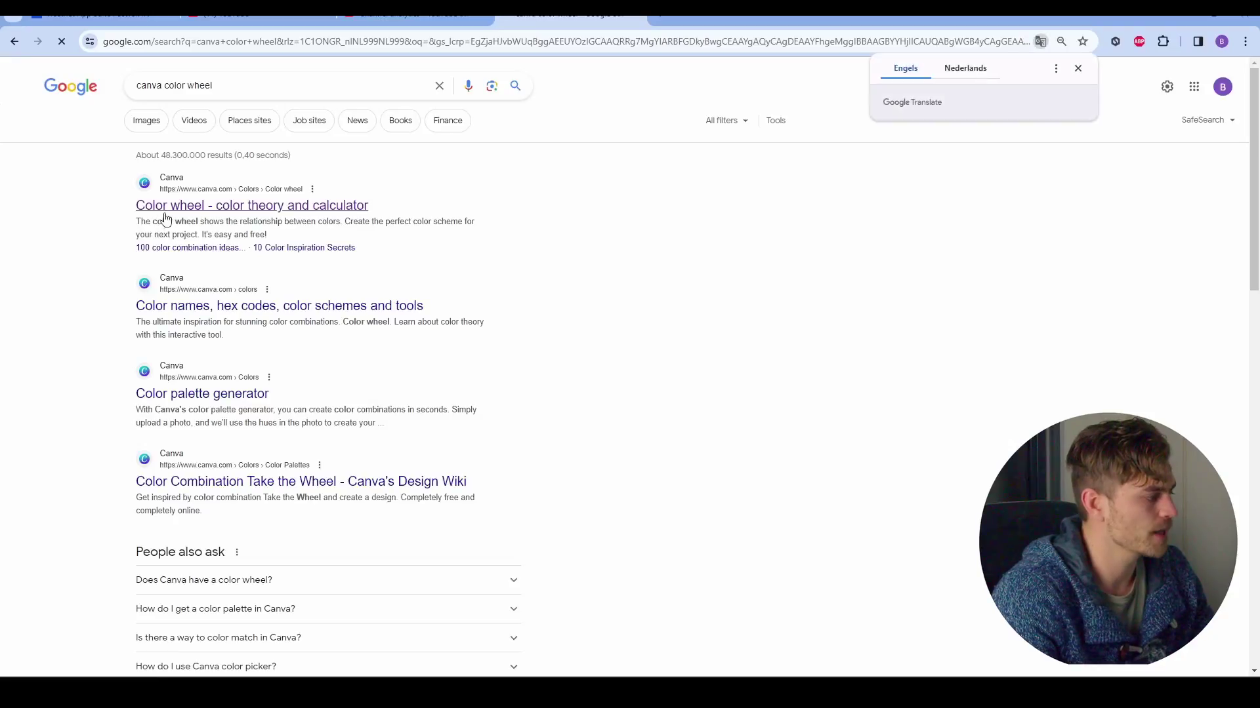
Step: Switch to Canva's color wheel in the browser, choose the Tetradic combination, and shift the base color toward blue
click(222, 208)
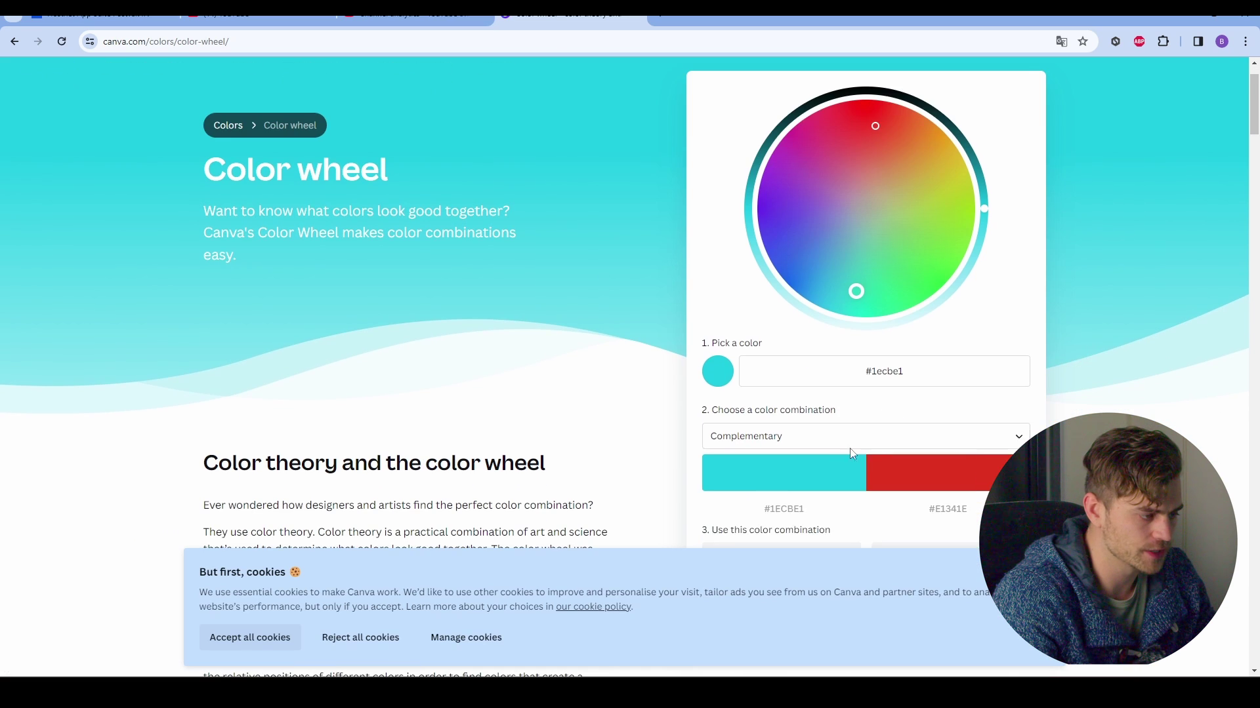
click(850, 446)
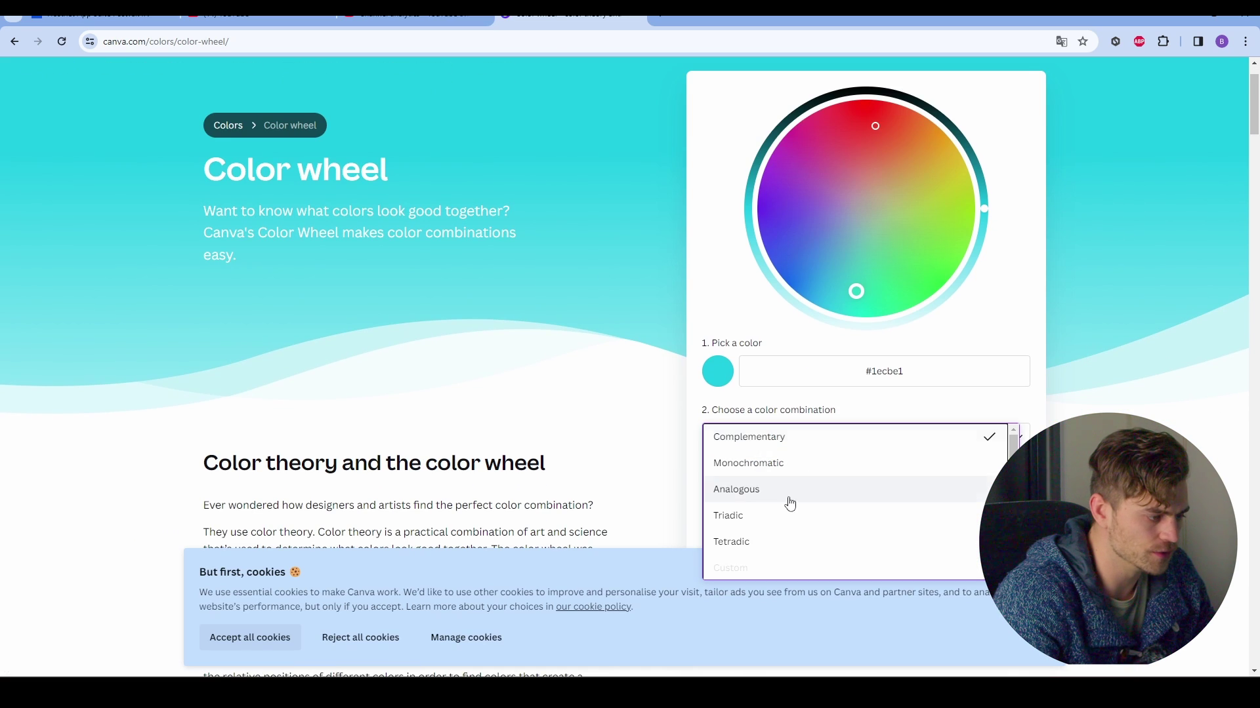
click(770, 543)
mouse_move(853, 290)
mouse_down()
mouse_move(832, 328)
mouse_move(798, 319)
mouse_up()
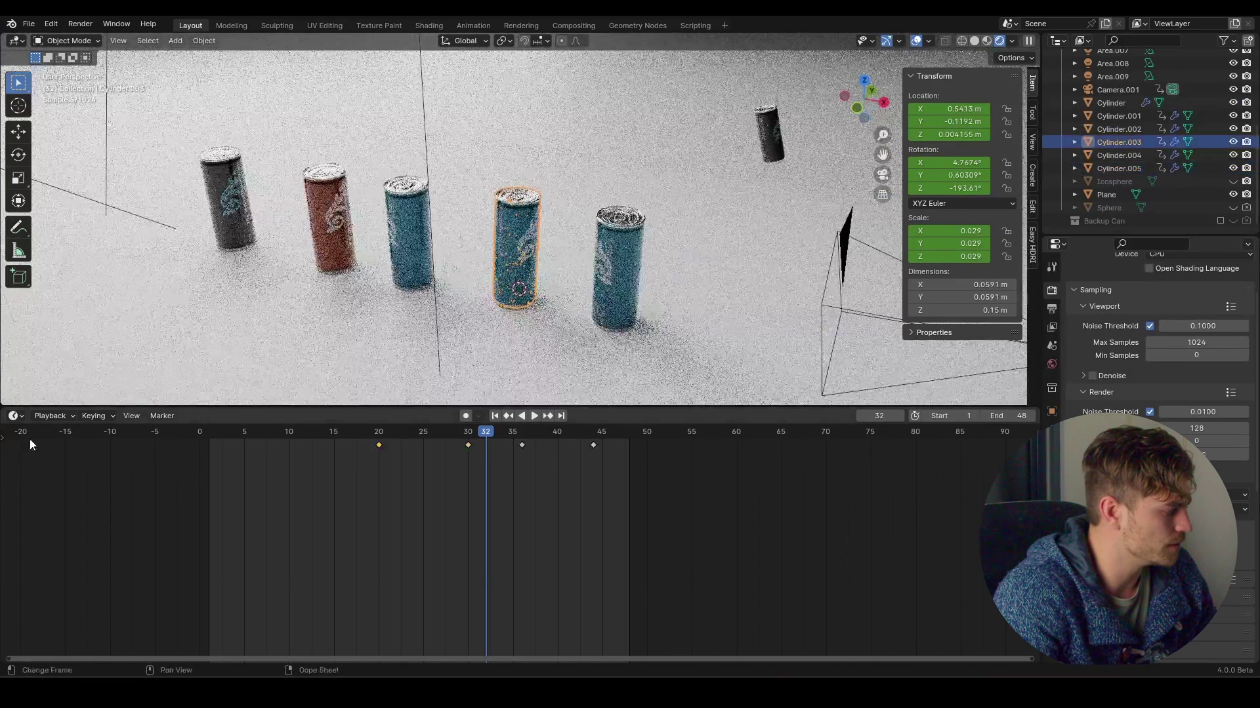
Step: For the fourth standing can, Cylinder.003, open the Shader Editor and make its label material a separate copy
click(14, 416)
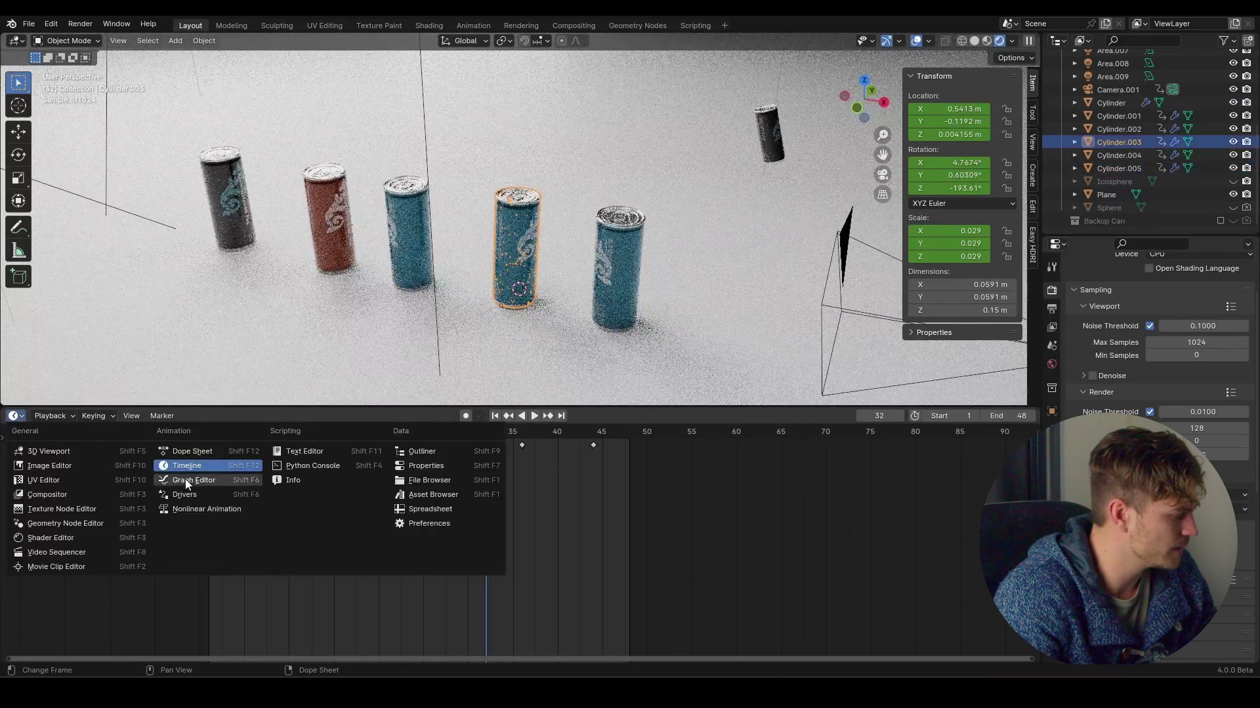
click(78, 537)
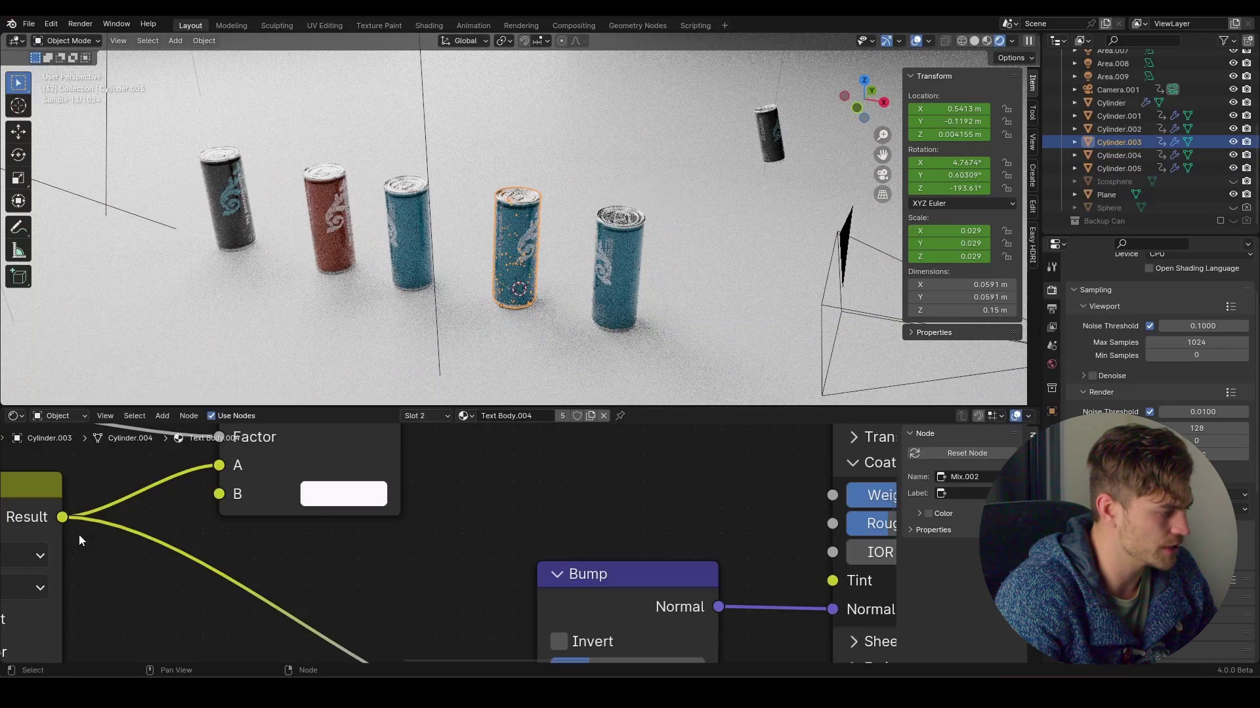
click(589, 415)
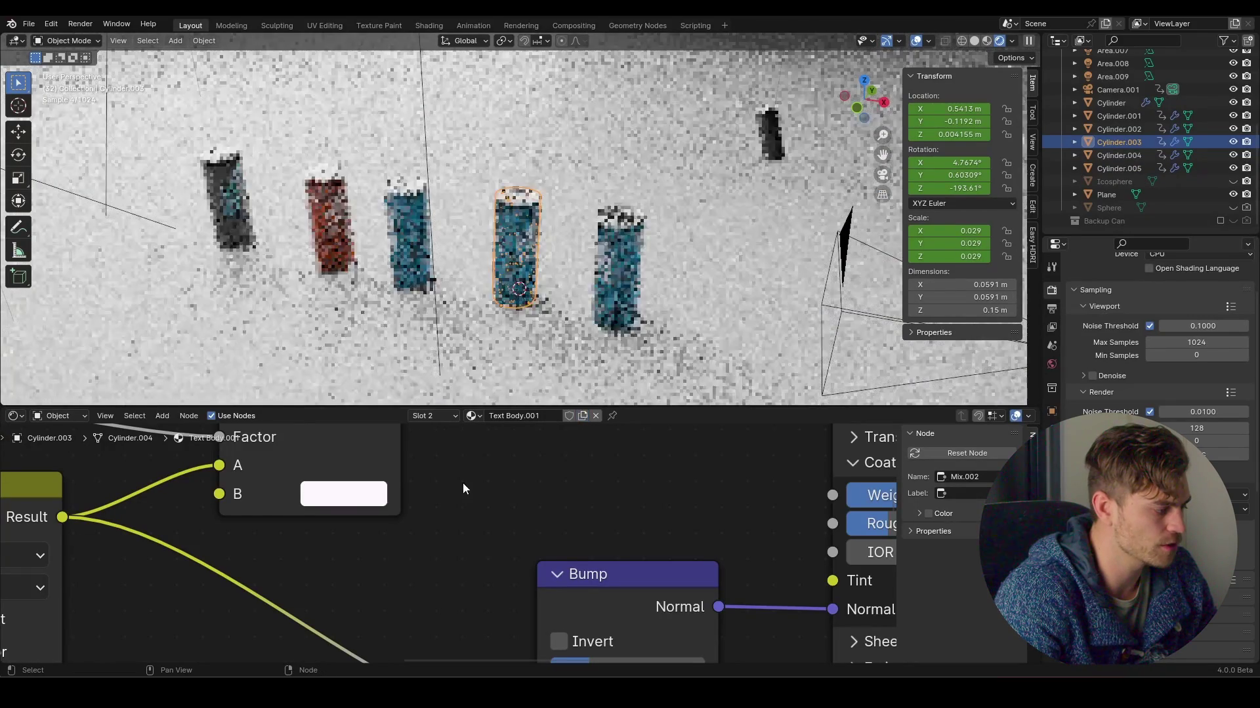
Step: Change the Mix node's A color in the fourth can's material to magenta
scroll(466, 496, down, 5)
scroll(484, 574, up, 5)
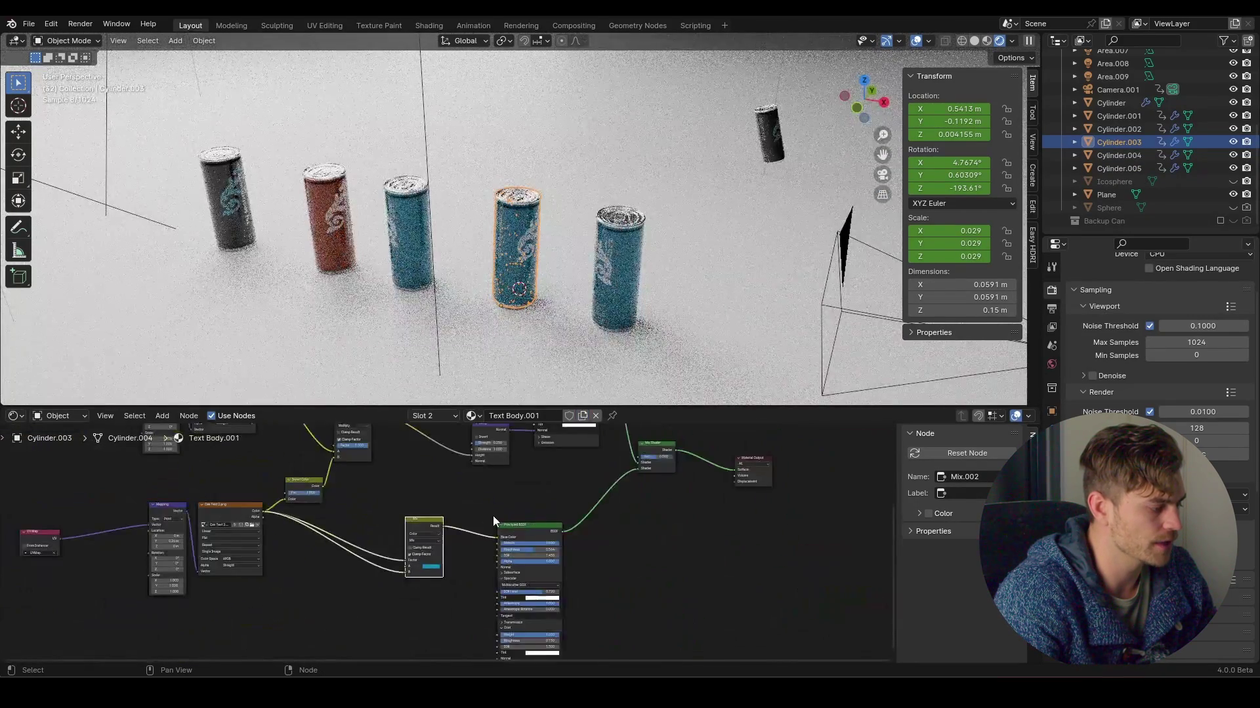
click(597, 506)
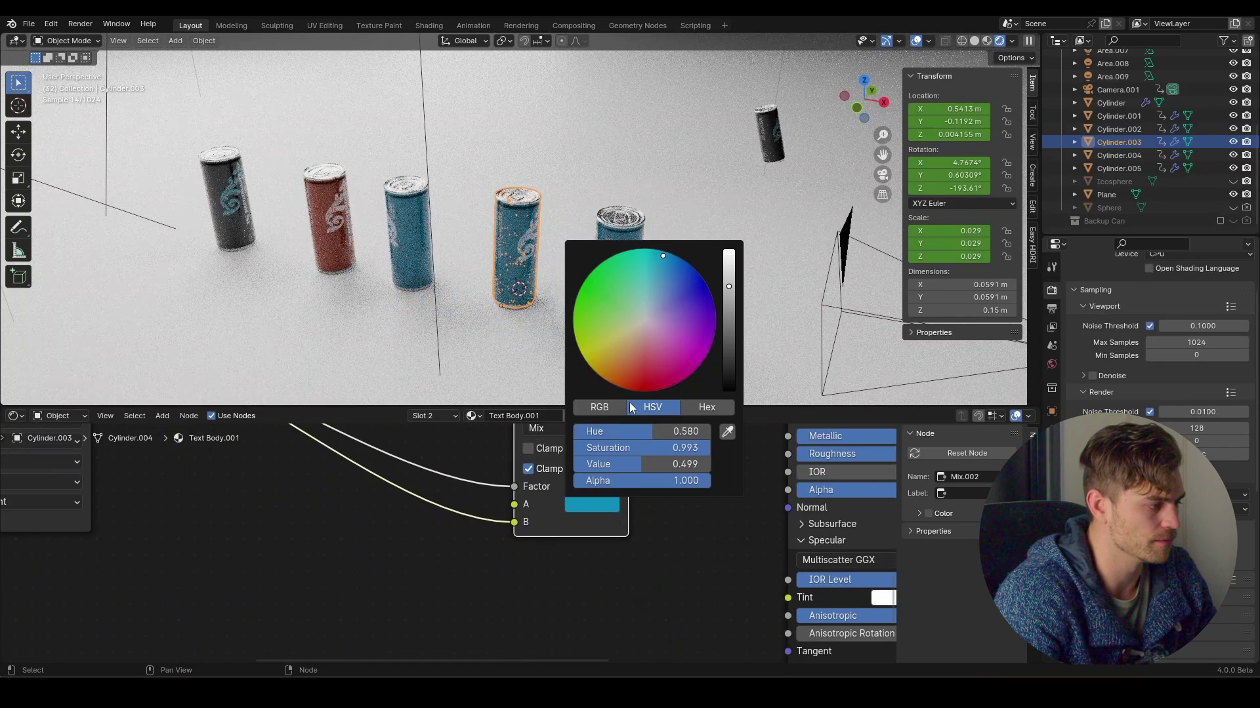
click(601, 378)
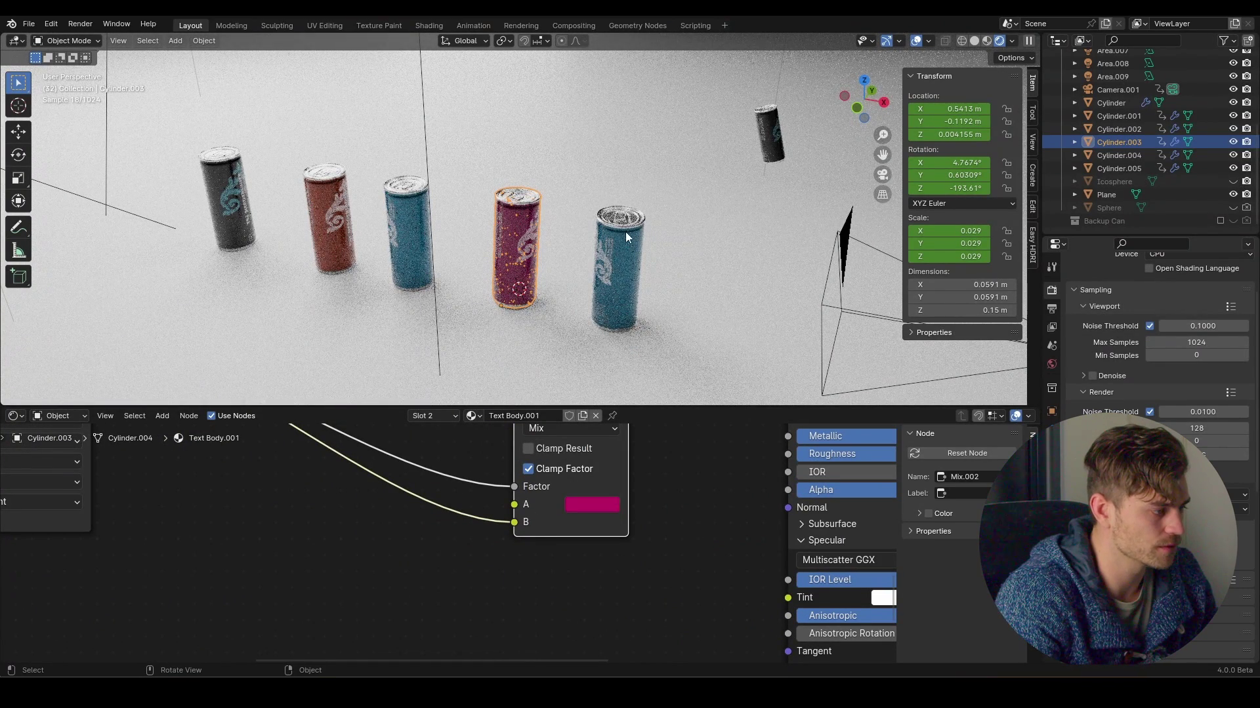
Step: Give the fifth standing can, Cylinder.004, its own label material copy and set its Mix A color to green, hue 0.334, saturation 1.000
click(639, 286)
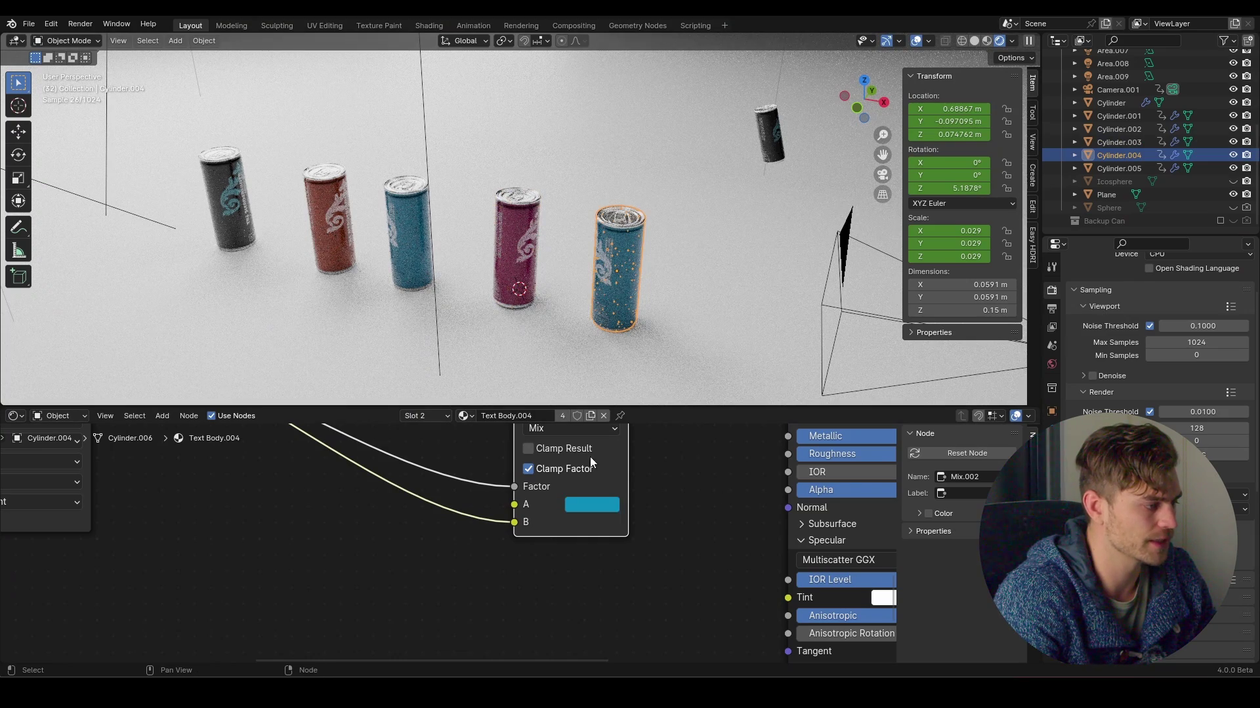
scroll(620, 467, down, 3)
middle_drag(622, 470, 560, 546)
click(591, 416)
scroll(579, 541, down, 5)
scroll(578, 541, up, 5)
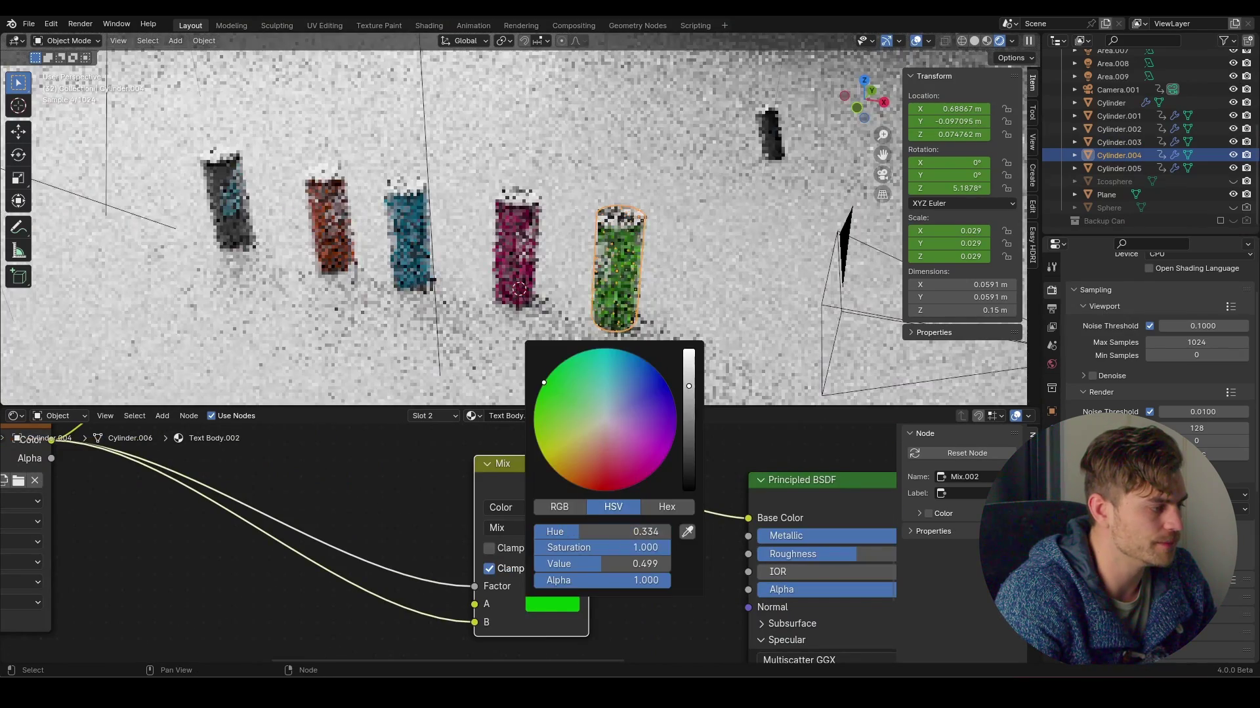
Step: Return to the camera view and Timeline, play back the recolored cans from frame 1 to frame 41, and save the file
key(KP_0)
key(ctrl+s)
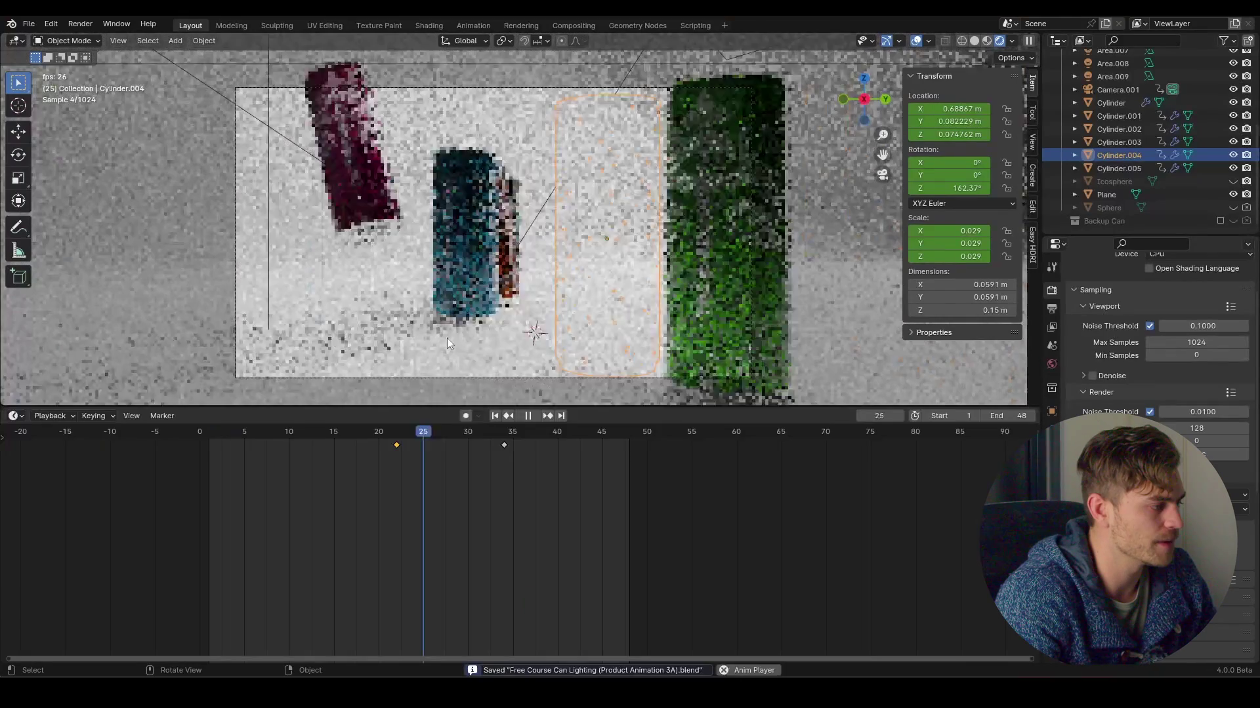
key(space)
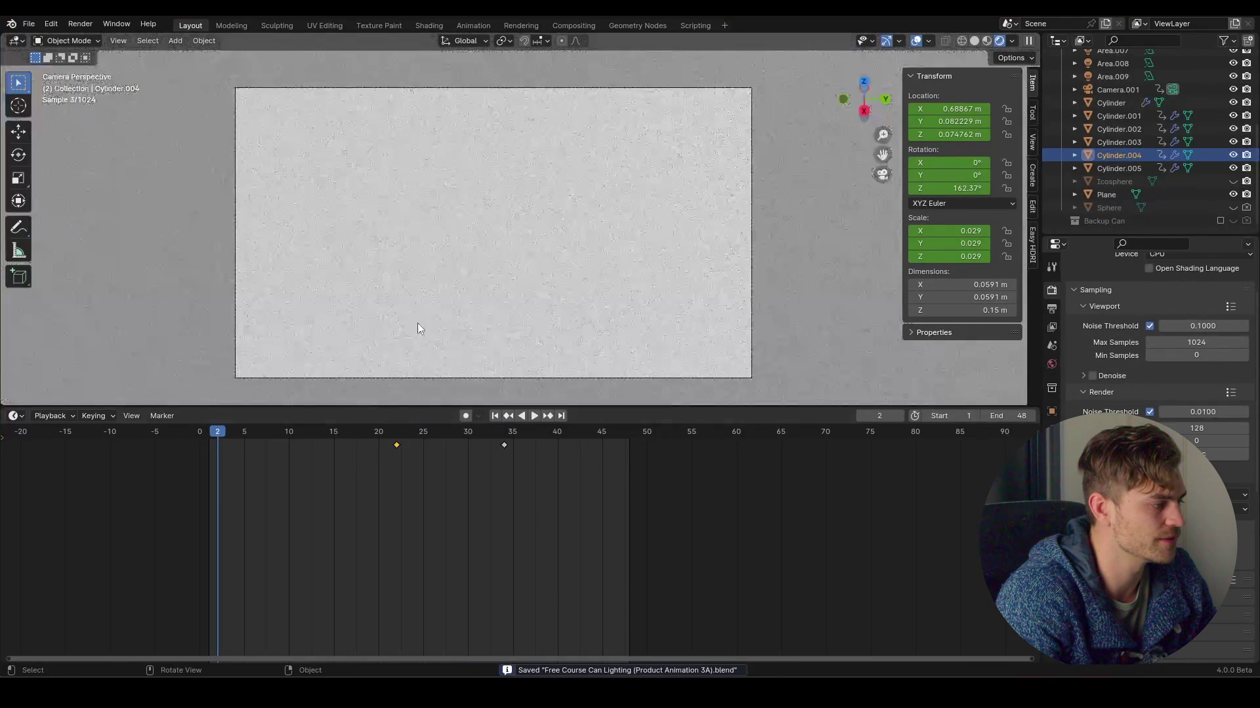
key(space)
key(space)
click(208, 432)
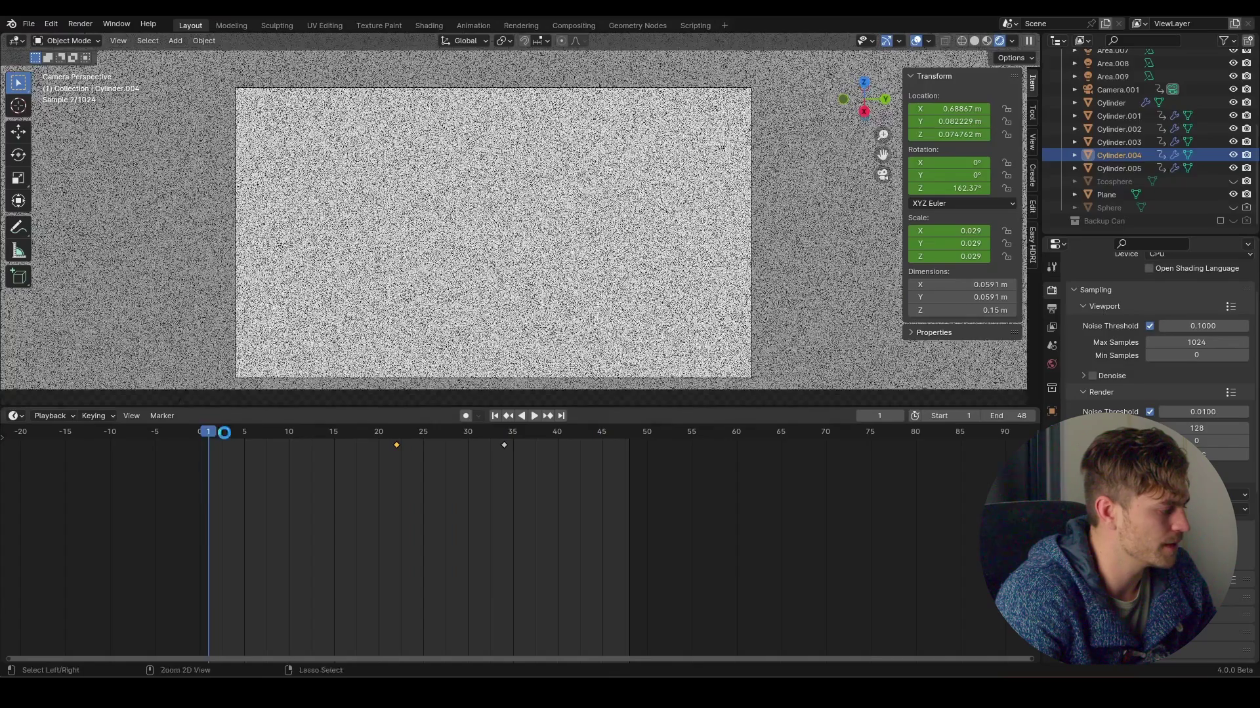
key(ctrl+s)
key(space)
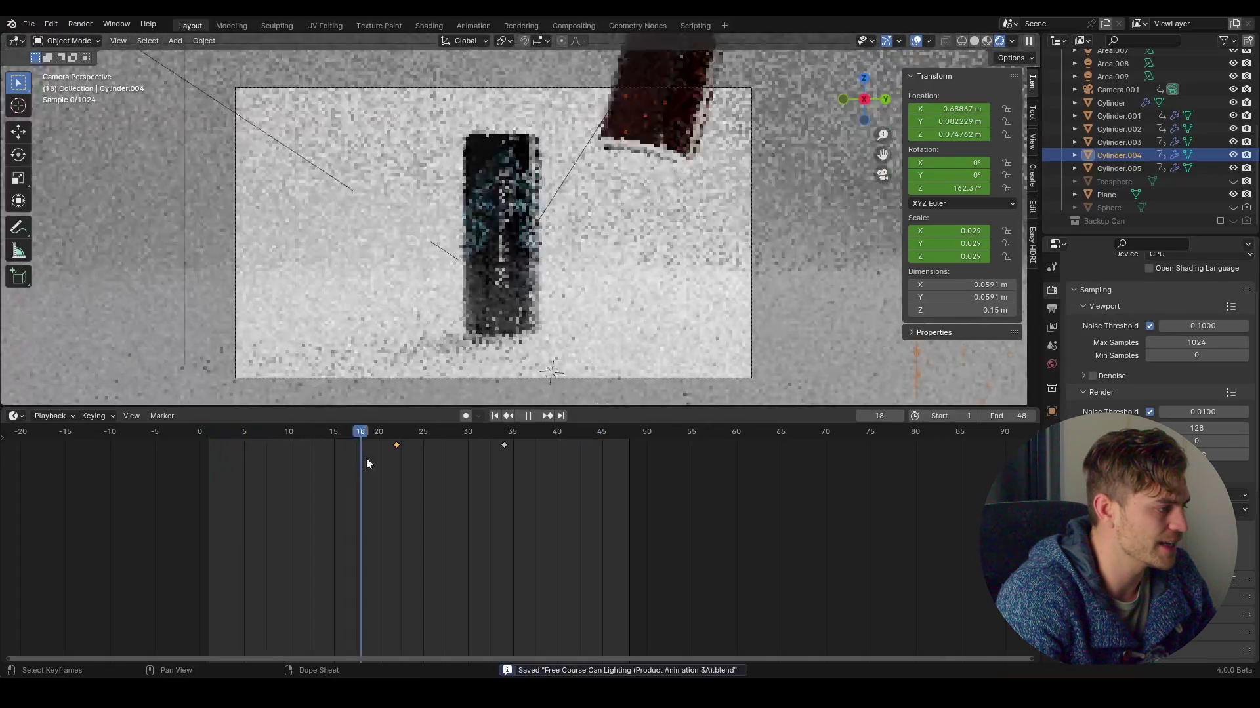
key(space)
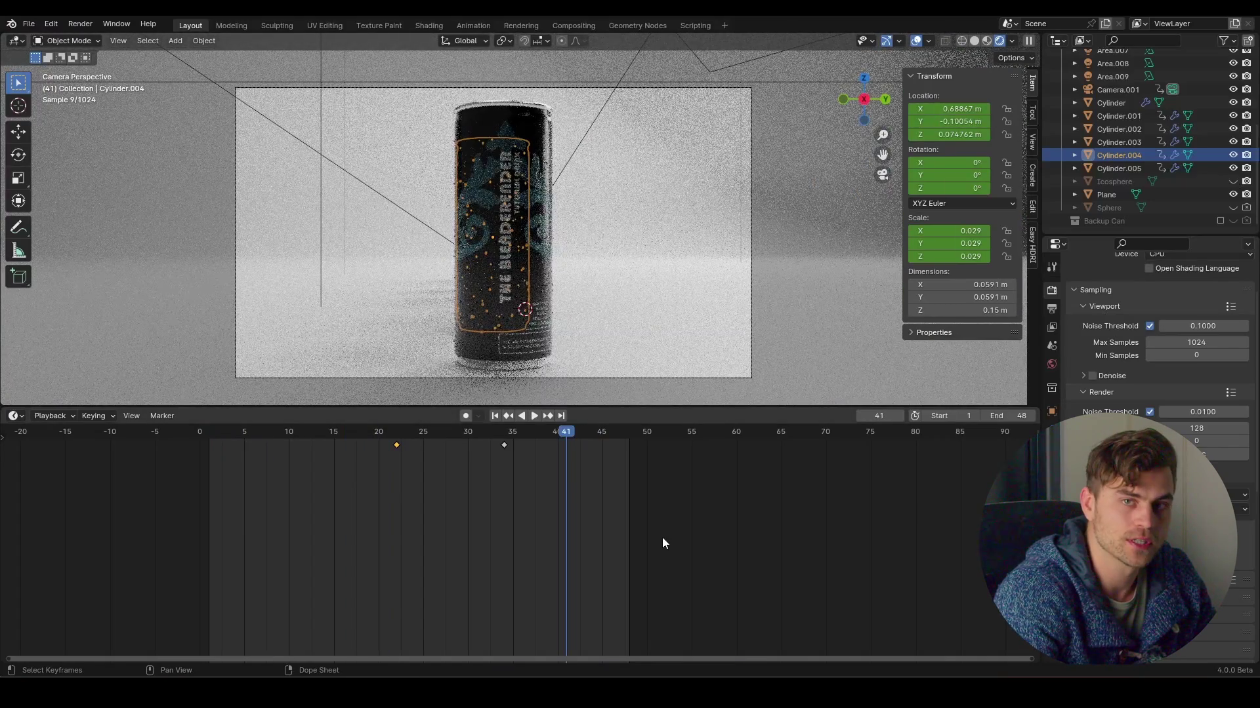
Step: Try moving the starting entrance keyframe of the front can, Cylinder.005, 10 frames earlier, play it back from about frame 20, and undo the move
drag(575, 498, 370, 442)
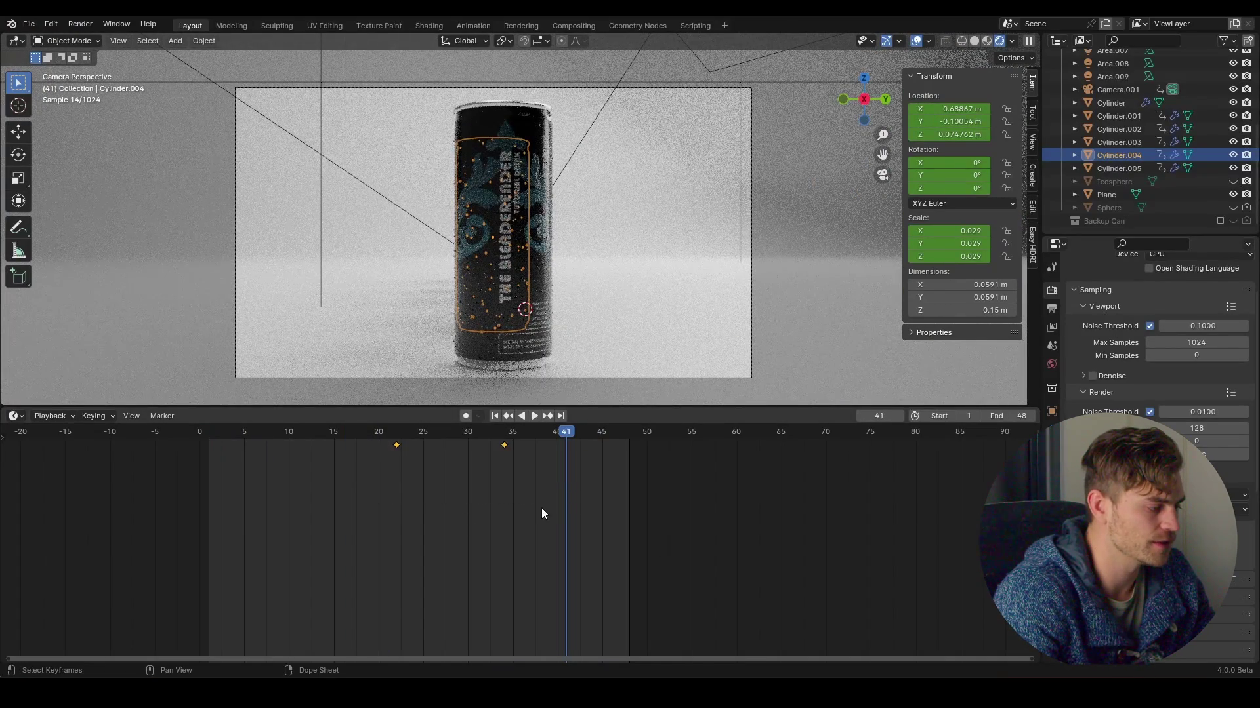
click(545, 144)
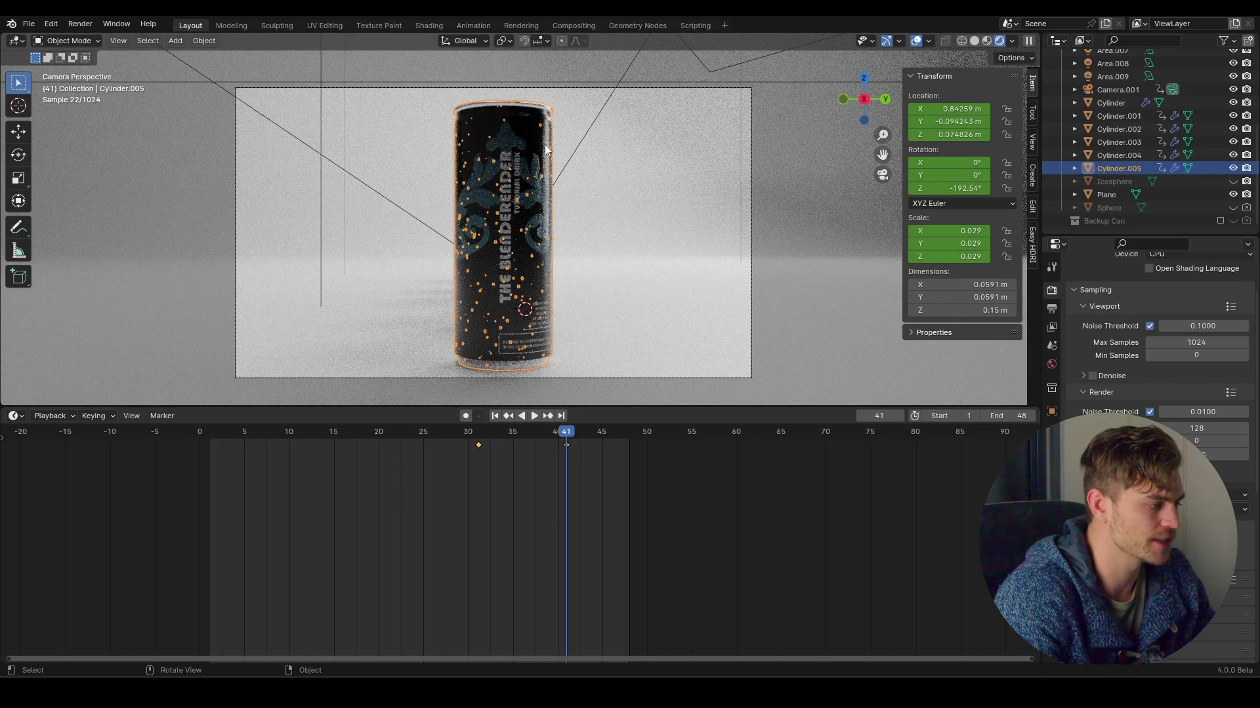
drag(643, 526, 409, 451)
text(g-10)
key(Return)
click(379, 434)
key(space)
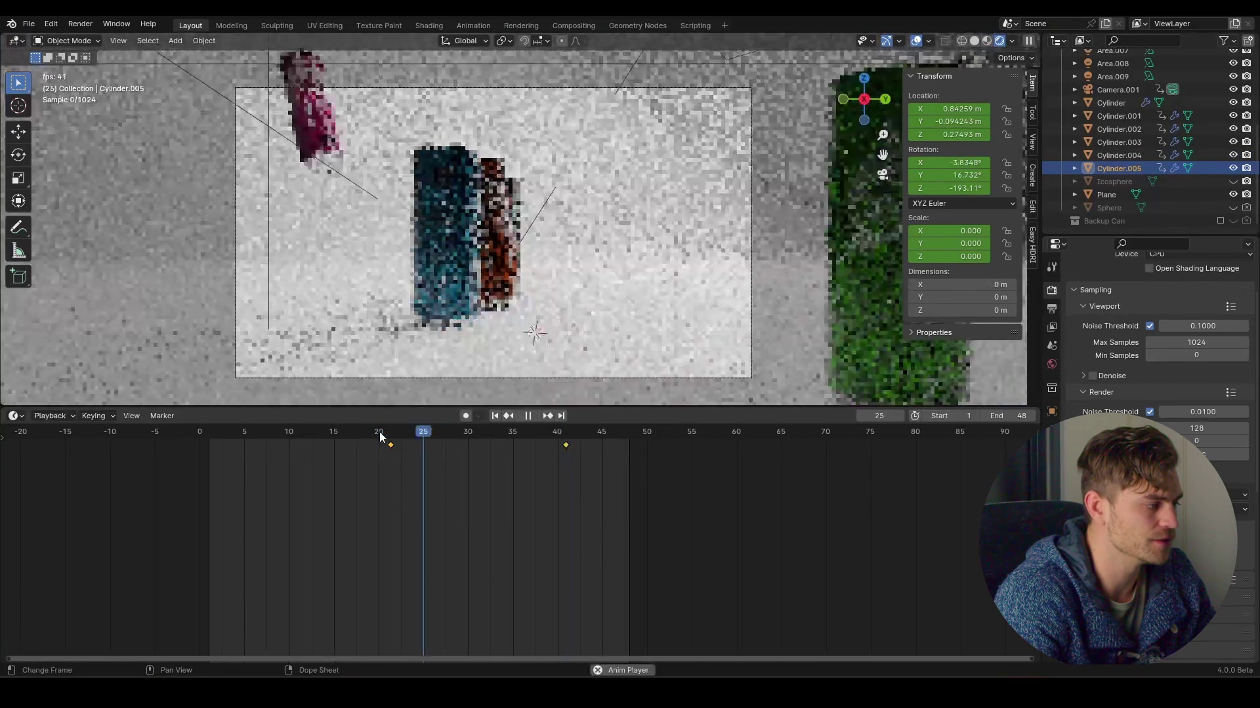
key(space)
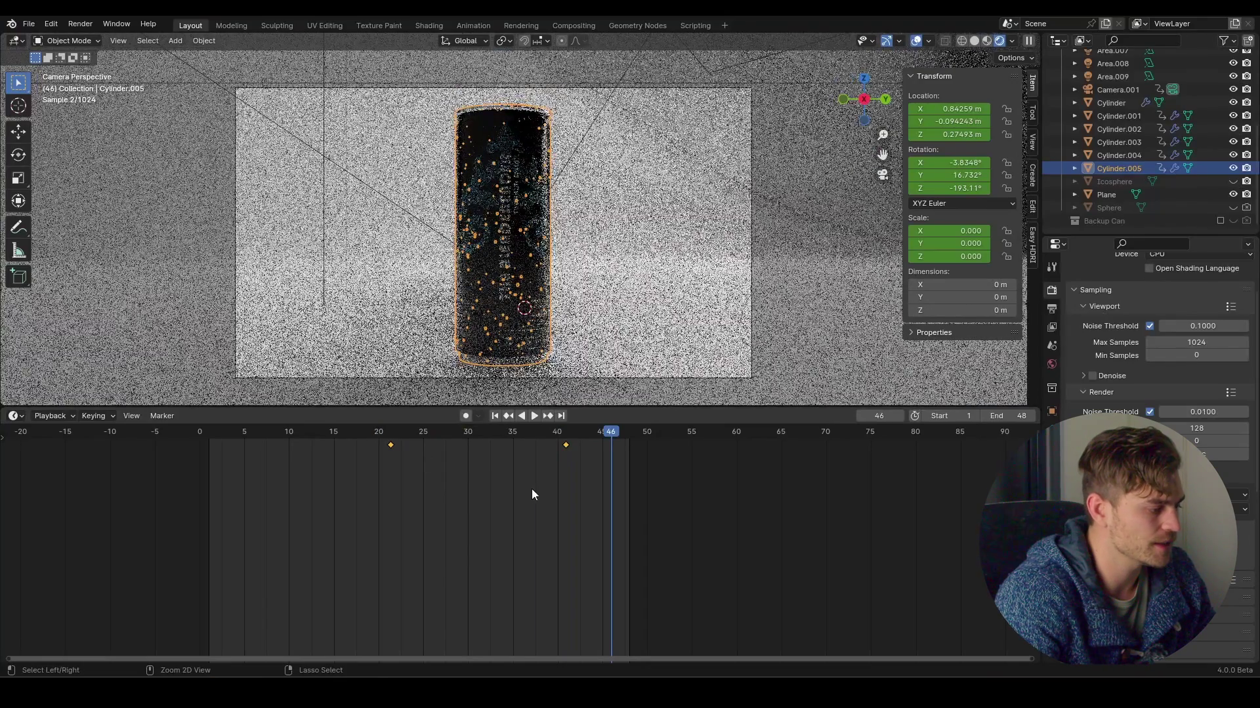
key(Down)
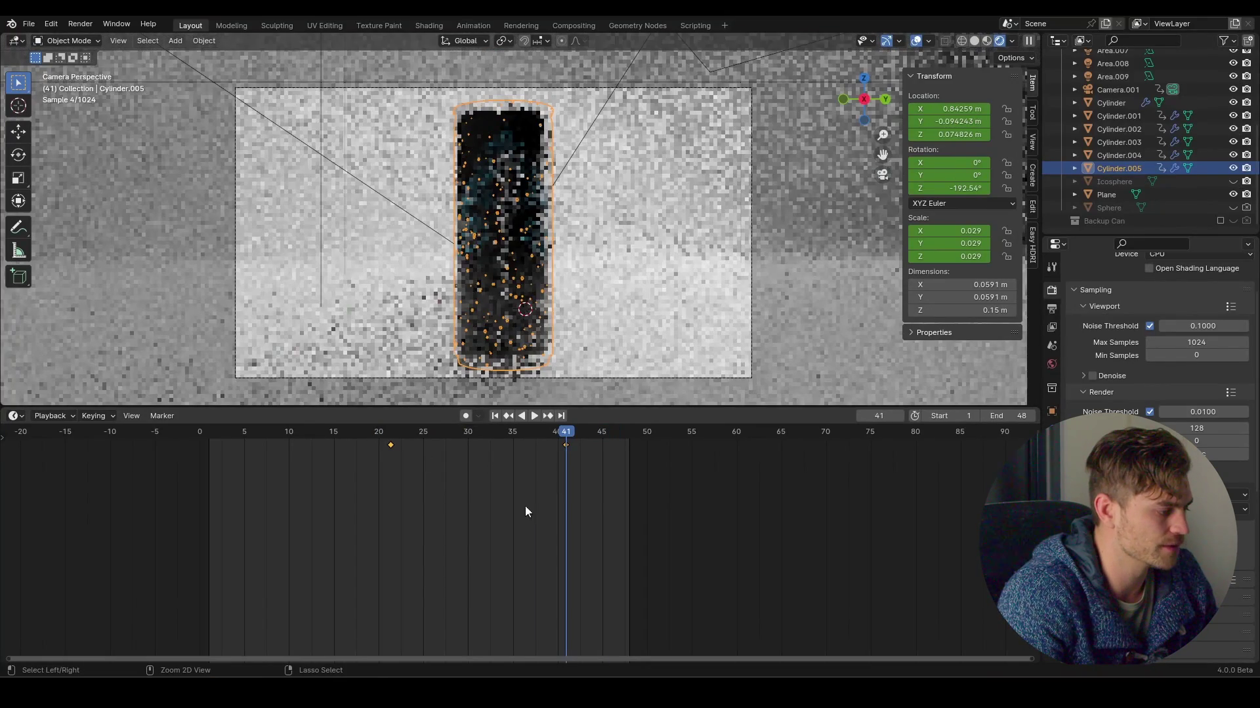
key(ctrl+z)
Step: Play the can animation from the start of the range to frame 42 and save the file
scroll(533, 470, down, 2)
scroll(529, 465, up, 4)
key(shift+Left)
key(space)
key(ctrl+s)
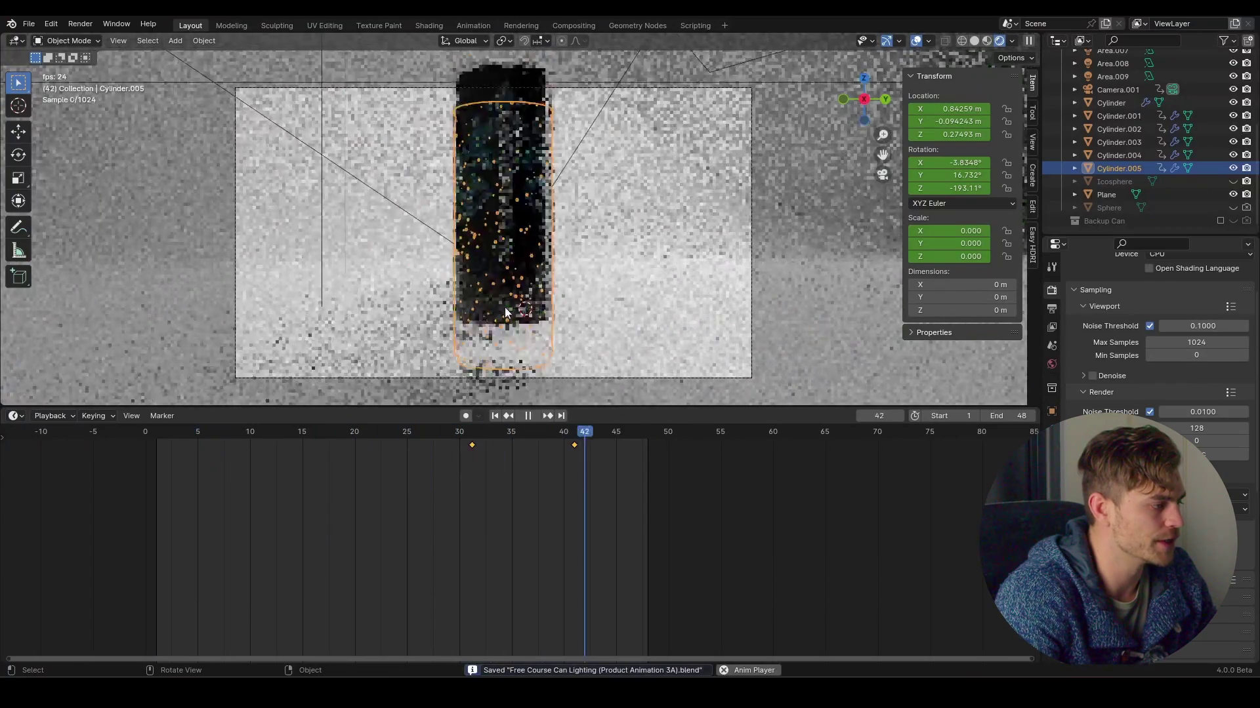
key(space)
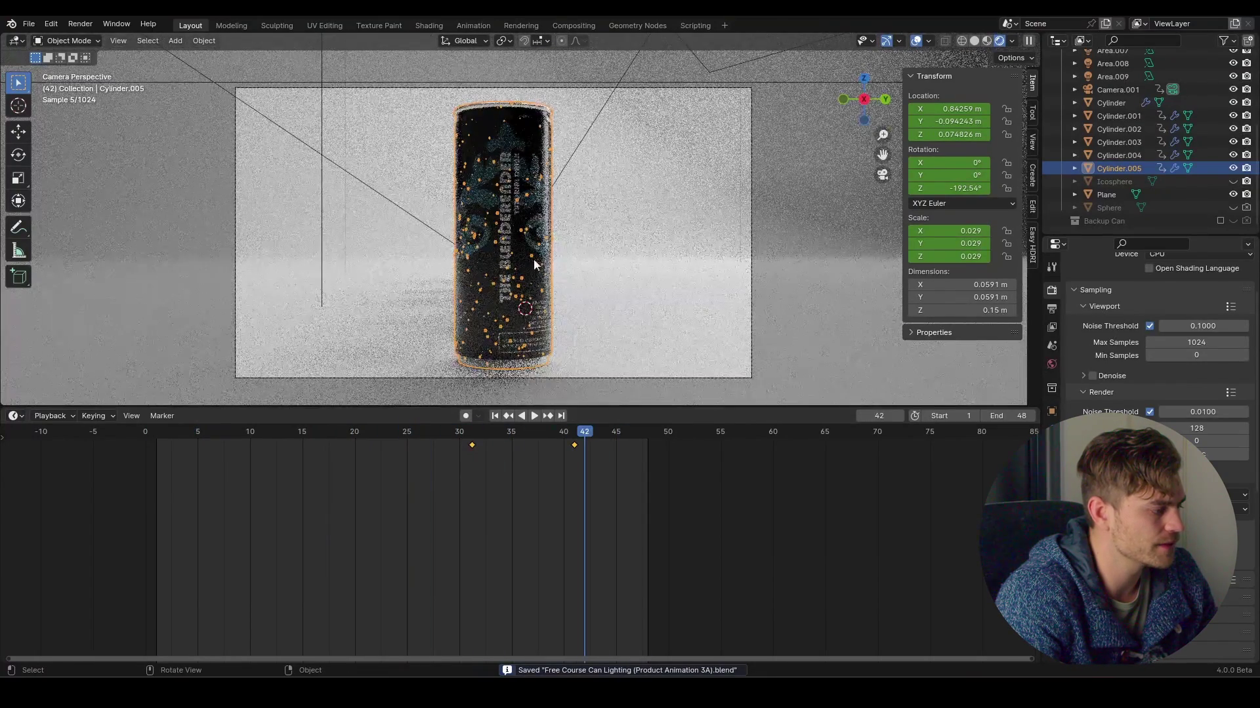
Step: Duplicate the two area lights behind the cans and shift the copies along the global X axis, placing the active copy at about X 0.48 m
middle_drag(524, 289, 626, 155)
scroll(575, 234, down, 4)
shift+middle_drag(514, 128, 475, 187)
click(525, 185)
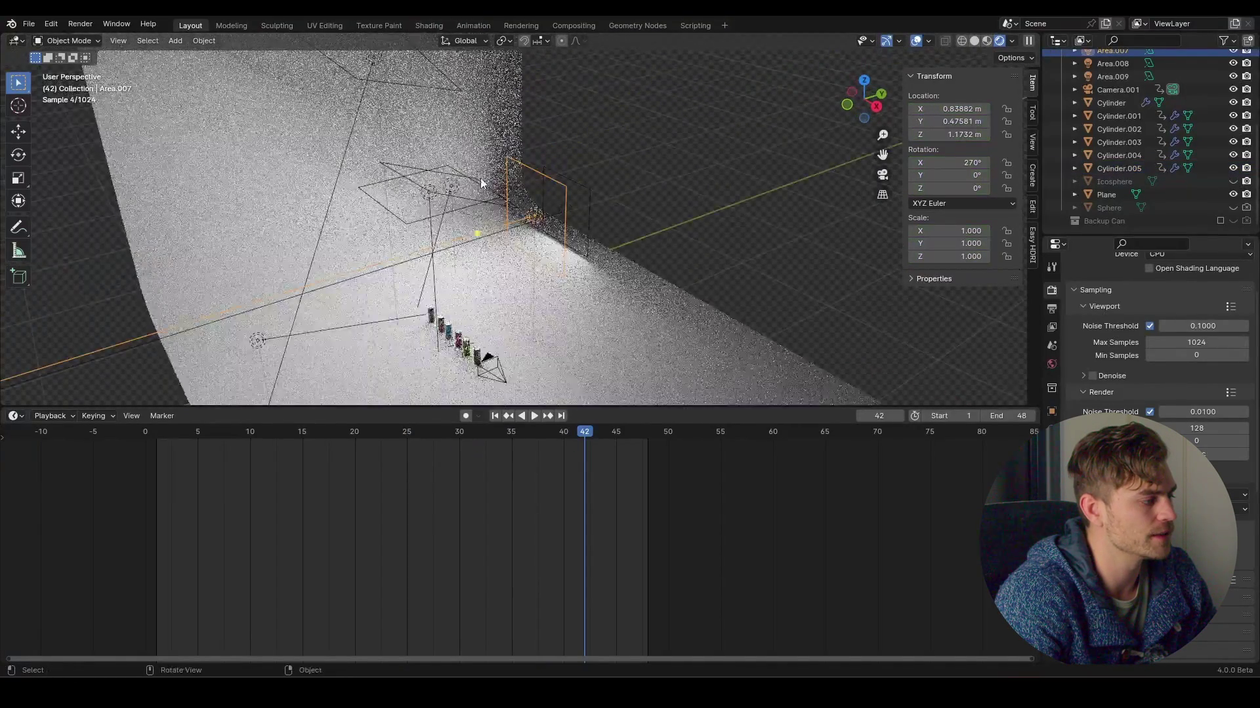
shift+click(509, 226)
key(shift+d)
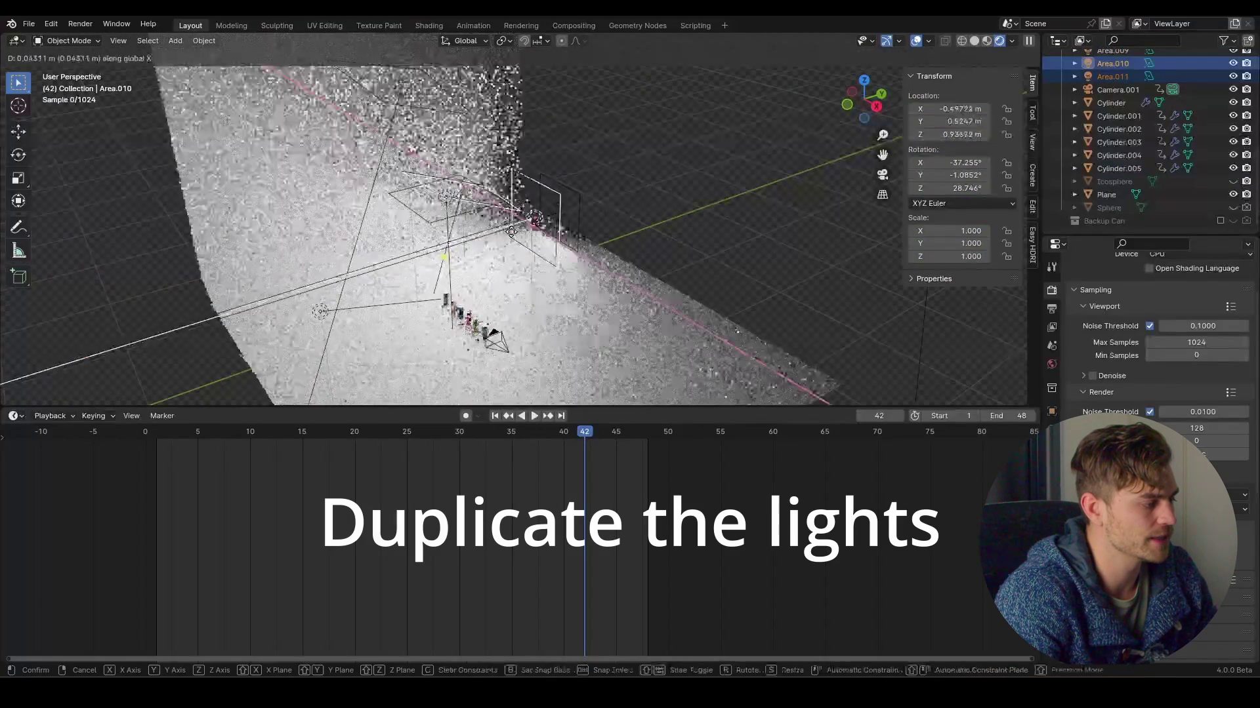
key(x)
click(565, 279)
Step: From the camera view at frame 24, turn the two duplicated area lights, Area.010 and Area.011, back on in the viewport to compare the lighting
key(KP_0)
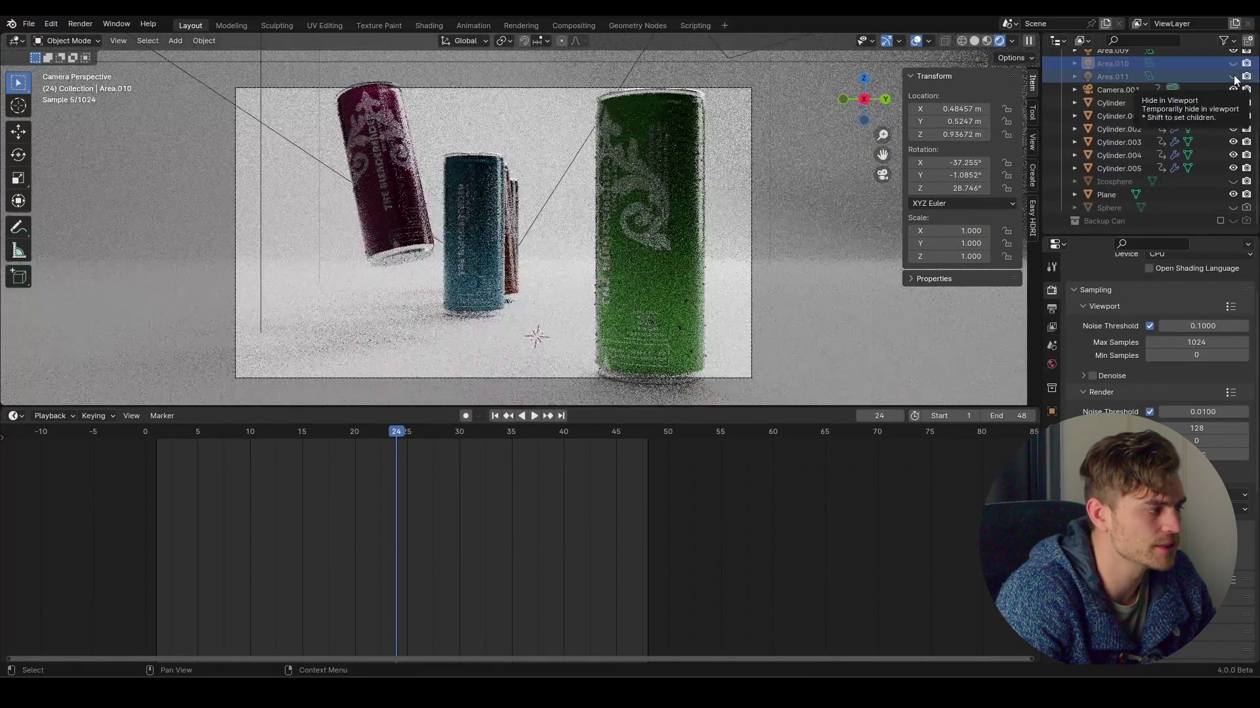
click(1233, 76)
click(1233, 63)
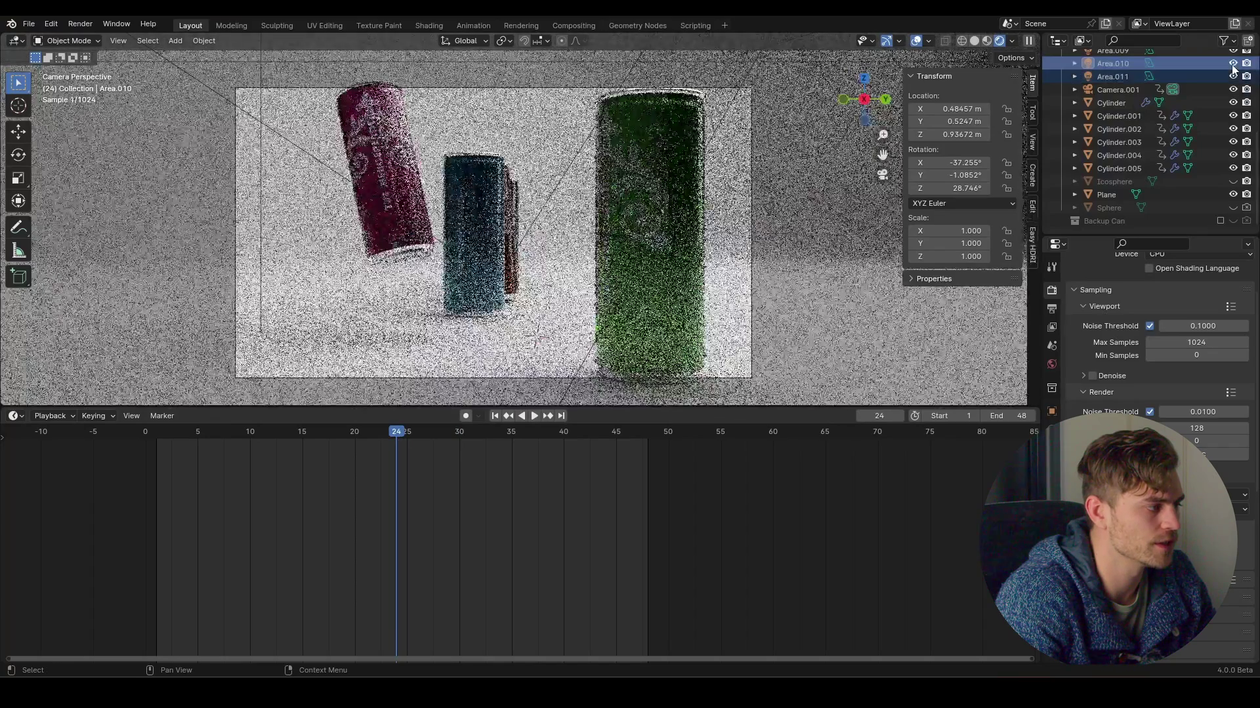